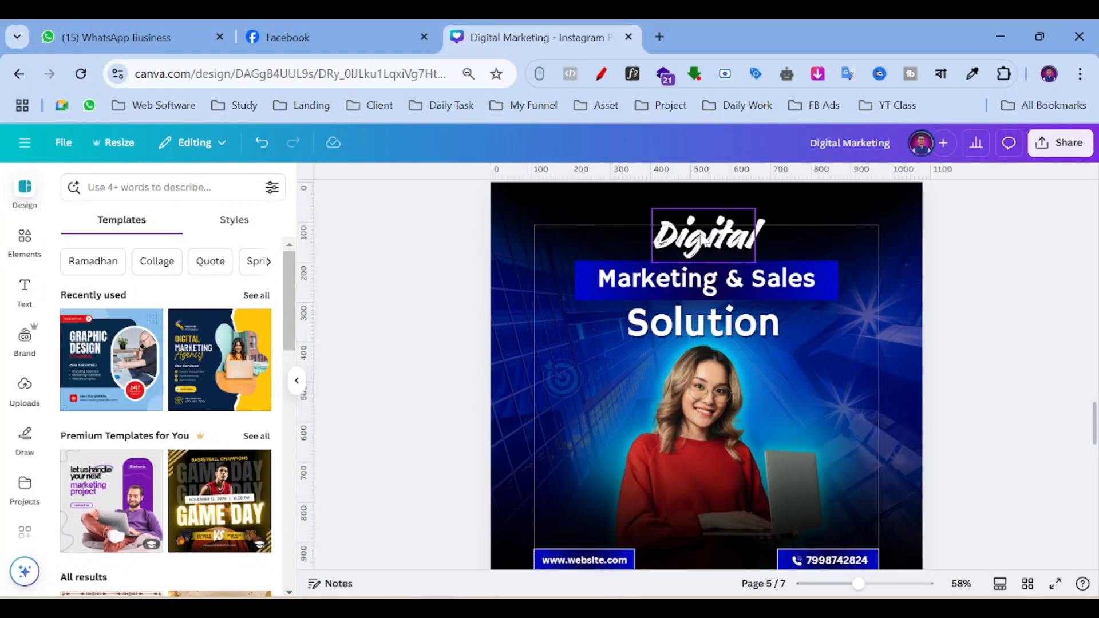
# Scroll past the finished pages 5 and 6 down to the blank page 7.
pyautogui.scroll(-2, 542, 491)
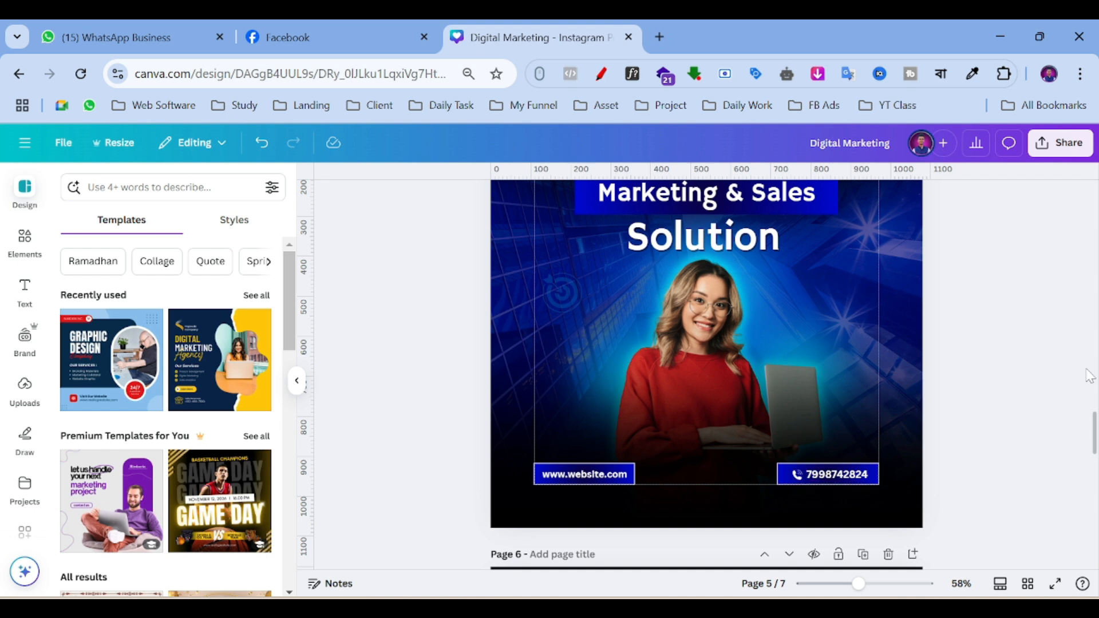
pyautogui.scroll(4, 1088, 376)
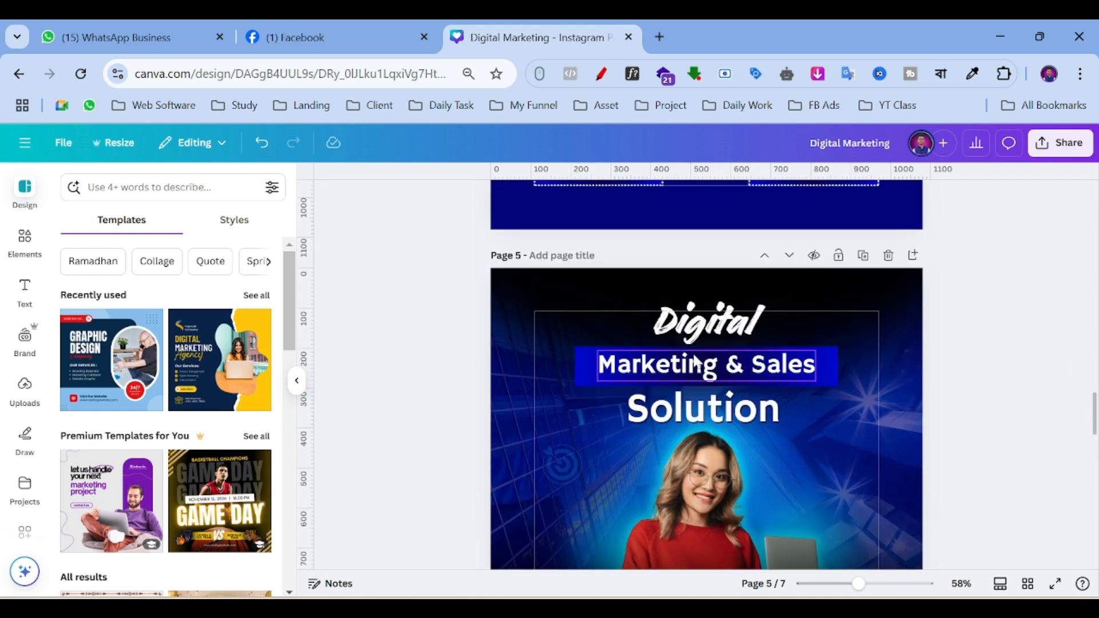
pyautogui.scroll(-2, 694, 358)
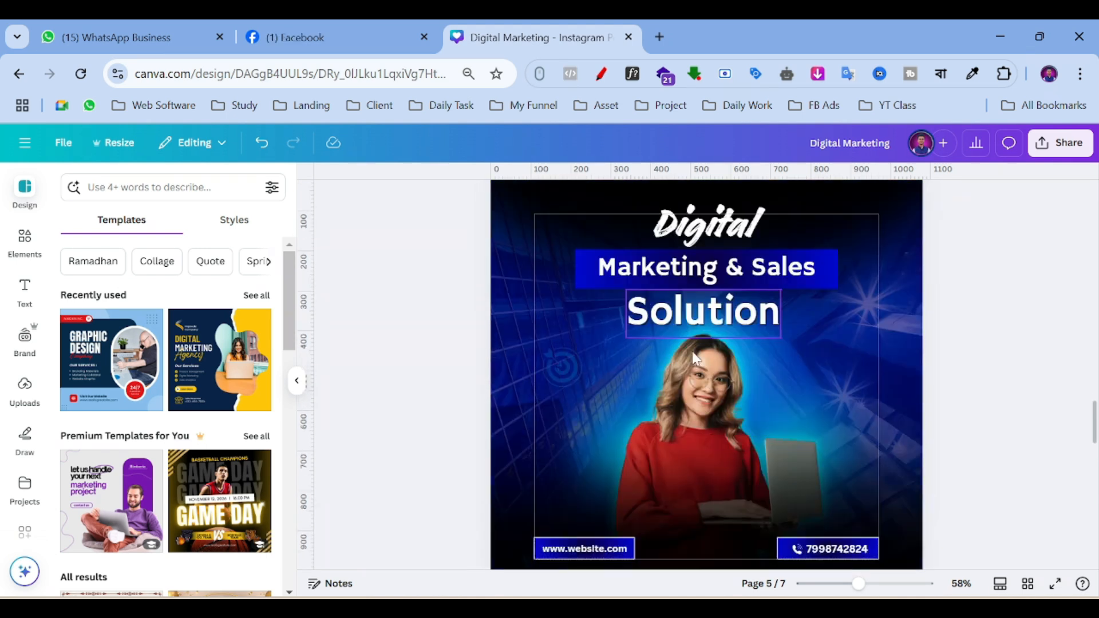
pyautogui.scroll(2, 760, 433)
pyautogui.scroll(-4, 895, 381)
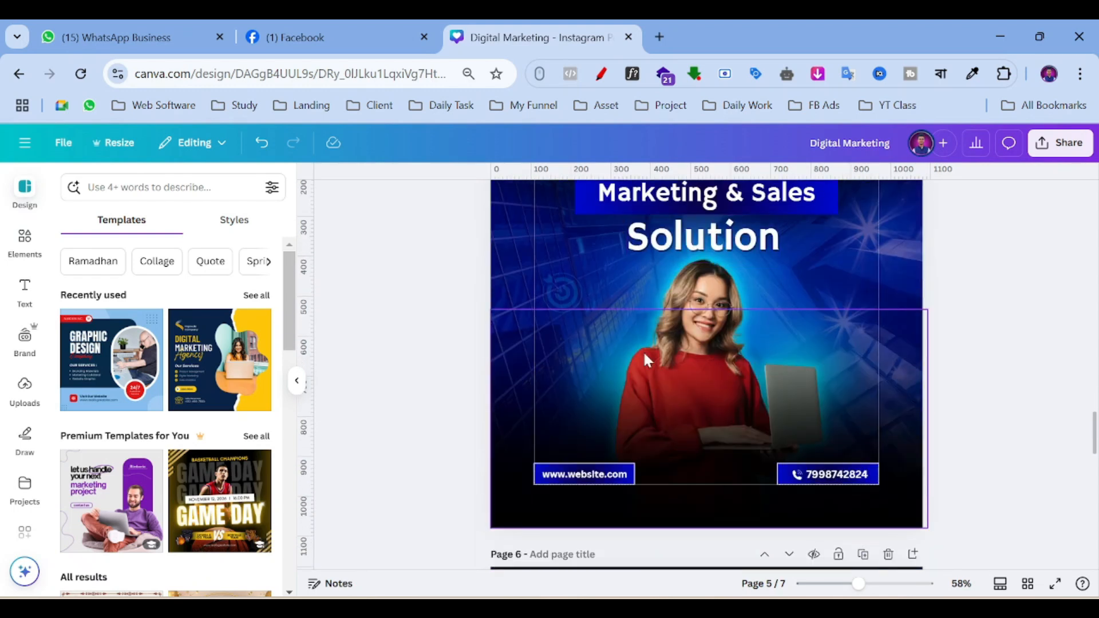
pyautogui.scroll(-10, 1001, 399)
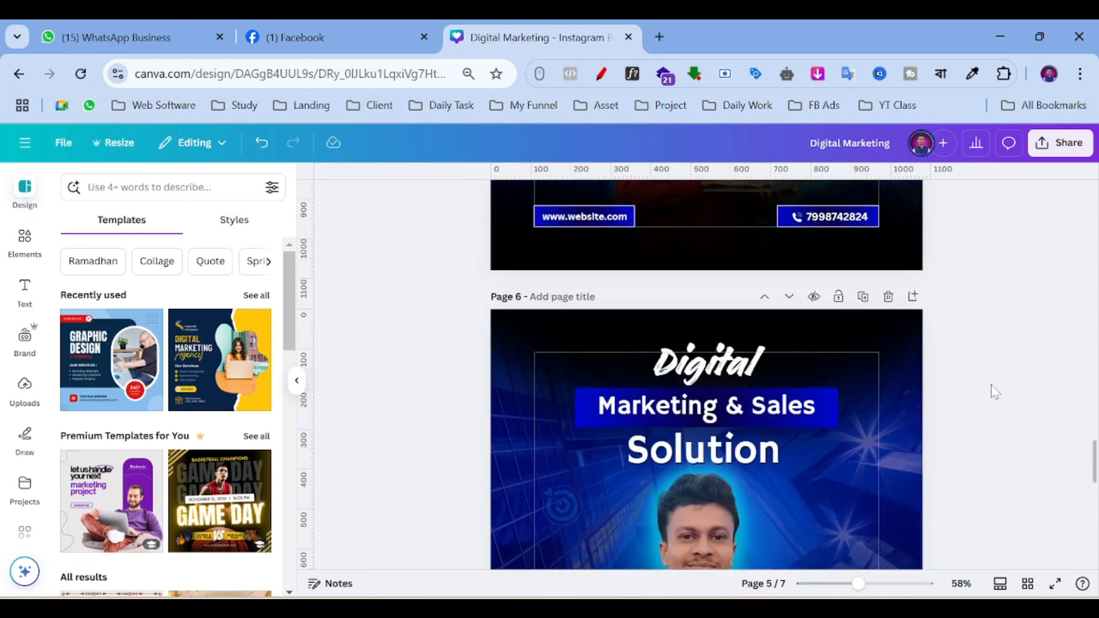
pyautogui.scroll(-4, 815, 432)
pyautogui.scroll(5, 571, 314)
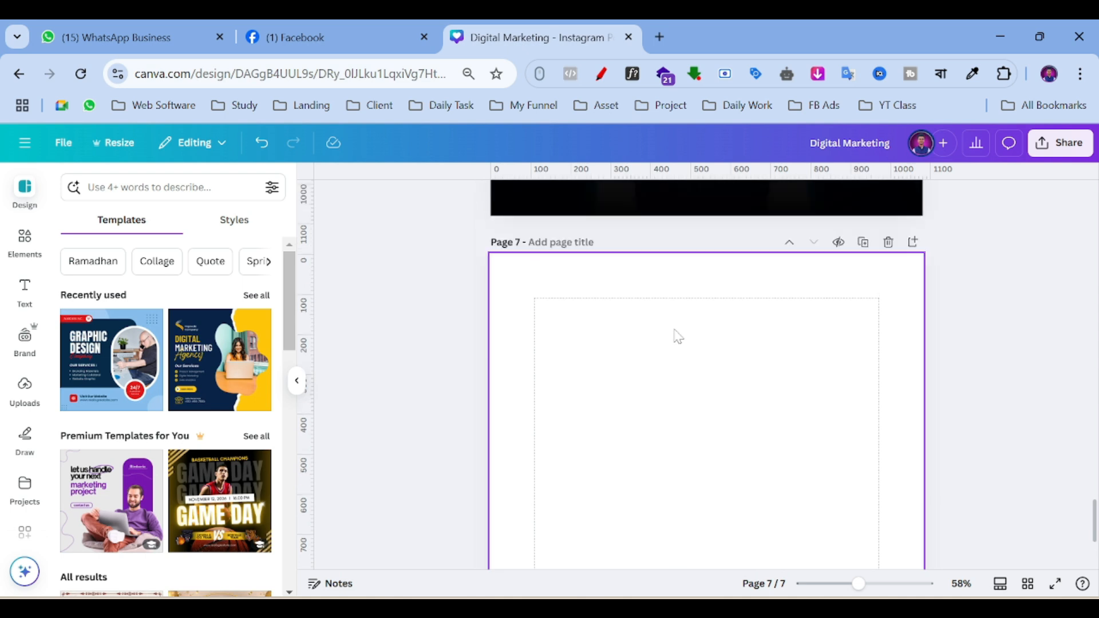
pyautogui.click(63, 143)
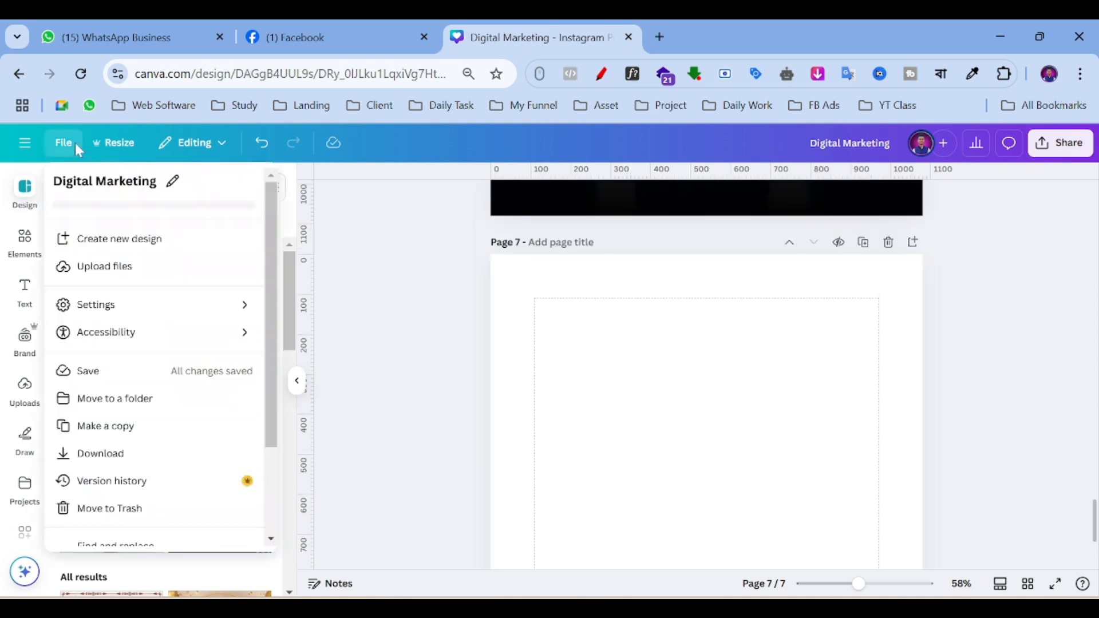
pyautogui.click(97, 305)
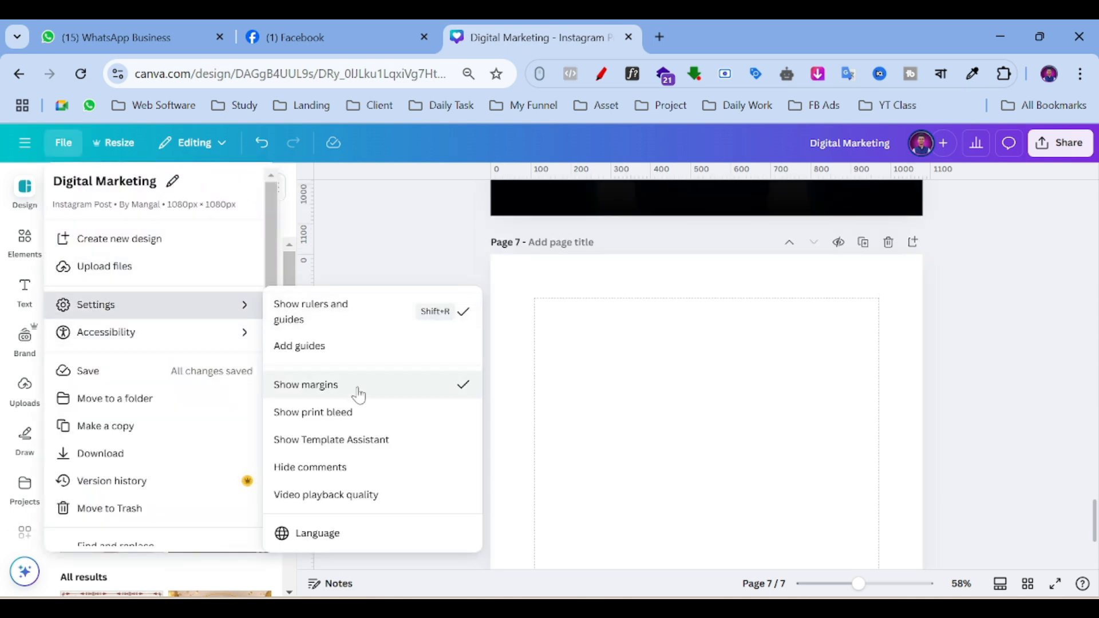
pyautogui.click(355, 388)
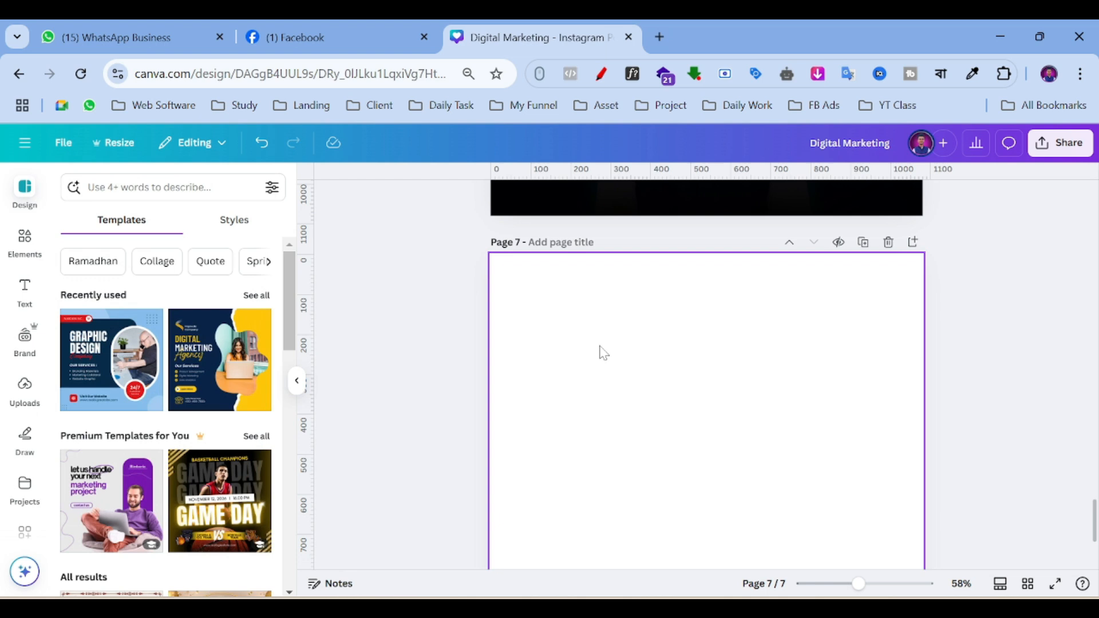
pyautogui.click(63, 143)
pyautogui.click(156, 305)
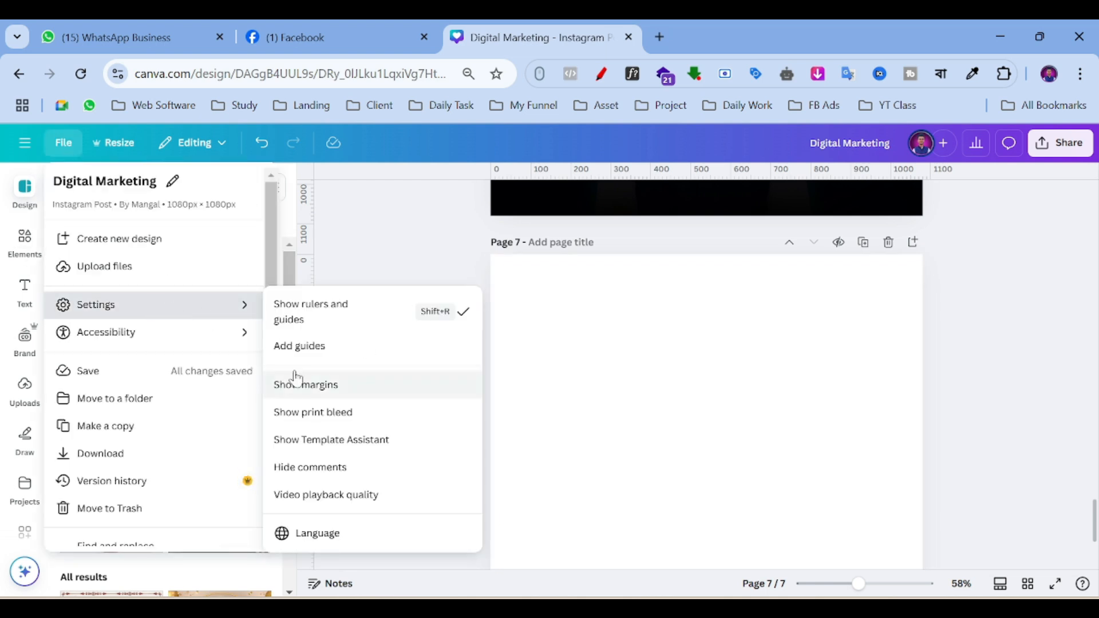
pyautogui.click(278, 385)
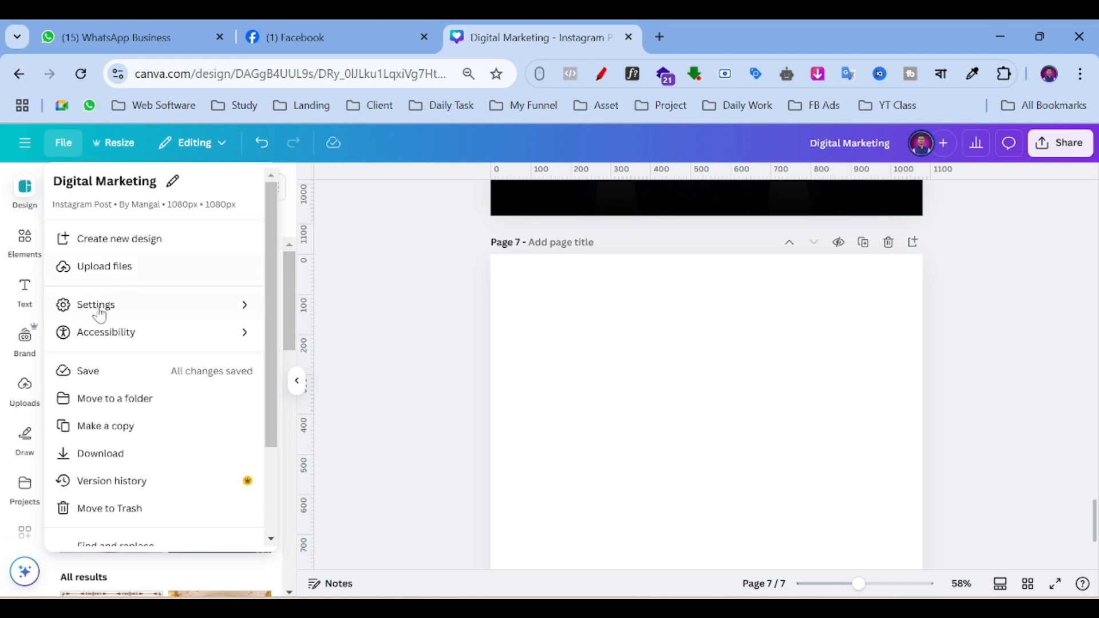
pyautogui.click(145, 310)
pyautogui.click(321, 390)
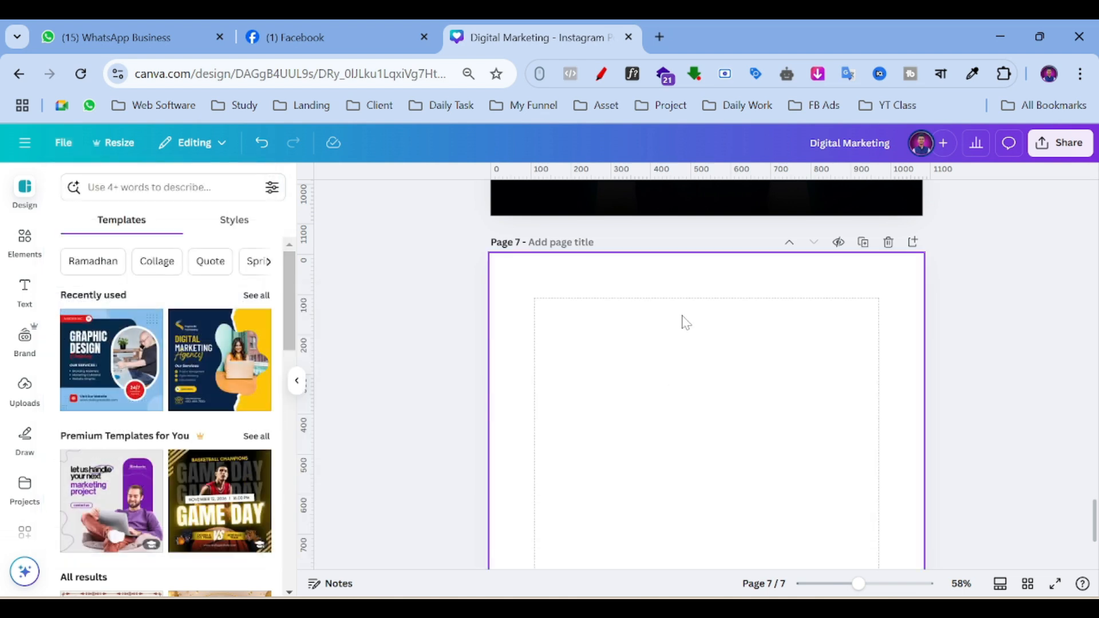
pyautogui.scroll(2, 616, 342)
pyautogui.scroll(-1, 615, 342)
pyautogui.scroll(4, 615, 342)
pyautogui.scroll(-2, 615, 341)
pyautogui.scroll(-3, 616, 337)
pyautogui.scroll(1, 559, 363)
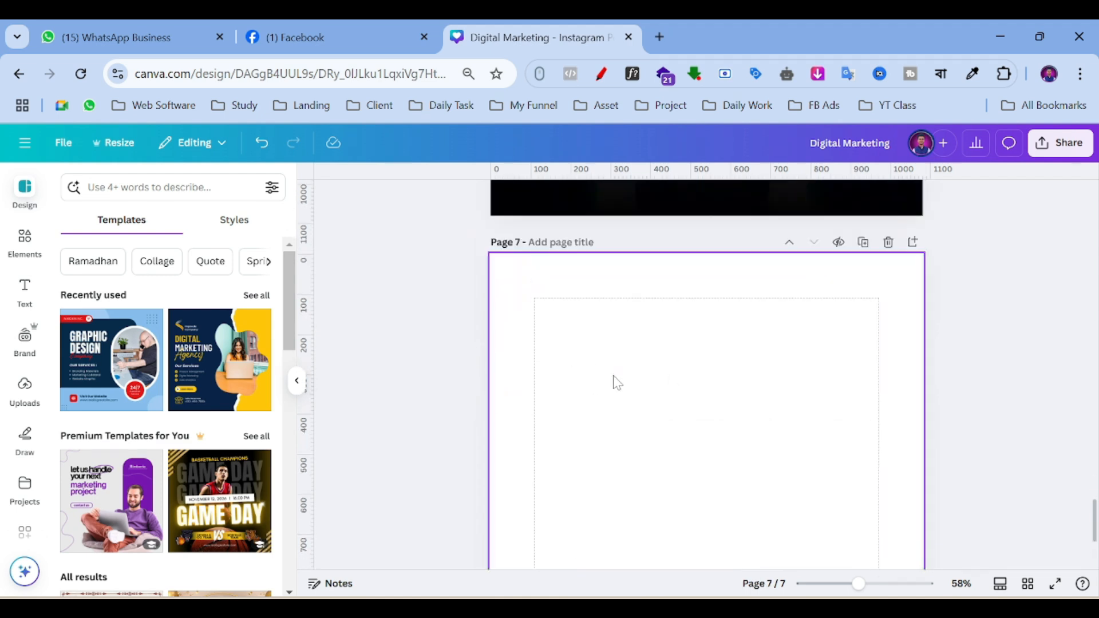
# Search Elements for 'corporate' and browse the Photos results for page 7.
pyautogui.click(563, 335)
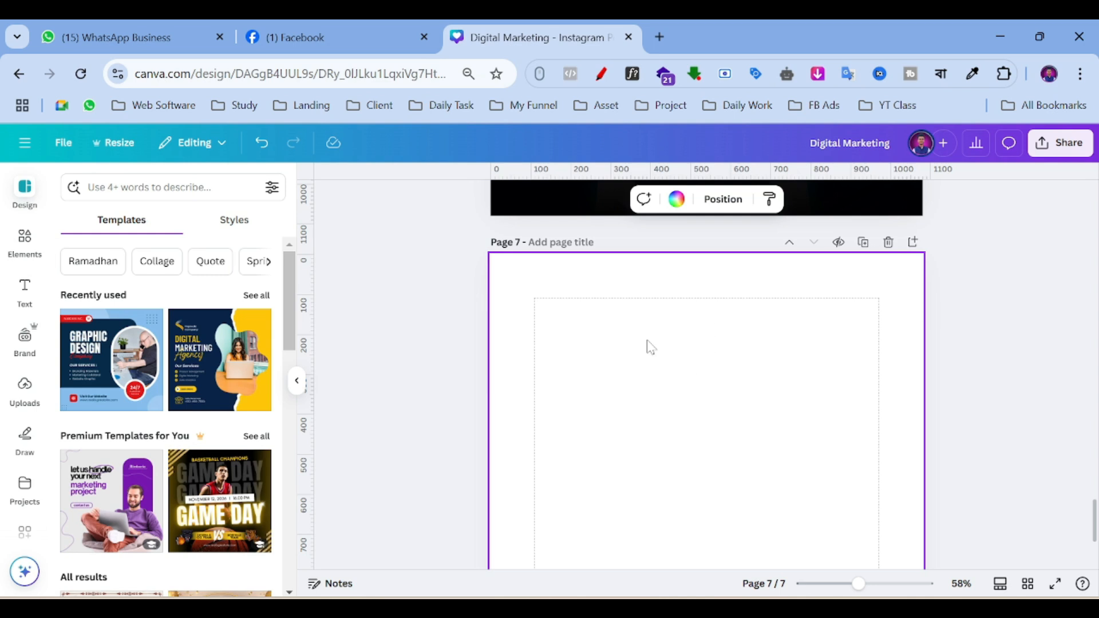
pyautogui.click(19, 246)
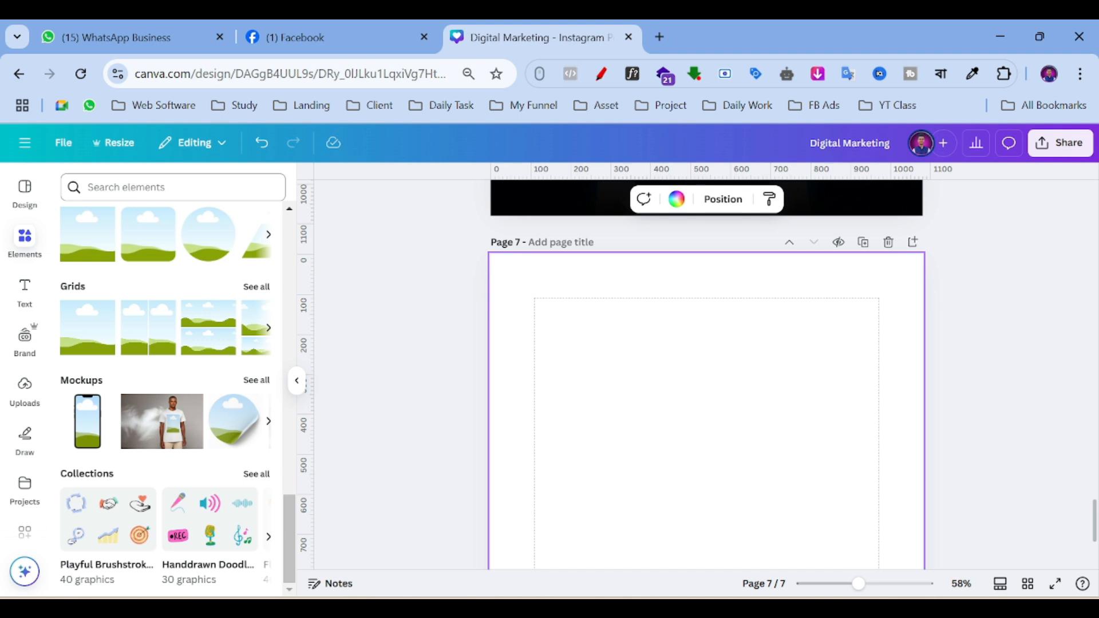
pyautogui.scroll(12, 104, 236)
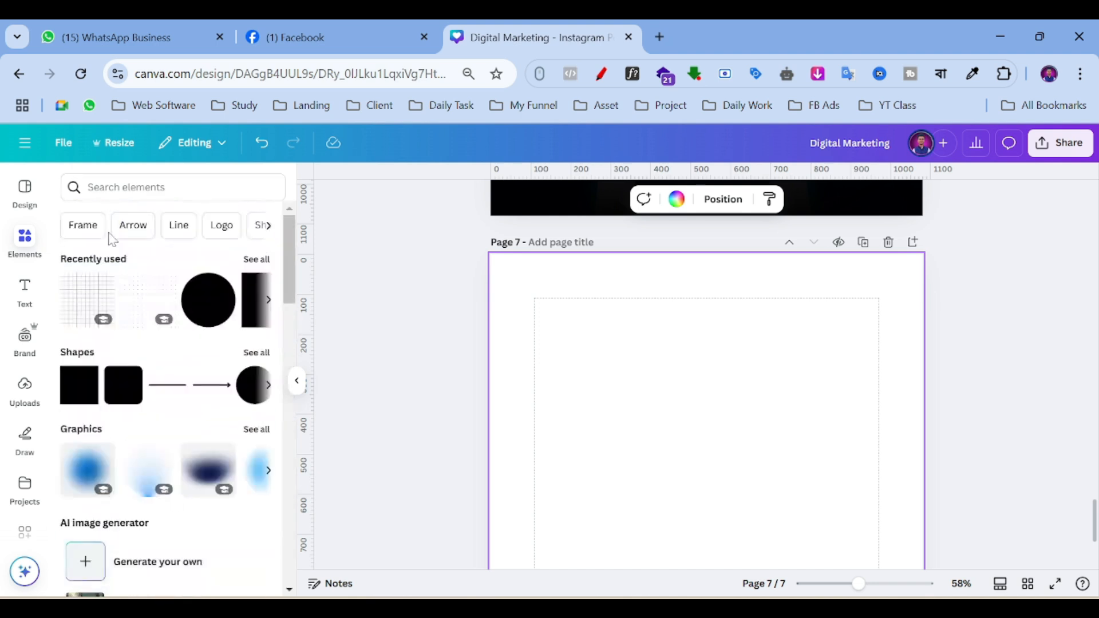
pyautogui.click(172, 187)
pyautogui.write('co')
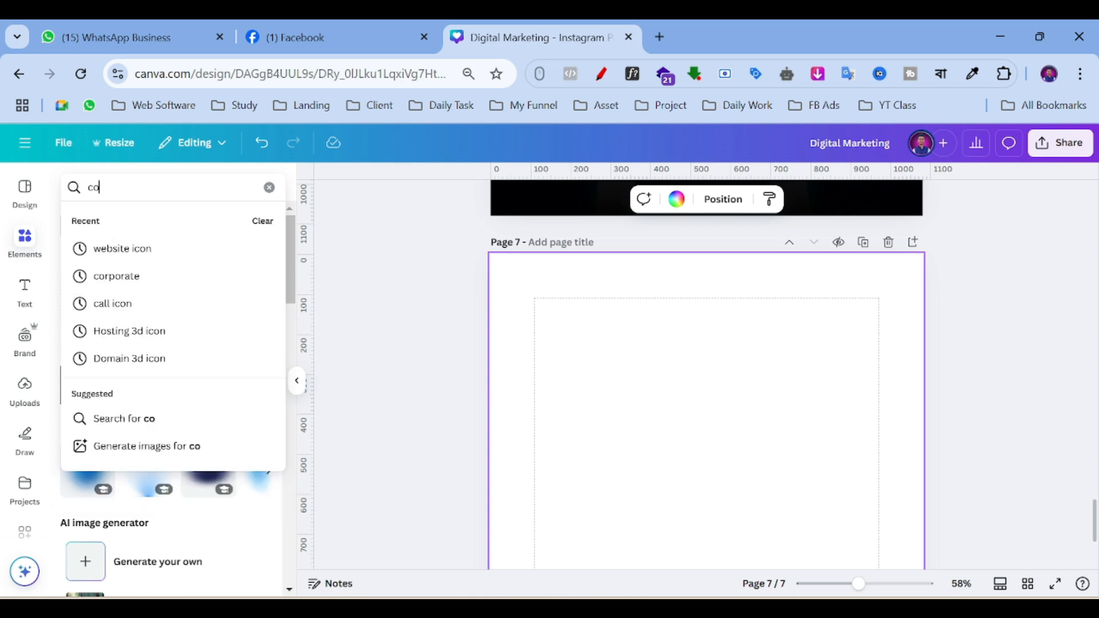
pyautogui.write('r')
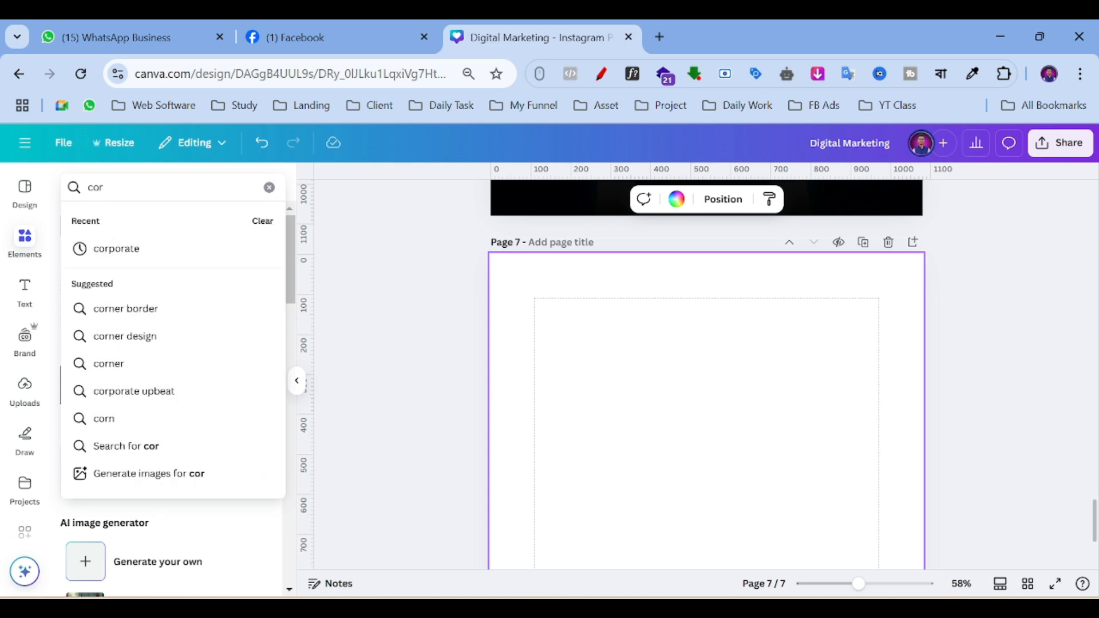
pyautogui.press('Down')
pyautogui.press('Return')
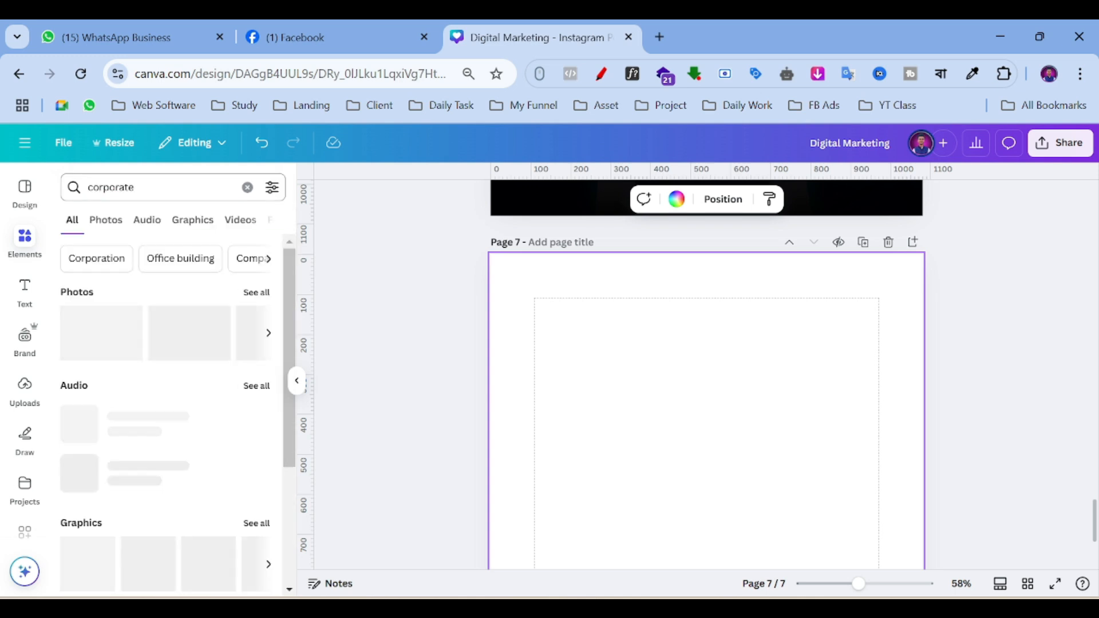
pyautogui.click(105, 222)
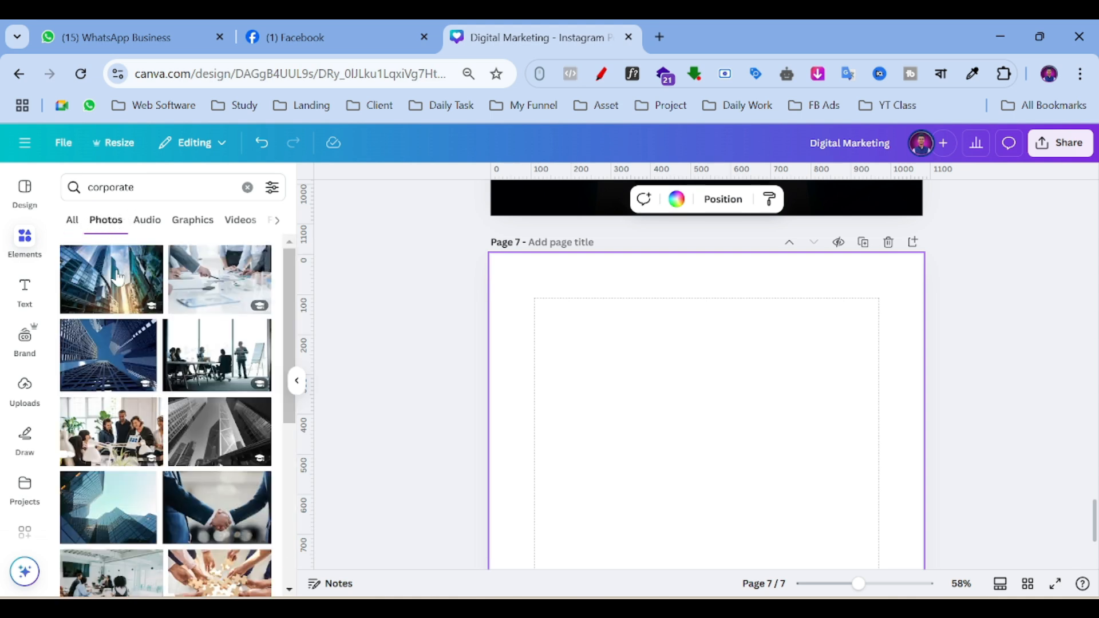
pyautogui.scroll(-10, 199, 330)
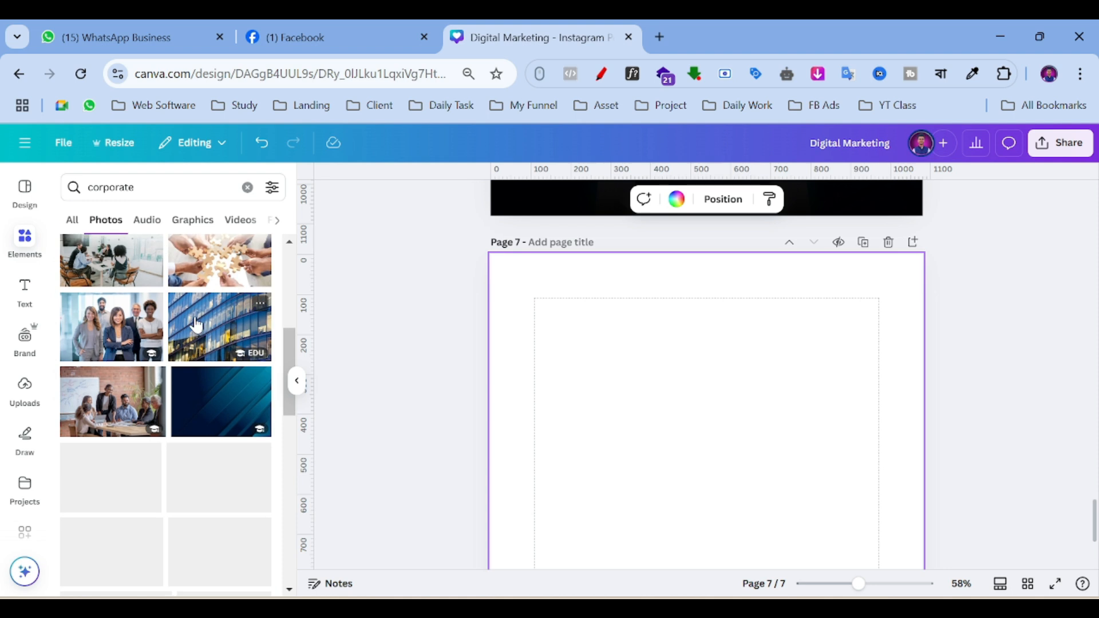
pyautogui.scroll(-10, 177, 309)
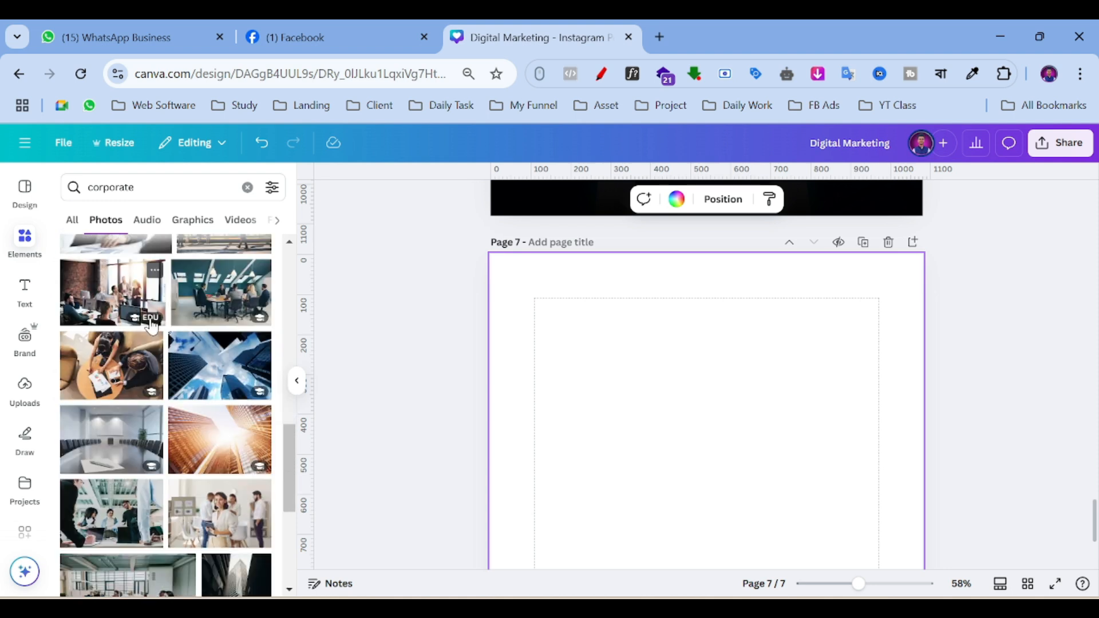
pyautogui.scroll(-10, 157, 323)
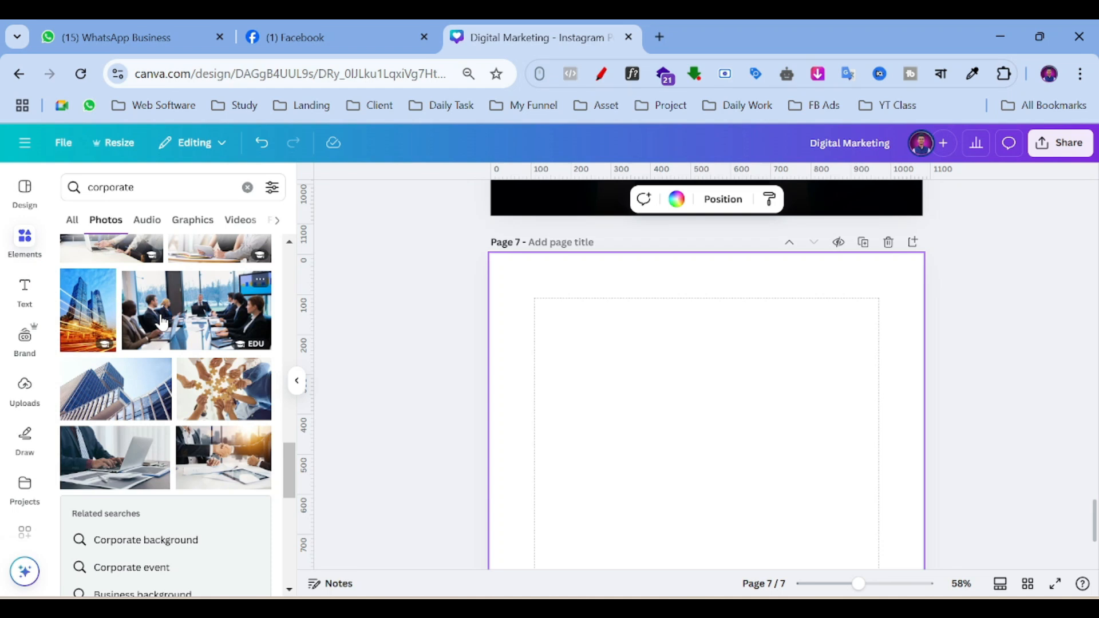
# Add the skyscraper light-trail photo to page 7 and enlarge it across the page.
pyautogui.click(79, 319)
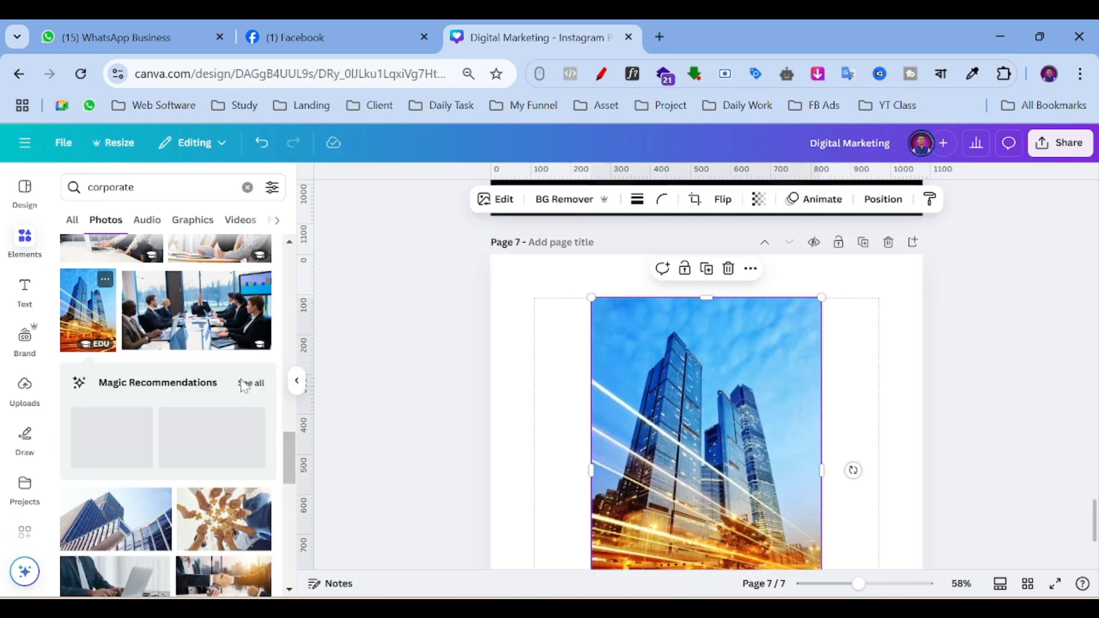
pyautogui.moveTo(735, 441); pyautogui.dragTo(841, 370)
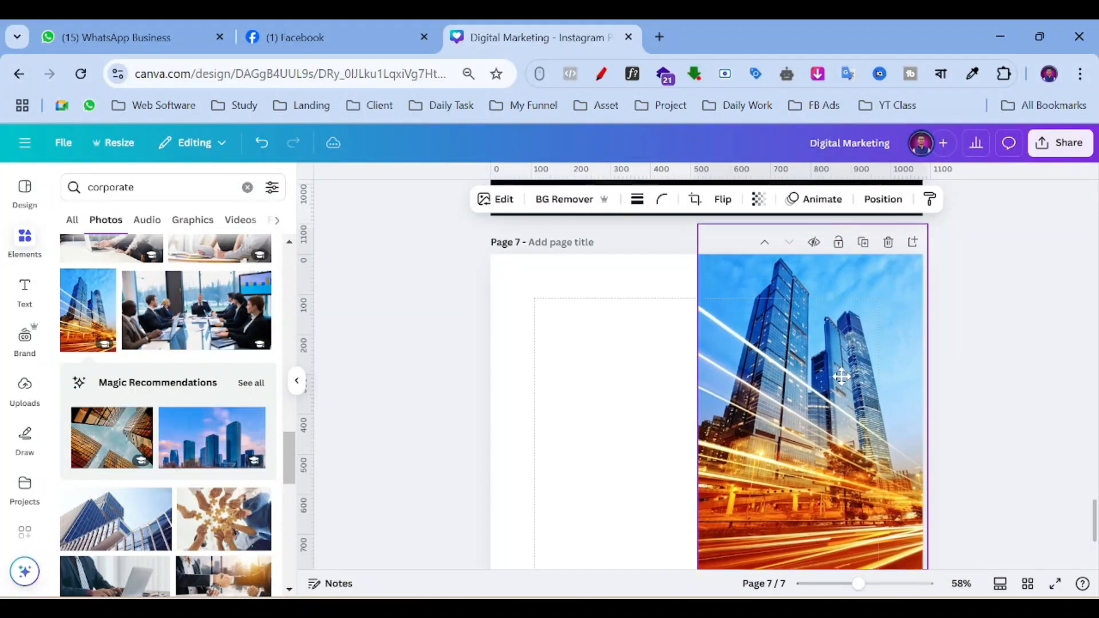
pyautogui.scroll(-3, 830, 372)
pyautogui.moveTo(698, 392); pyautogui.dragTo(275, 572)
# Adjust the photo's edges until it covers all of page 7 as a full-bleed background.
pyautogui.scroll(4, 826, 474)
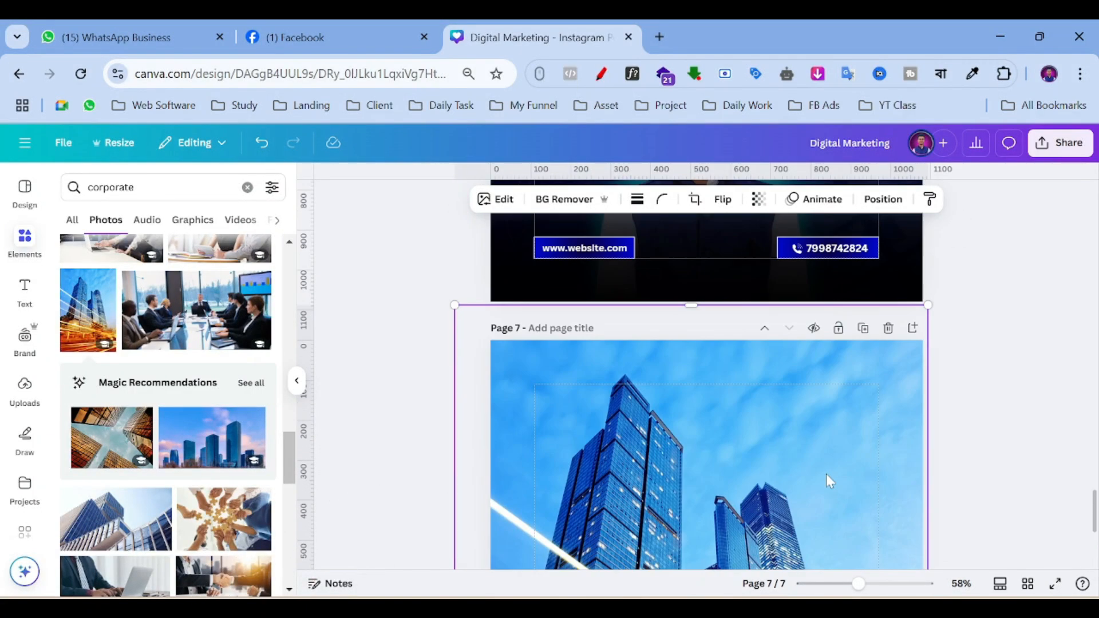
pyautogui.scroll(2, 972, 258)
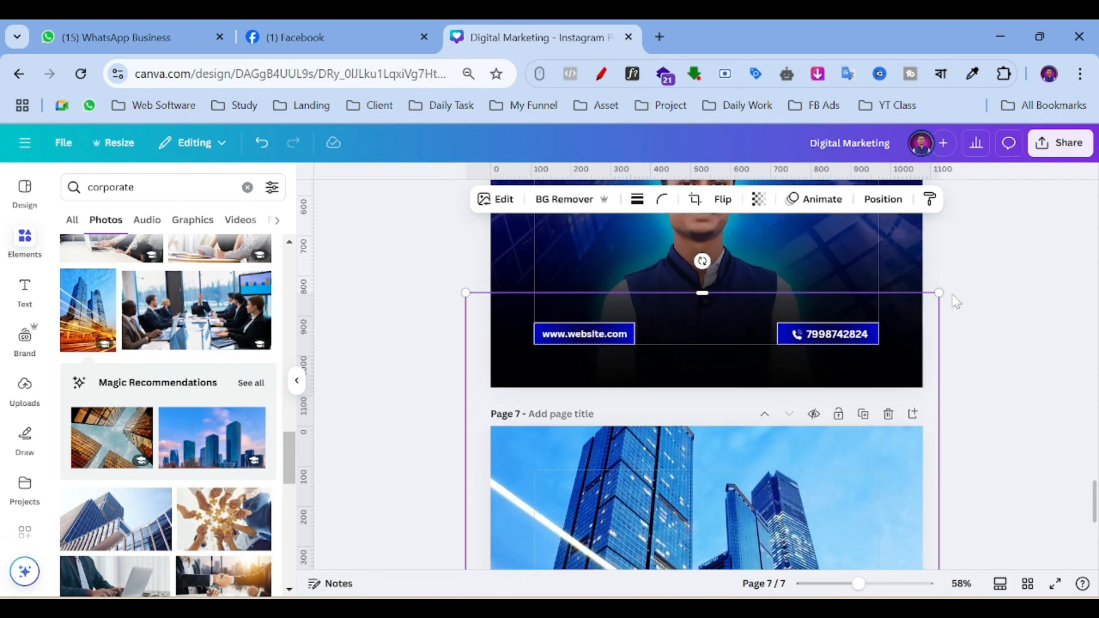
pyautogui.moveTo(933, 296)
pyautogui.mouseDown()
pyautogui.moveTo(915, 321)
pyautogui.moveTo(925, 316)
pyautogui.mouseUp()
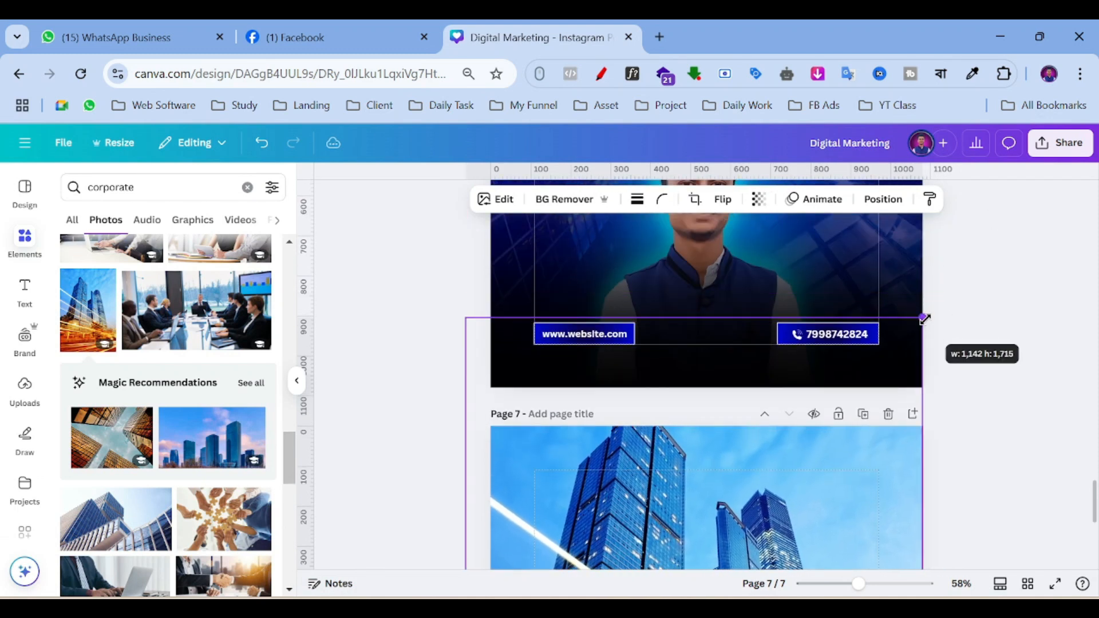
pyautogui.scroll(-2, 469, 338)
pyautogui.moveTo(465, 233); pyautogui.dragTo(491, 269)
pyautogui.moveTo(709, 270); pyautogui.dragTo(704, 334)
pyautogui.scroll(-5, 722, 492)
pyautogui.scroll(-1, 733, 506)
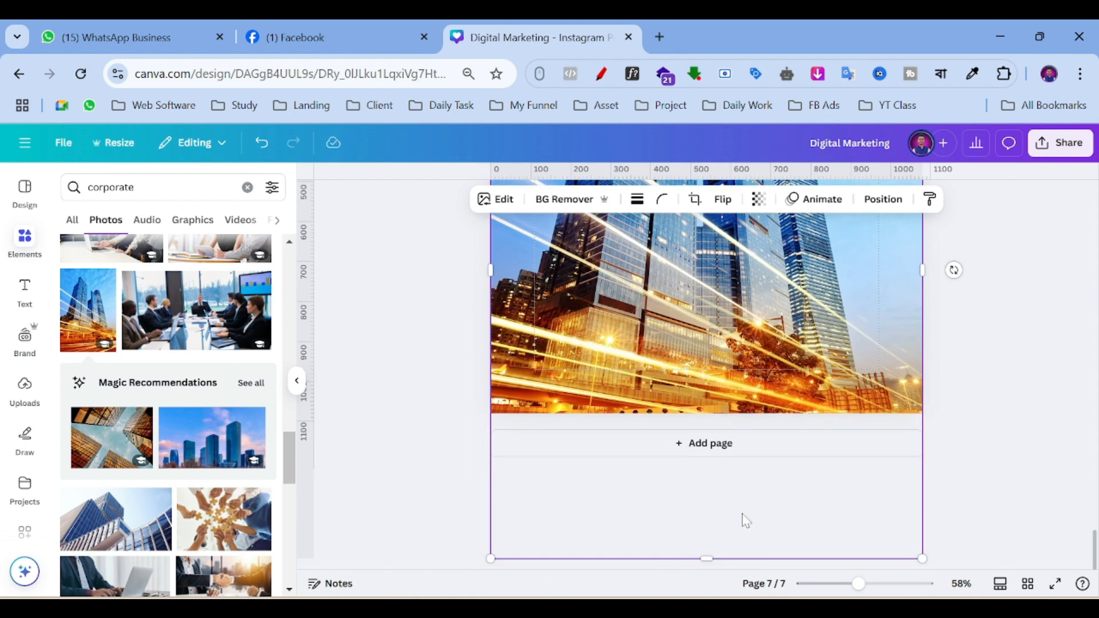
pyautogui.moveTo(709, 559); pyautogui.dragTo(718, 438)
# Select the skyscraper background photo on page 7.
pyautogui.scroll(2, 991, 374)
pyautogui.scroll(6, 991, 373)
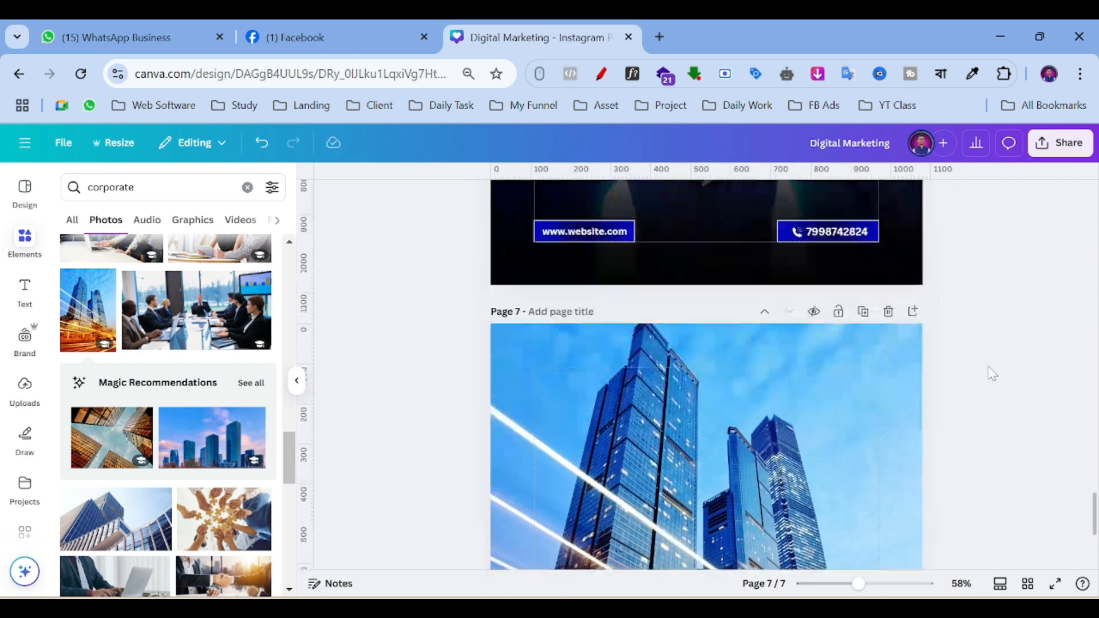
pyautogui.scroll(-7, 854, 323)
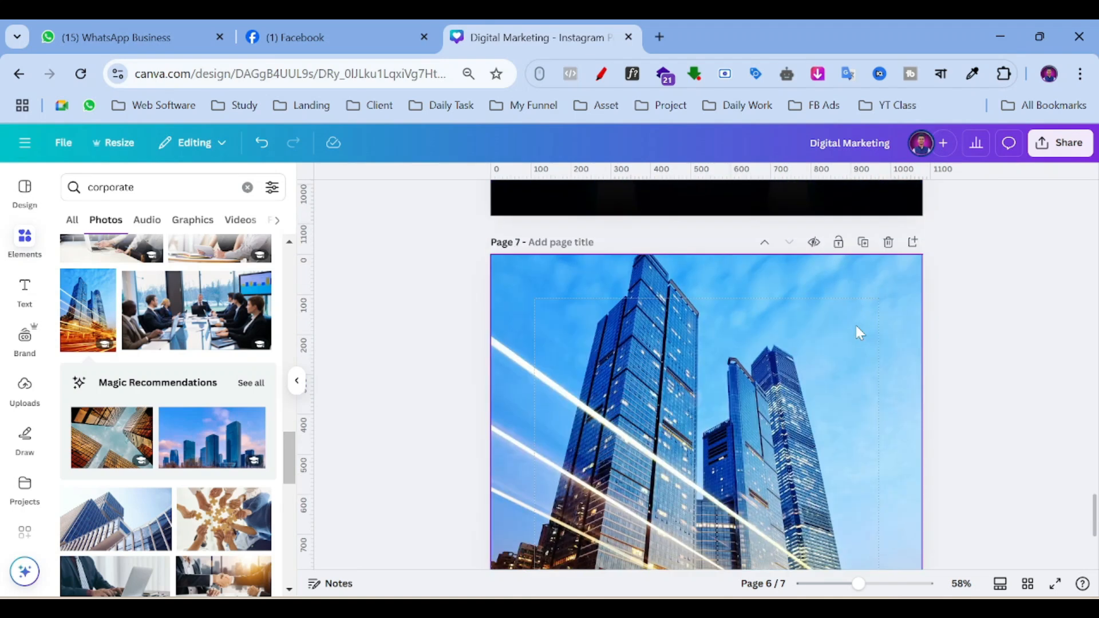
pyautogui.scroll(2, 757, 380)
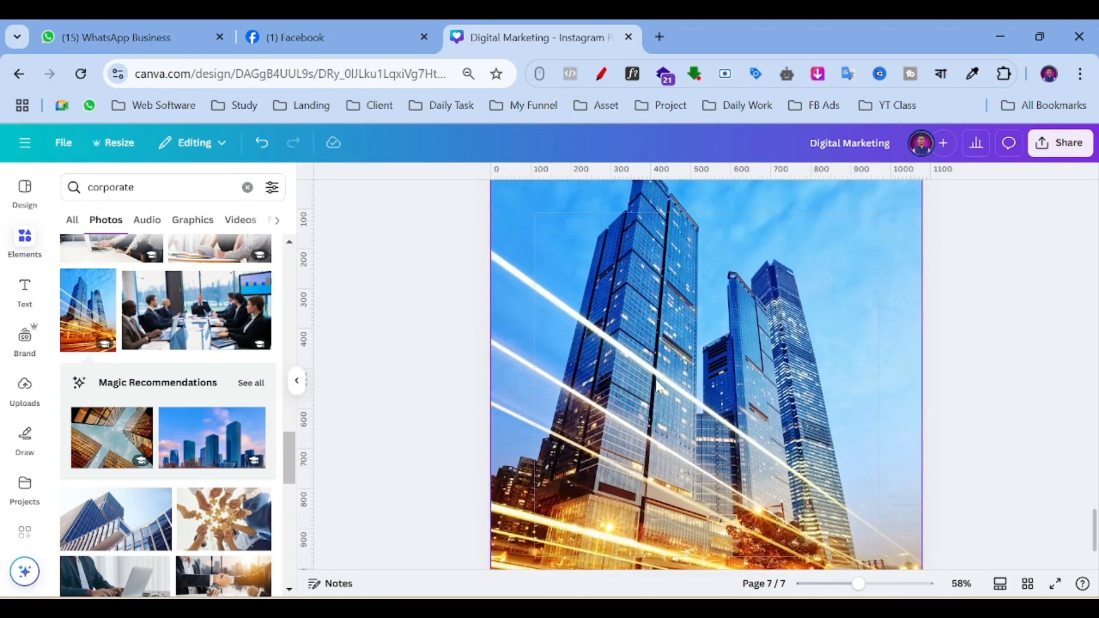
pyautogui.scroll(1, 657, 385)
pyautogui.click(613, 340)
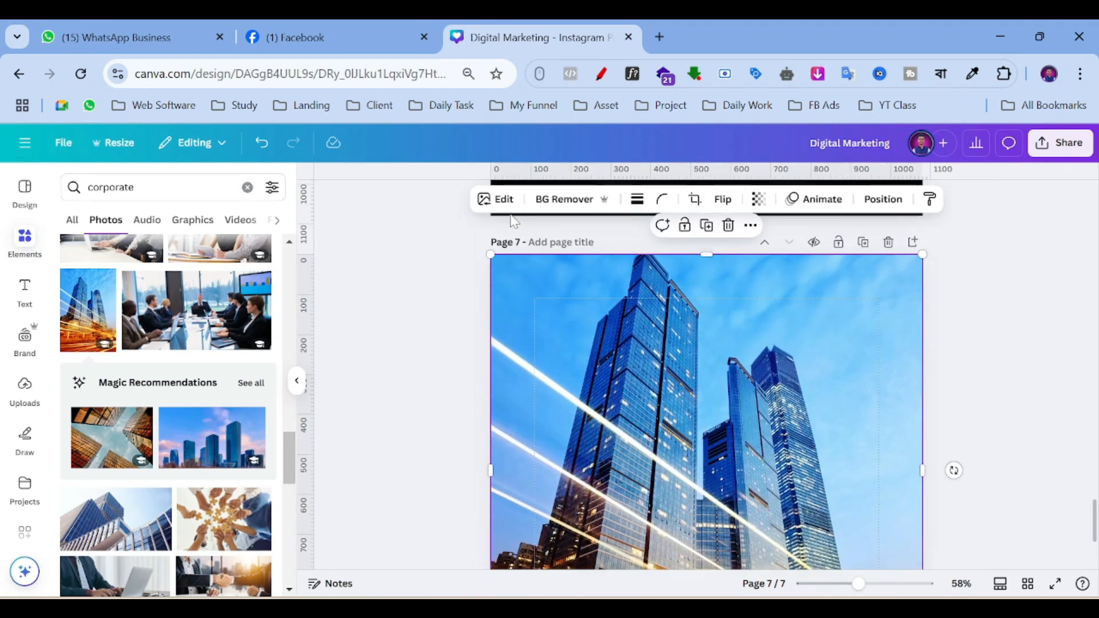
# Apply a whole-image Blur at intensity 40 to the skyscraper photo, then deselect it.
pyautogui.click(500, 201)
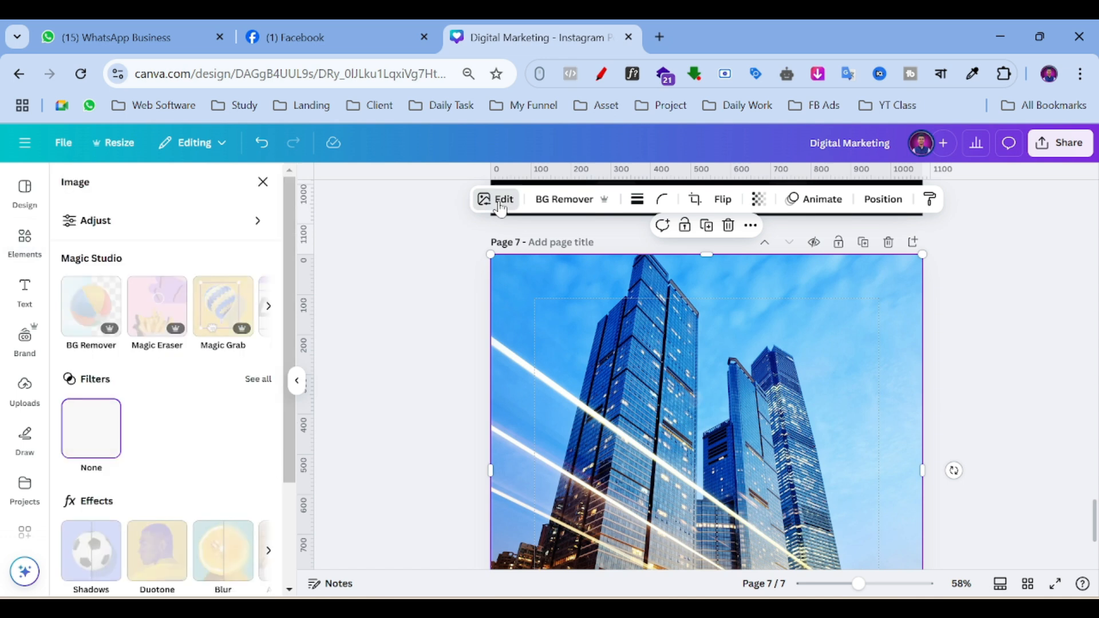
pyautogui.scroll(-2, 196, 443)
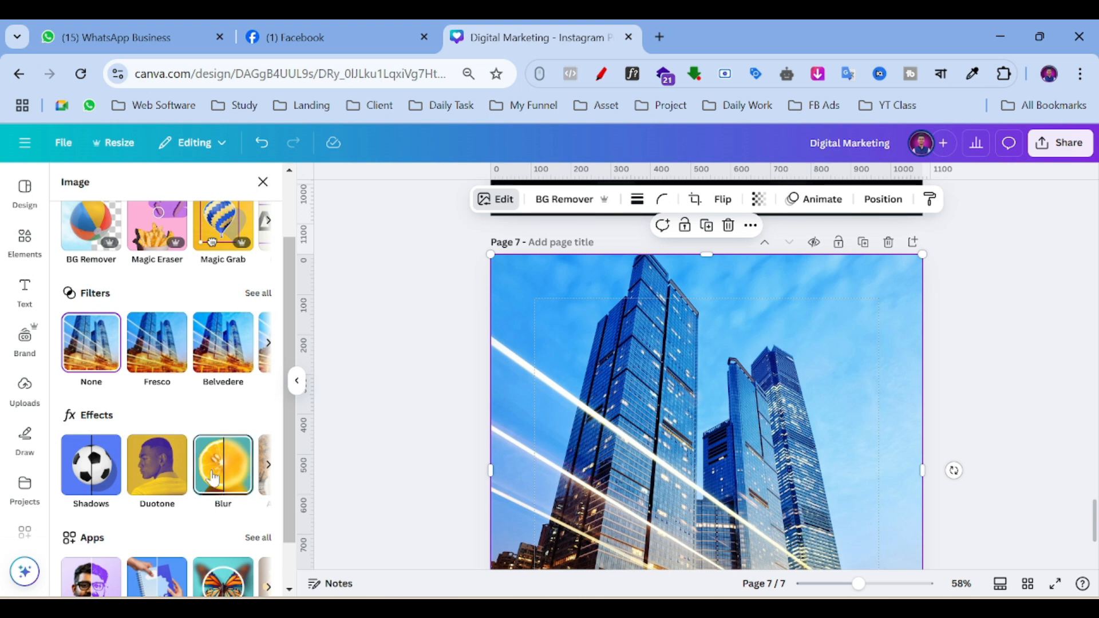
pyautogui.click(214, 476)
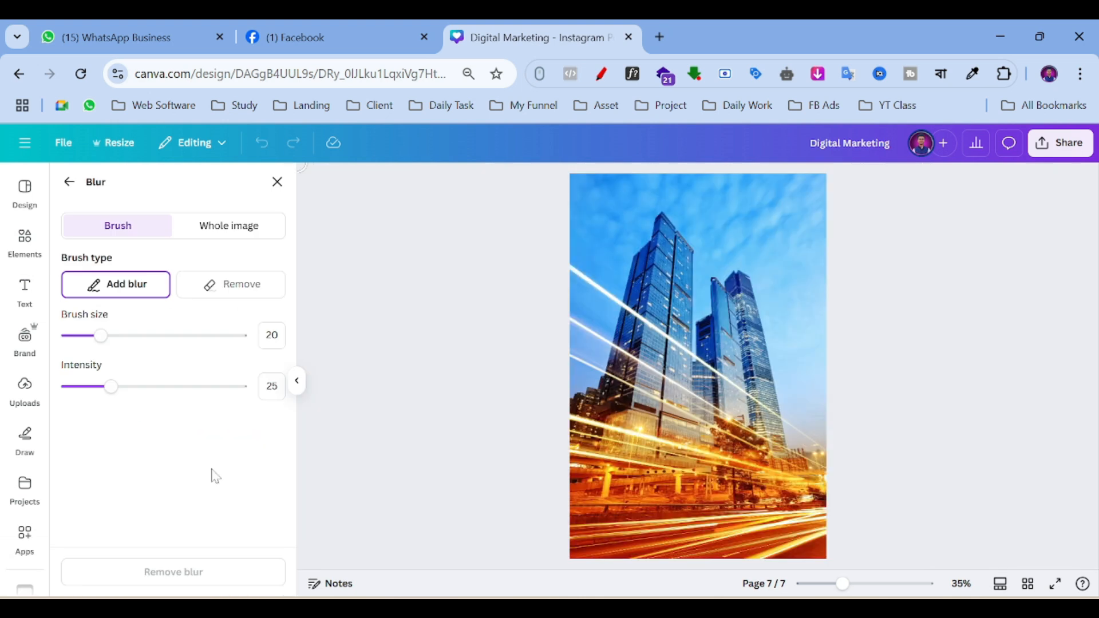
pyautogui.click(223, 232)
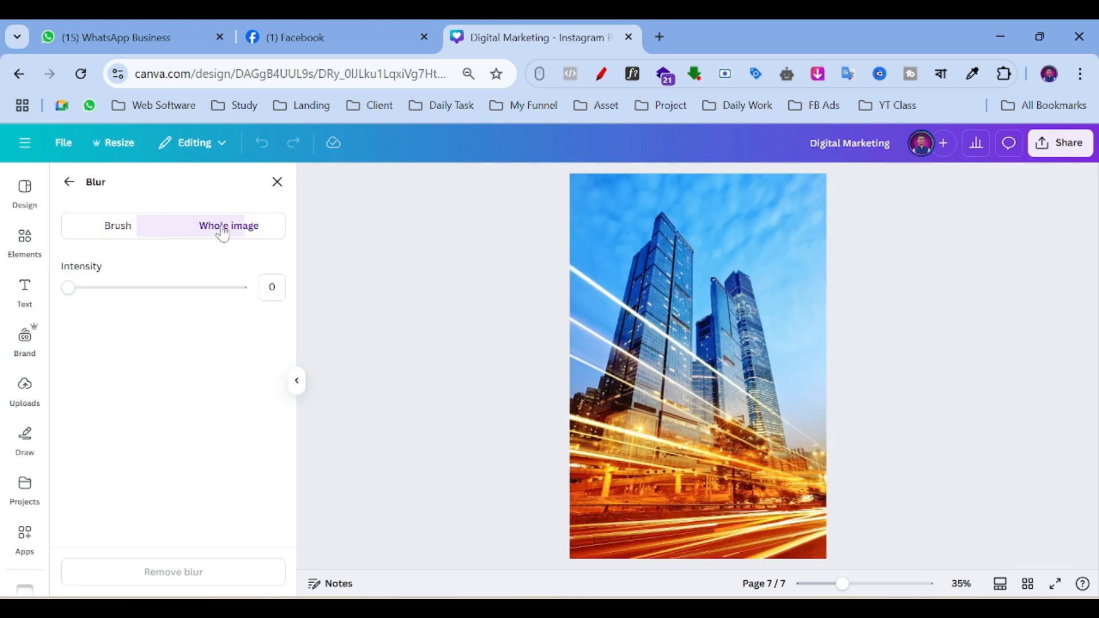
pyautogui.click(138, 293)
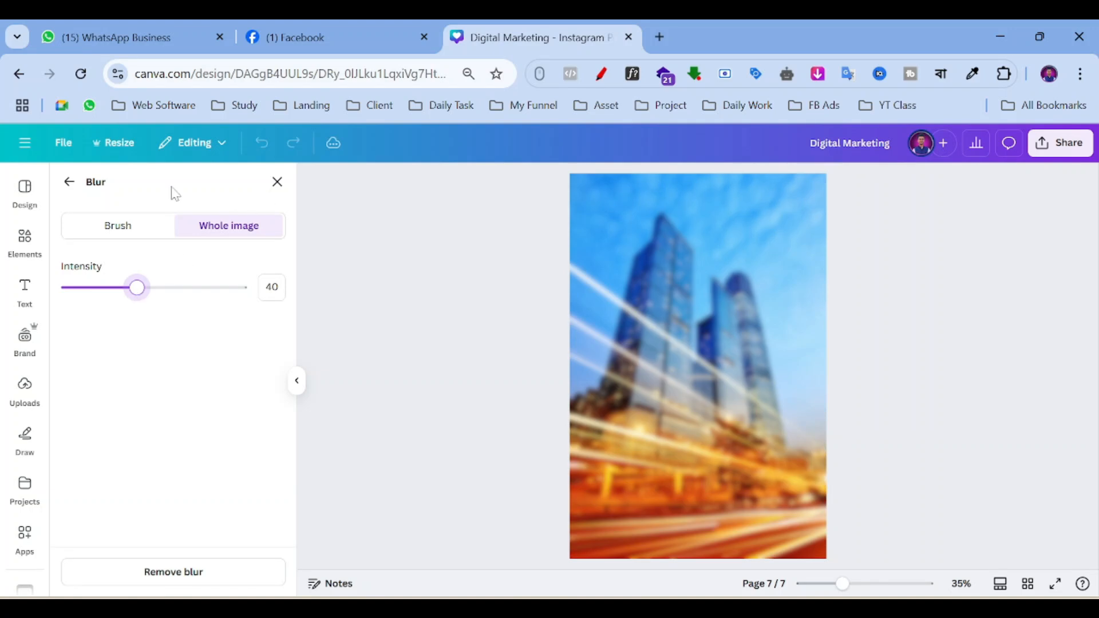
pyautogui.click(278, 183)
pyautogui.click(416, 316)
pyautogui.scroll(-3, 441, 319)
pyautogui.scroll(1, 785, 373)
pyautogui.scroll(2, 1069, 345)
pyautogui.scroll(-4, 1043, 338)
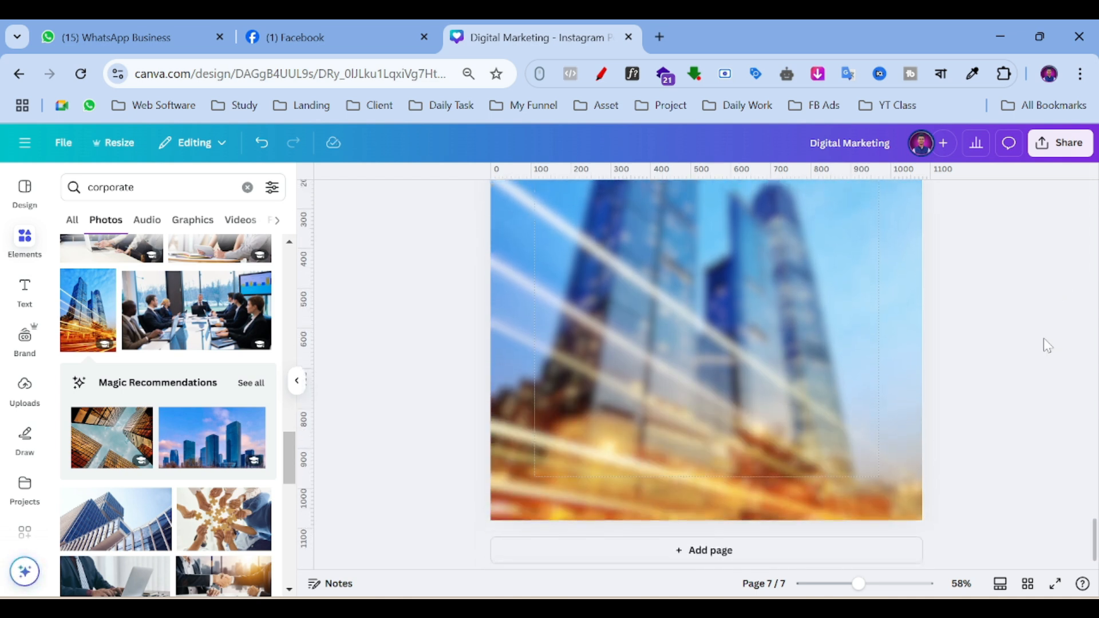
pyautogui.scroll(2, 1043, 338)
# Search Elements for 'shape' and add a square to page 7.
pyautogui.click(143, 187)
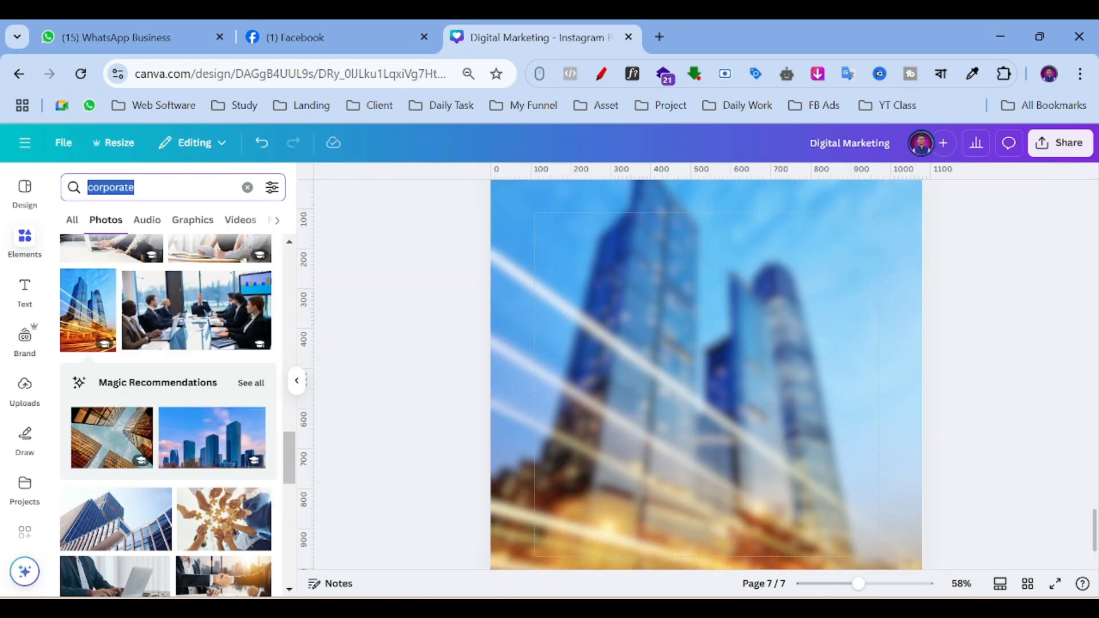
pyautogui.write('shape')
pyautogui.press('Return')
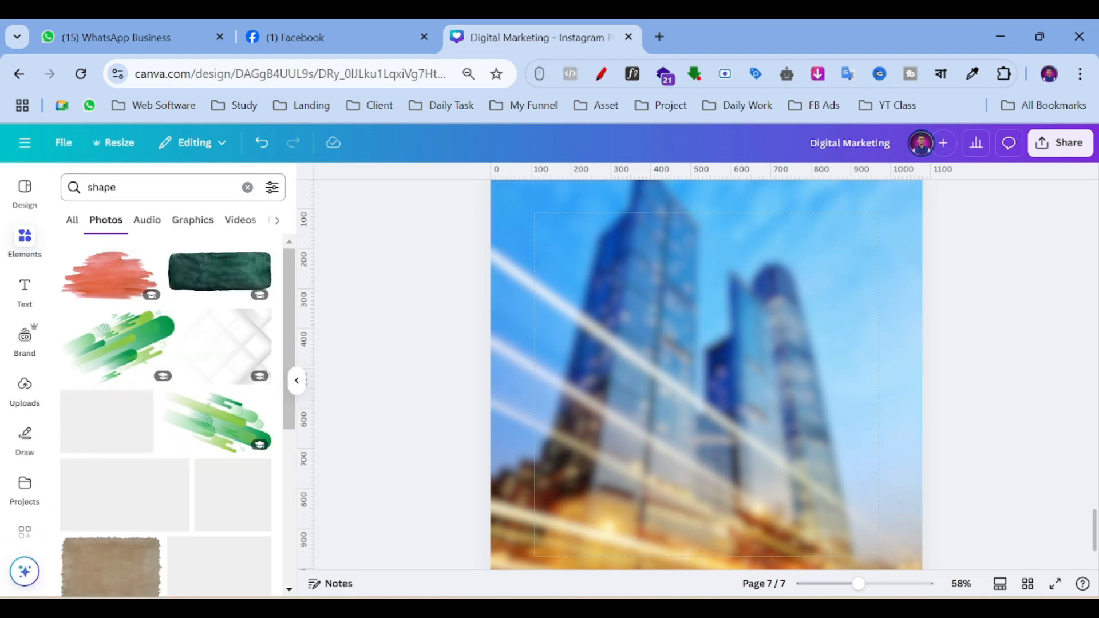
pyautogui.click(73, 221)
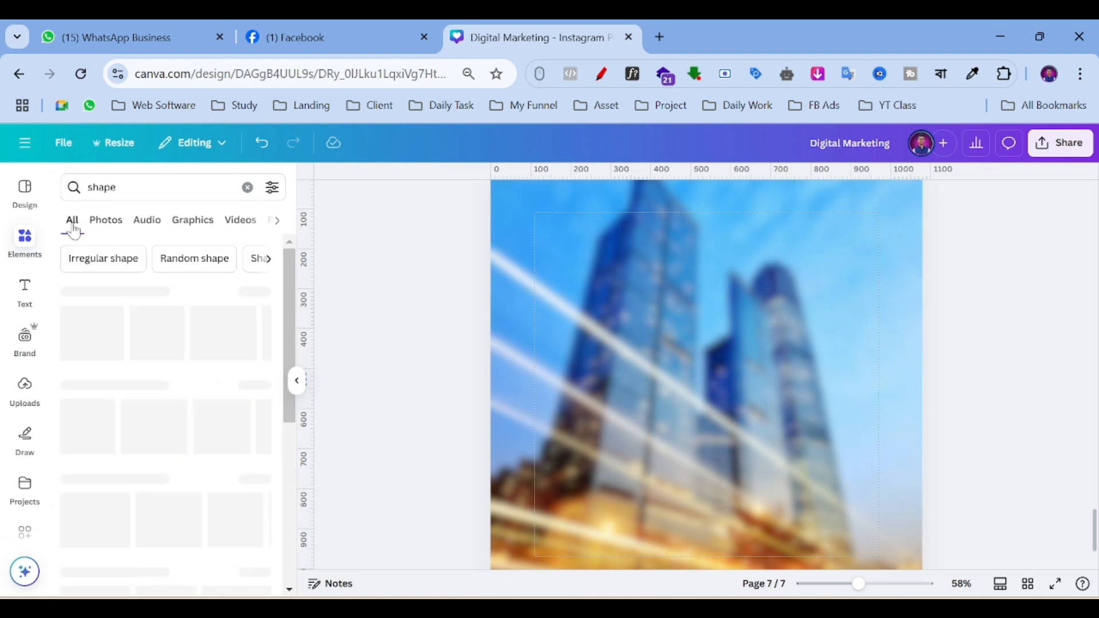
pyautogui.click(79, 338)
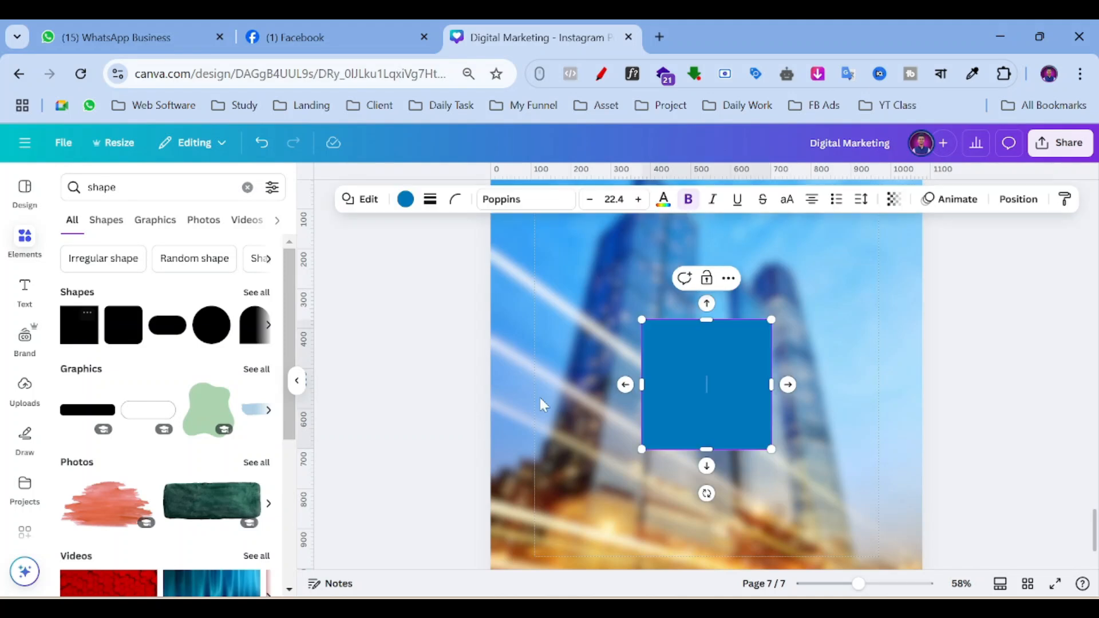
# Move the square to the top-left and stretch it to full width and the page bottom.
pyautogui.scroll(2, 630, 449)
pyautogui.moveTo(658, 412); pyautogui.dragTo(572, 314)
pyautogui.moveTo(692, 315); pyautogui.dragTo(922, 324)
pyautogui.scroll(-1, 674, 345)
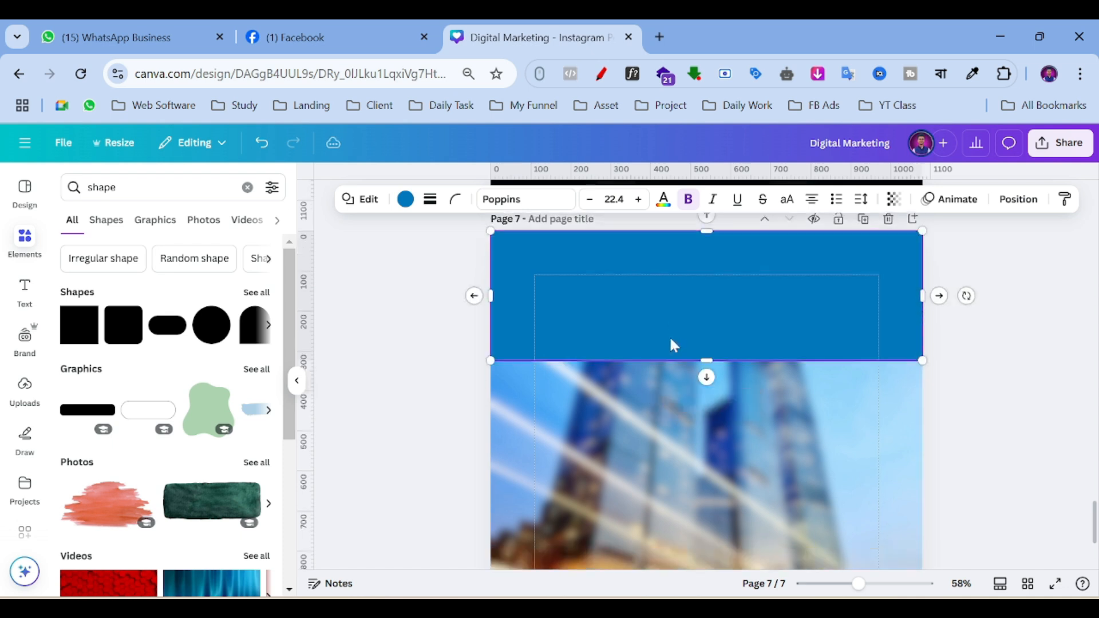
pyautogui.scroll(-1, 674, 345)
pyautogui.moveTo(705, 301); pyautogui.dragTo(704, 449)
pyautogui.scroll(-2, 715, 394)
pyautogui.moveTo(698, 398); pyautogui.dragTo(696, 513)
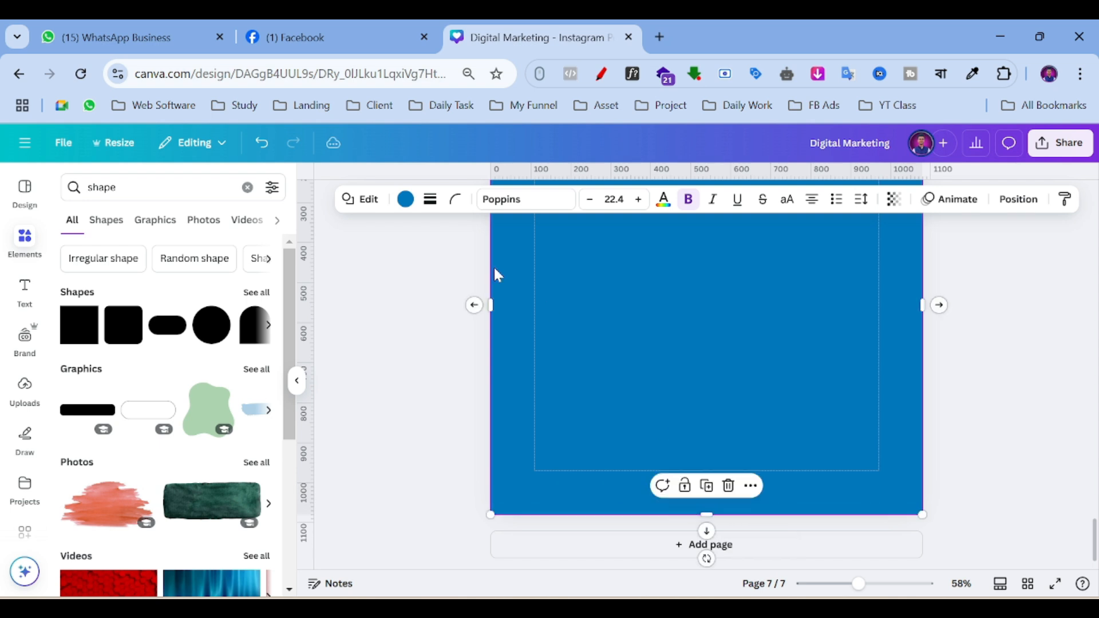
# Recolour the rectangle bright blue and extend its top edge to the page top.
pyautogui.click(406, 199)
pyautogui.click(221, 286)
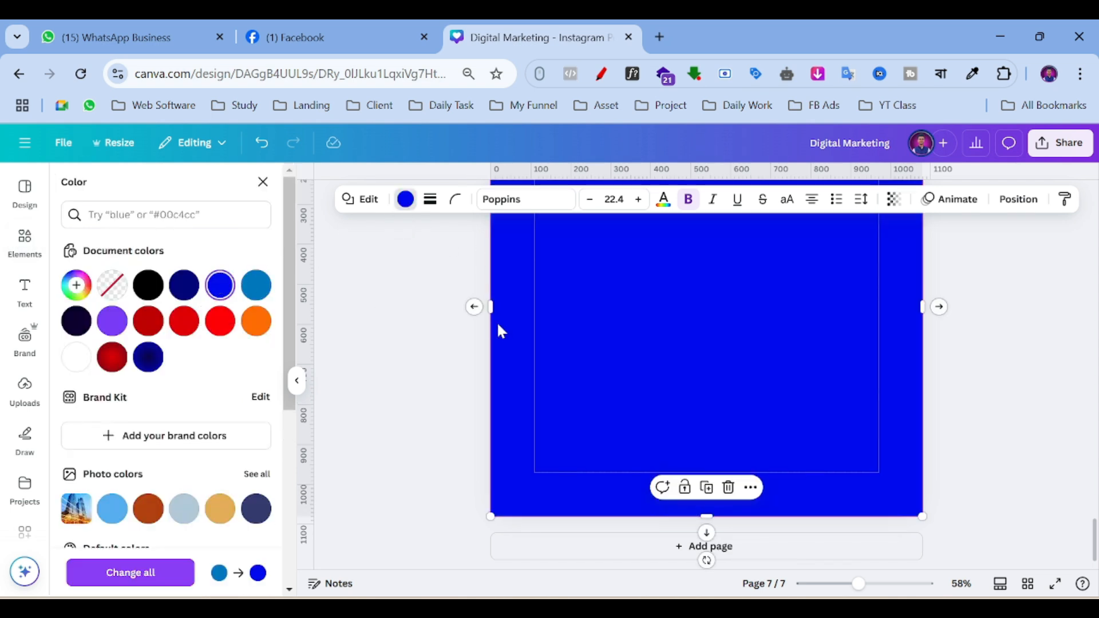
pyautogui.scroll(3, 497, 321)
pyautogui.moveTo(695, 269)
pyautogui.mouseDown()
pyautogui.moveTo(699, 252)
pyautogui.moveTo(710, 257)
pyautogui.mouseUp()
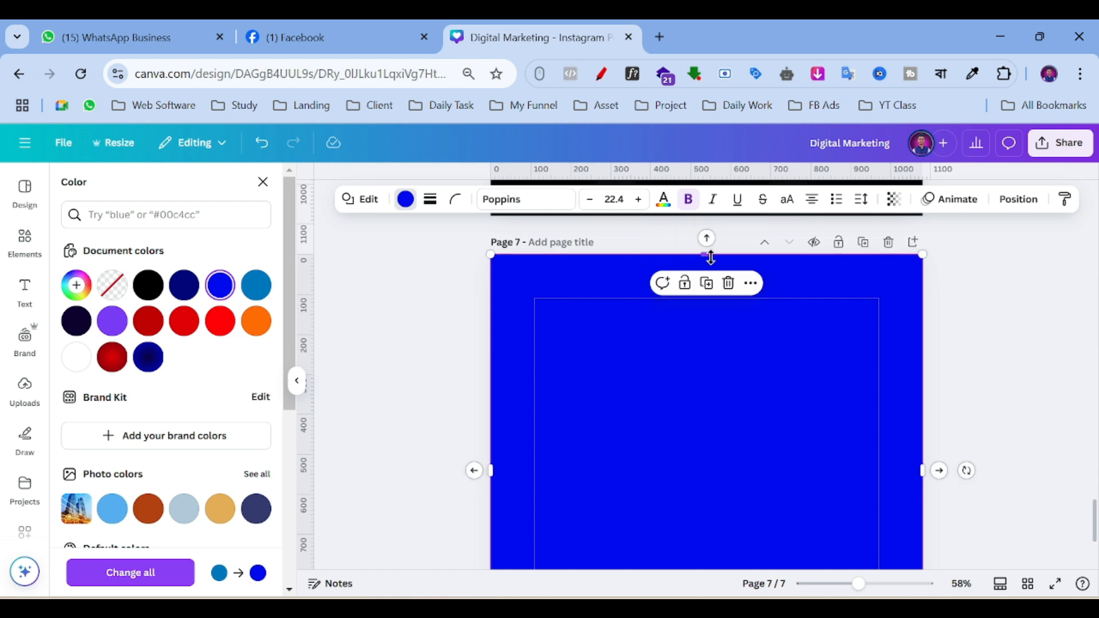
# Set the rectangle's transparency to about 40 so the blurred buildings show through.
pyautogui.click(893, 198)
pyautogui.click(895, 256)
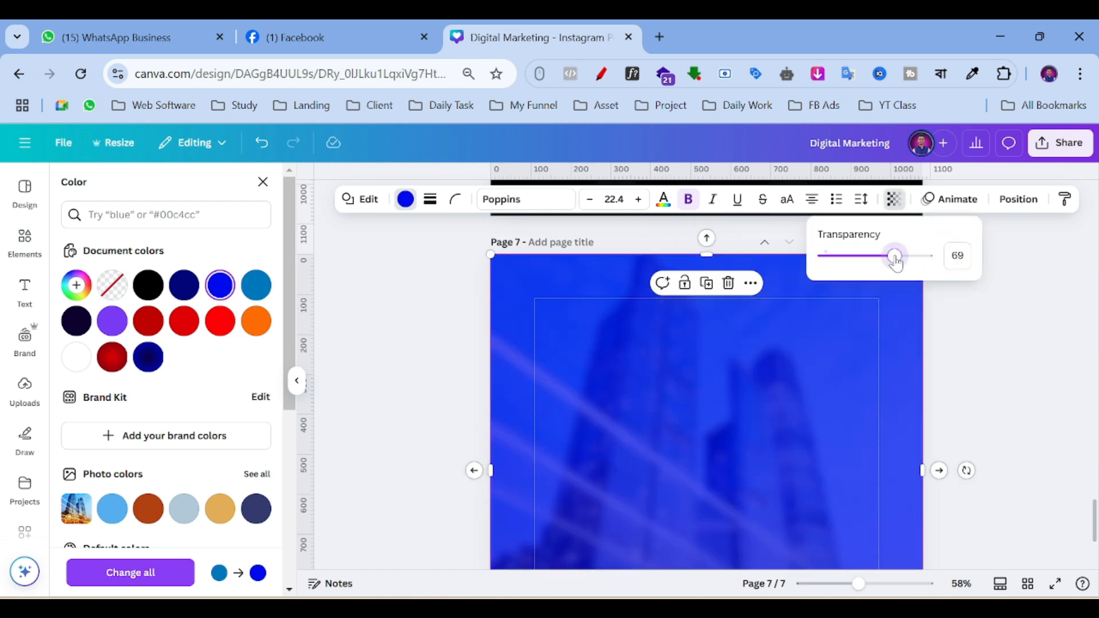
pyautogui.moveTo(895, 259); pyautogui.dragTo(871, 270)
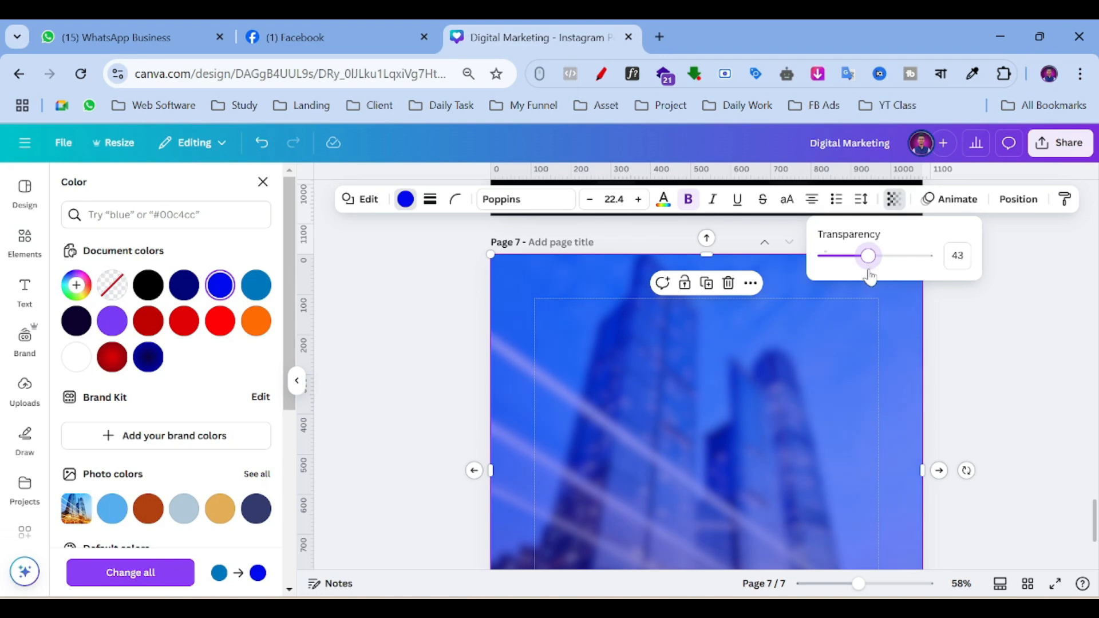
pyautogui.click(441, 371)
pyautogui.scroll(-3, 540, 337)
pyautogui.scroll(7, 1074, 350)
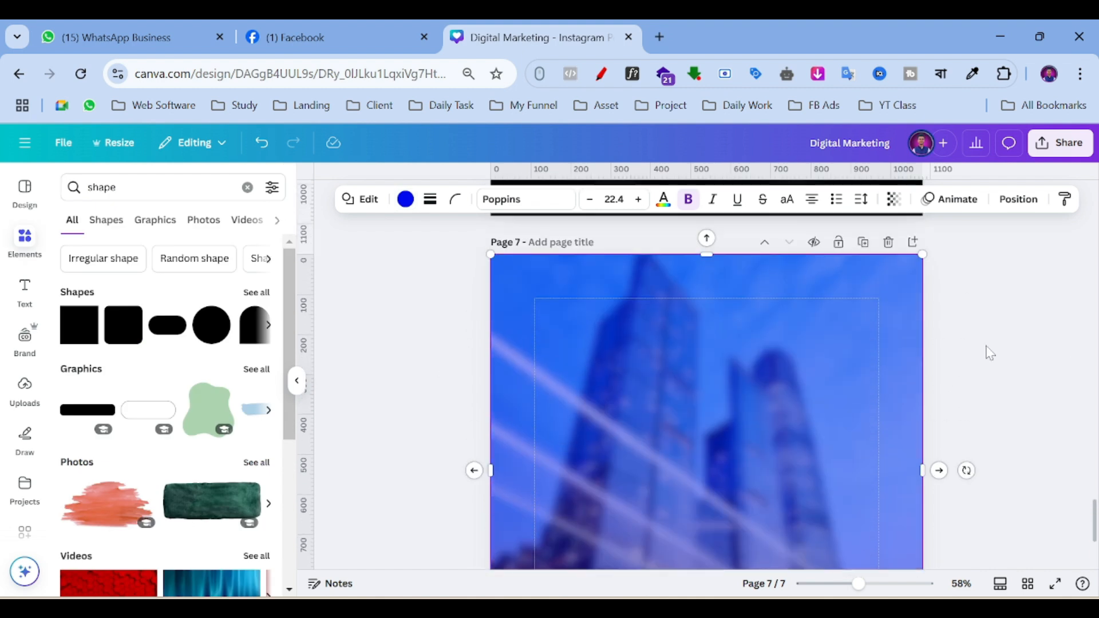
pyautogui.scroll(-4, 989, 350)
pyautogui.scroll(4, 989, 350)
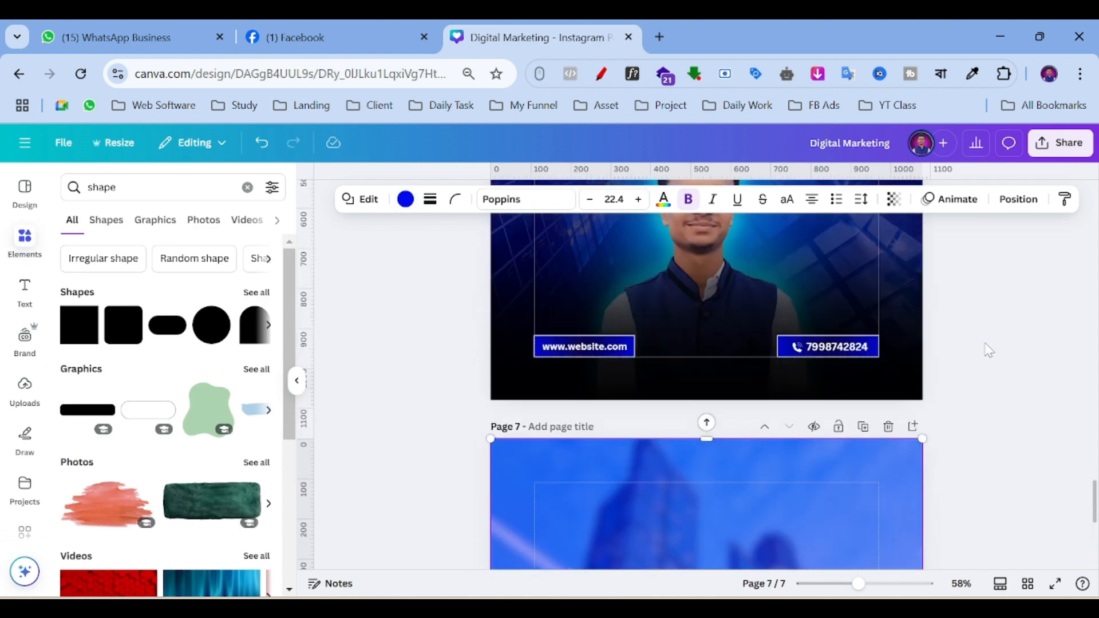
pyautogui.scroll(-4, 989, 350)
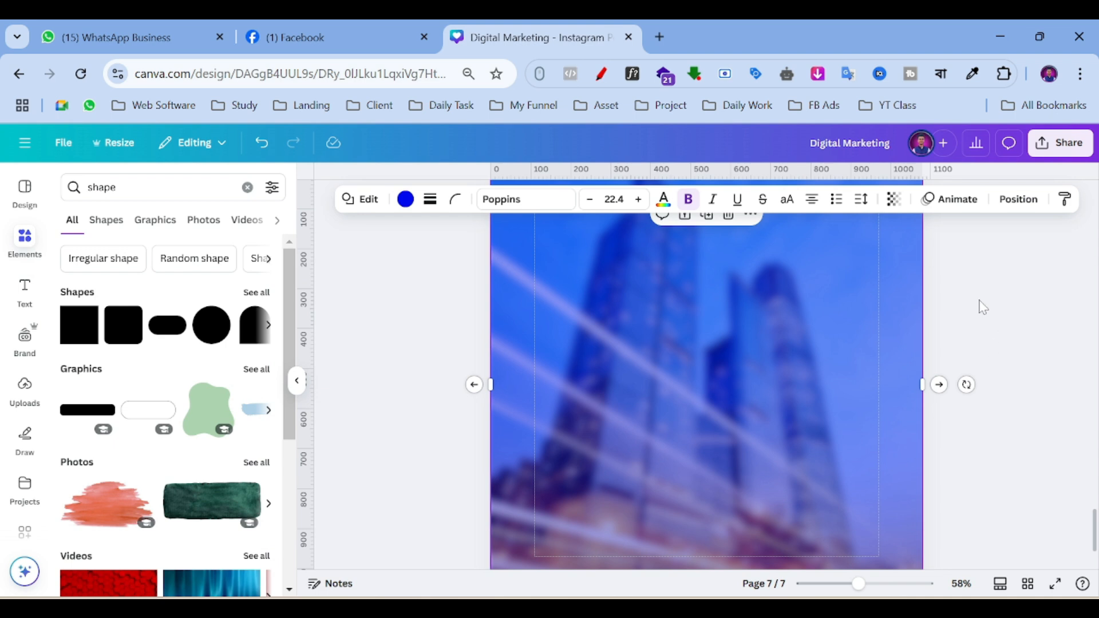
pyautogui.scroll(2, 980, 311)
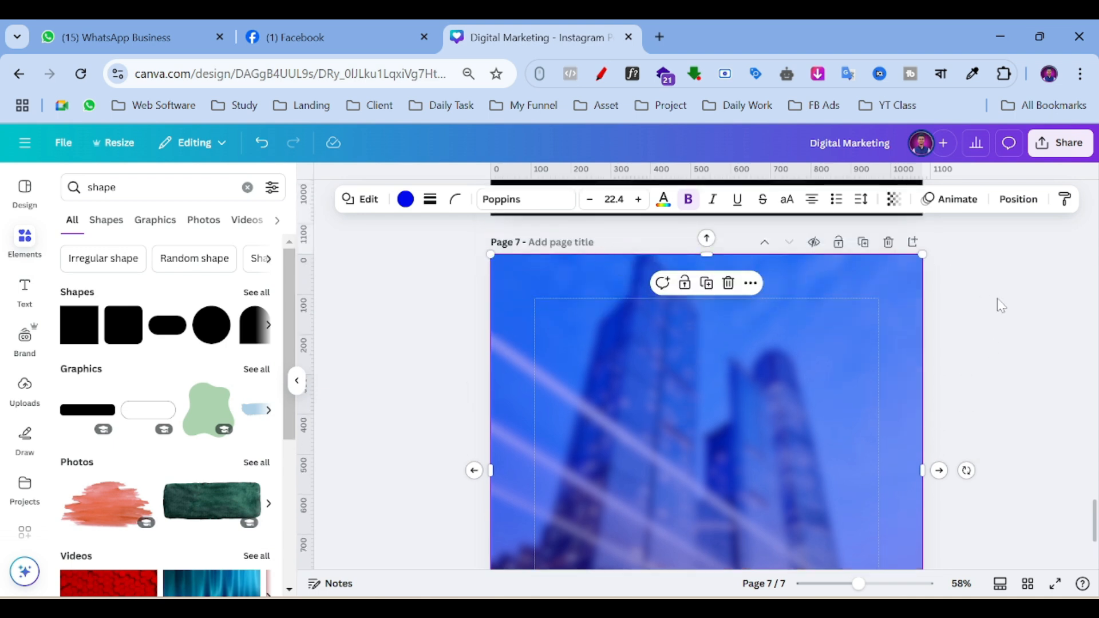
pyautogui.scroll(5, 1000, 305)
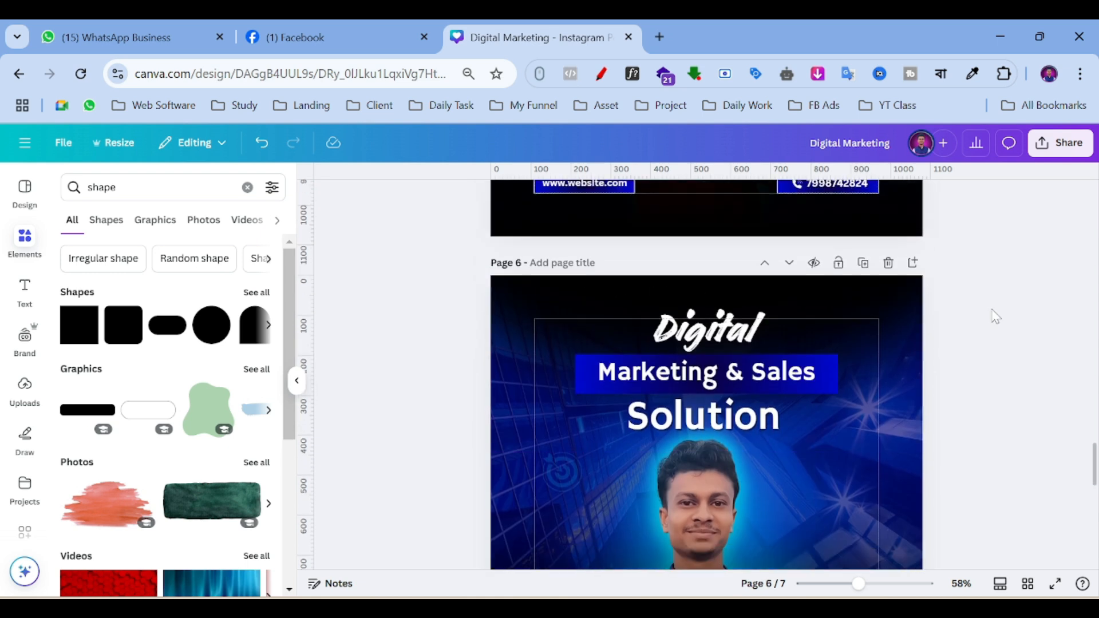
pyautogui.scroll(-5, 998, 314)
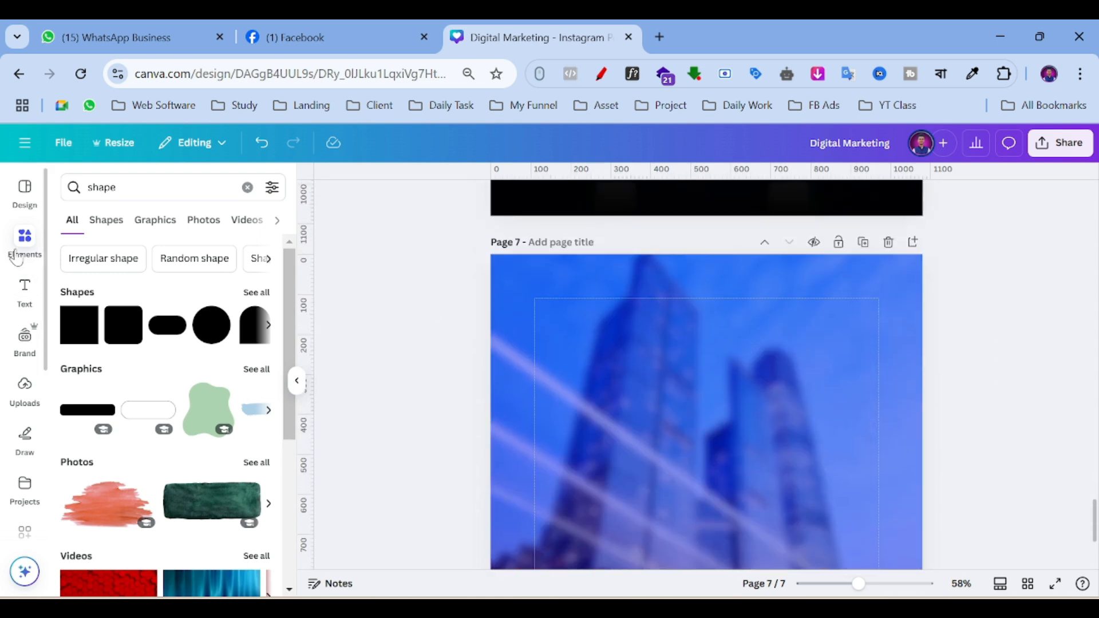
# Search Elements for 'shadow' and browse all the shadow graphics.
pyautogui.click(23, 240)
pyautogui.click(143, 188)
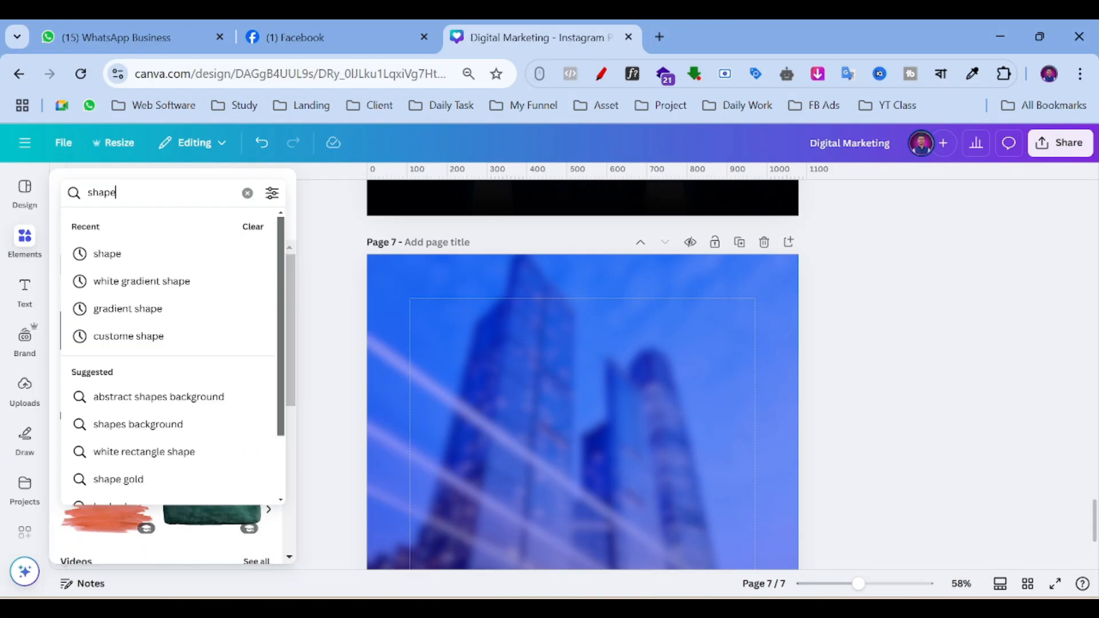
pyautogui.press('Return')
pyautogui.write('shadow')
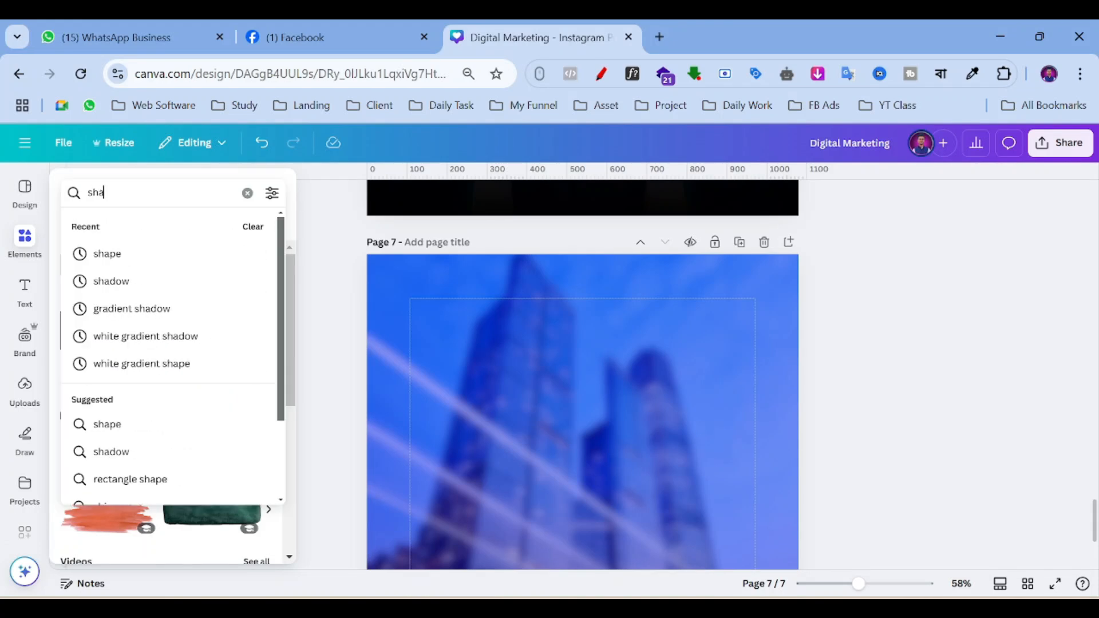
pyautogui.press('Return')
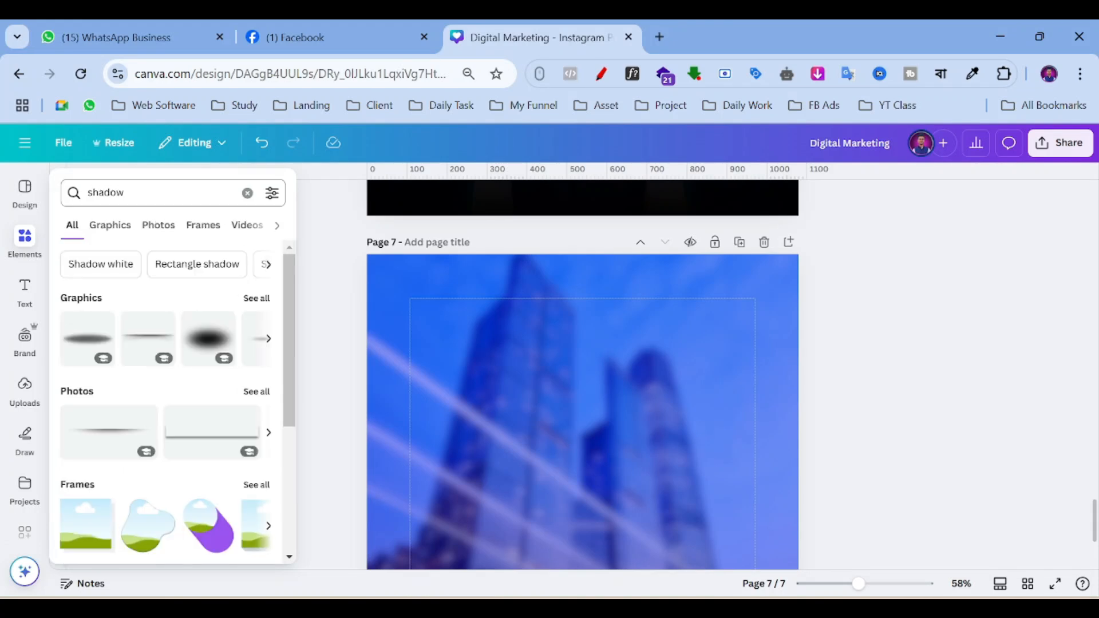
pyautogui.click(305, 242)
pyautogui.click(24, 237)
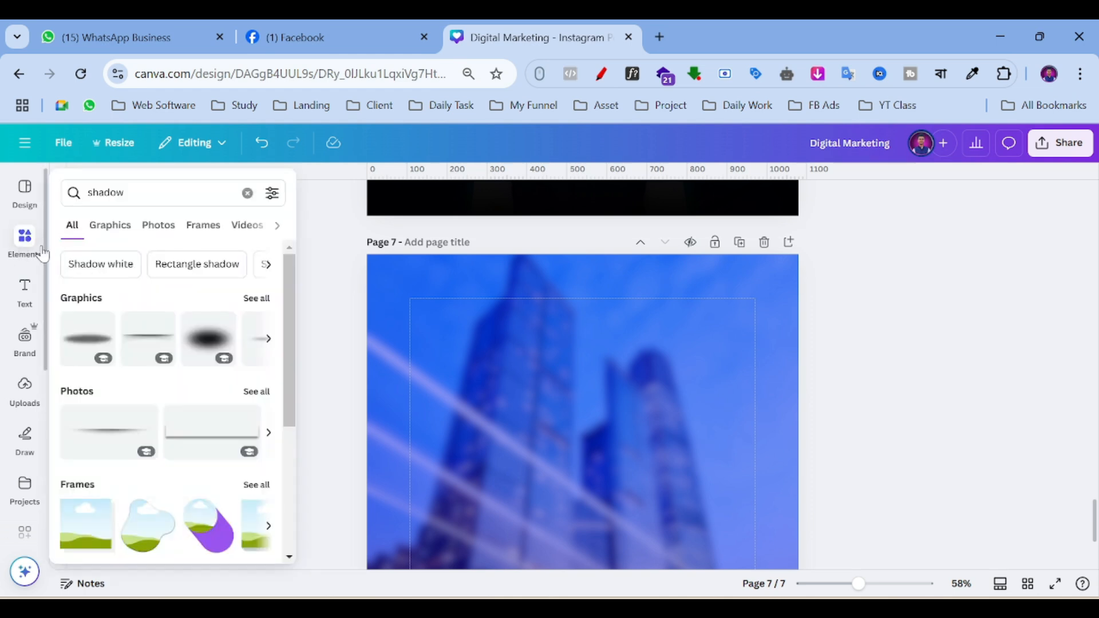
pyautogui.click(255, 298)
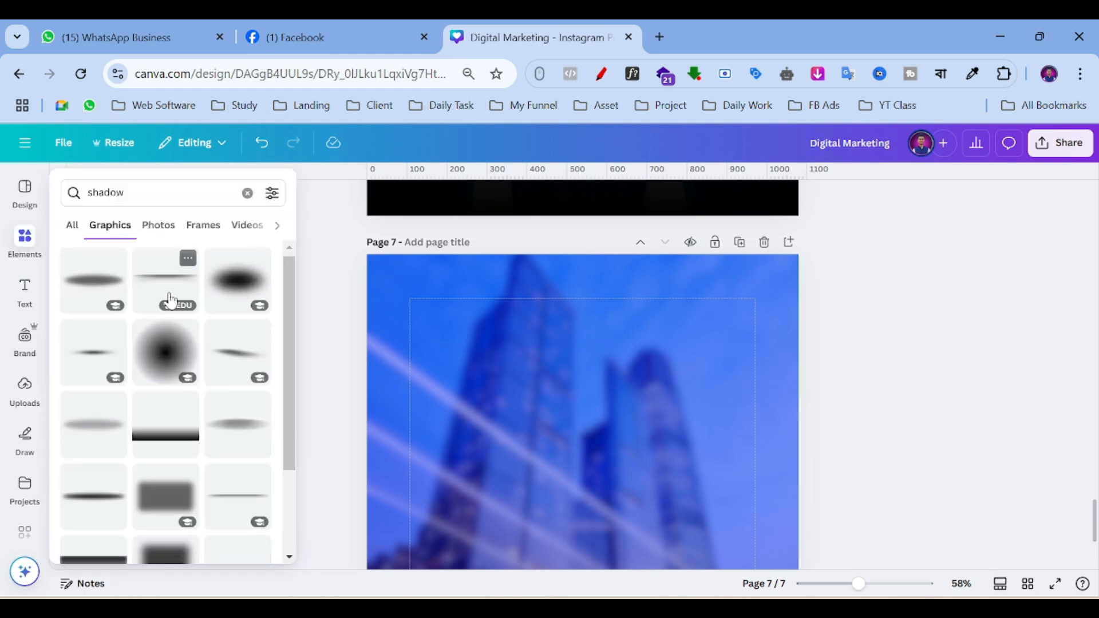
pyautogui.scroll(-4, 172, 309)
pyautogui.scroll(-5, 172, 318)
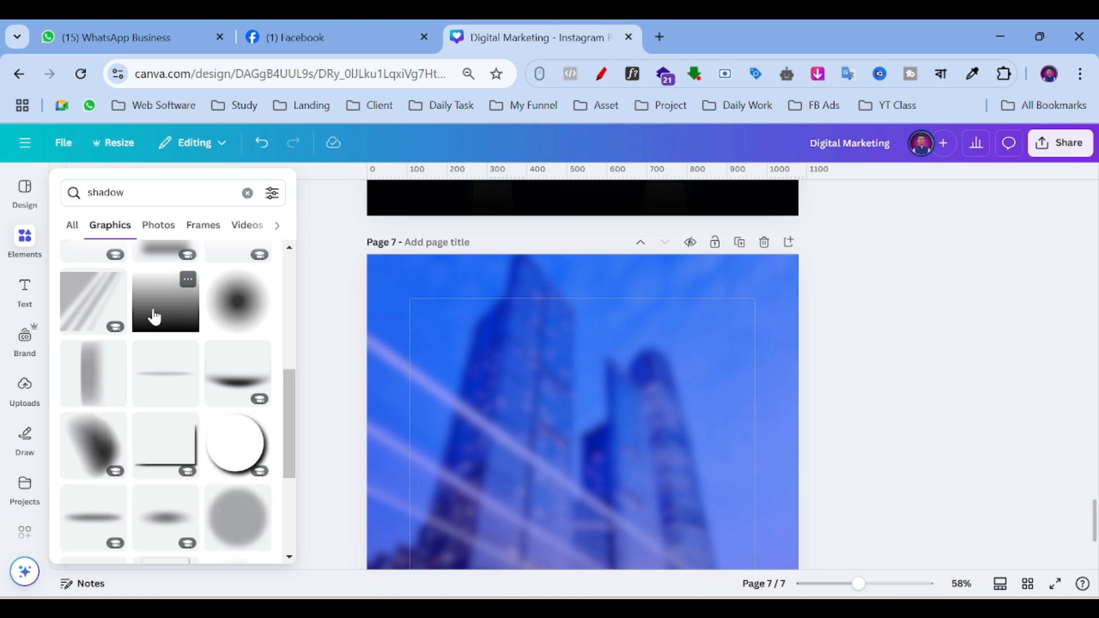
pyautogui.scroll(-2, 164, 321)
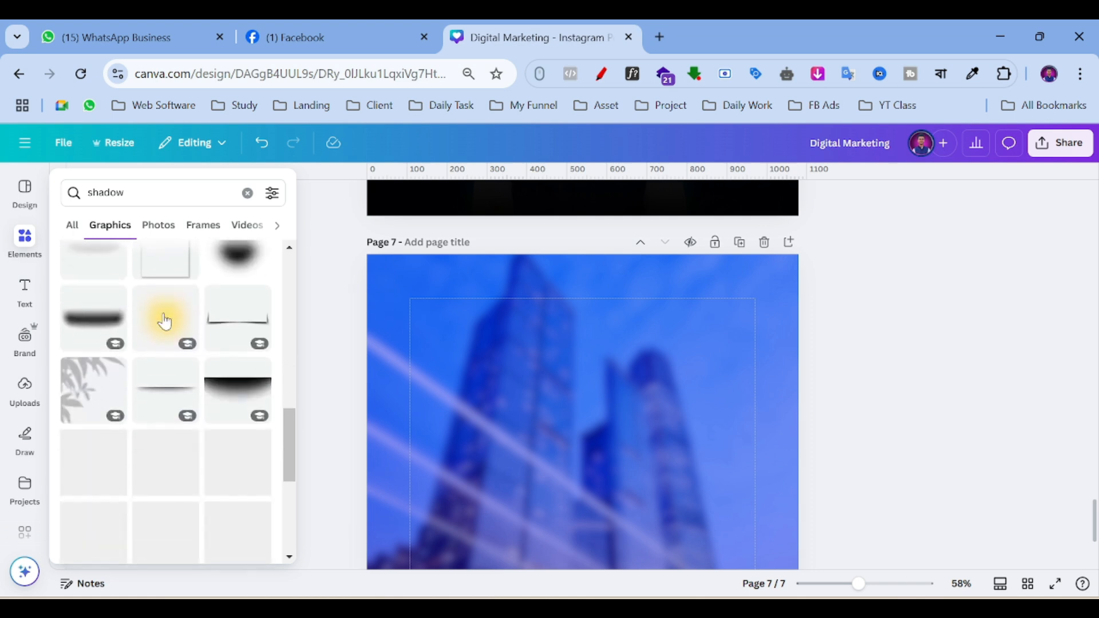
# Add the dark shadow gradient graphic and move it to the top of page 7.
pyautogui.click(222, 407)
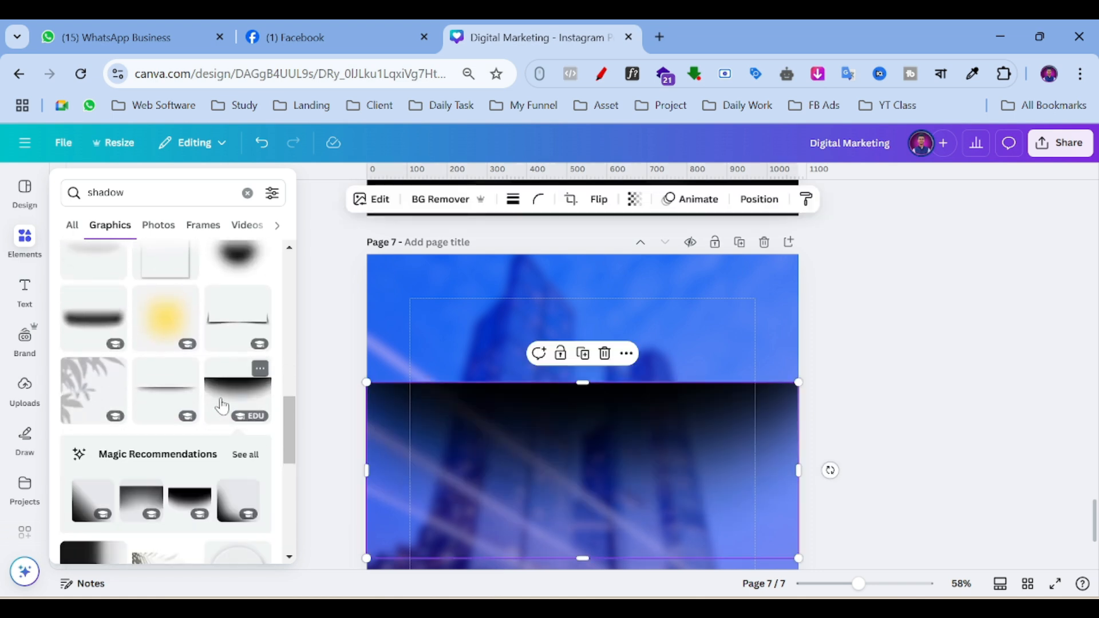
pyautogui.moveTo(677, 436); pyautogui.dragTo(682, 331)
pyautogui.click(964, 332)
# Duplicate the shadow gradient and align the copy over the original to darken the top.
pyautogui.click(573, 323)
pyautogui.click(582, 229)
pyautogui.moveTo(650, 363)
pyautogui.mouseDown()
pyautogui.moveTo(630, 353)
pyautogui.moveTo(646, 357)
pyautogui.mouseUp()
pyautogui.click(912, 343)
pyautogui.scroll(10, 878, 351)
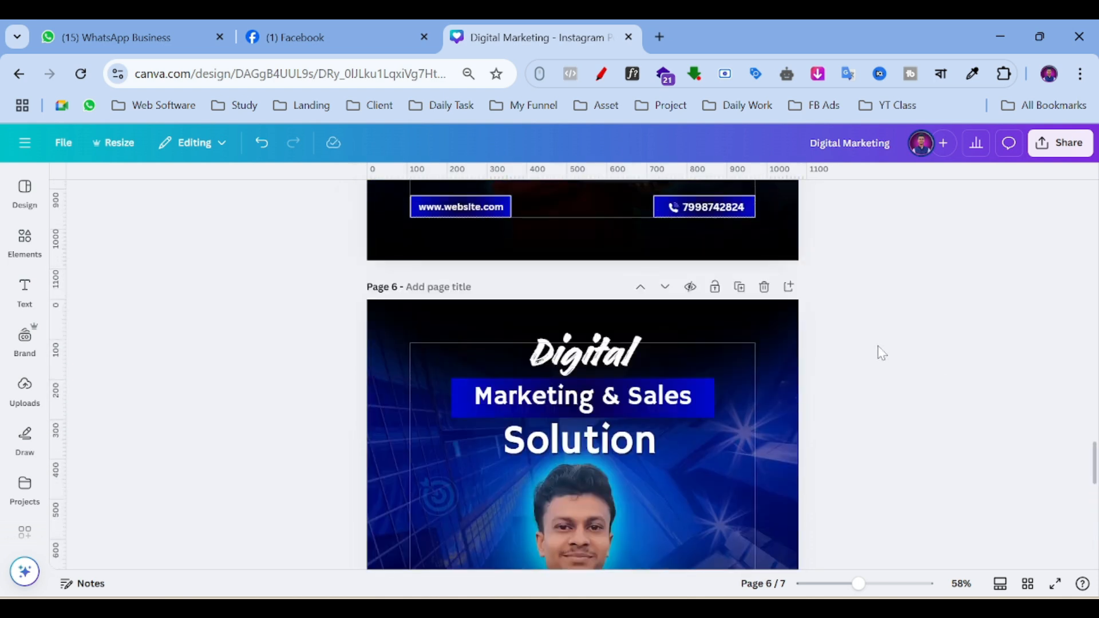
pyautogui.scroll(-10, 881, 352)
pyautogui.scroll(-5, 881, 352)
pyautogui.scroll(10, 878, 351)
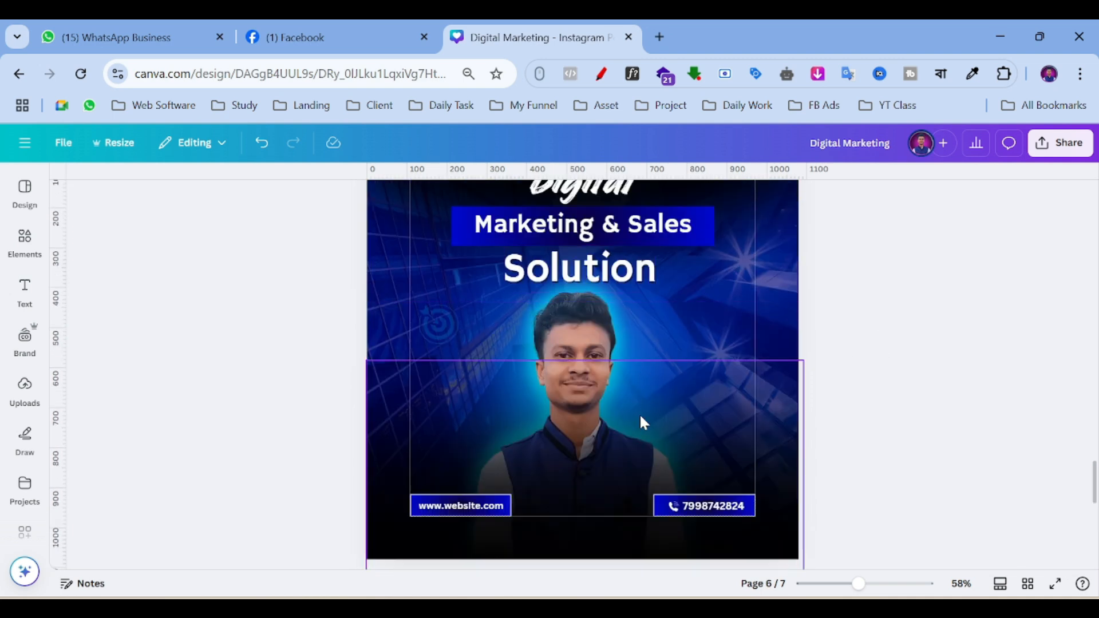
pyautogui.scroll(-8, 942, 358)
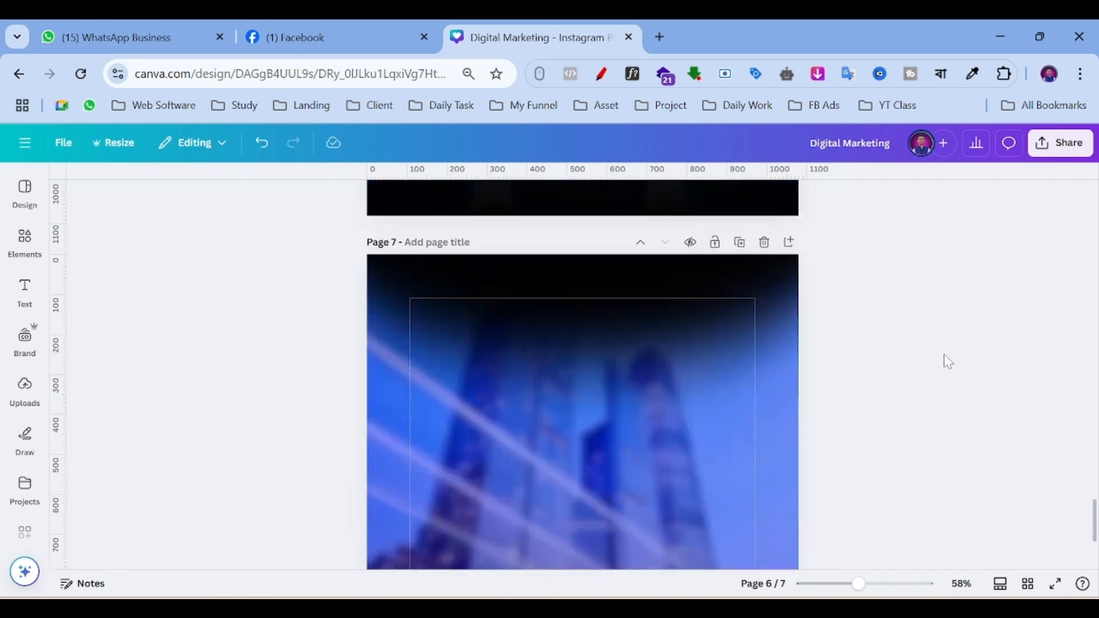
pyautogui.scroll(3, 619, 391)
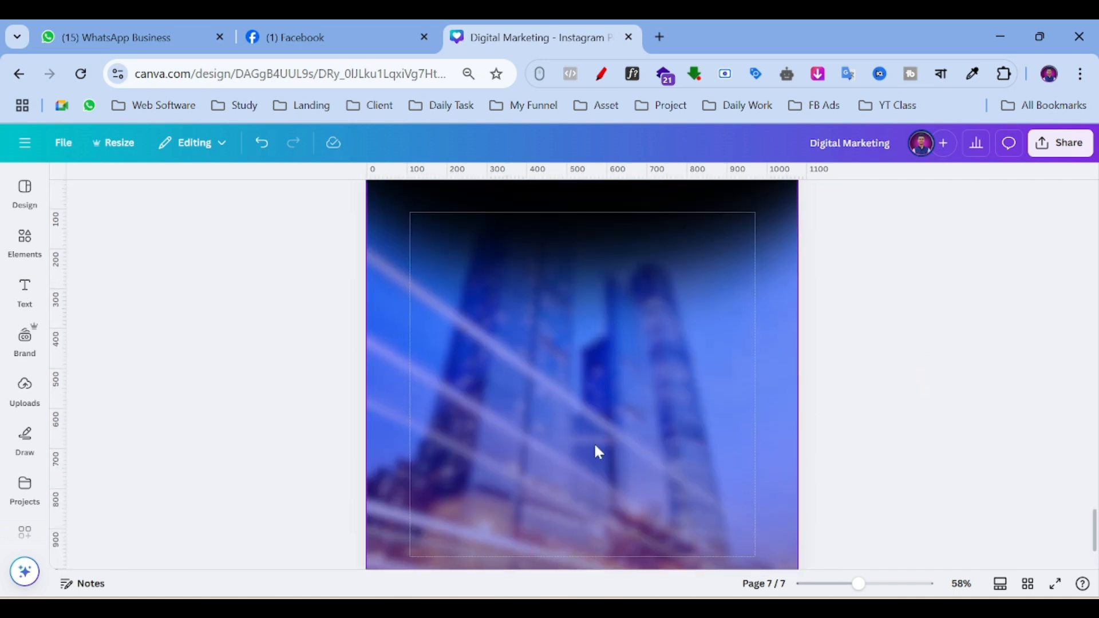
pyautogui.click(25, 241)
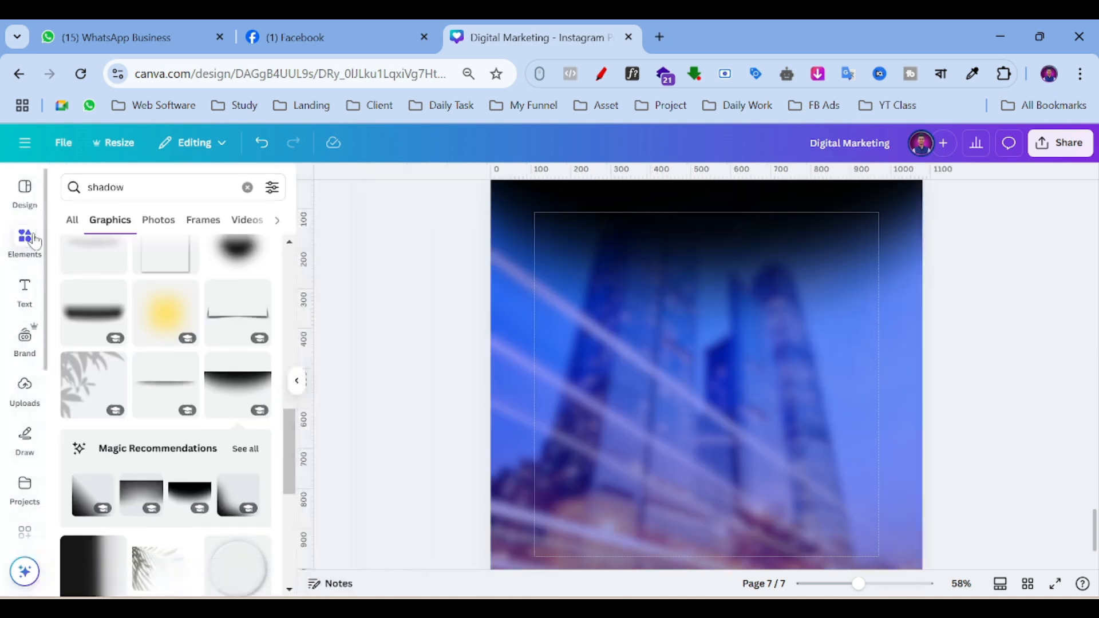
# Look through Uploads, return to Elements, and clear the 'shadow' search query.
pyautogui.click(25, 395)
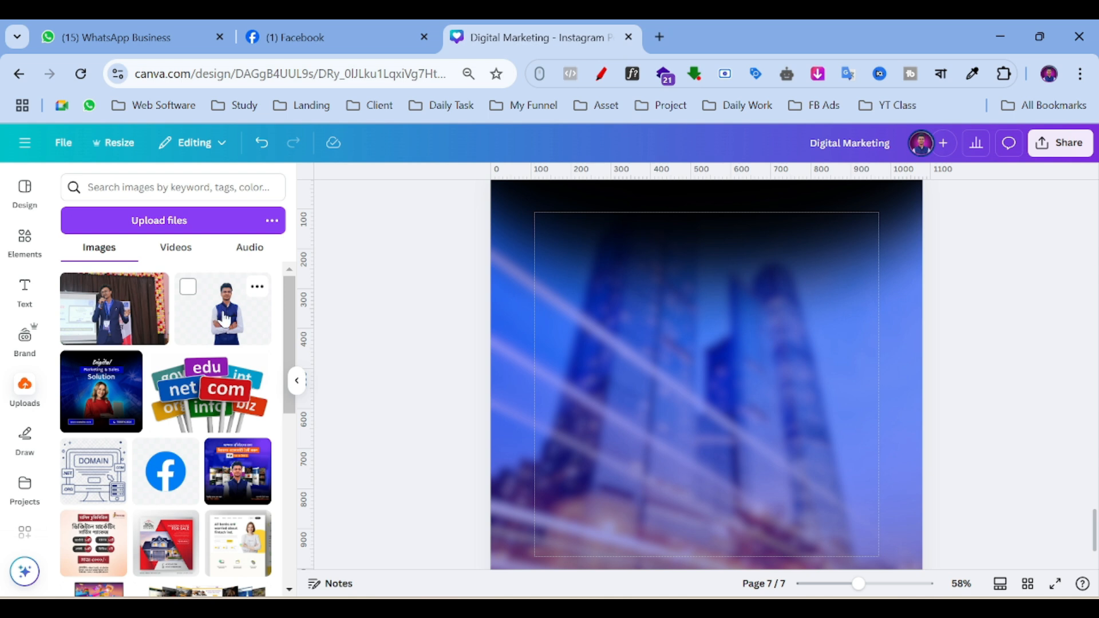
pyautogui.click(22, 251)
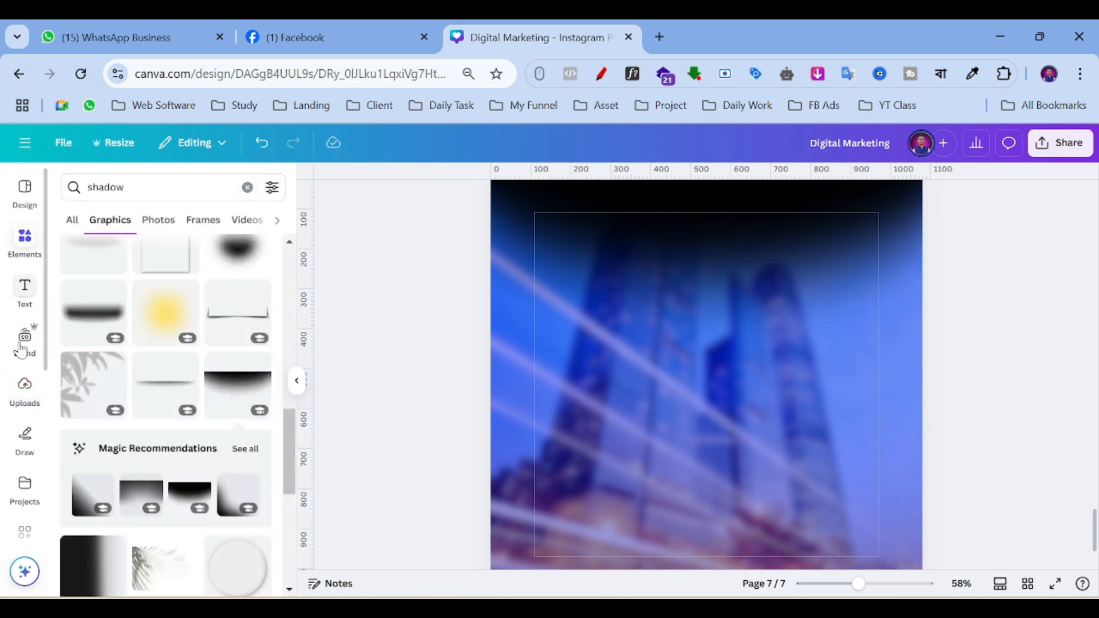
pyautogui.click(31, 399)
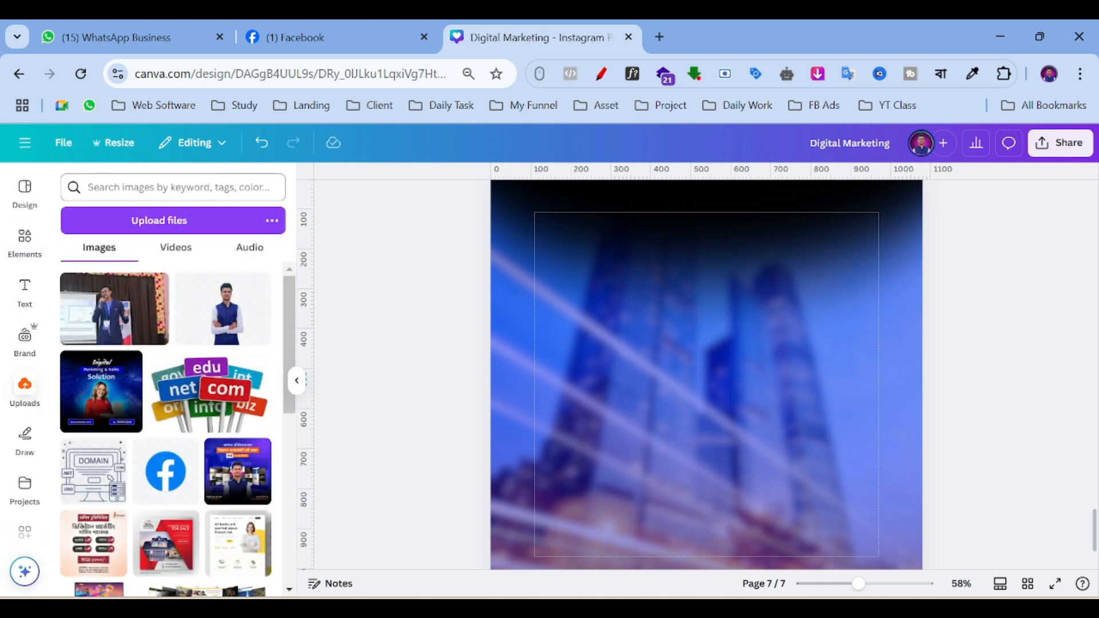
pyautogui.click(23, 243)
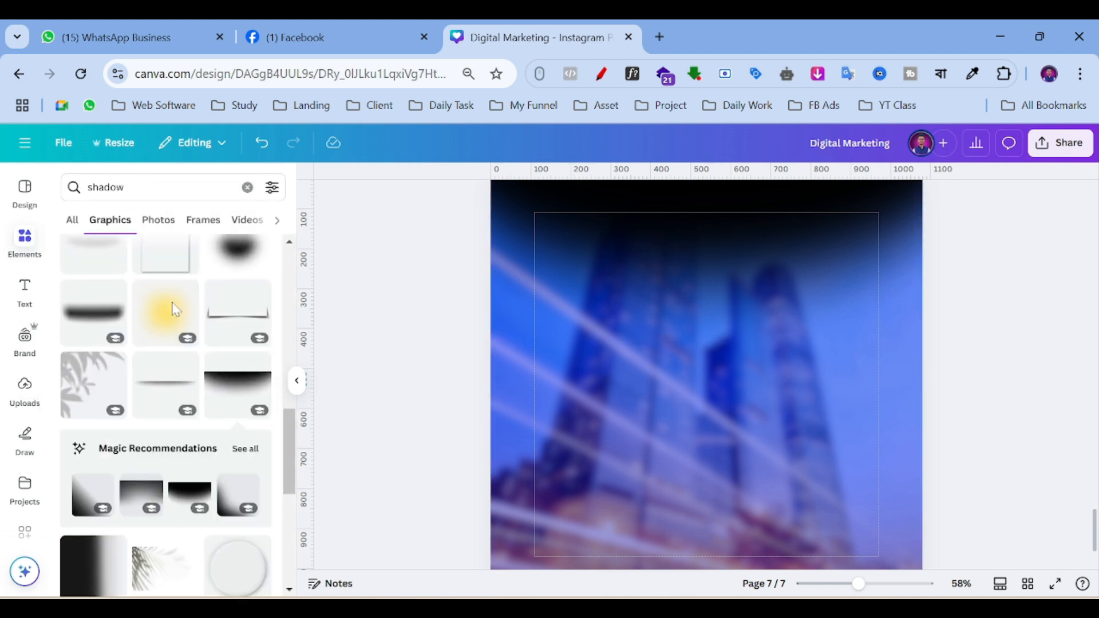
pyautogui.click(7, 247)
pyautogui.click(247, 187)
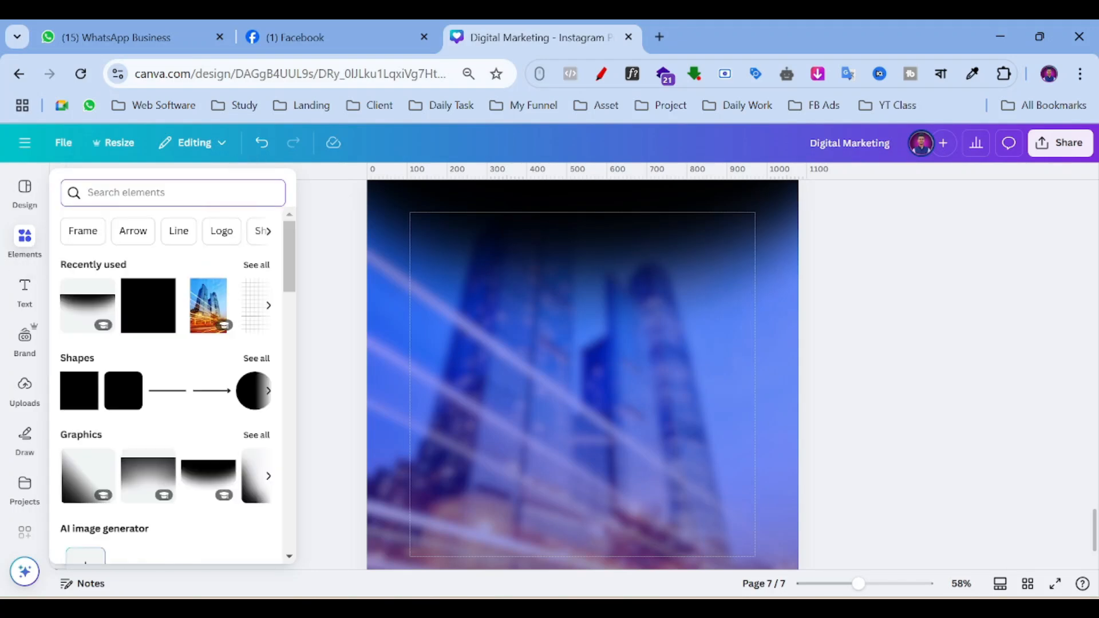
# Search Elements for 'laptop girl student', correcting the misspelled 'laptob'.
pyautogui.write('st')
pyautogui.press('BackSpace')
pyautogui.press('BackSpace')
pyautogui.write('laptob')
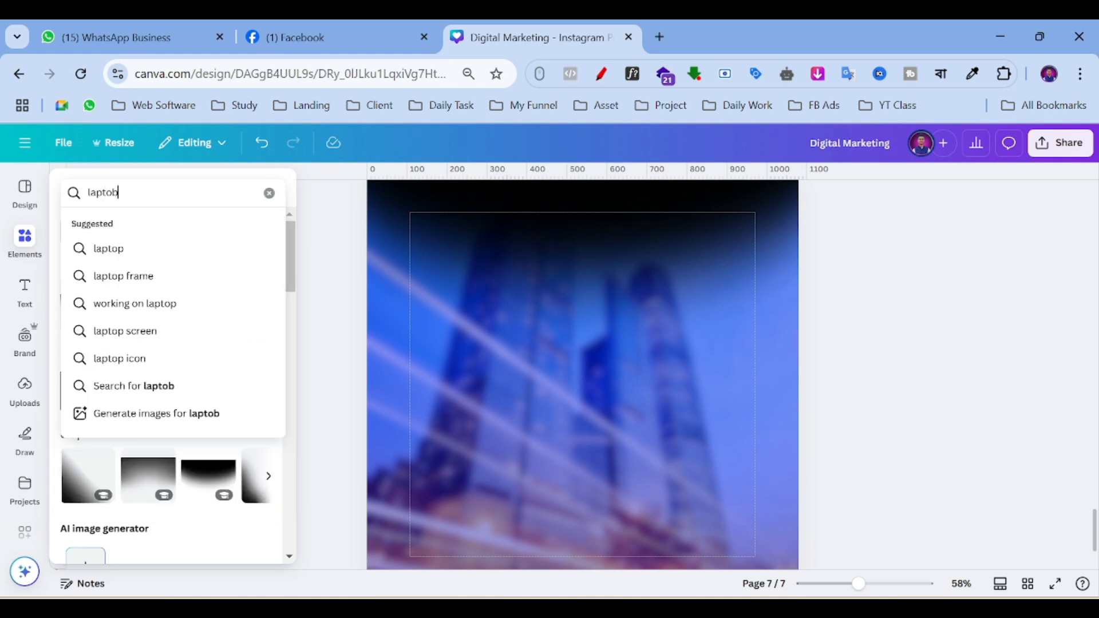
pyautogui.write(' girl student')
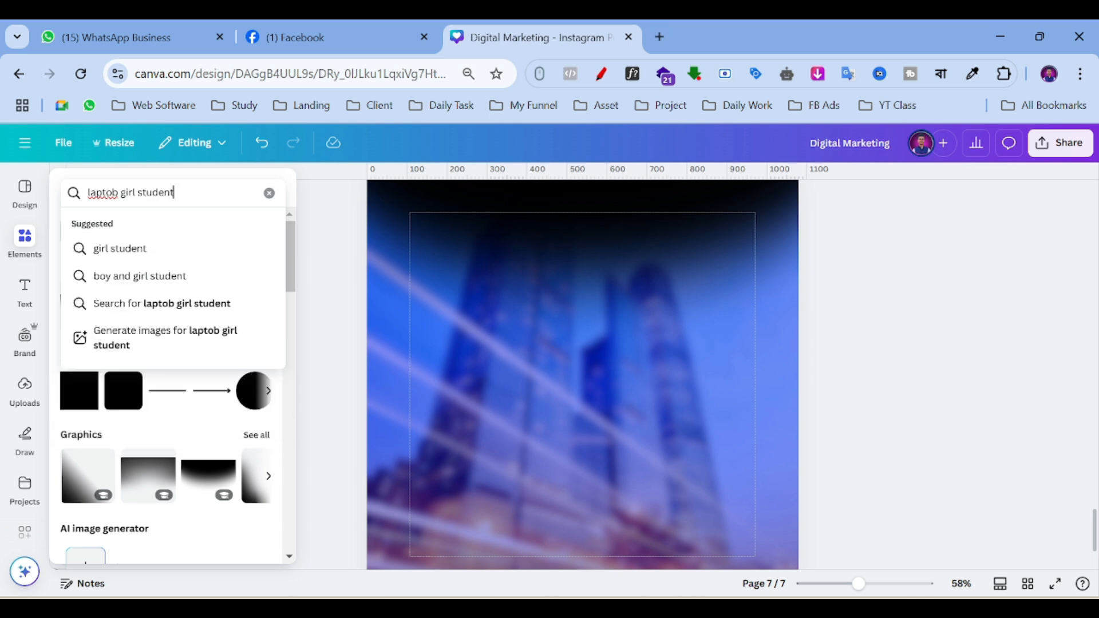
pyautogui.press('Return')
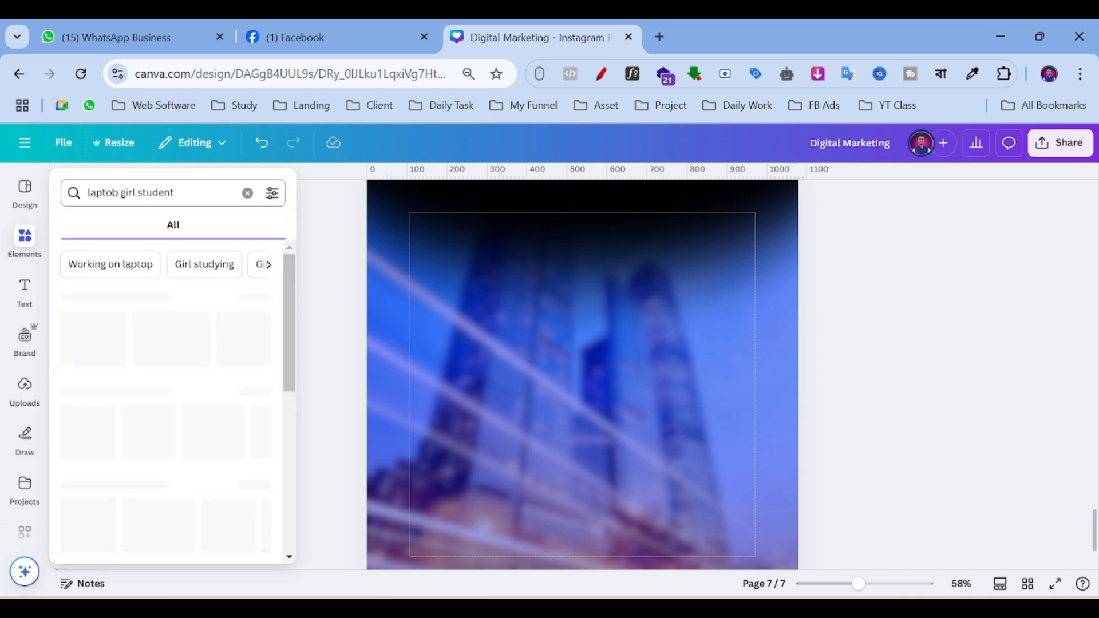
pyautogui.click(118, 192)
pyautogui.press('BackSpace')
pyautogui.write('p')
pyautogui.press('Return')
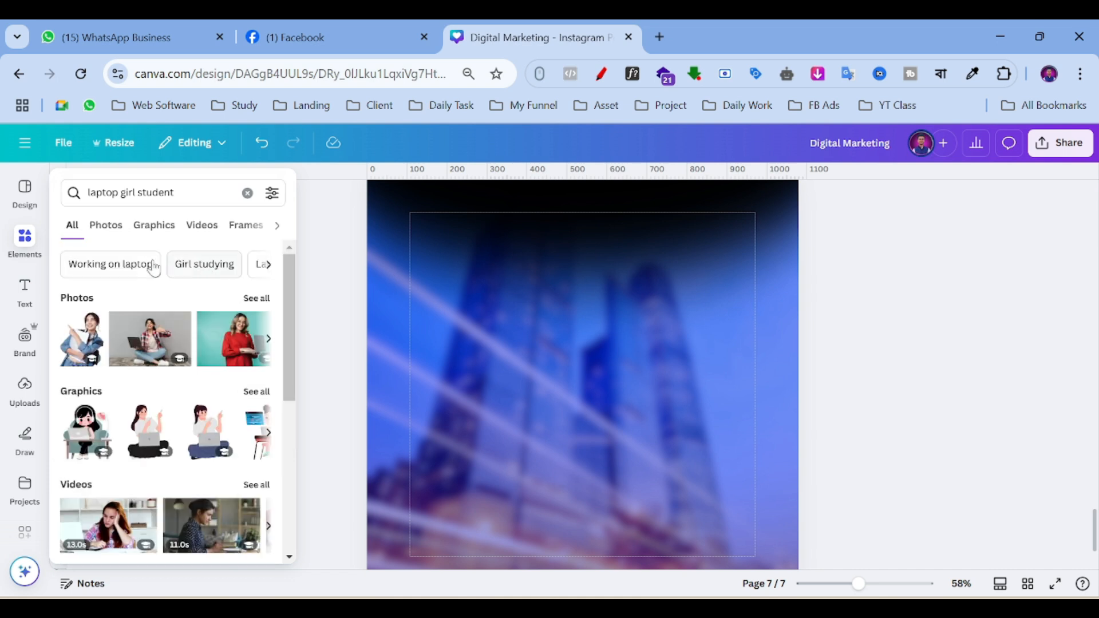
# Filter the results to Photos and browse the laptop girl student images.
pyautogui.click(108, 235)
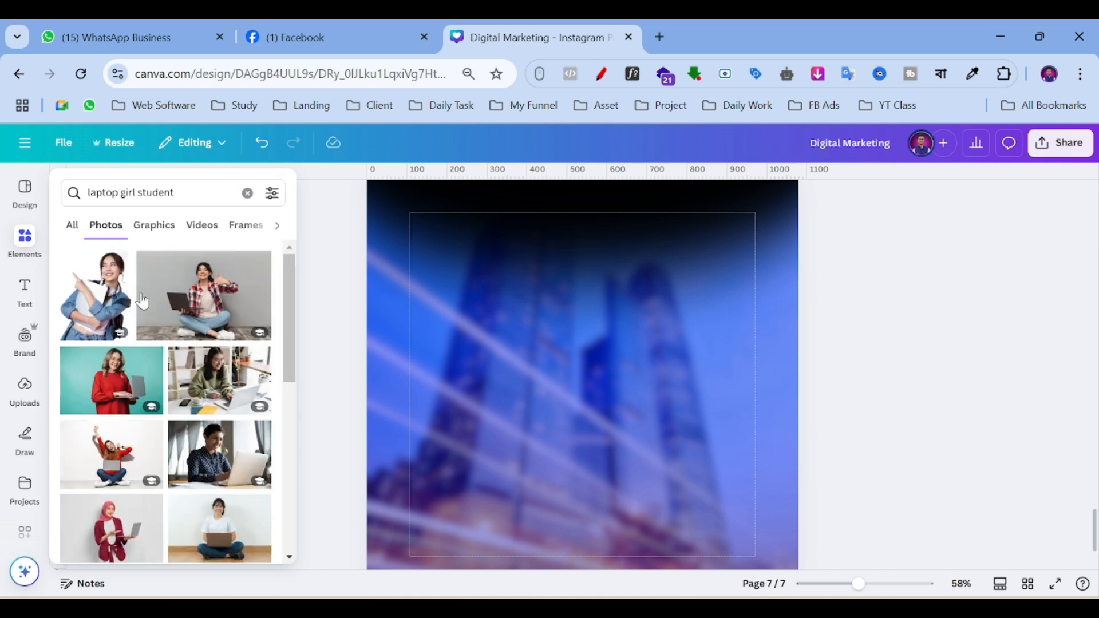
pyautogui.scroll(-3, 170, 319)
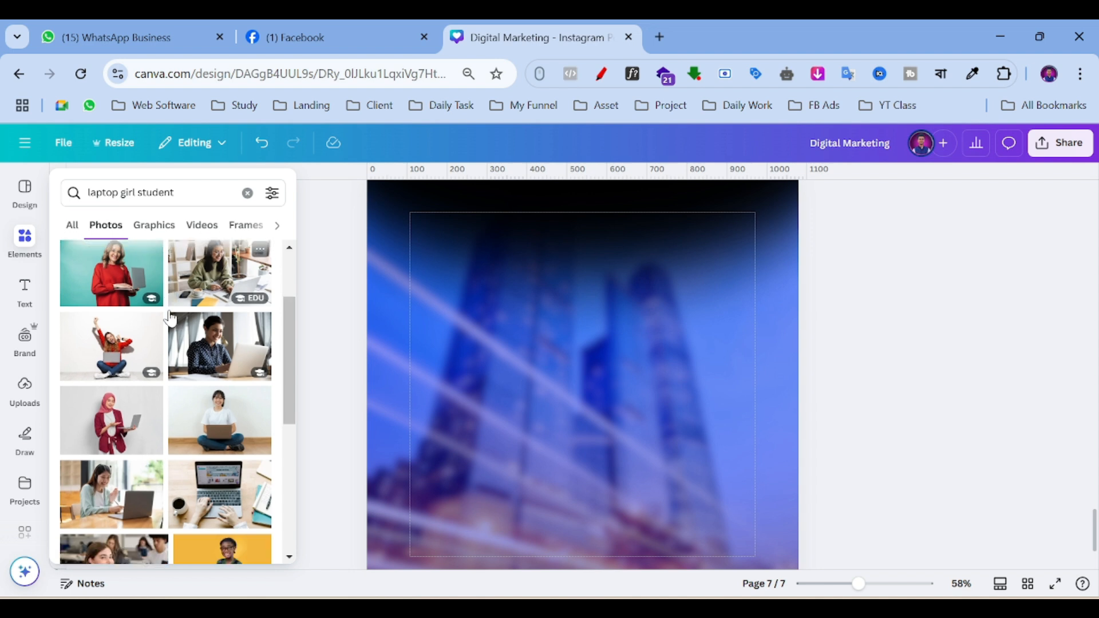
pyautogui.scroll(-5, 170, 318)
pyautogui.scroll(-6, 171, 318)
pyautogui.scroll(2, 170, 318)
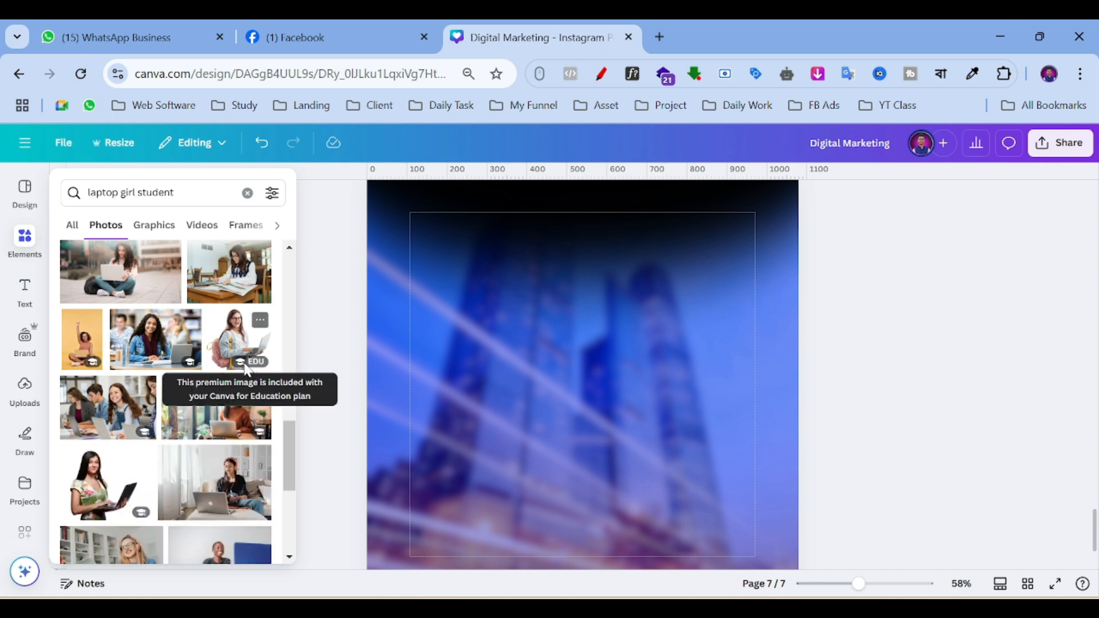
pyautogui.click(302, 360)
pyautogui.click(25, 293)
pyautogui.click(24, 243)
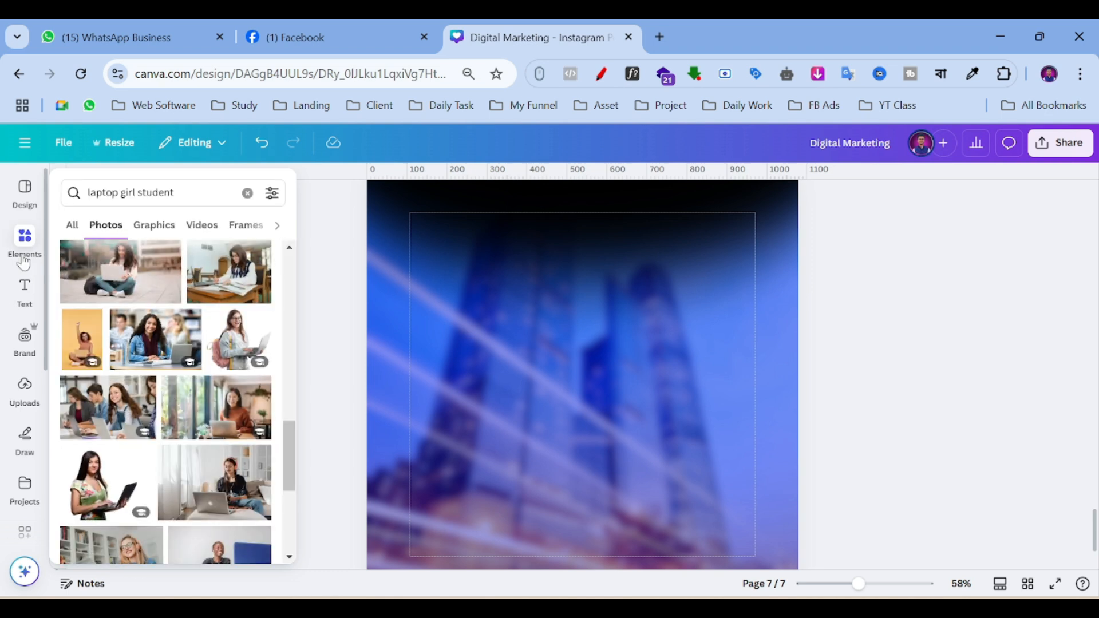
pyautogui.scroll(-5, 260, 366)
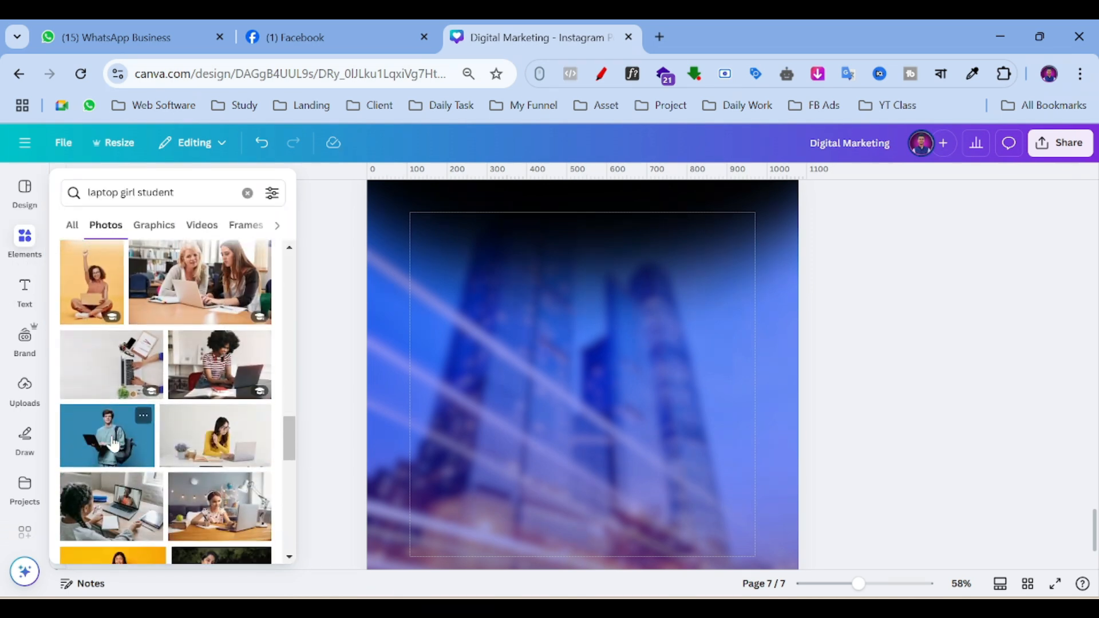
pyautogui.scroll(-2, 197, 367)
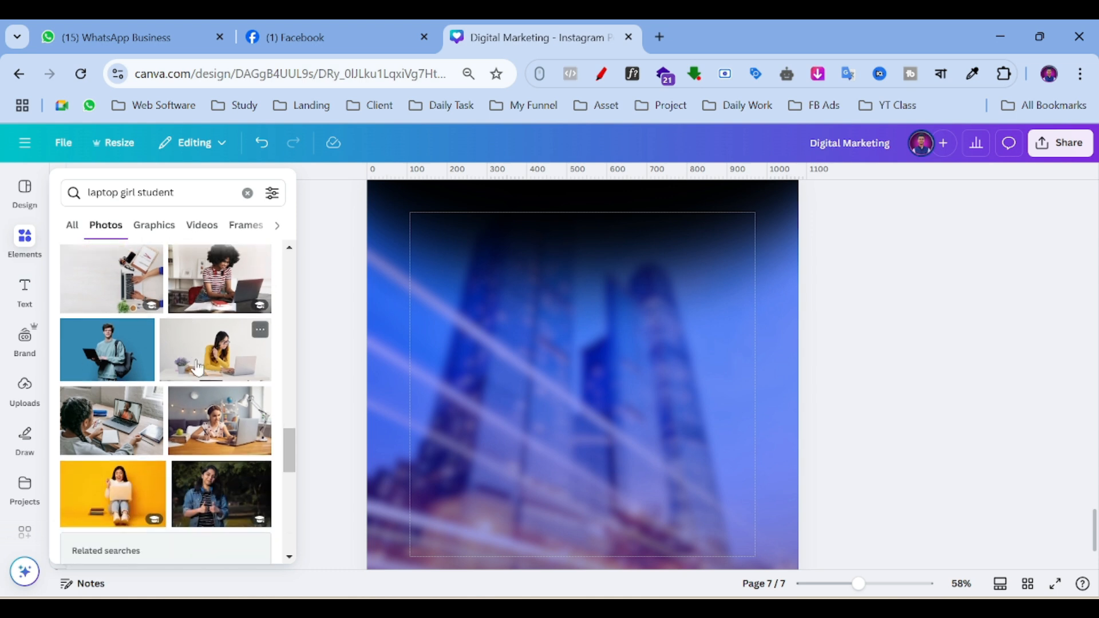
# Try the student-with-backpack photo on page 7, then delete it.
pyautogui.click(98, 362)
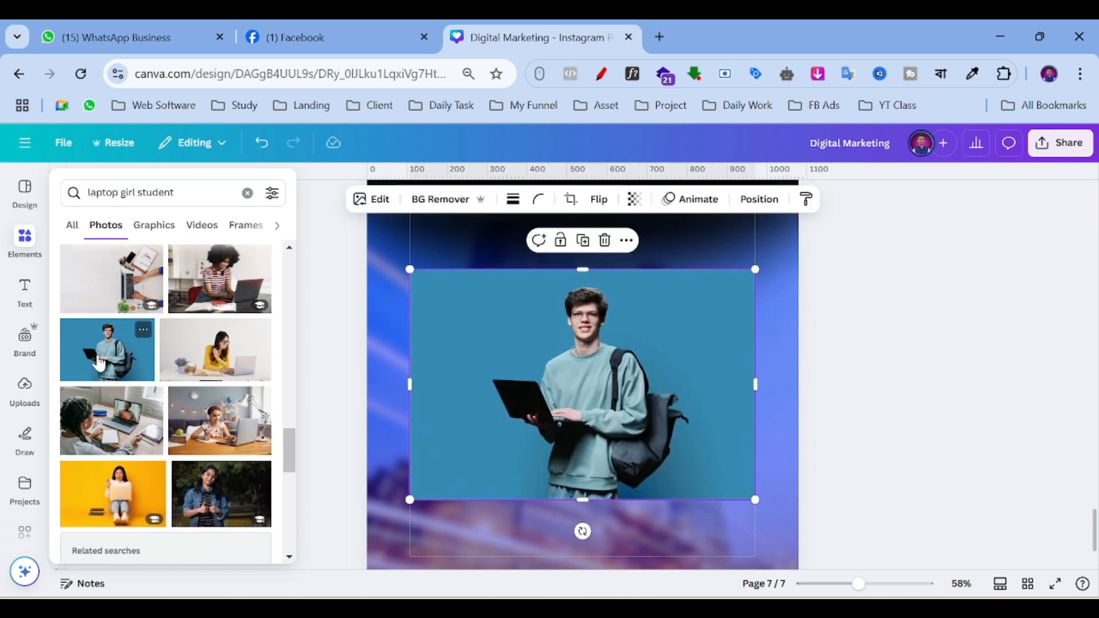
pyautogui.click(468, 369)
pyautogui.click(605, 240)
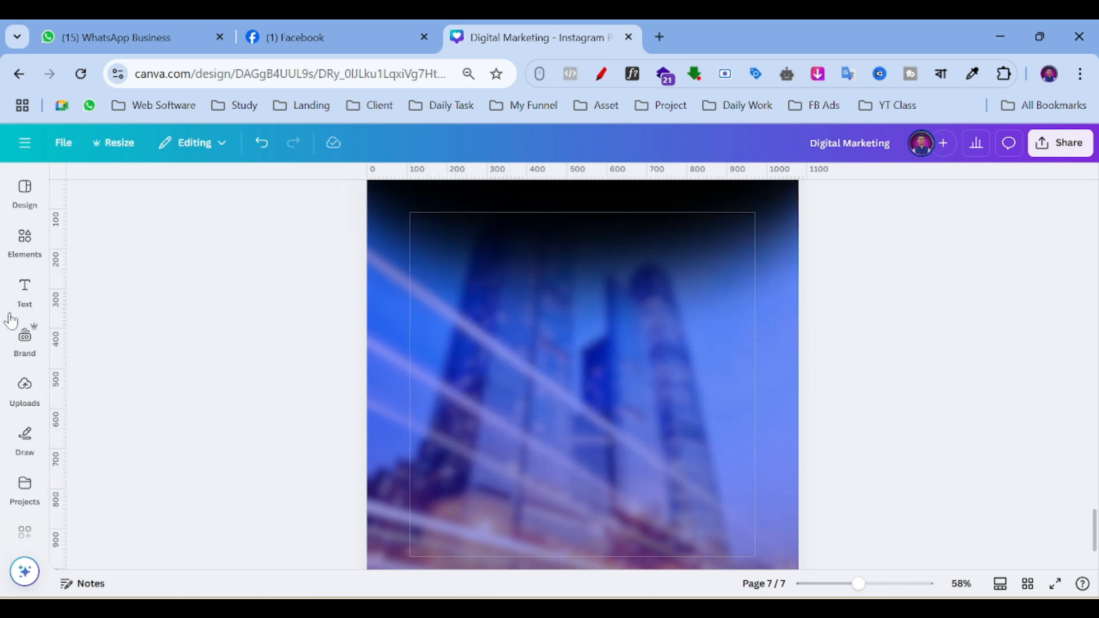
pyautogui.click(25, 241)
pyautogui.scroll(-5, 211, 405)
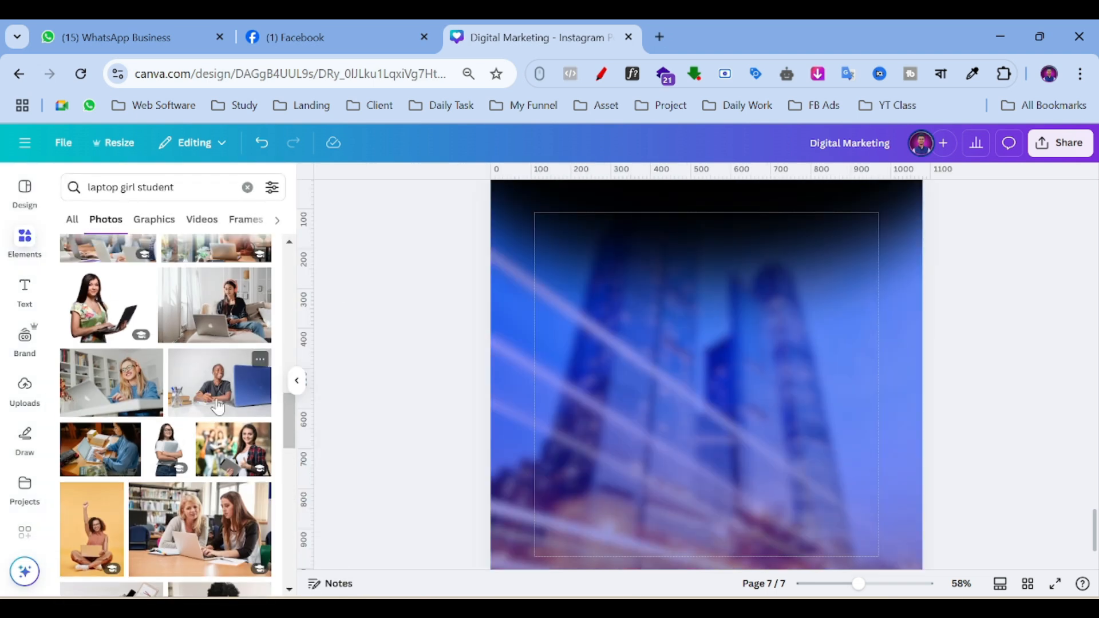
# Add the smiling girl-with-laptop photo, shrink it, and shift it slightly right in the lower middle.
pyautogui.click(161, 452)
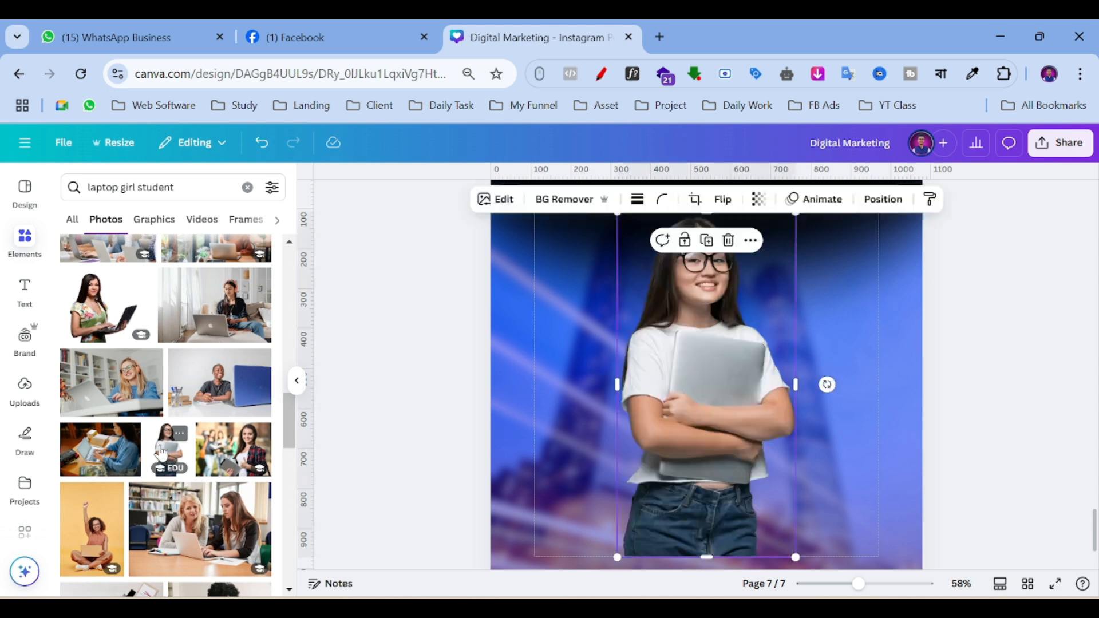
pyautogui.scroll(2, 730, 440)
pyautogui.moveTo(793, 298); pyautogui.dragTo(711, 463)
pyautogui.scroll(-3, 725, 424)
pyautogui.moveTo(710, 295); pyautogui.dragTo(789, 276)
pyautogui.moveTo(667, 421); pyautogui.dragTo(694, 421)
pyautogui.click(965, 410)
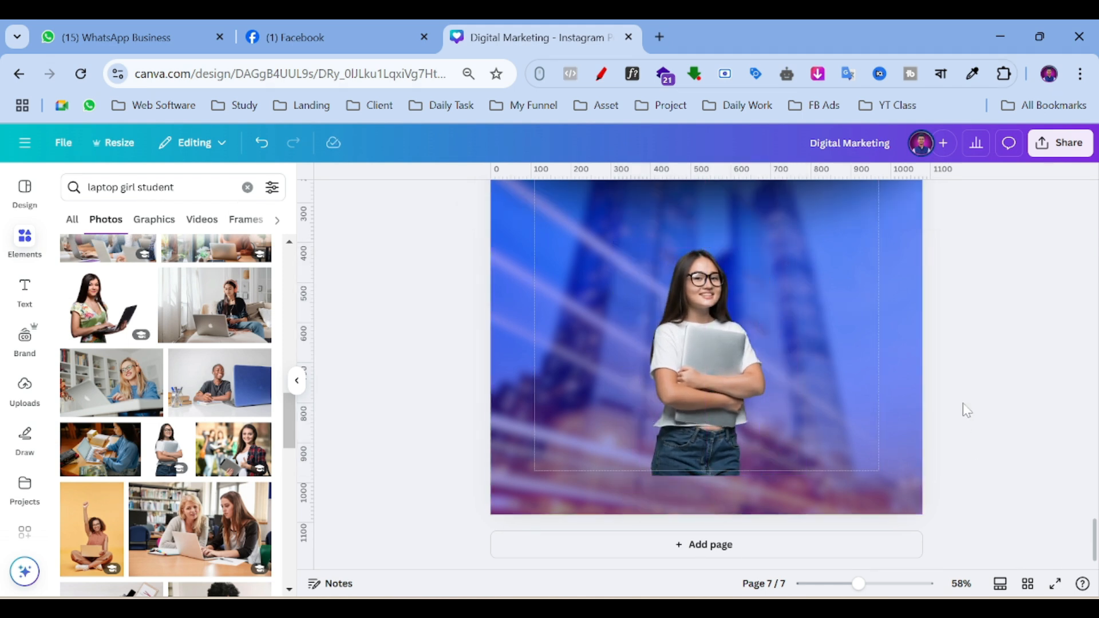
pyautogui.scroll(5, 962, 403)
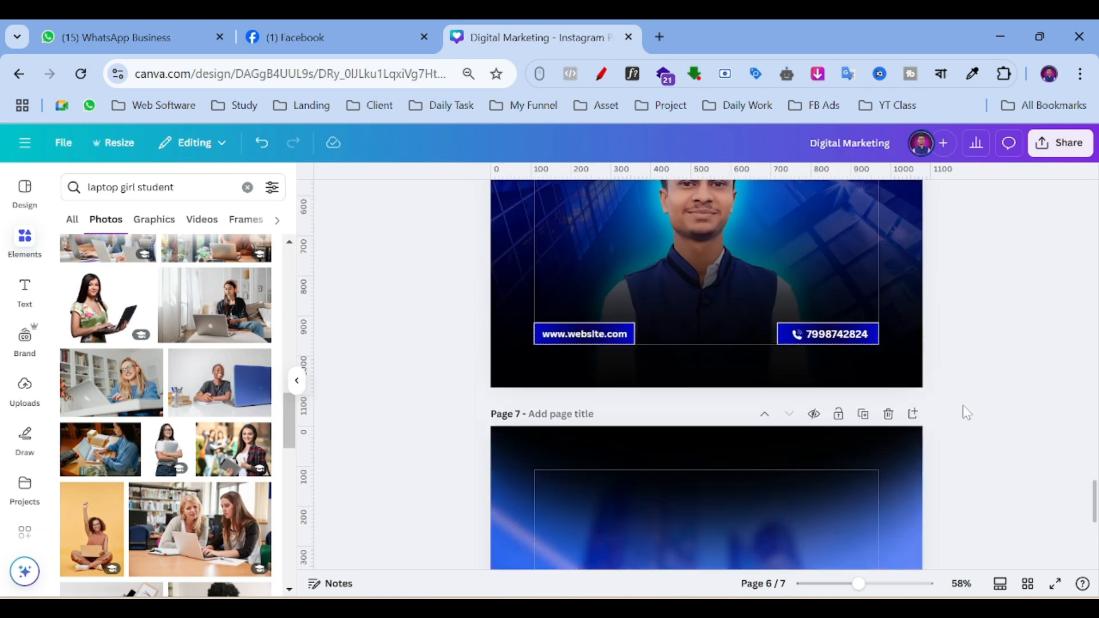
# Replace the previous Elements search with 'shadow' and filter the results to Graphics.
pyautogui.scroll(-5, 966, 412)
pyautogui.scroll(5, 738, 493)
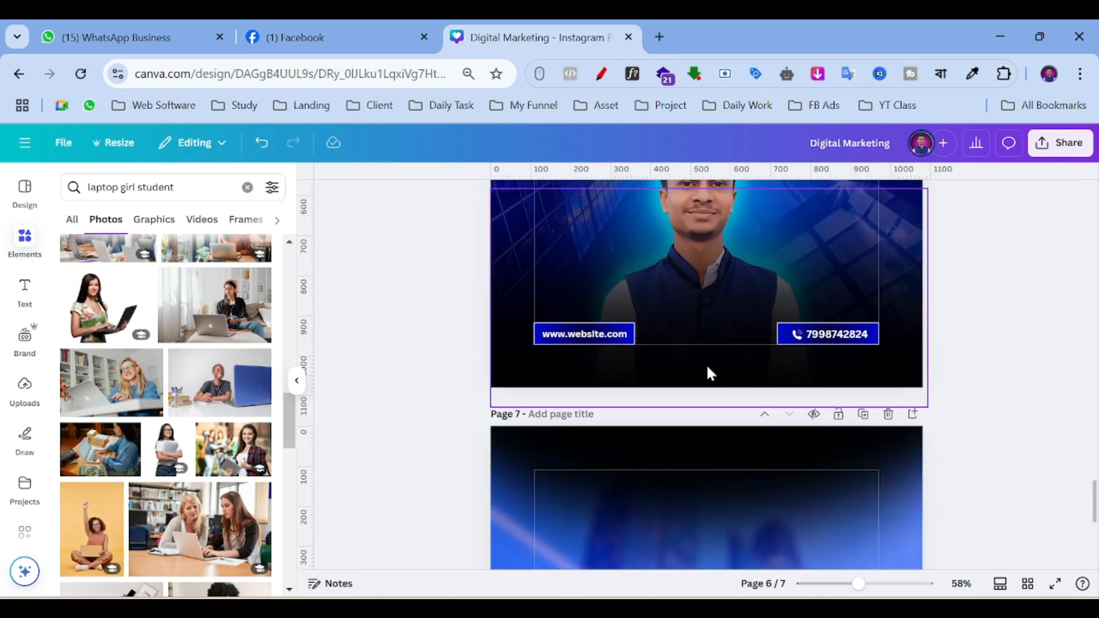
pyautogui.scroll(-5, 692, 379)
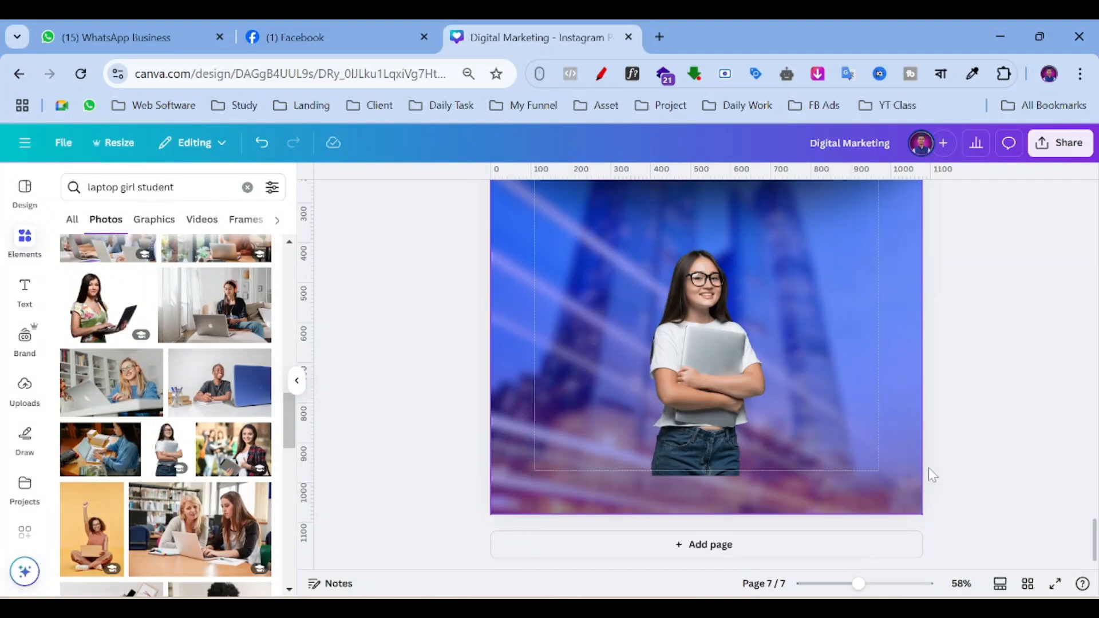
pyautogui.click(148, 187)
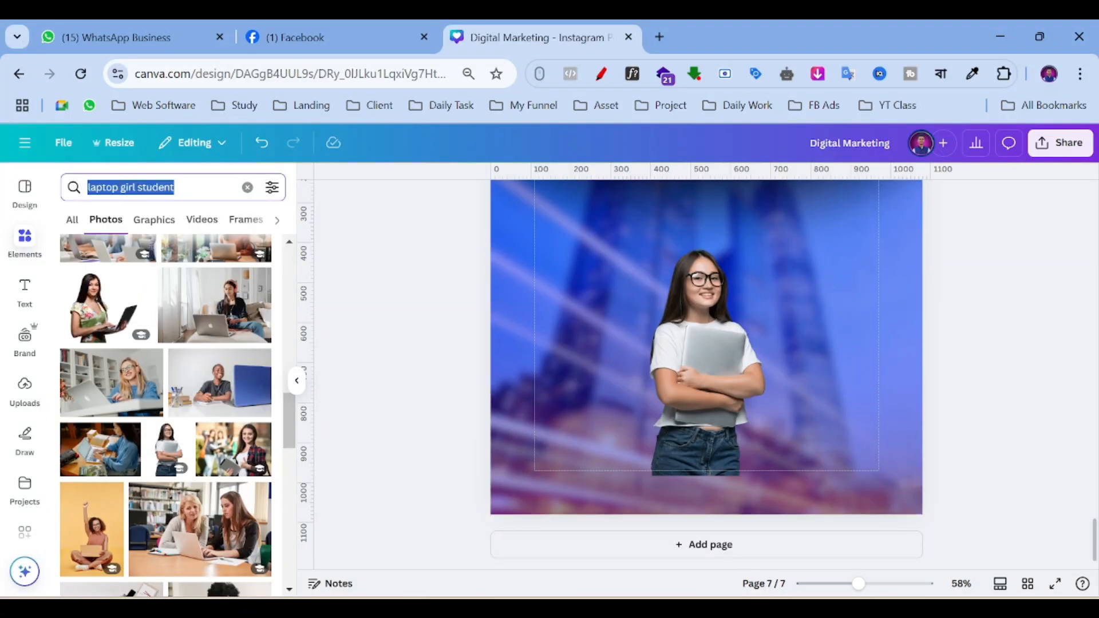
pyautogui.write('shadow')
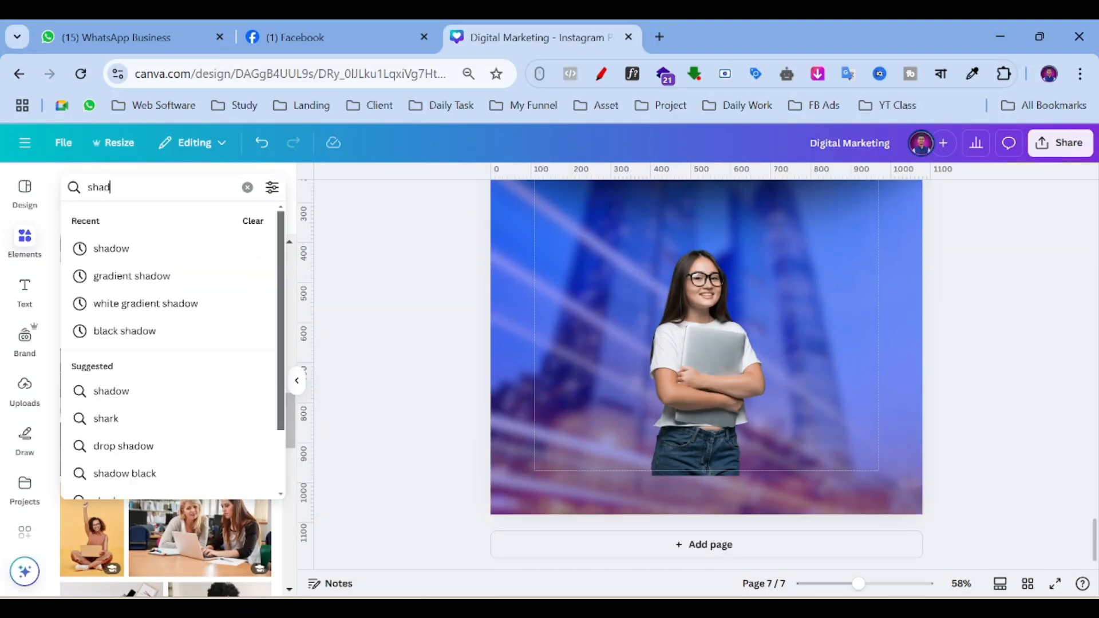
pyautogui.press('Return')
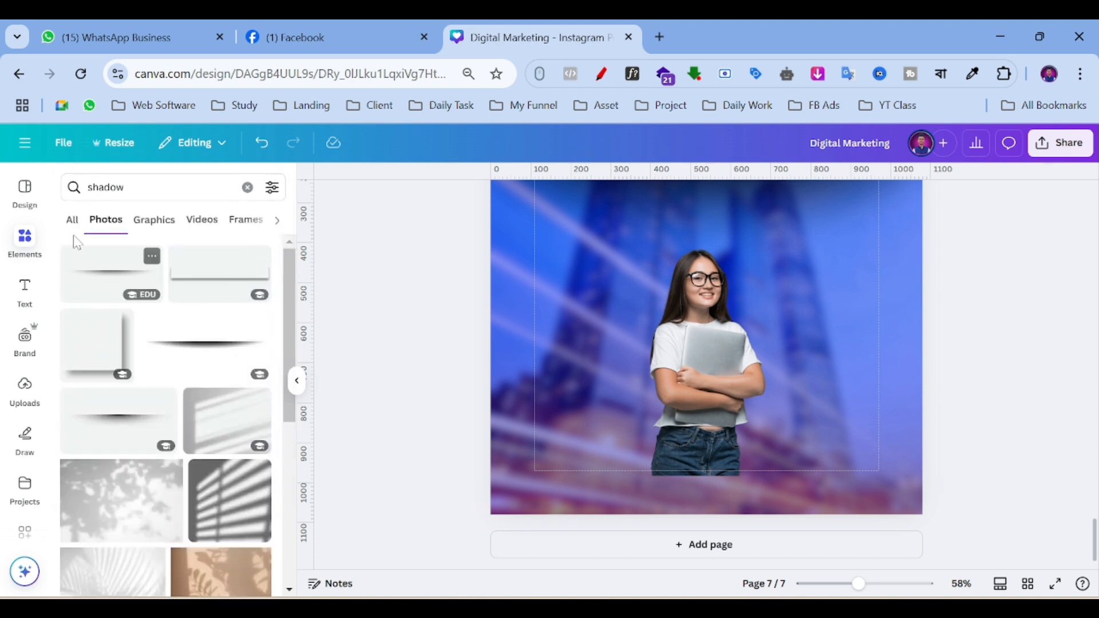
pyautogui.click(70, 228)
pyautogui.click(257, 292)
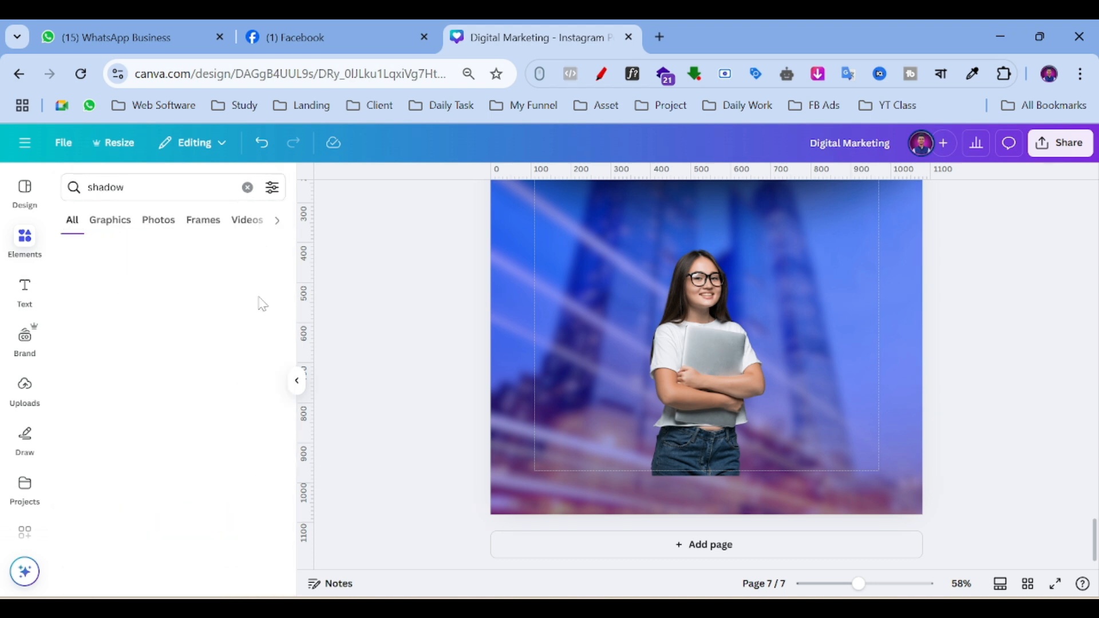
# Add the black gradient shadow graphic to page 7.
pyautogui.scroll(-10, 154, 309)
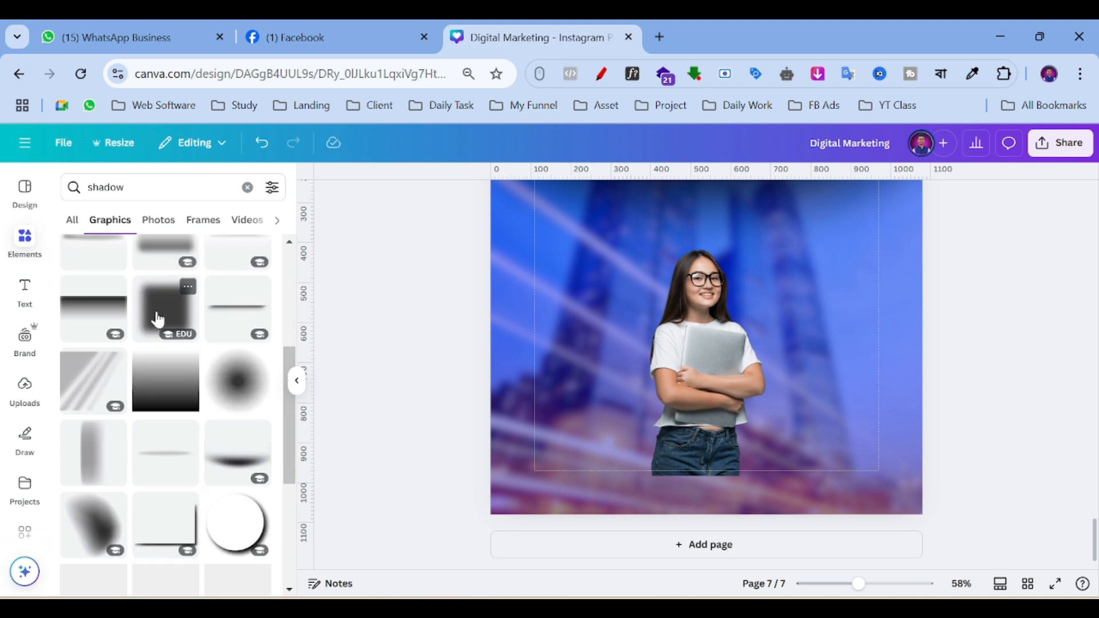
pyautogui.scroll(-6, 157, 336)
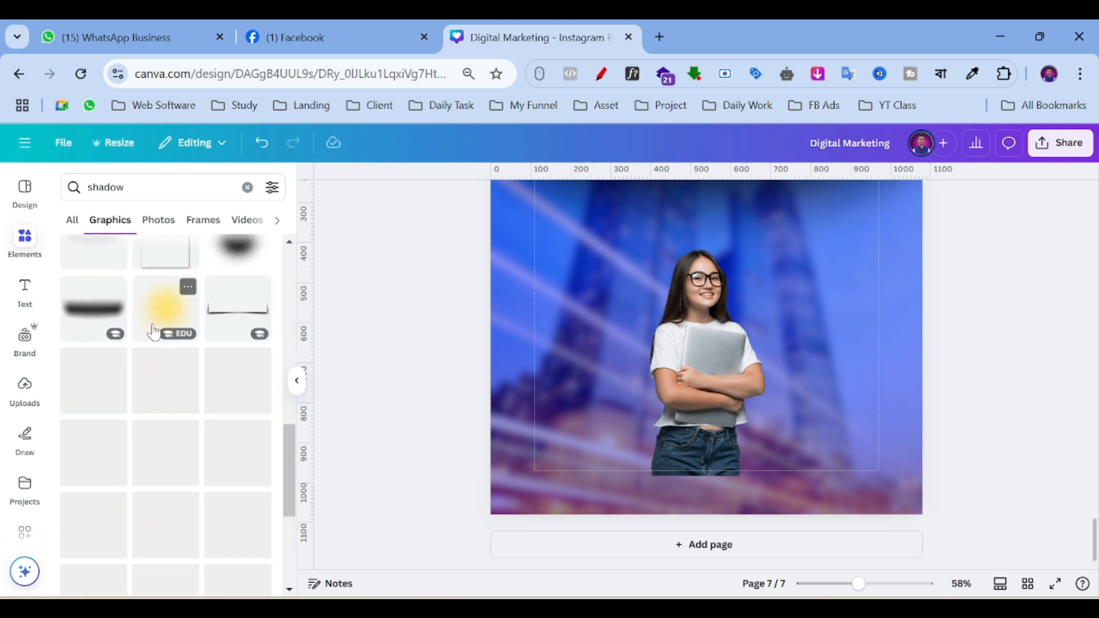
pyautogui.scroll(2, 148, 335)
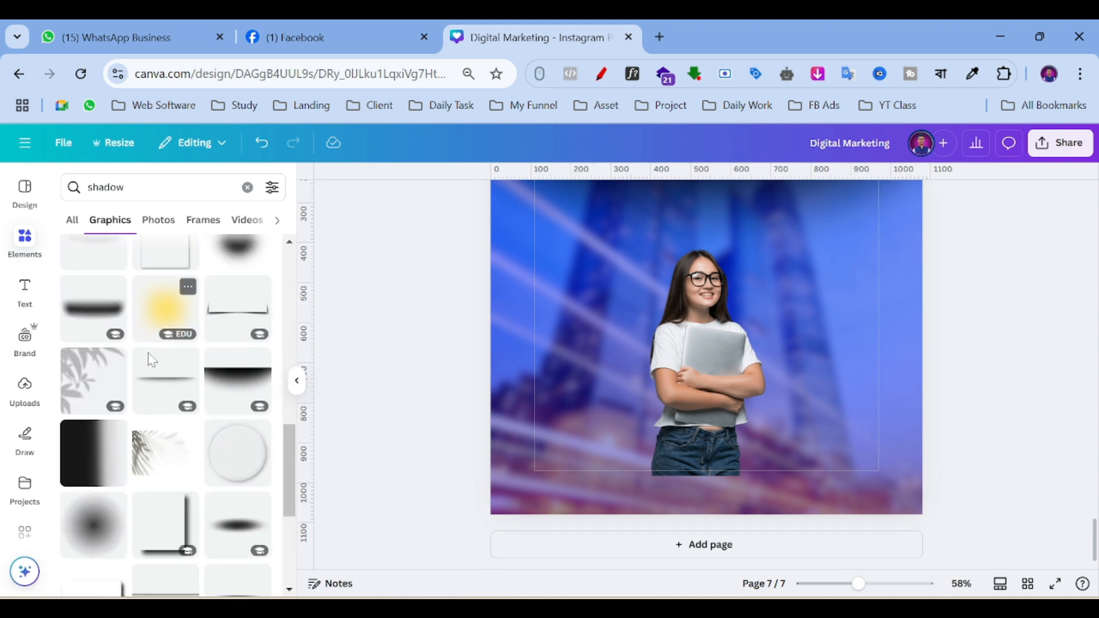
pyautogui.click(89, 462)
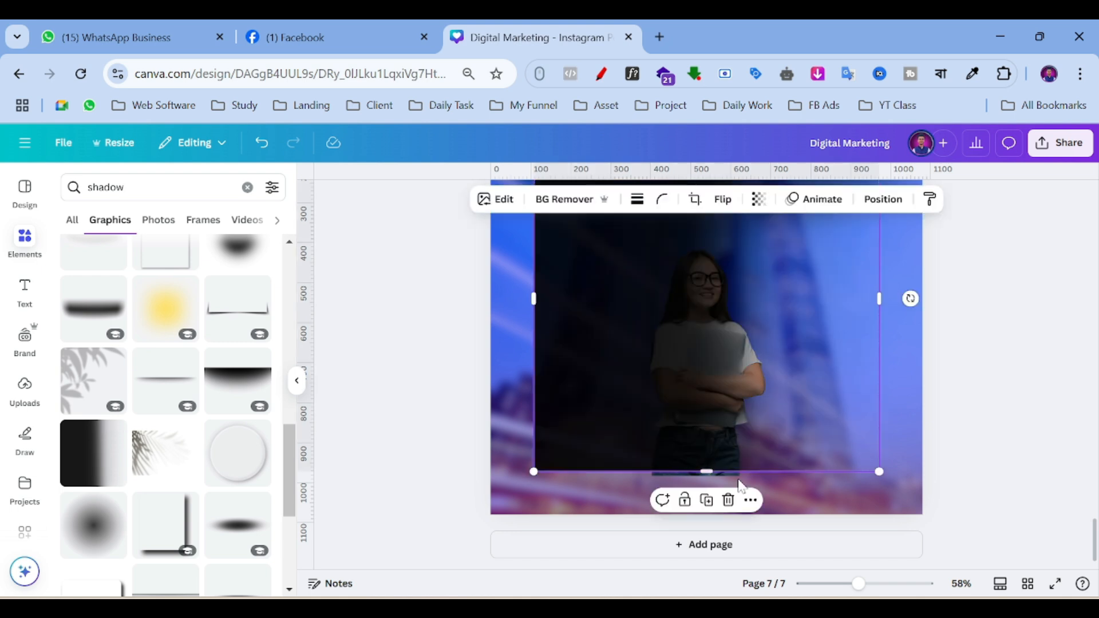
# Rotate the gradient a quarter turn, stretch it to the page width and trim its height.
pyautogui.scroll(2, 849, 373)
pyautogui.moveTo(910, 385); pyautogui.dragTo(728, 277)
pyautogui.scroll(-2, 770, 341)
pyautogui.moveTo(770, 341); pyautogui.dragTo(730, 388)
pyautogui.moveTo(836, 360); pyautogui.dragTo(922, 369)
pyautogui.moveTo(824, 379); pyautogui.dragTo(787, 446)
pyautogui.moveTo(713, 554); pyautogui.dragTo(726, 514)
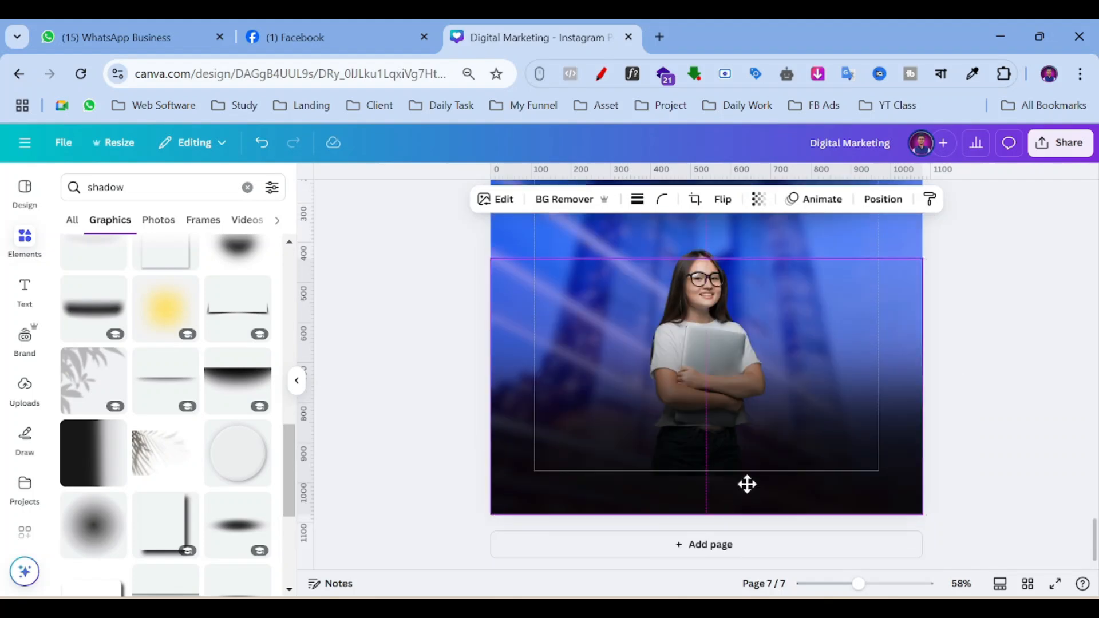
pyautogui.click(1012, 413)
pyautogui.click(772, 415)
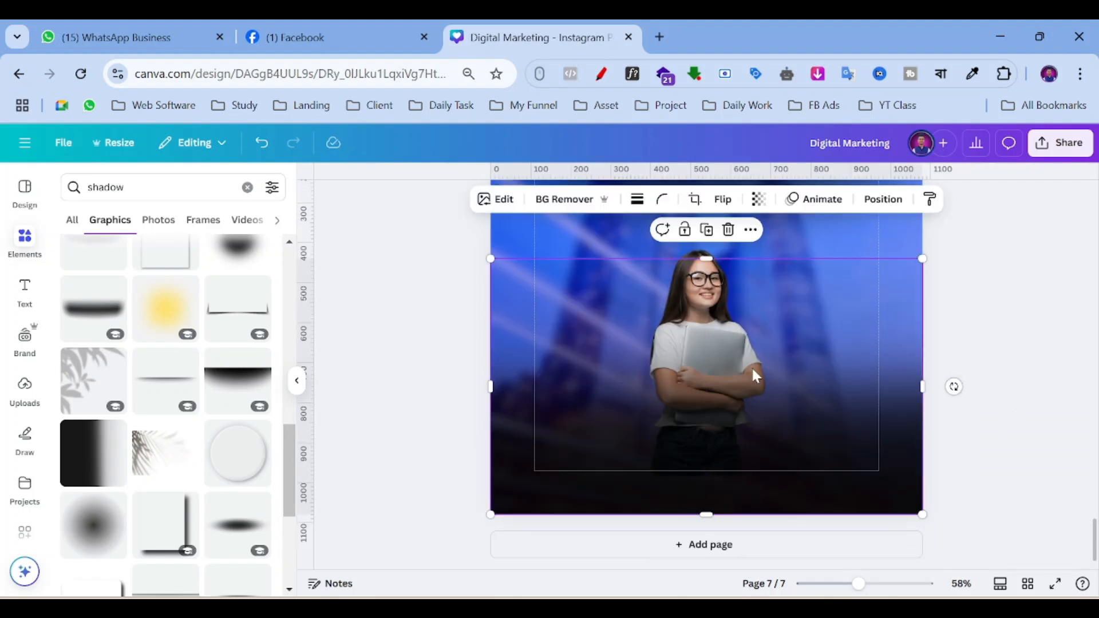
pyautogui.click(706, 230)
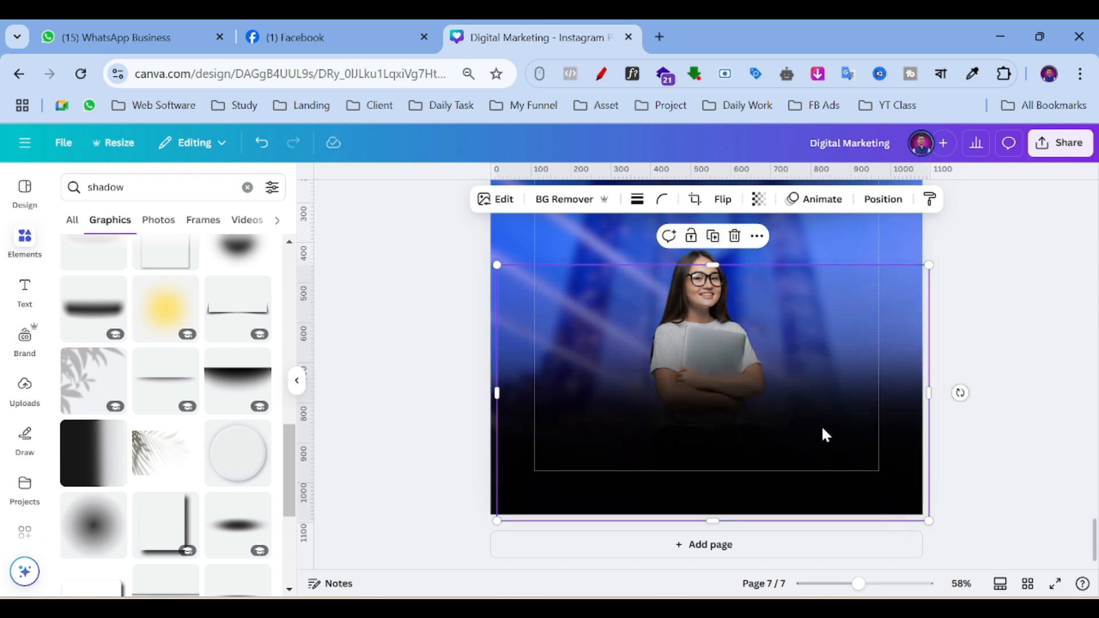
pyautogui.click(735, 236)
# Enlarge the student photo and move it down and to the left.
pyautogui.scroll(3, 993, 348)
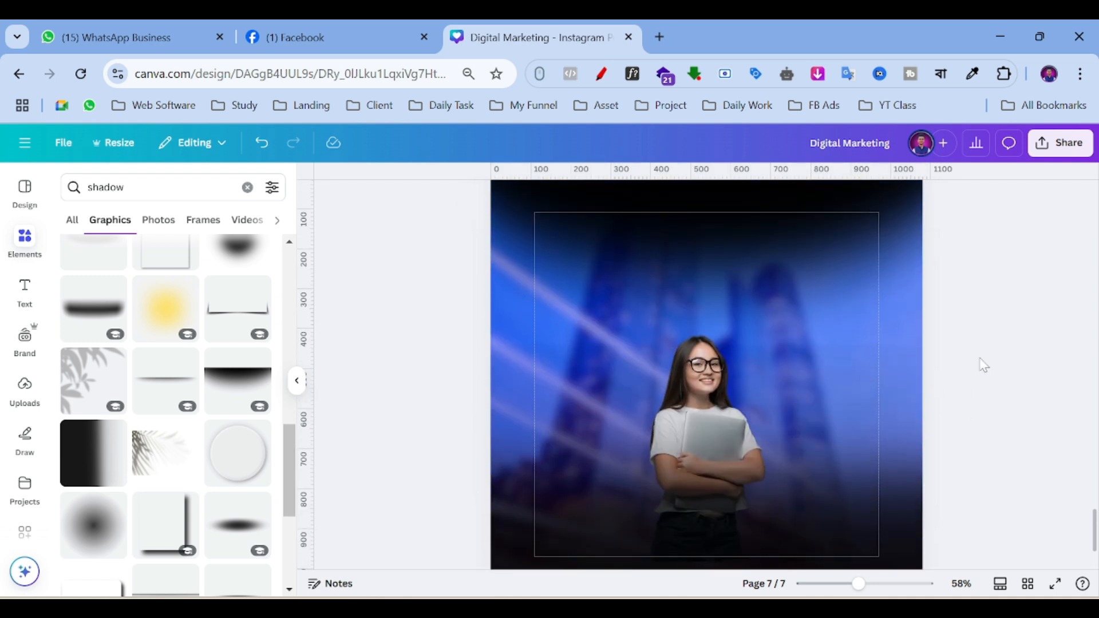
pyautogui.click(695, 386)
pyautogui.moveTo(768, 327); pyautogui.dragTo(810, 275)
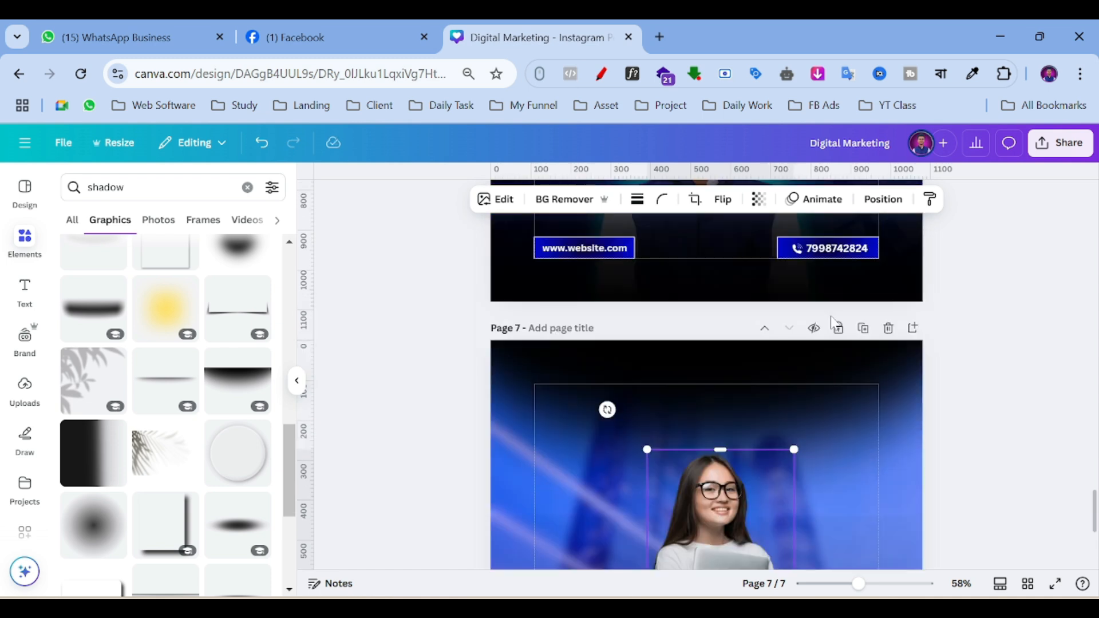
pyautogui.moveTo(766, 312); pyautogui.dragTo(750, 348)
pyautogui.click(978, 285)
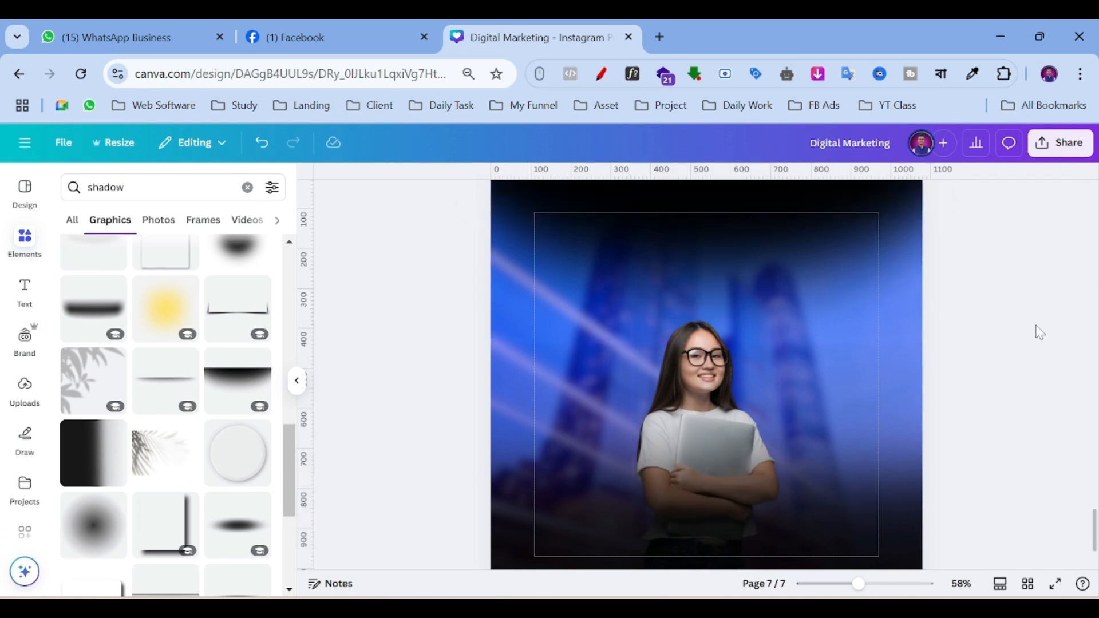
# Bring back the shadow graphics results and select the student photo again.
pyautogui.click(18, 252)
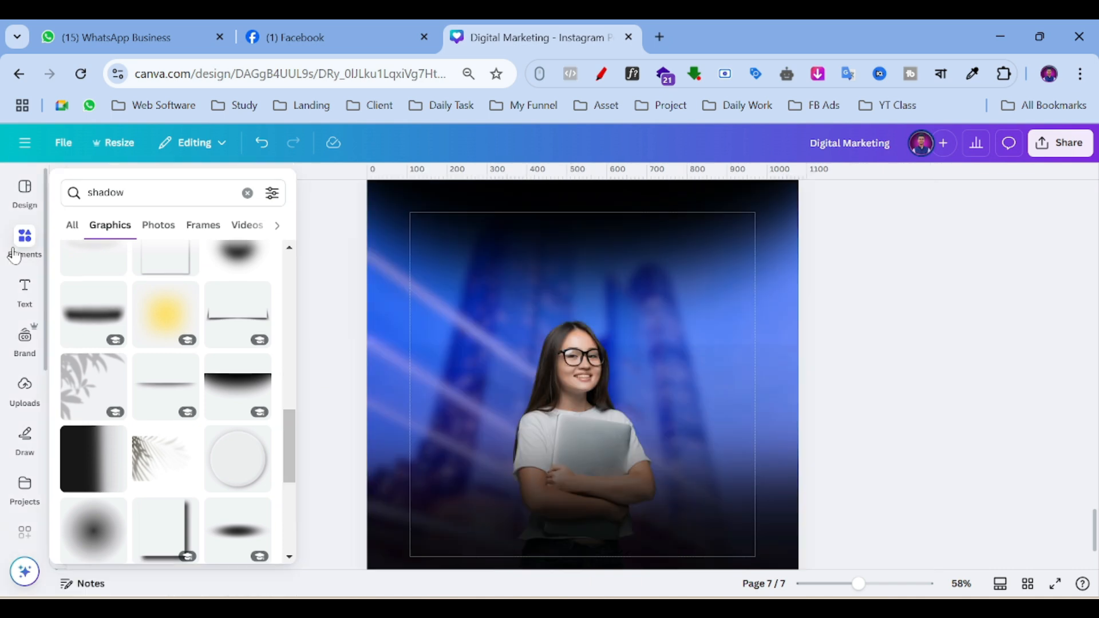
pyautogui.click(24, 190)
pyautogui.click(24, 190)
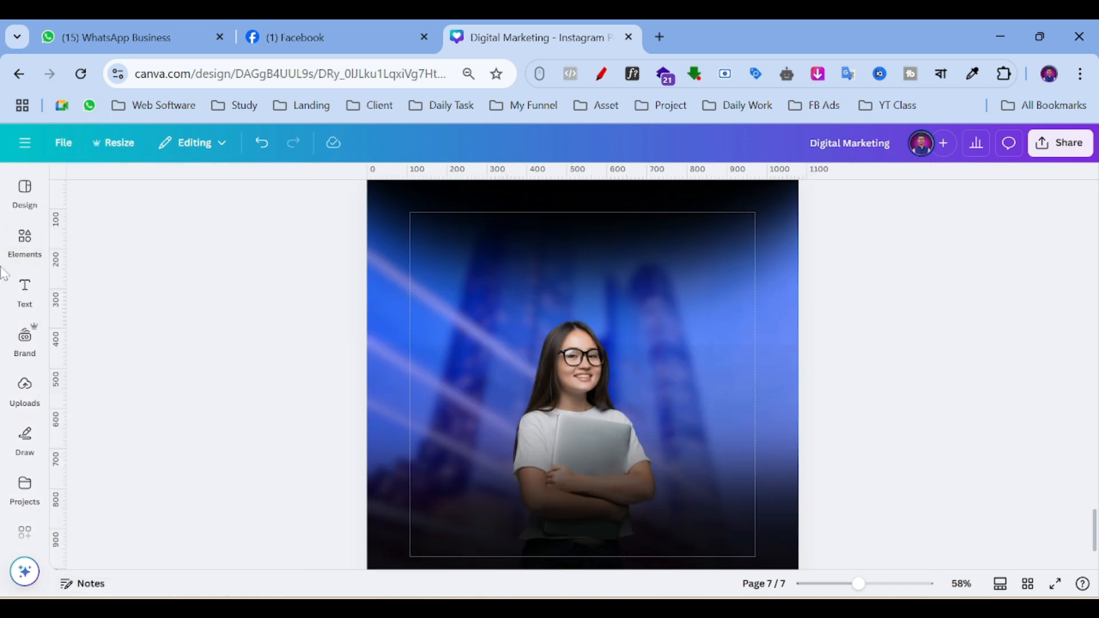
pyautogui.click(25, 240)
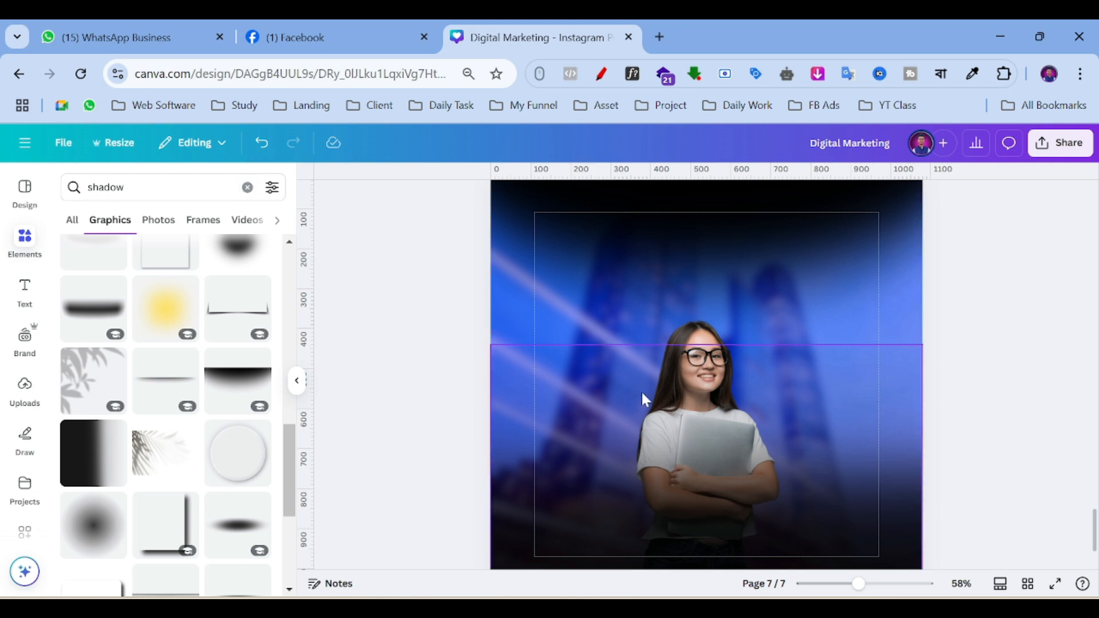
pyautogui.scroll(5, 1001, 314)
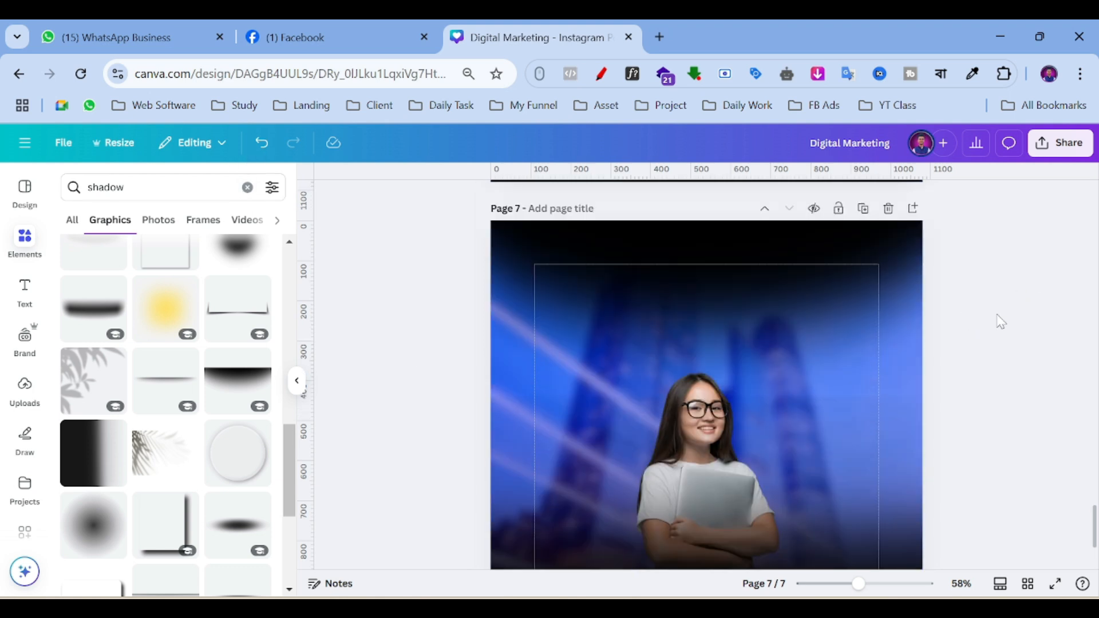
pyautogui.scroll(5, 1002, 318)
pyautogui.scroll(-6, 1003, 320)
pyautogui.scroll(-4, 1005, 321)
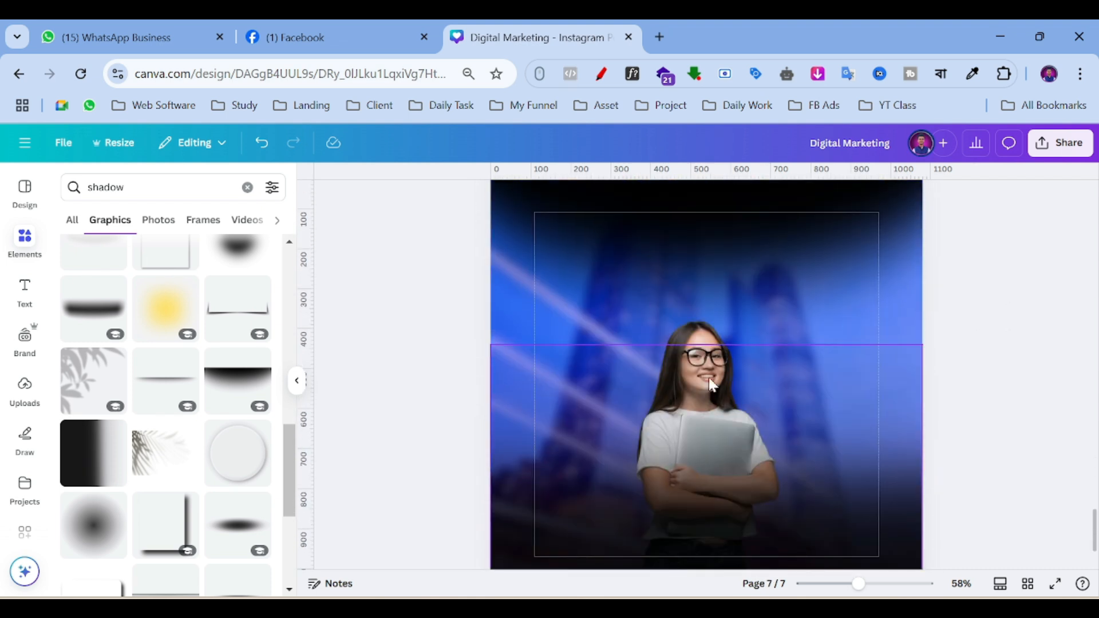
pyautogui.click(713, 340)
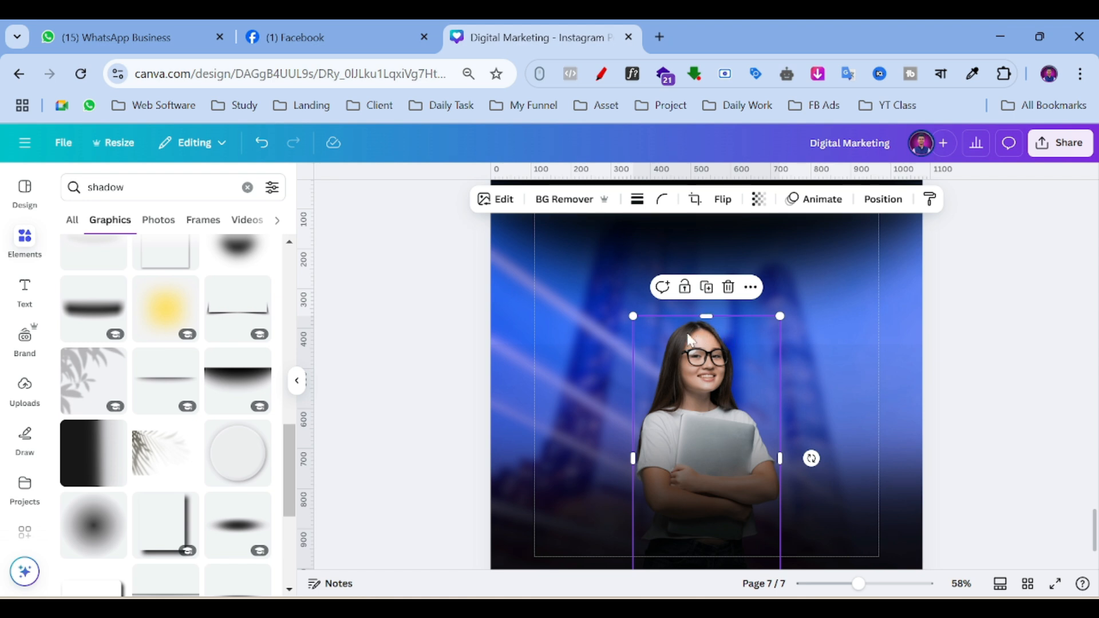
# Adjust the student photo to brightness 19 and contrast 25, then return to its edit options.
pyautogui.click(503, 199)
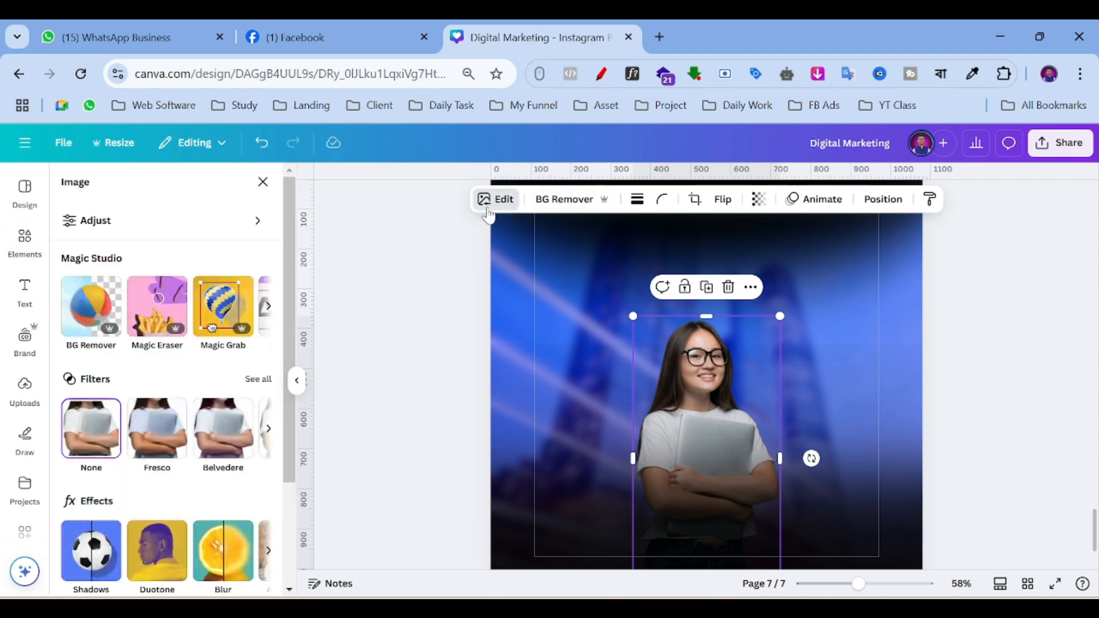
pyautogui.click(178, 237)
pyautogui.scroll(-2, 188, 311)
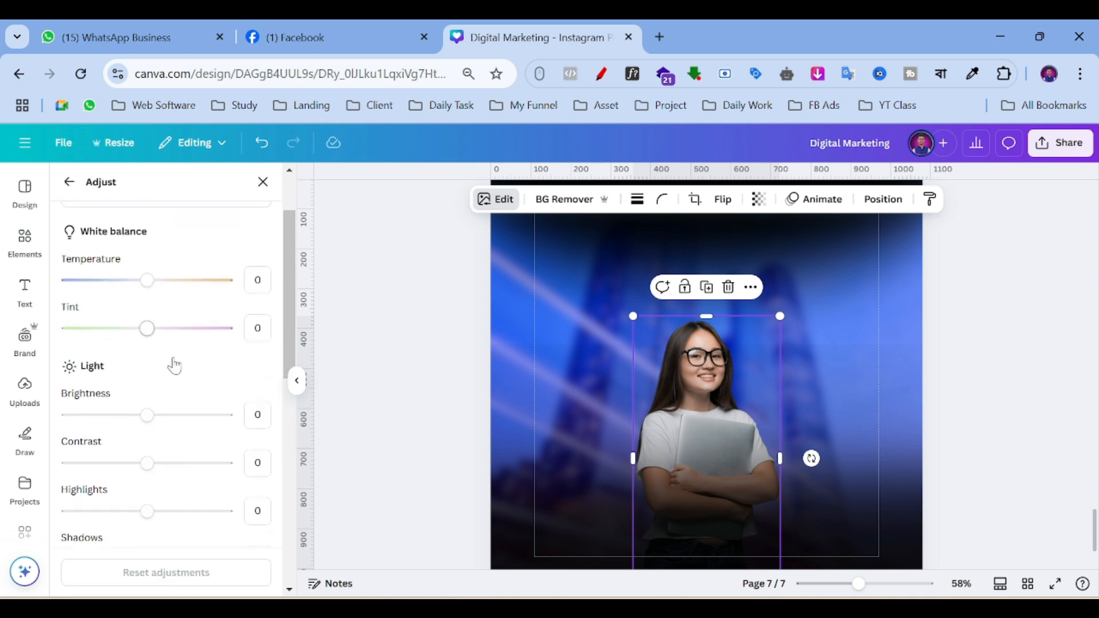
pyautogui.click(153, 416)
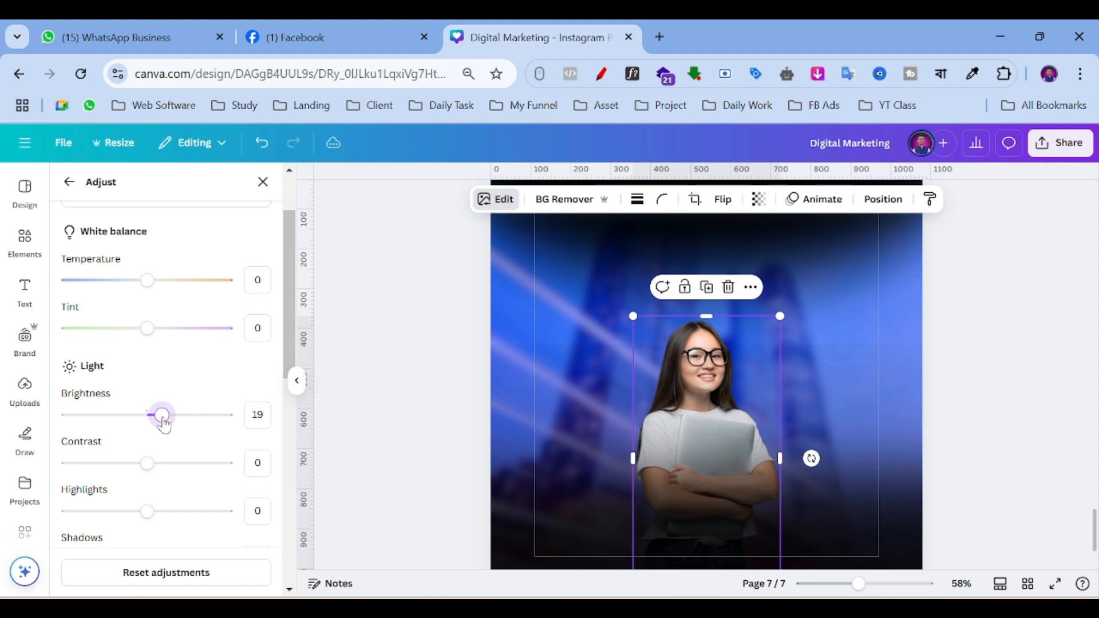
pyautogui.moveTo(161, 463); pyautogui.dragTo(167, 462)
pyautogui.scroll(-2, 172, 420)
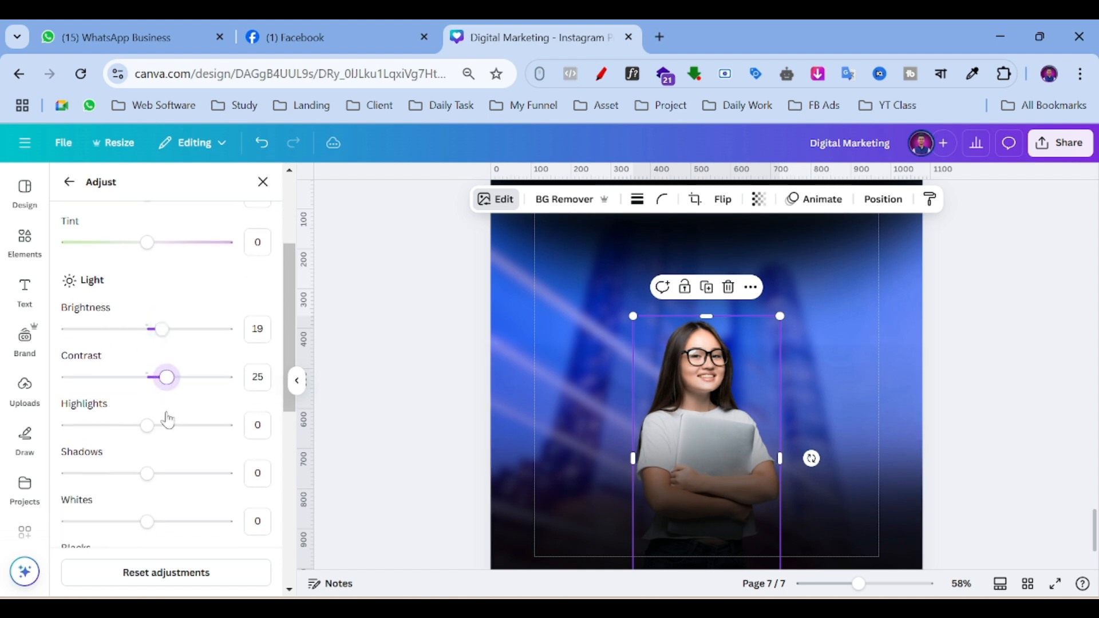
pyautogui.scroll(4, 146, 392)
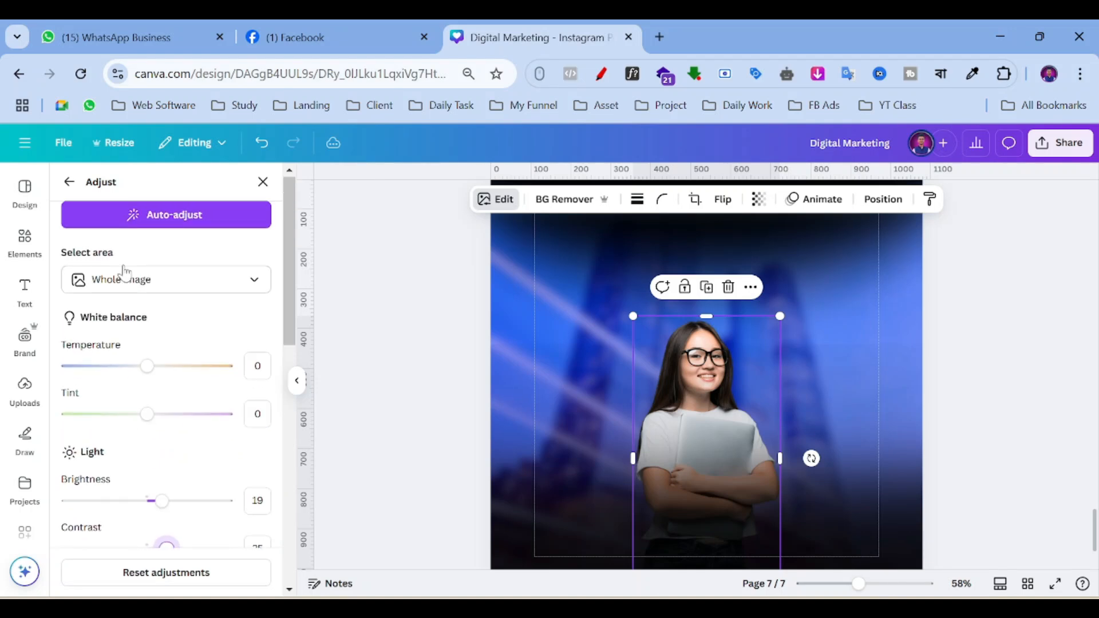
pyautogui.click(72, 183)
pyautogui.scroll(-3, 166, 287)
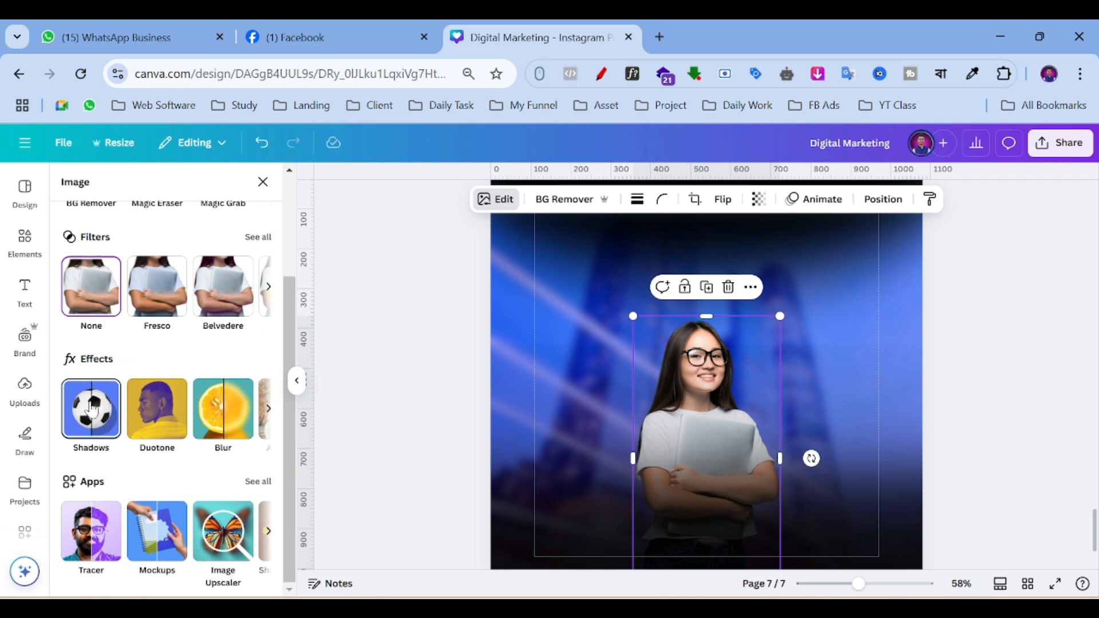
# Give the student photo a Glow shadow coloured cyan #00D9FF.
pyautogui.click(92, 408)
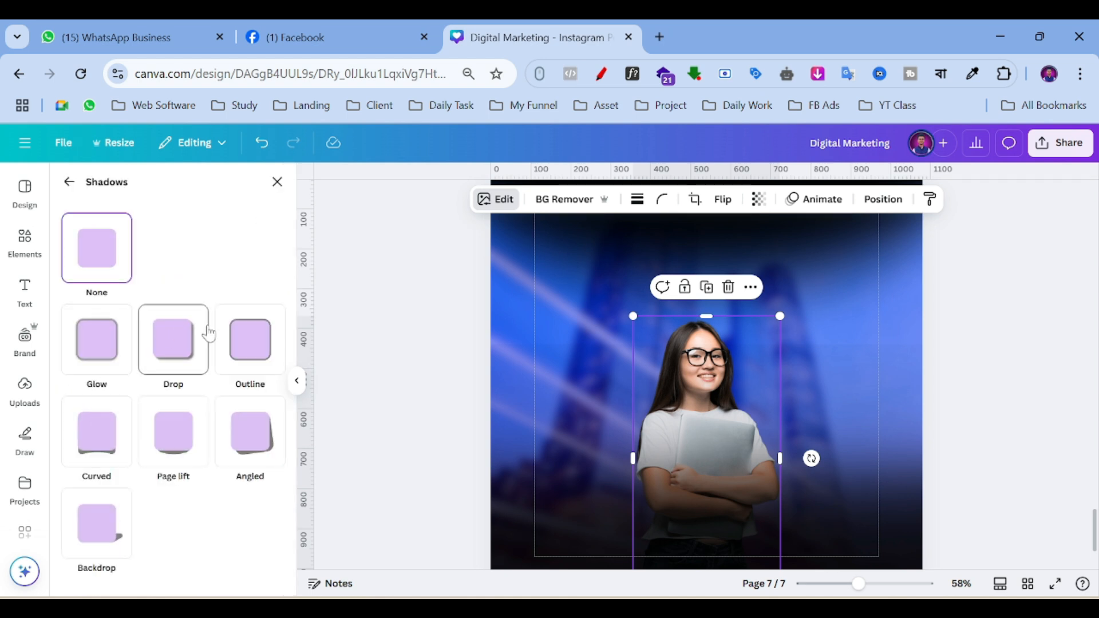
pyautogui.click(99, 350)
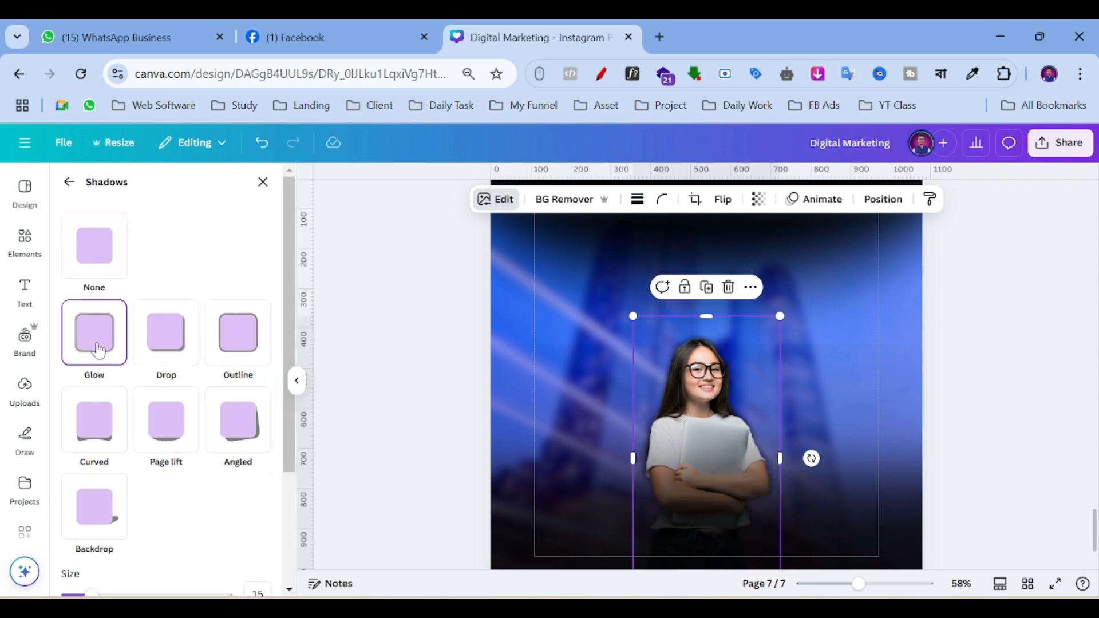
pyautogui.scroll(-3, 213, 255)
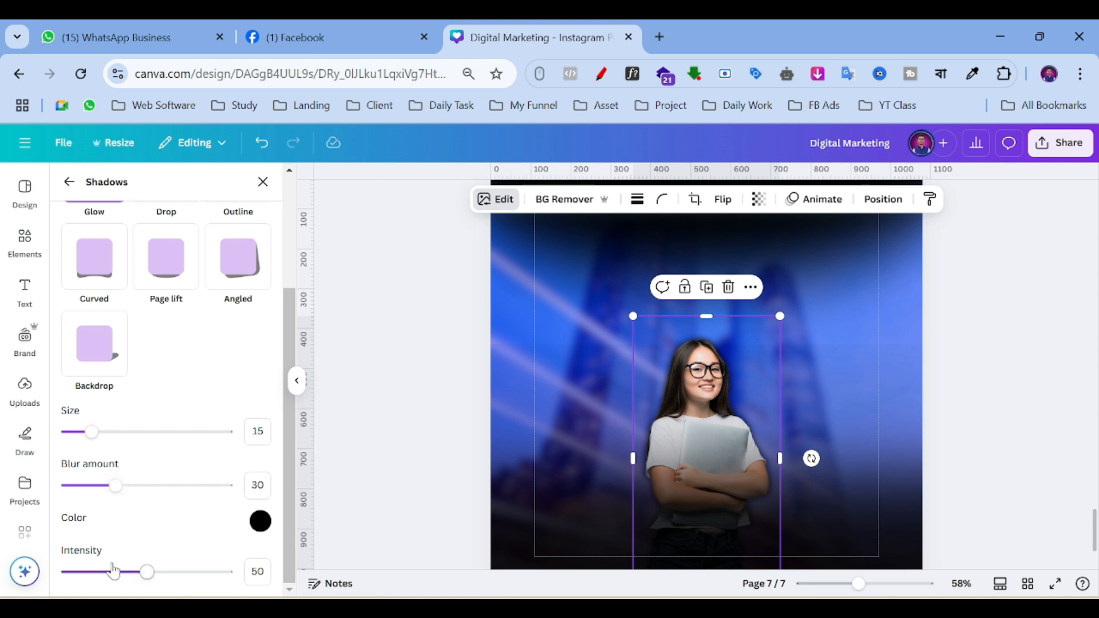
pyautogui.click(259, 523)
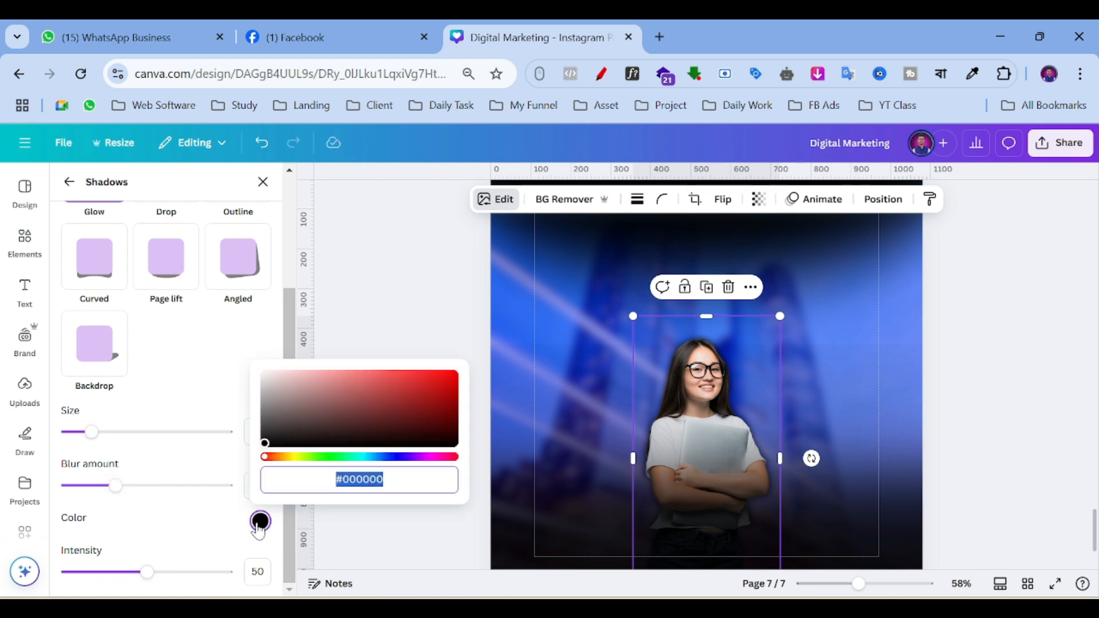
pyautogui.click(364, 457)
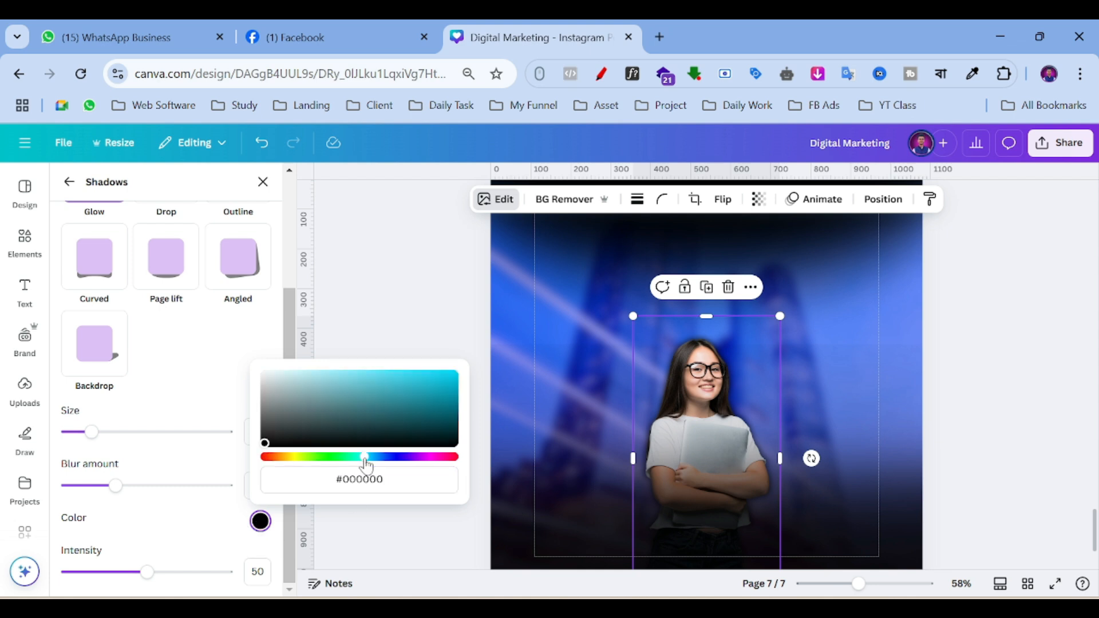
pyautogui.moveTo(435, 393); pyautogui.dragTo(458, 375)
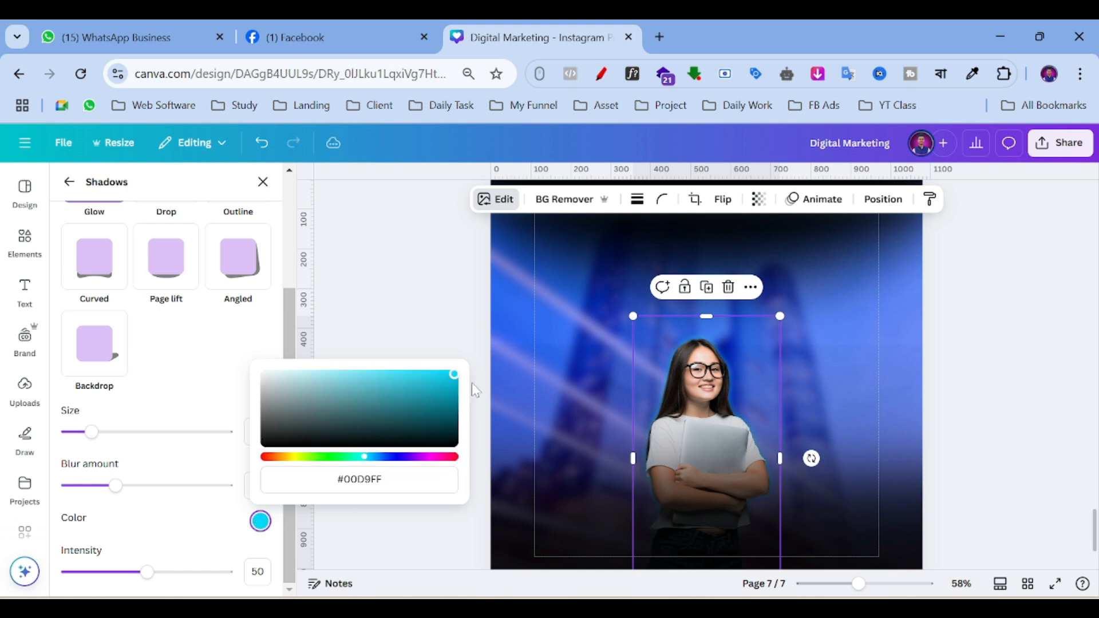
# Set the glow to size 42, blur 31 and intensity 60.
pyautogui.moveTo(858, 583); pyautogui.dragTo(909, 583)
pyautogui.moveTo(92, 432); pyautogui.dragTo(136, 433)
pyautogui.moveTo(115, 485)
pyautogui.mouseDown()
pyautogui.moveTo(227, 485)
pyautogui.moveTo(98, 490)
pyautogui.moveTo(117, 490)
pyautogui.mouseUp()
pyautogui.moveTo(147, 571); pyautogui.dragTo(171, 582)
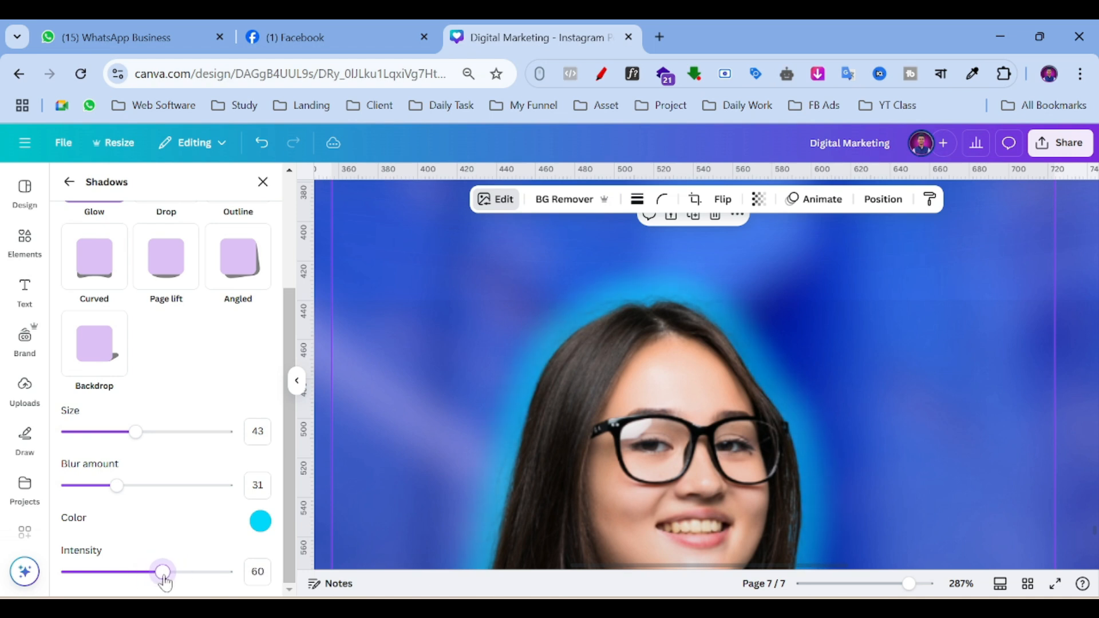
pyautogui.moveTo(113, 487)
pyautogui.mouseDown()
pyautogui.moveTo(96, 495)
pyautogui.moveTo(118, 504)
pyautogui.mouseUp()
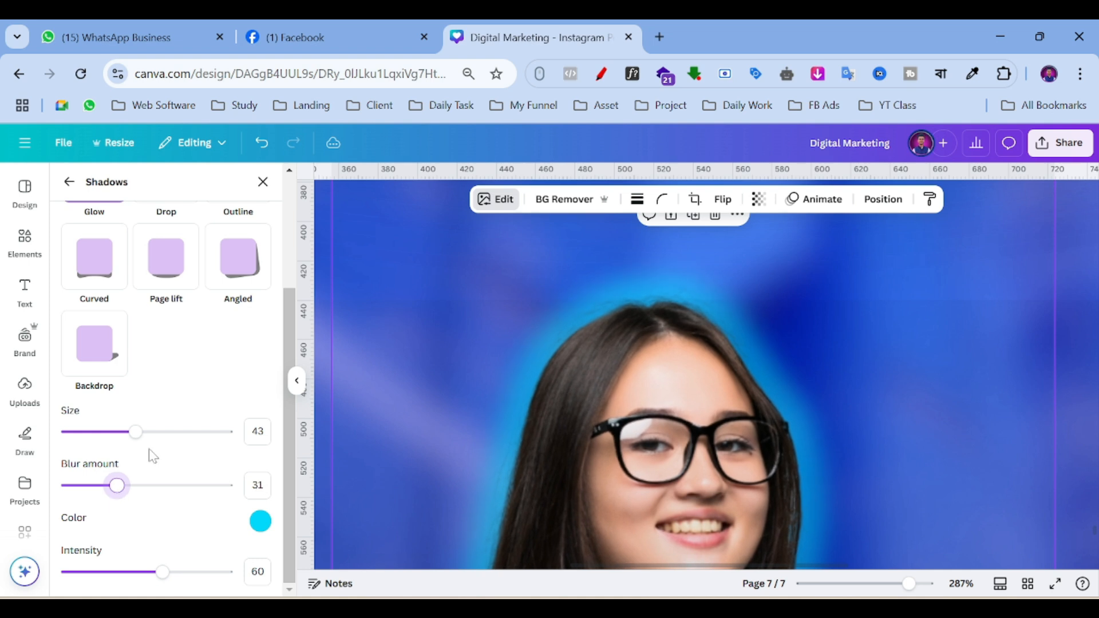
pyautogui.moveTo(137, 441)
pyautogui.mouseDown()
pyautogui.moveTo(127, 435)
pyautogui.moveTo(137, 456)
pyautogui.mouseUp()
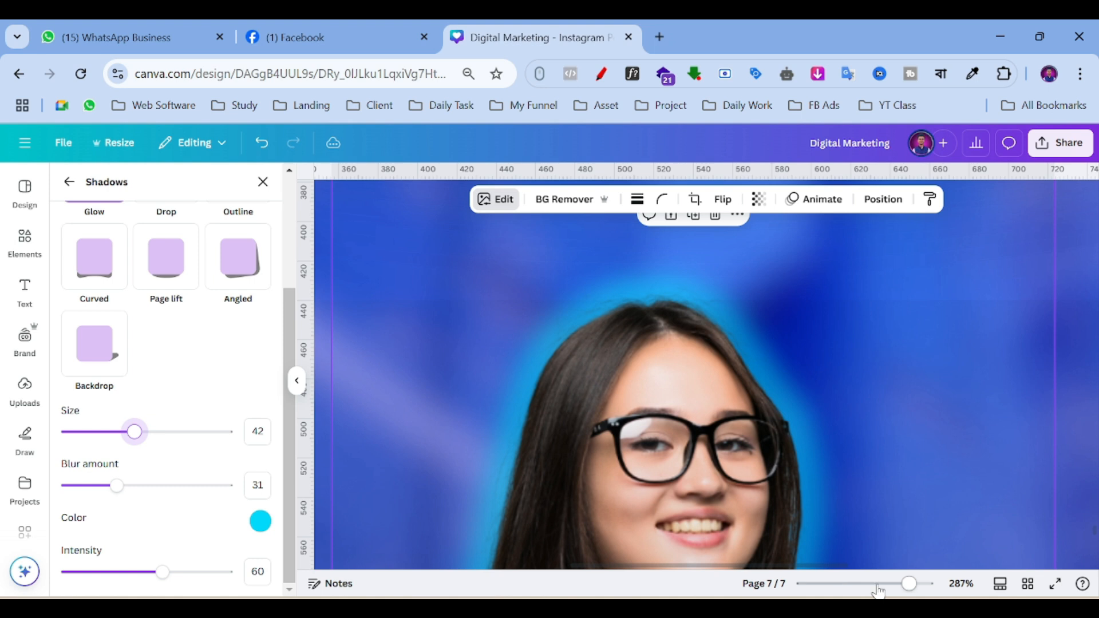
pyautogui.click(878, 583)
# Zoom out to the whole page and return to the shadow search results beside page 7.
pyautogui.scroll(-3, 944, 412)
pyautogui.scroll(4, 861, 468)
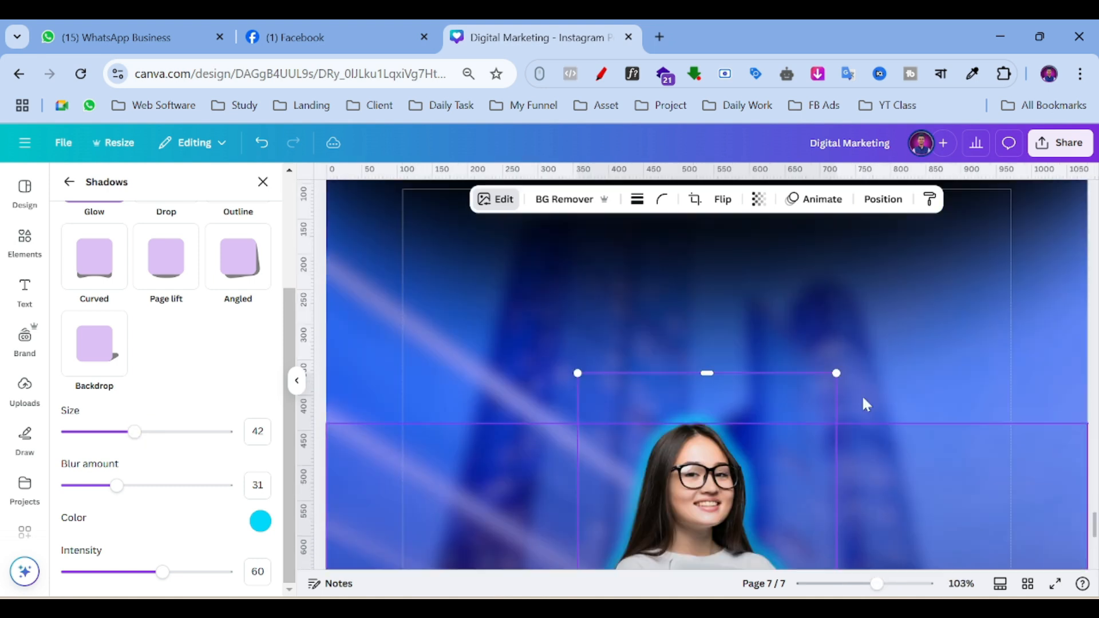
pyautogui.click(864, 586)
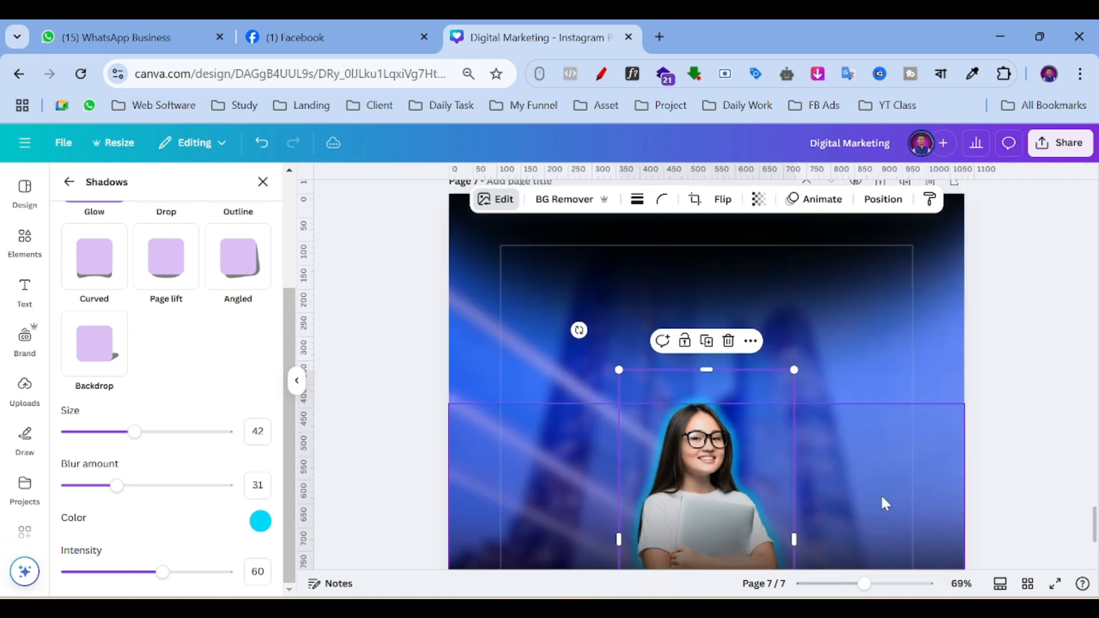
pyautogui.scroll(5, 835, 392)
pyautogui.click(835, 389)
pyautogui.scroll(4, 824, 400)
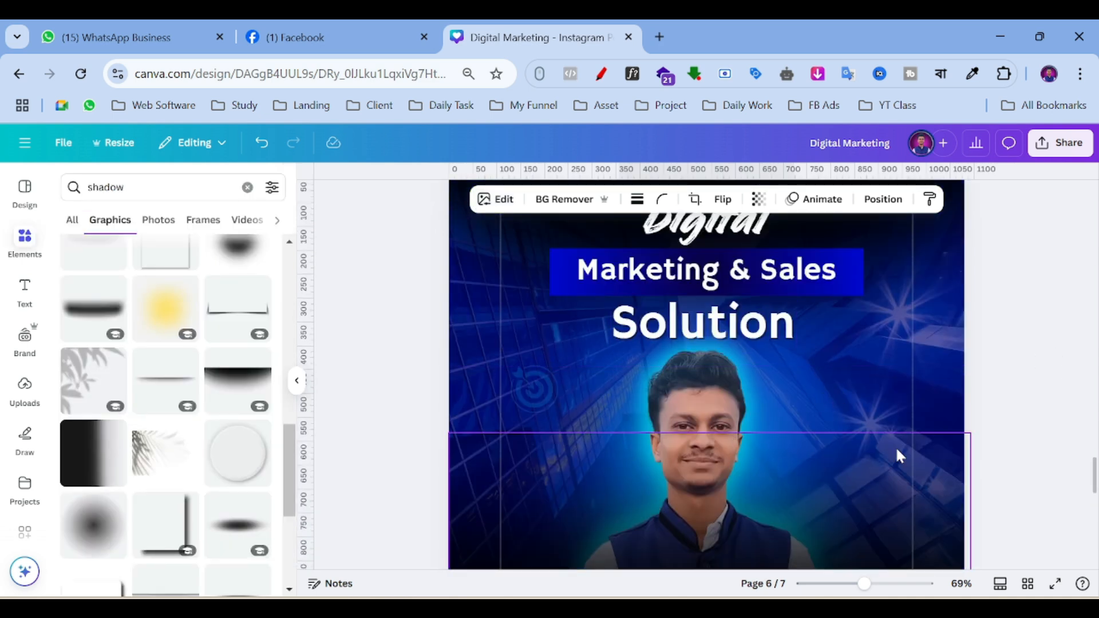
pyautogui.scroll(5, 856, 393)
pyautogui.scroll(-3, 887, 426)
pyautogui.scroll(3, 810, 417)
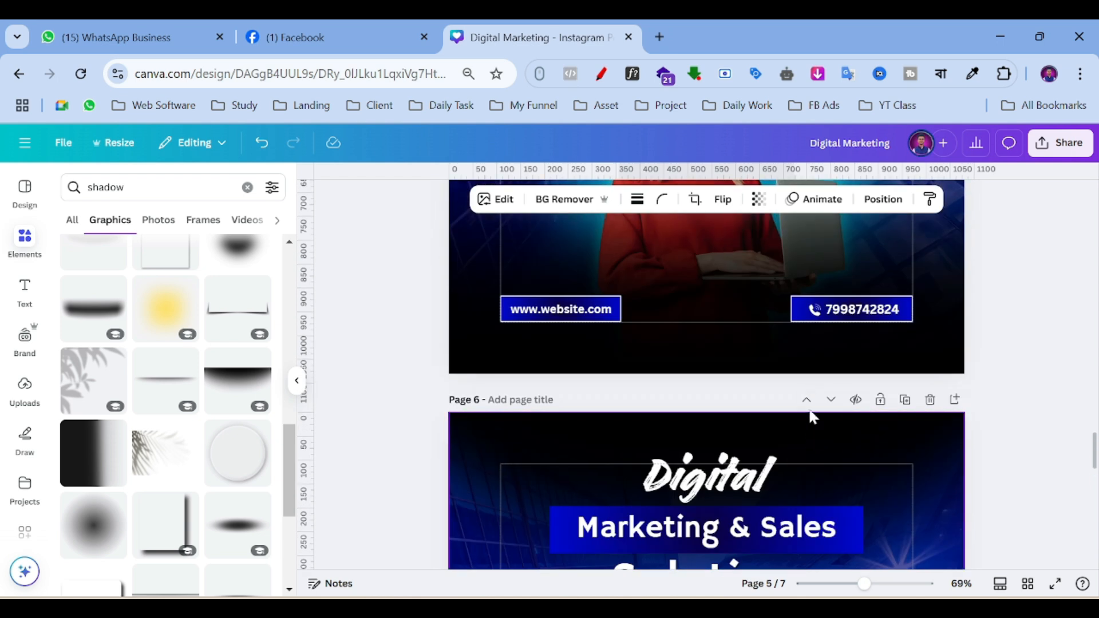
pyautogui.scroll(-2, 717, 408)
pyautogui.scroll(-10, 717, 407)
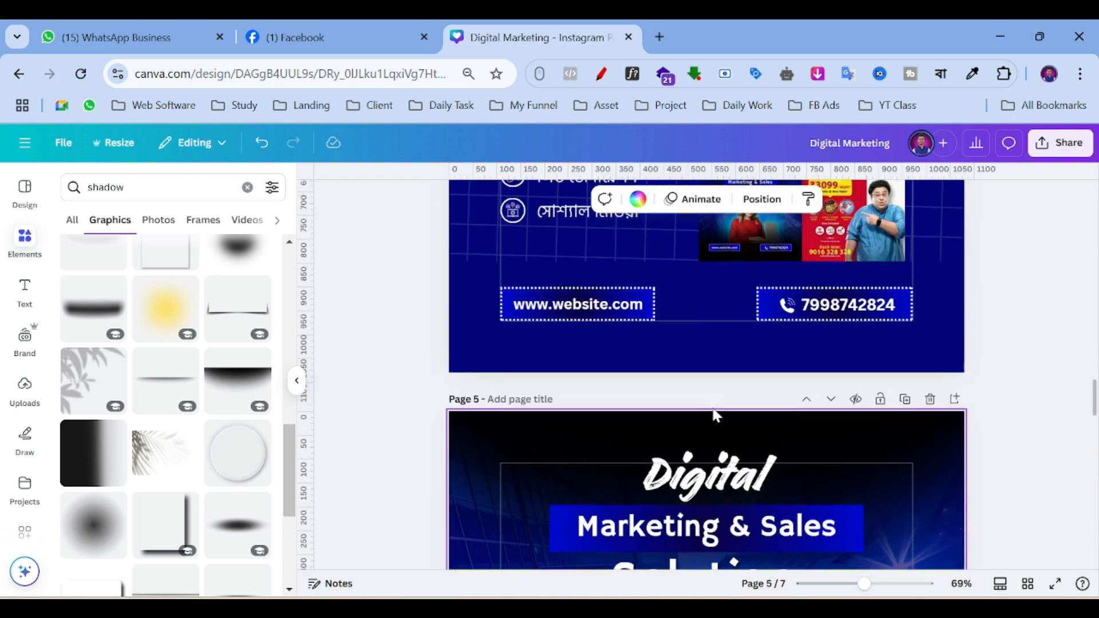
pyautogui.scroll(-8, 802, 368)
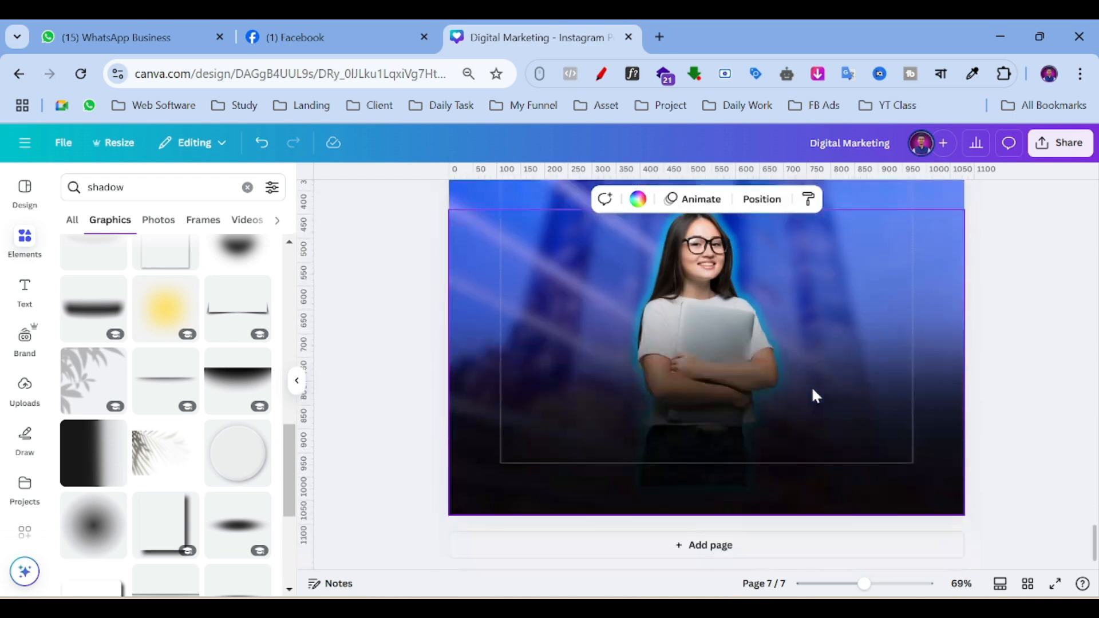
# Enlarge the glowing student photo from its corner and shift it slightly left.
pyautogui.scroll(1, 705, 263)
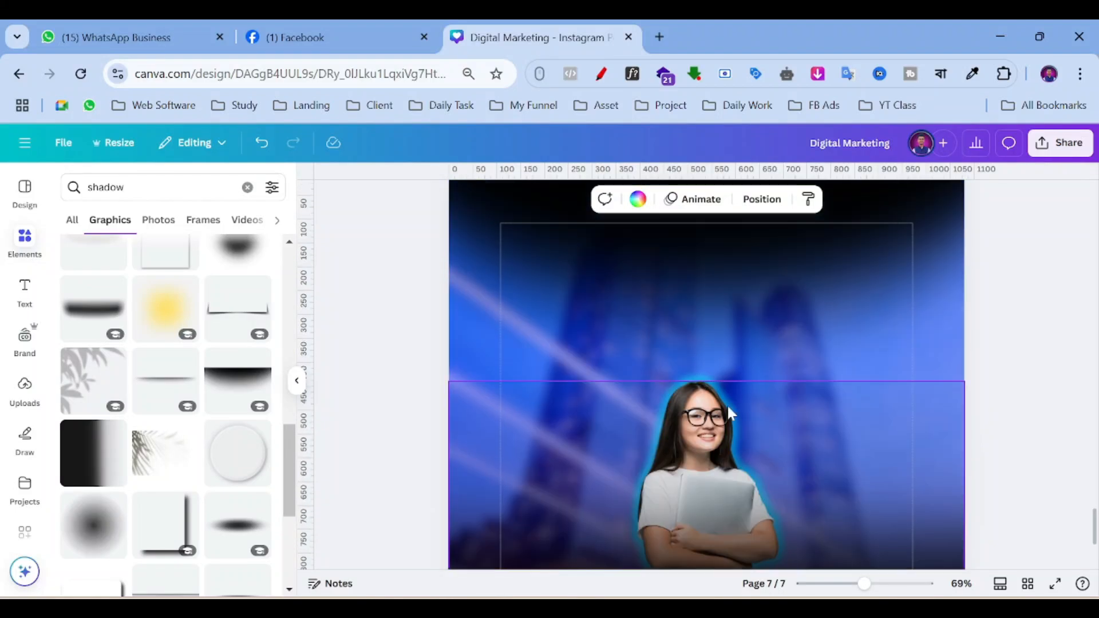
pyautogui.scroll(-1, 702, 360)
pyautogui.click(737, 359)
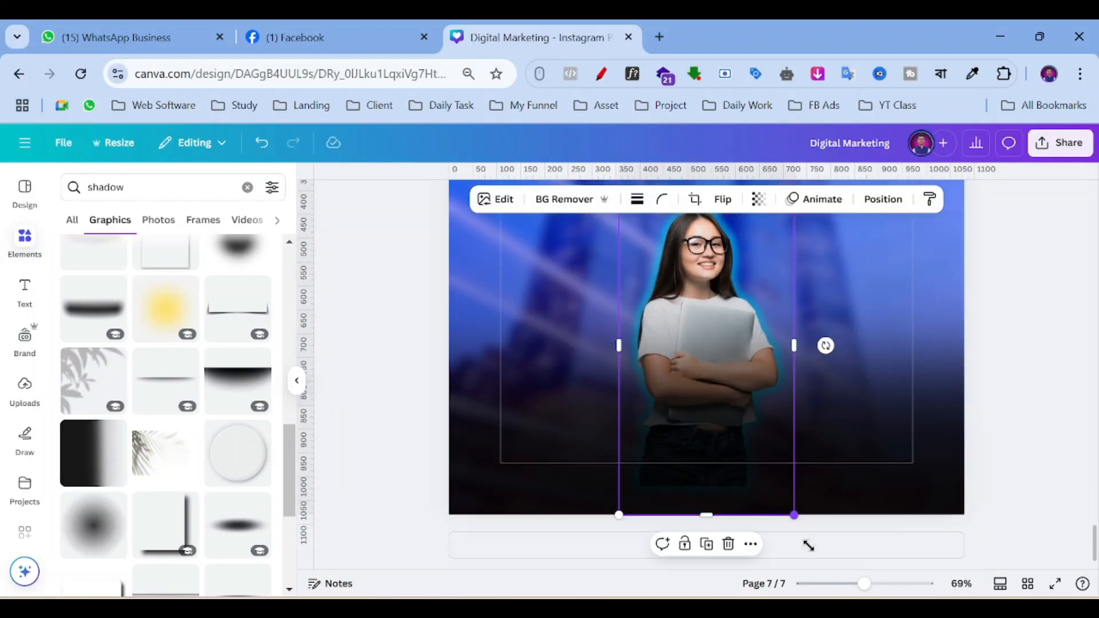
pyautogui.moveTo(808, 545); pyautogui.dragTo(841, 572)
pyautogui.moveTo(790, 358); pyautogui.dragTo(768, 326)
pyautogui.click(1046, 337)
pyautogui.scroll(2, 1046, 338)
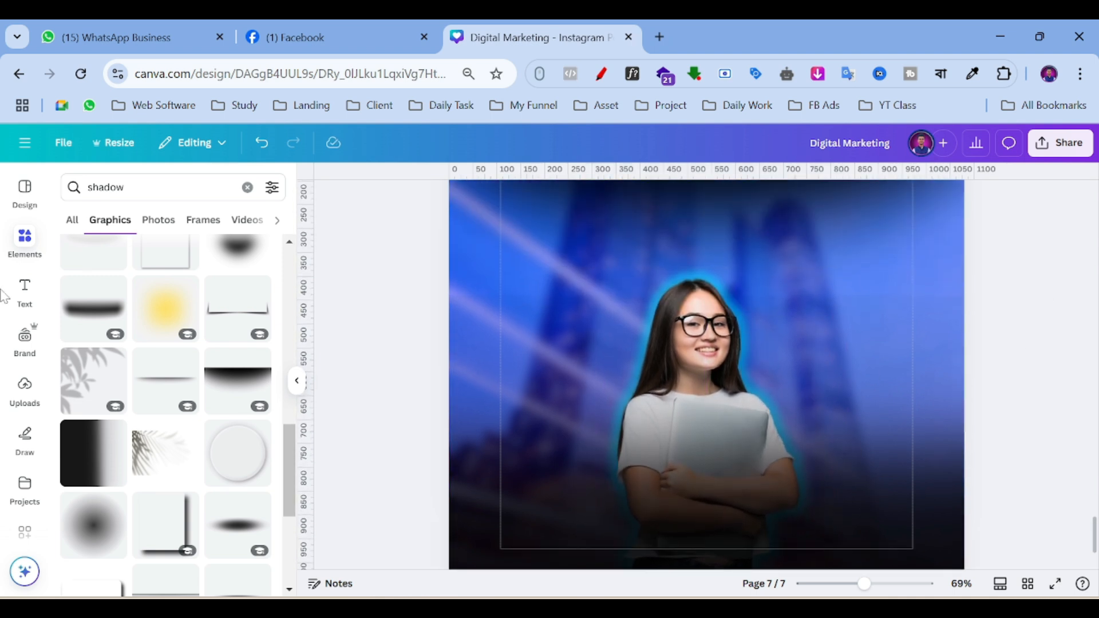
pyautogui.click(29, 255)
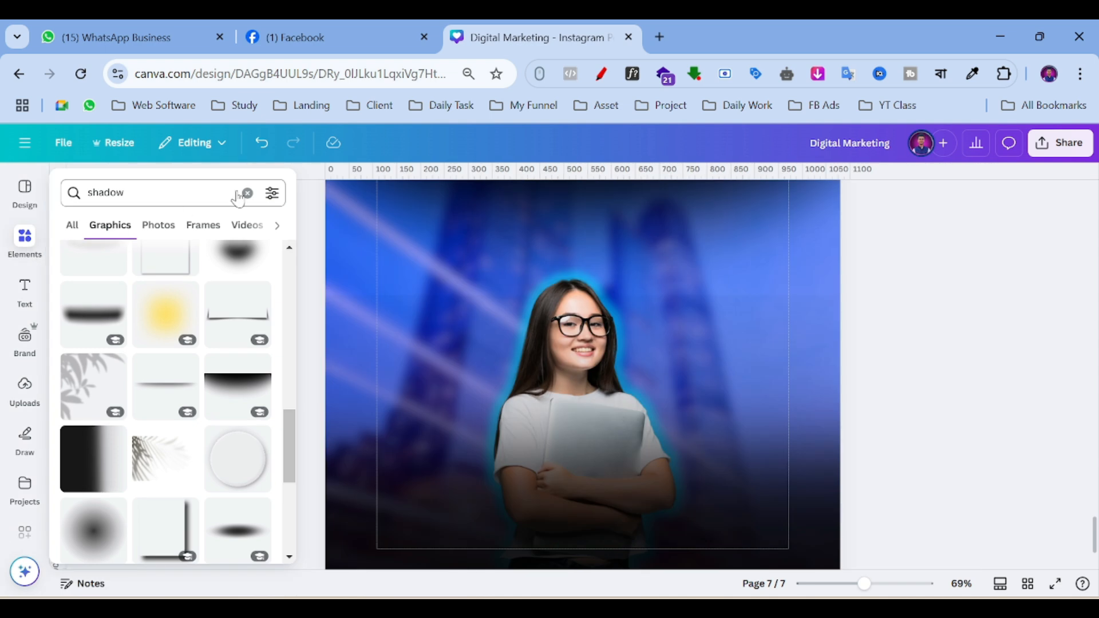
# Replace the shadow search with 'glow' and browse all the glow Graphics results.
pyautogui.click(246, 194)
pyautogui.write('g')
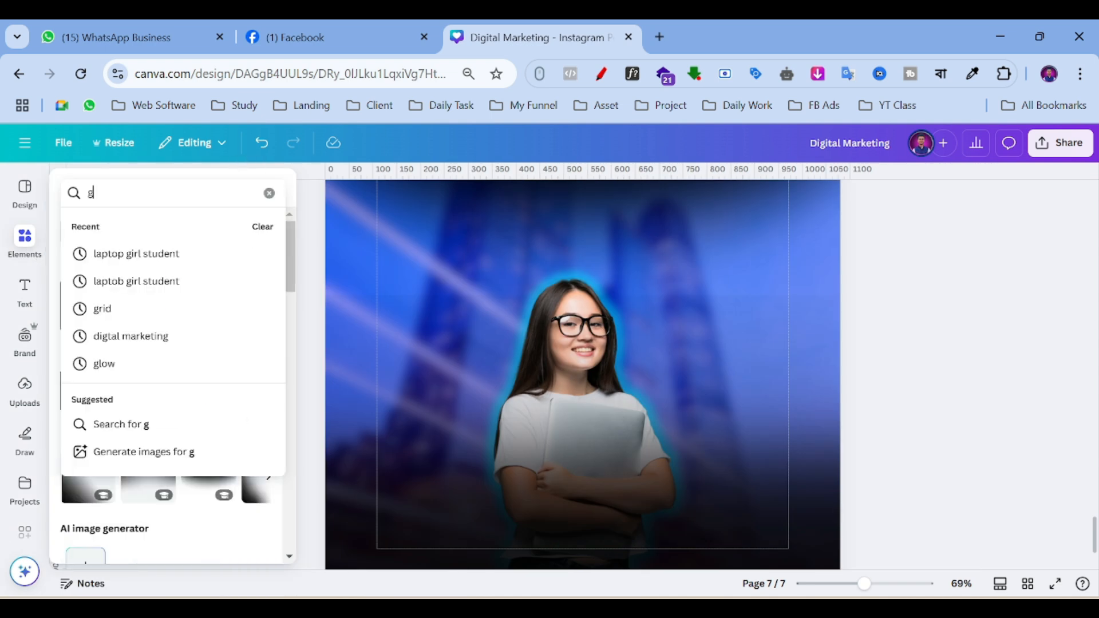
pyautogui.write('low')
pyautogui.press('Return')
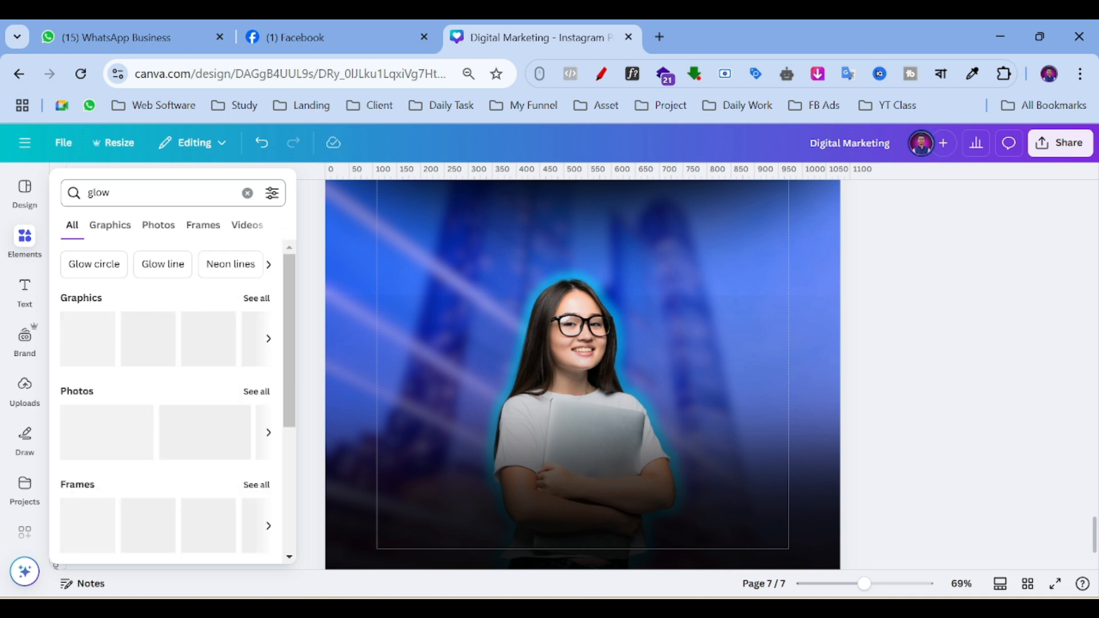
pyautogui.click(252, 305)
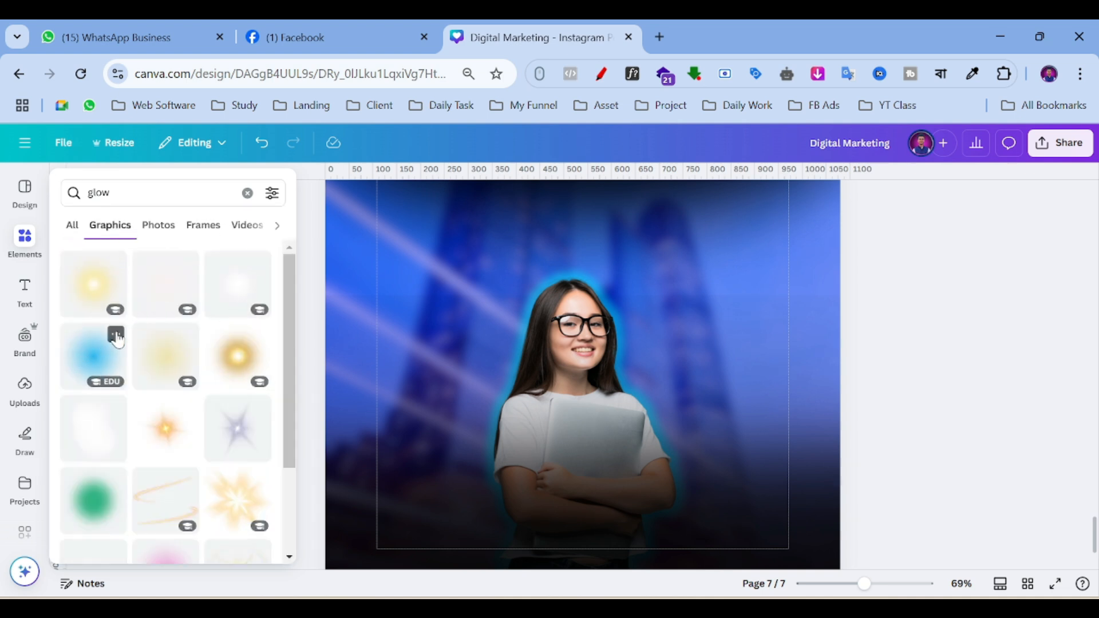
pyautogui.scroll(-6, 166, 337)
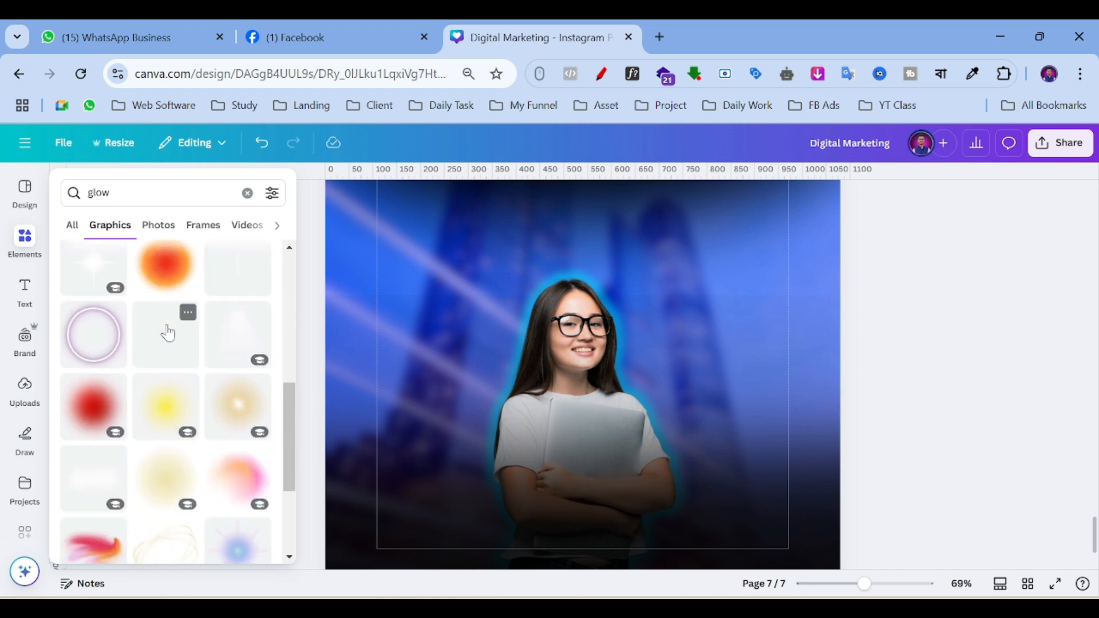
pyautogui.scroll(-8, 166, 330)
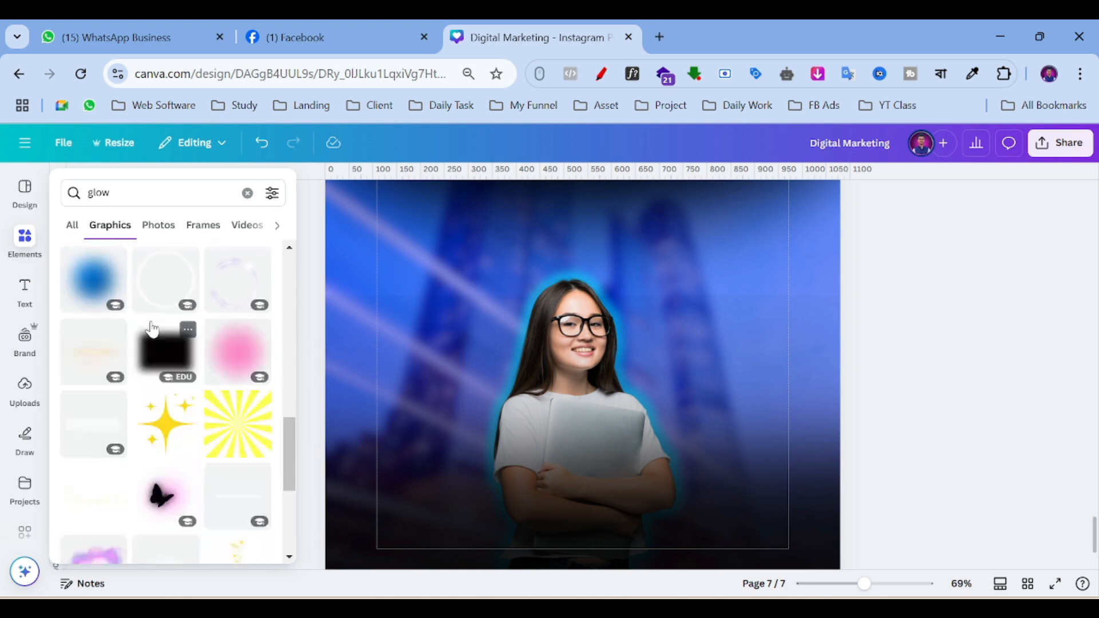
pyautogui.scroll(-3, 153, 326)
pyautogui.scroll(3, 220, 372)
pyautogui.scroll(-5, 189, 395)
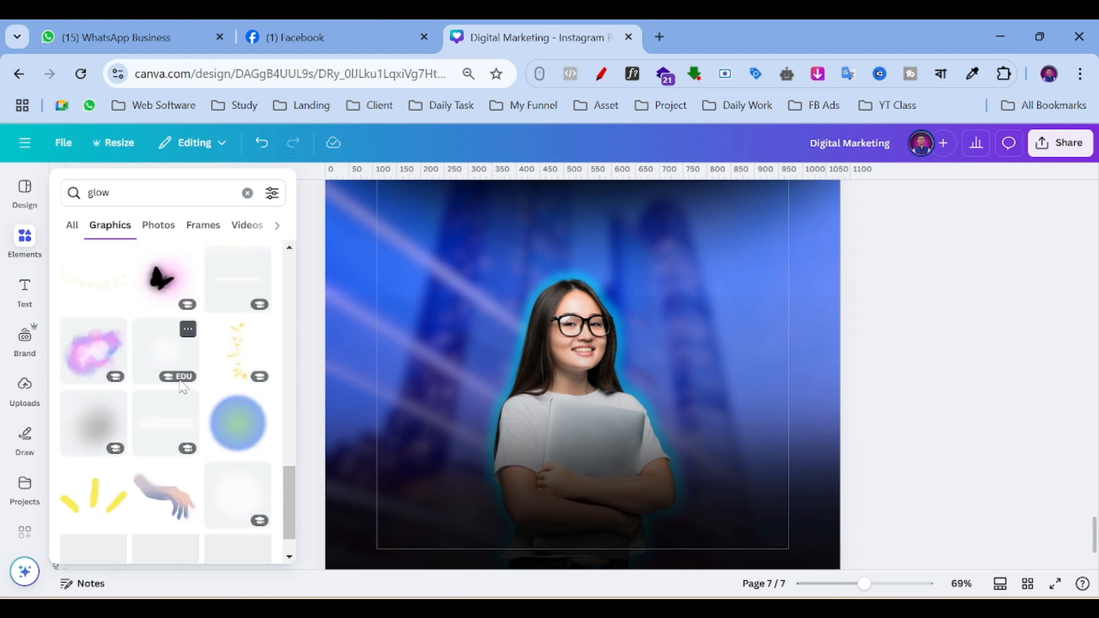
pyautogui.scroll(-5, 154, 380)
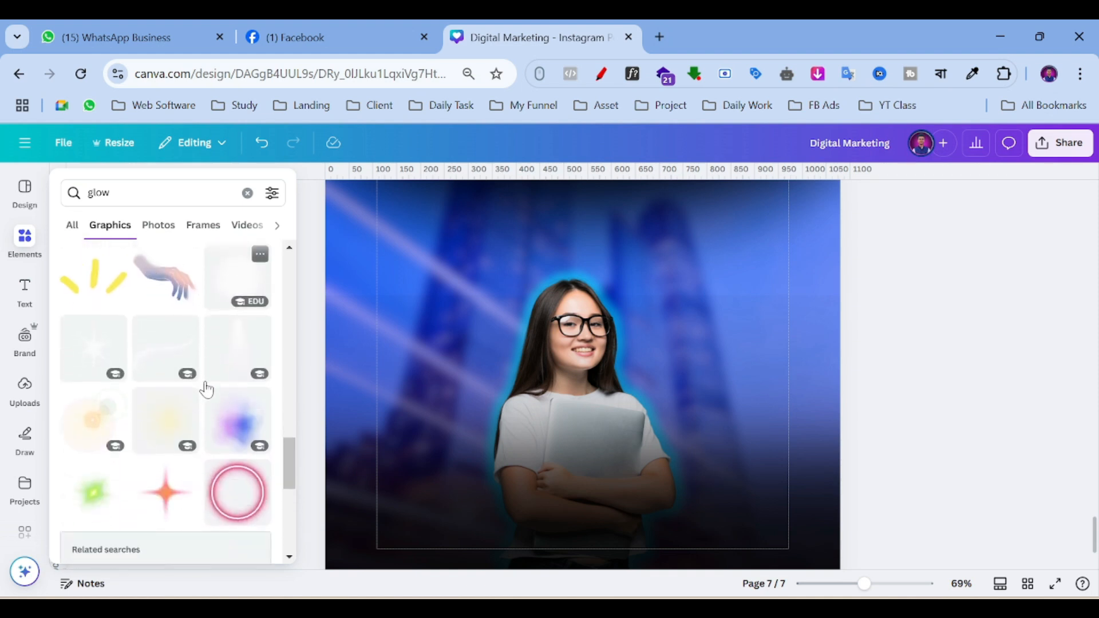
pyautogui.scroll(-6, 174, 393)
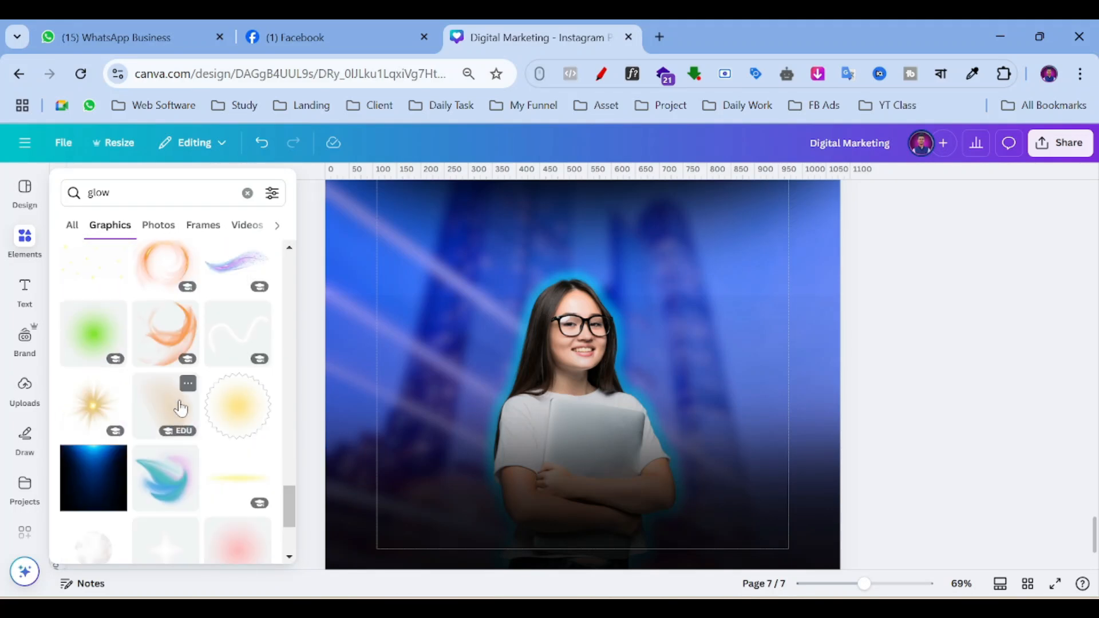
pyautogui.scroll(-3, 182, 405)
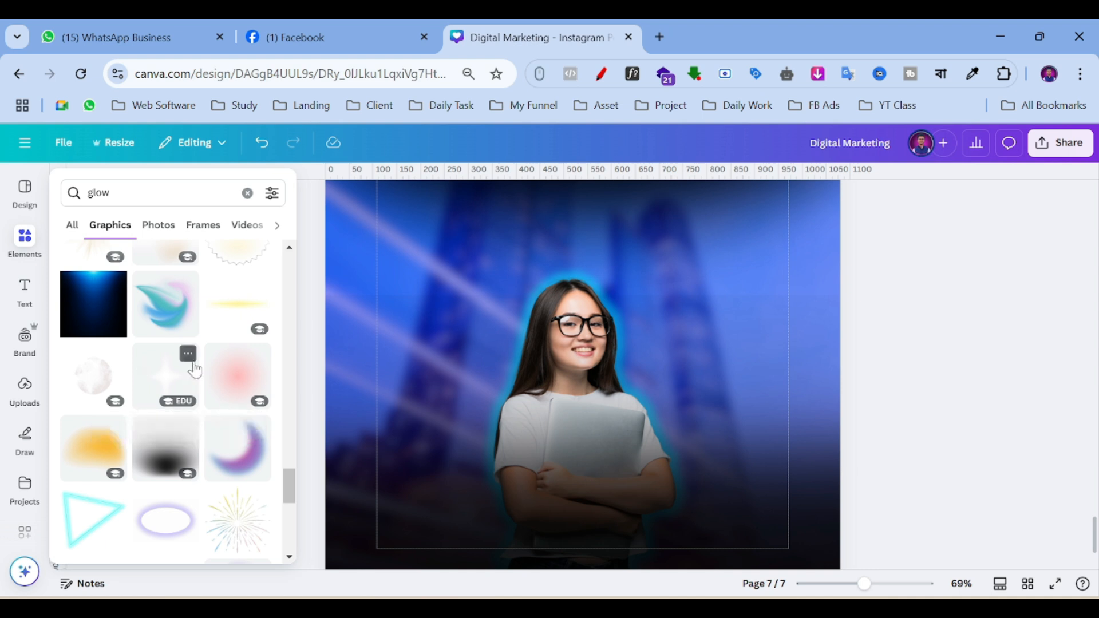
pyautogui.scroll(-3, 189, 377)
pyautogui.scroll(5, 172, 367)
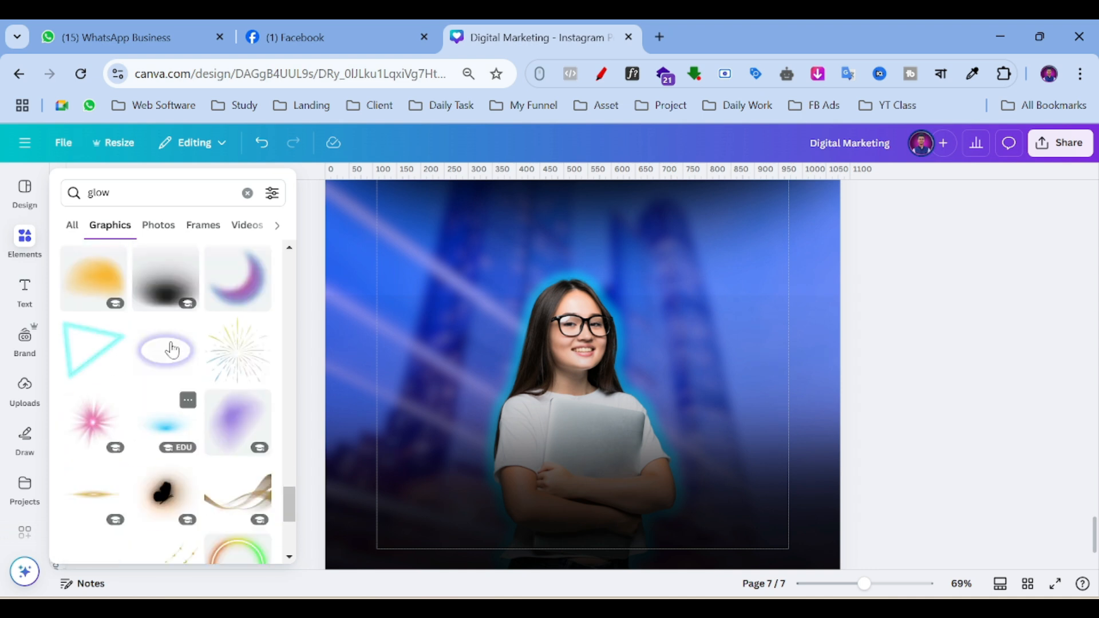
pyautogui.scroll(5, 174, 355)
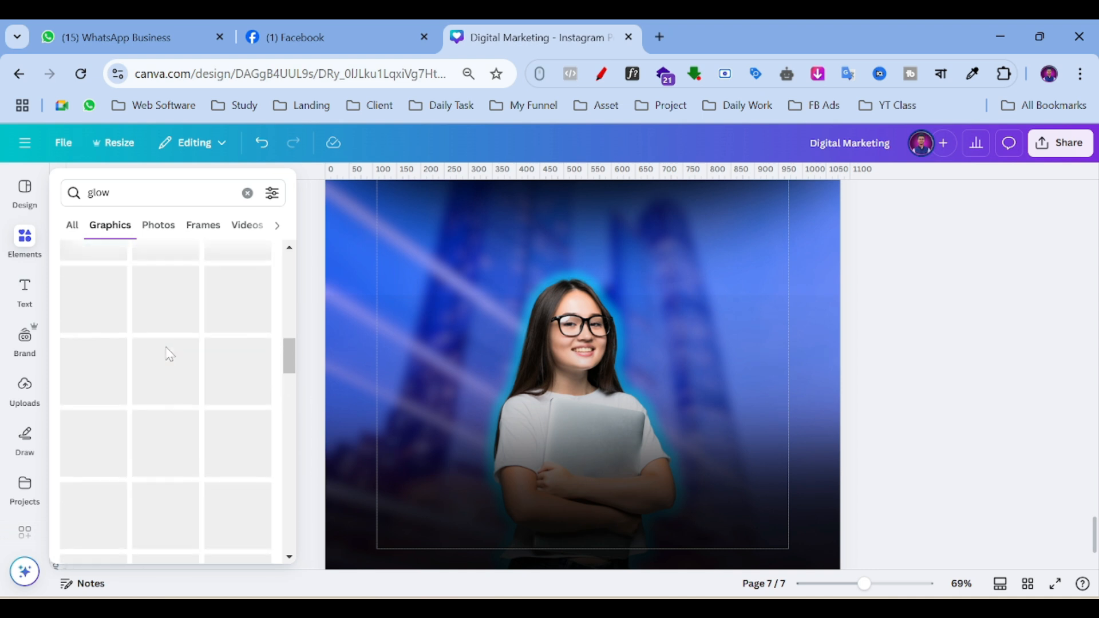
pyautogui.scroll(5, 143, 355)
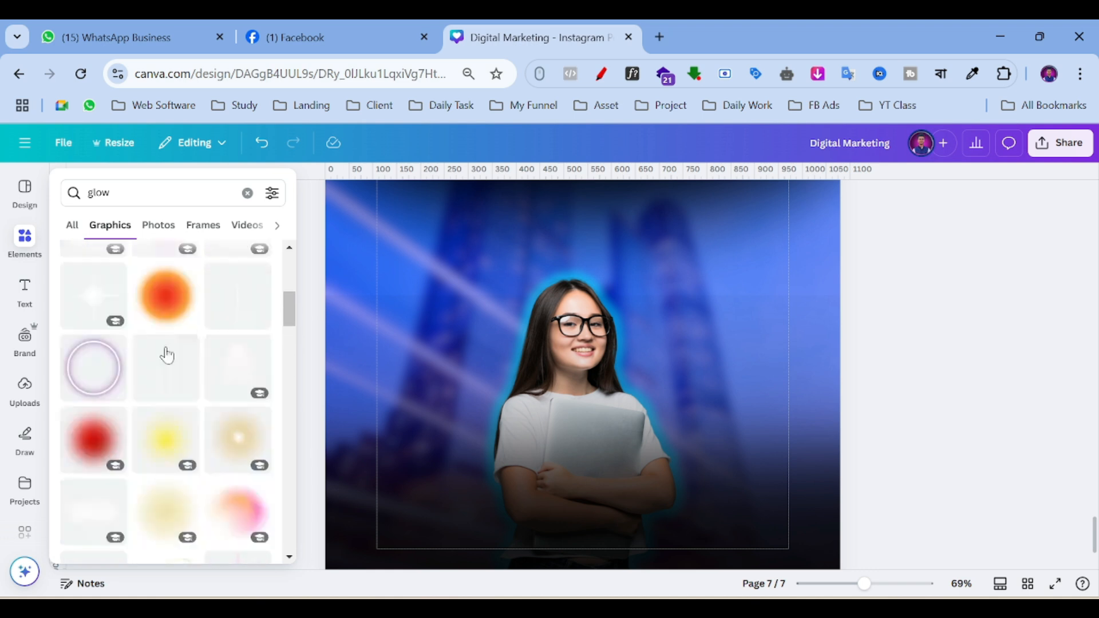
pyautogui.scroll(2, 112, 351)
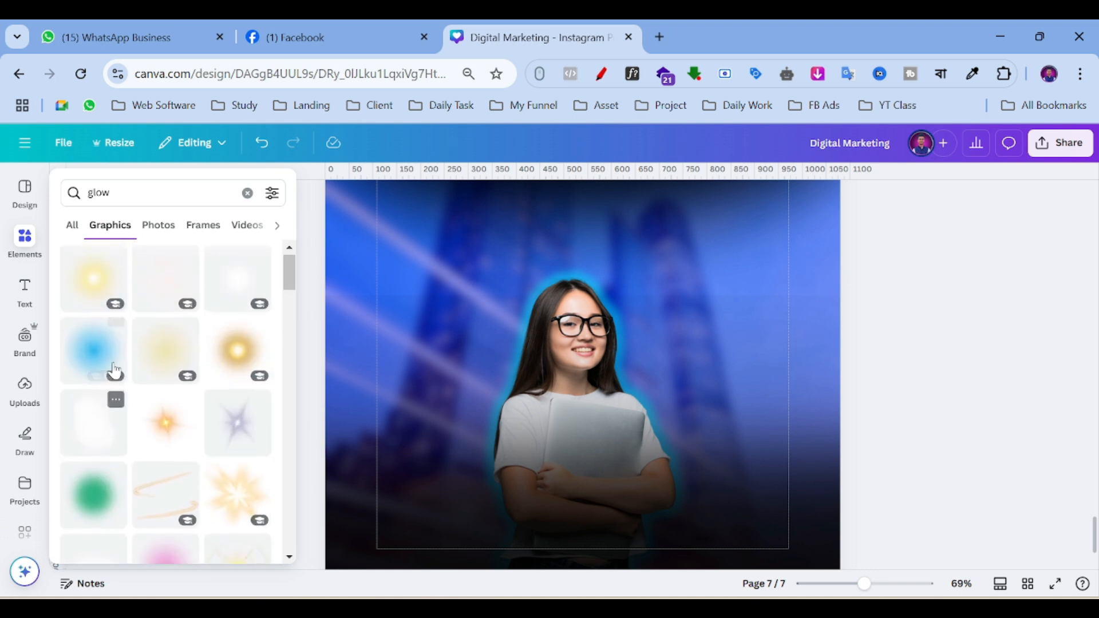
# Add a cyan glow graphic from the 'glow' results and drag it over the student.
pyautogui.click(84, 355)
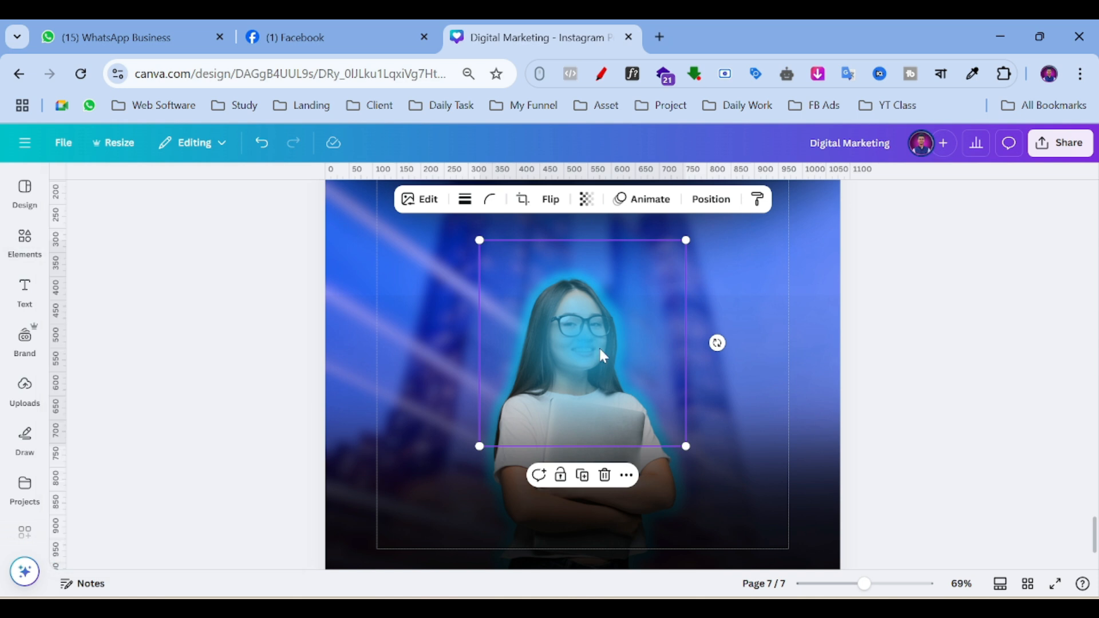
pyautogui.click(32, 252)
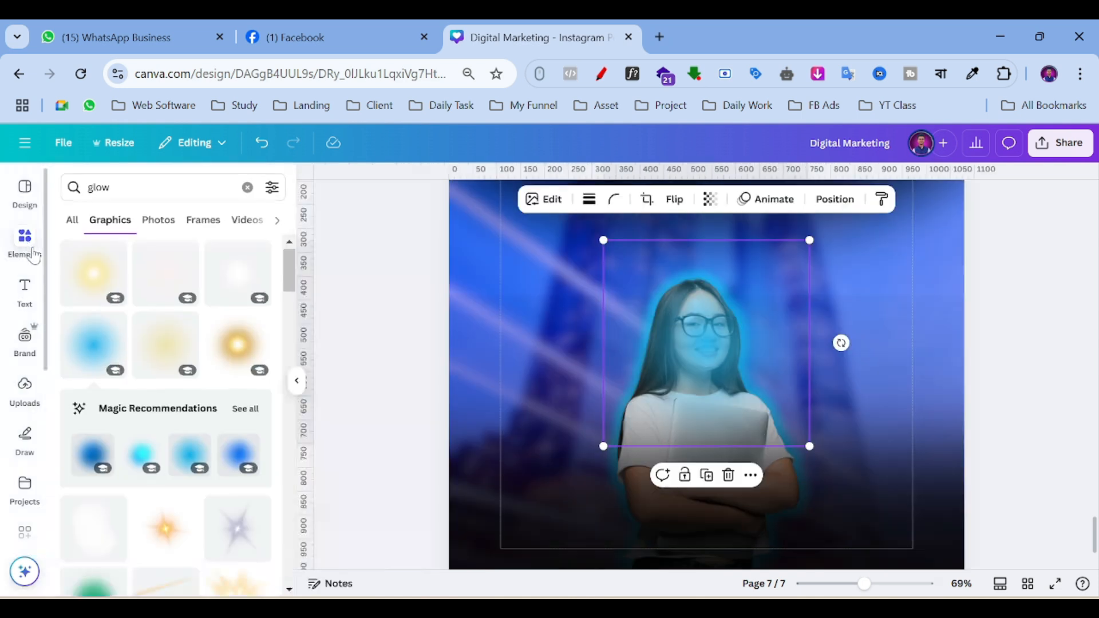
pyautogui.click(135, 456)
pyautogui.moveTo(847, 394); pyautogui.dragTo(729, 388)
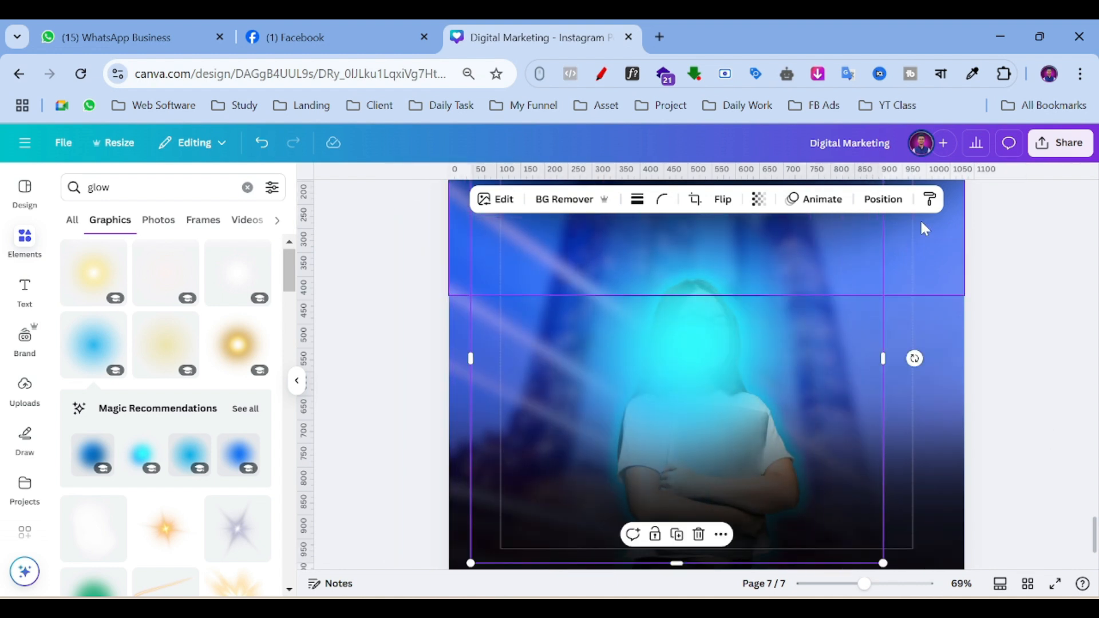
# In the Layers list, move the glow layer beneath the student image.
pyautogui.click(881, 200)
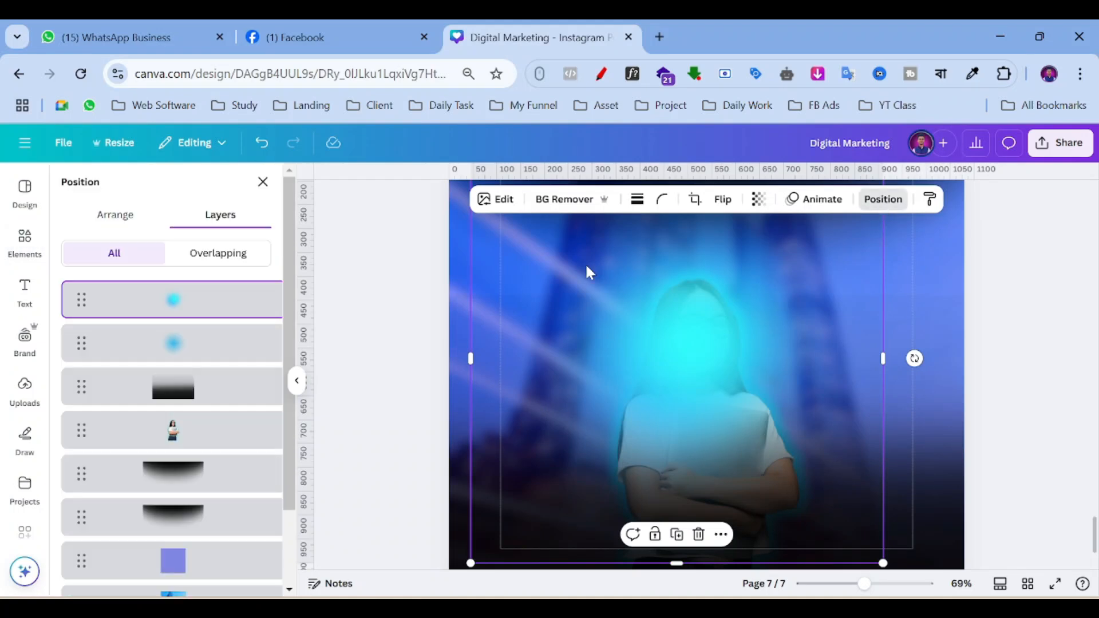
pyautogui.click(112, 220)
pyautogui.click(224, 217)
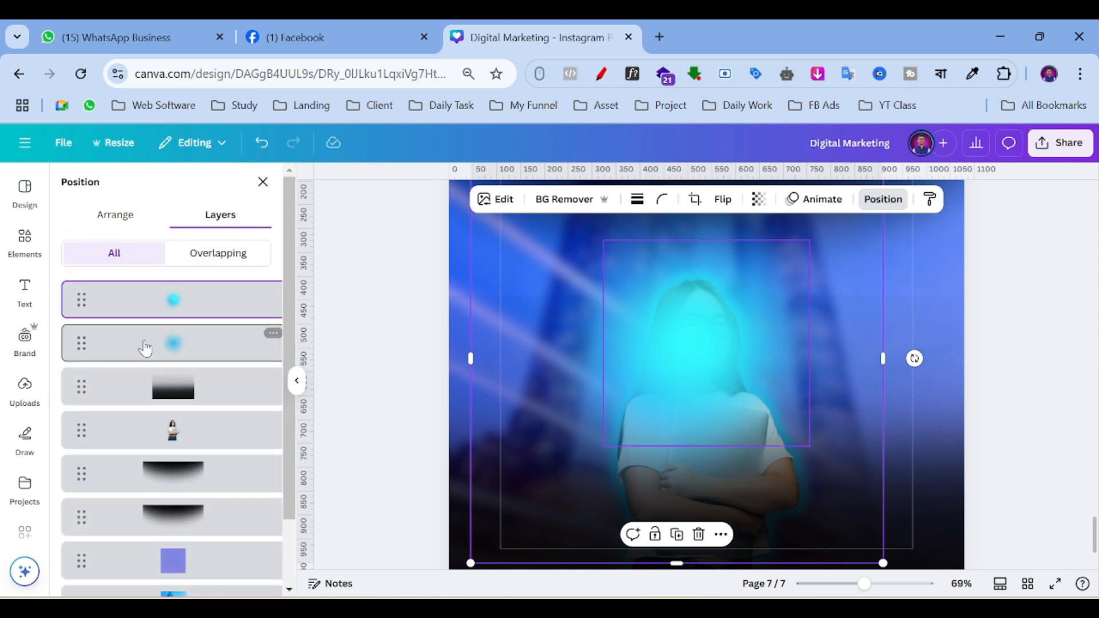
pyautogui.moveTo(81, 302); pyautogui.dragTo(84, 437)
pyautogui.moveTo(84, 304); pyautogui.dragTo(83, 386)
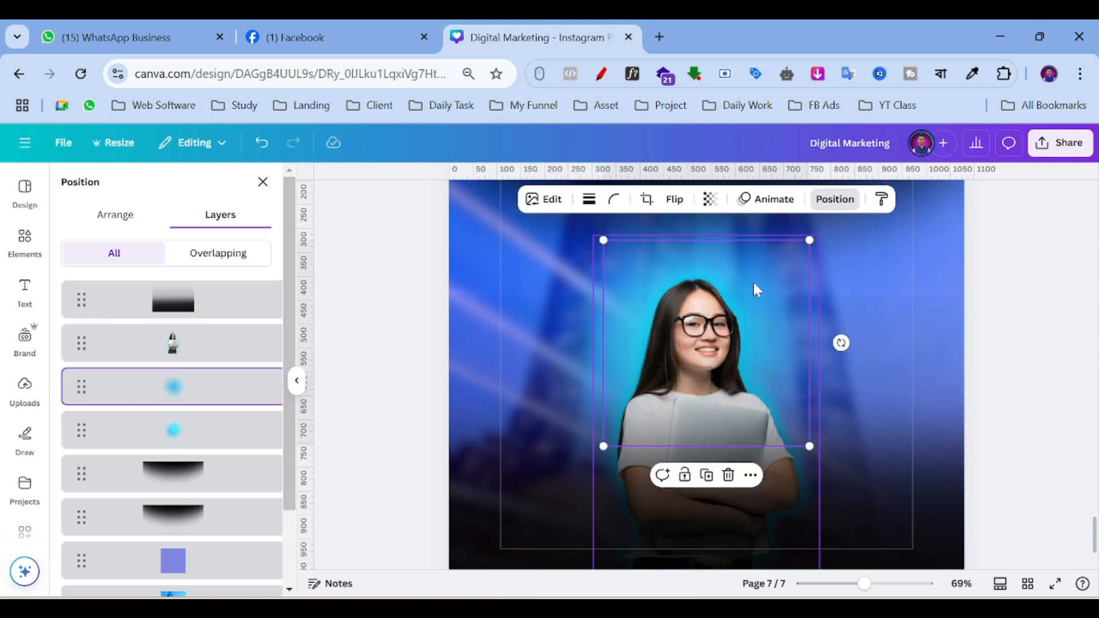
# Enlarge and reposition the glows so they form a halo behind her head.
pyautogui.moveTo(603, 240); pyautogui.dragTo(591, 272)
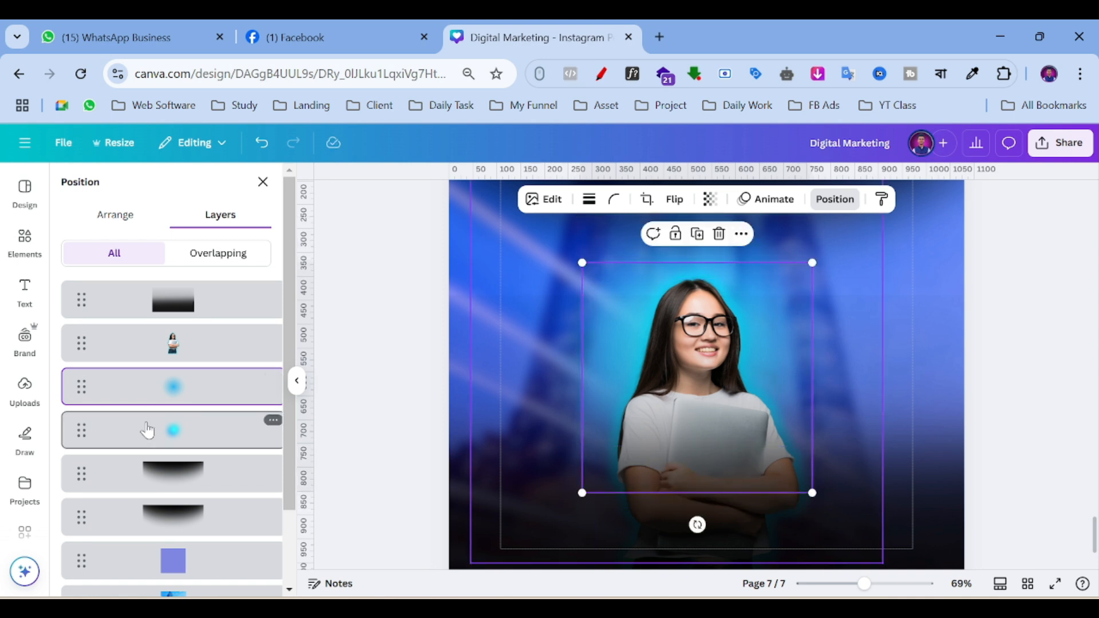
pyautogui.click(147, 430)
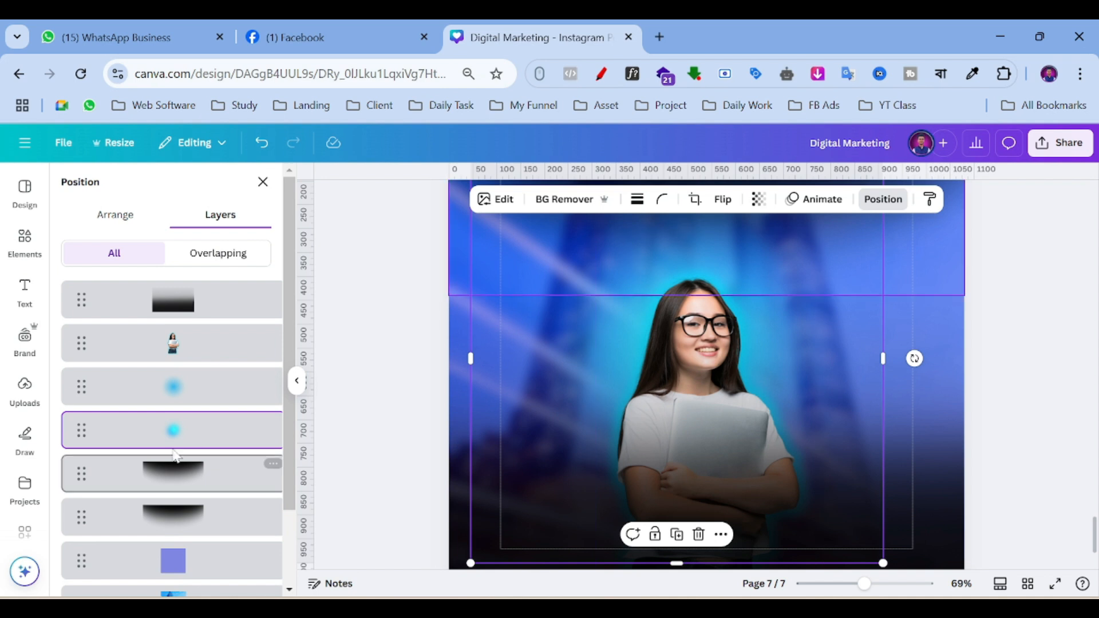
pyautogui.moveTo(880, 379); pyautogui.dragTo(914, 382)
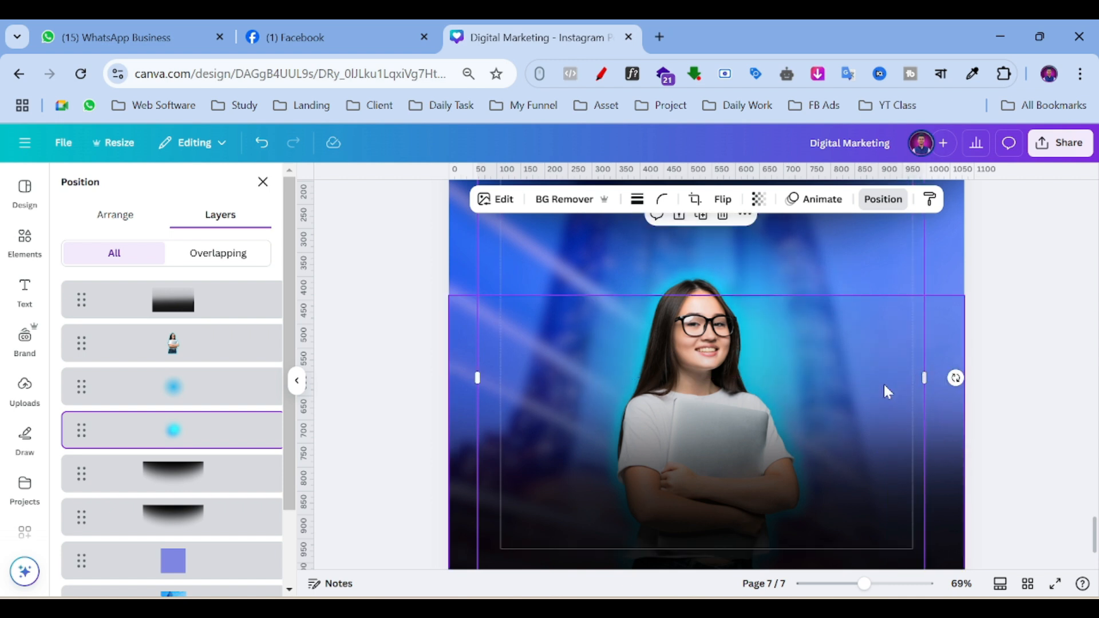
pyautogui.scroll(3, 868, 398)
pyautogui.moveTo(912, 275); pyautogui.dragTo(843, 339)
pyautogui.moveTo(833, 417); pyautogui.dragTo(829, 378)
pyautogui.click(996, 320)
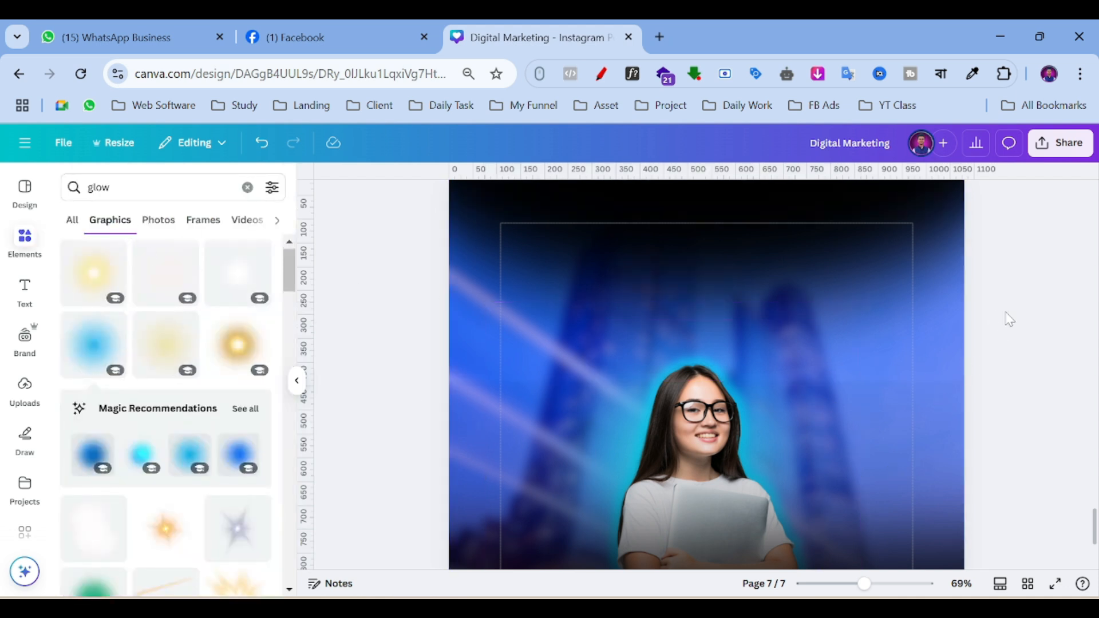
pyautogui.scroll(-3, 1024, 348)
pyautogui.scroll(3, 1013, 348)
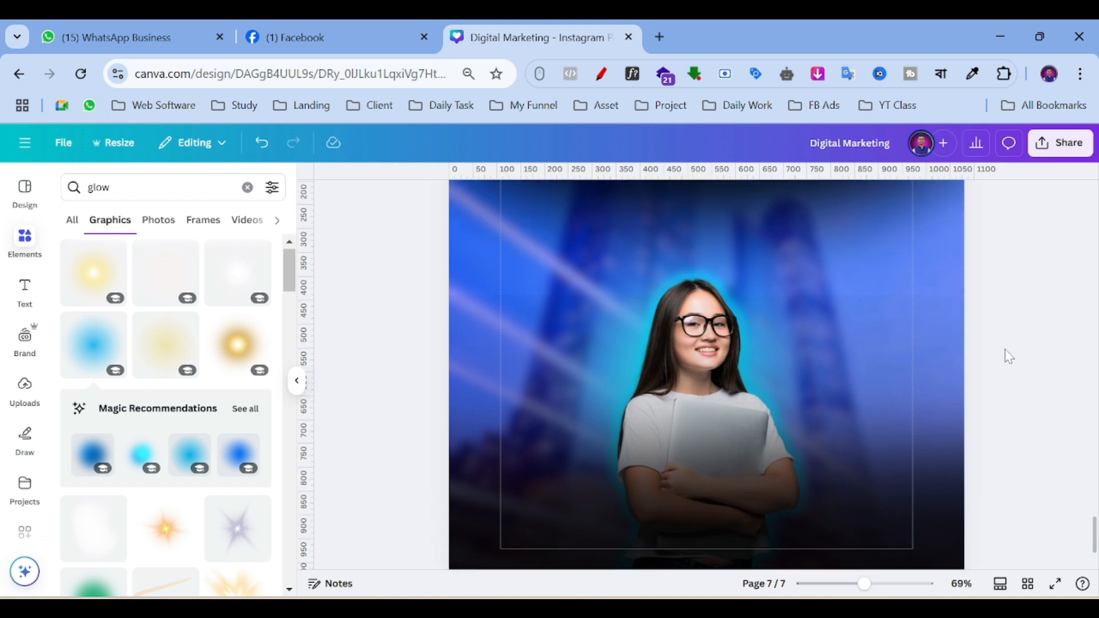
pyautogui.scroll(4, 1002, 366)
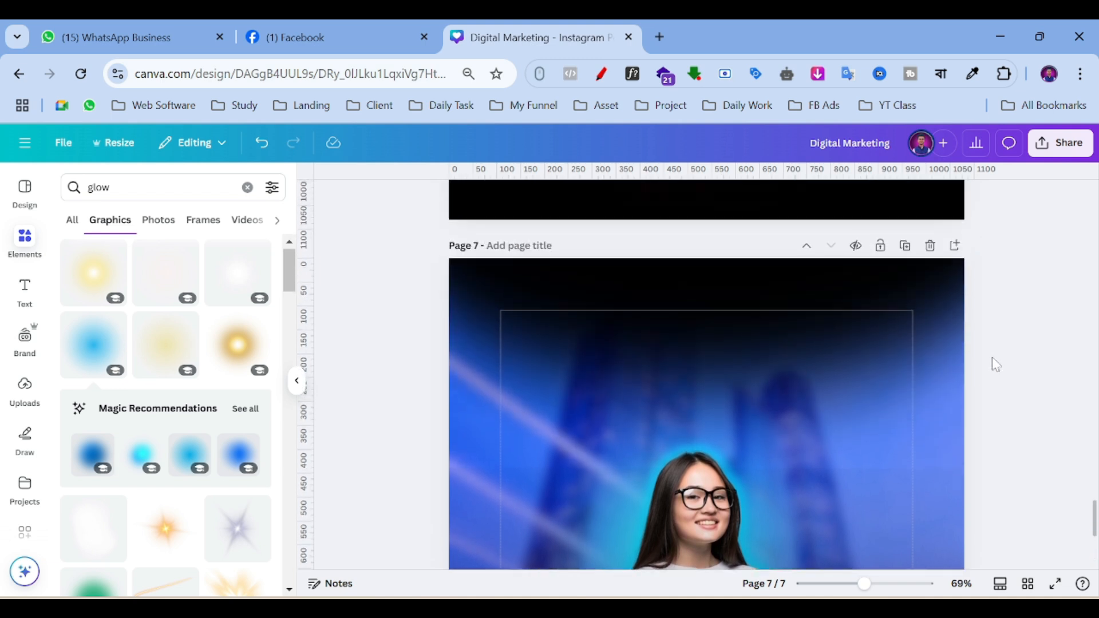
pyautogui.scroll(-7, 1001, 365)
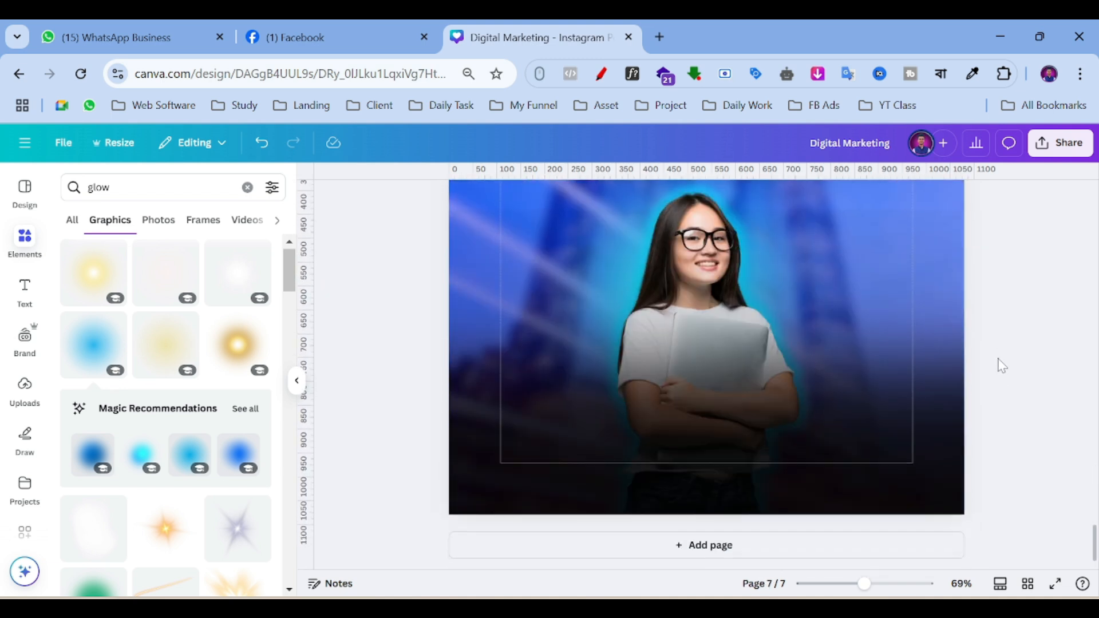
pyautogui.click(944, 491)
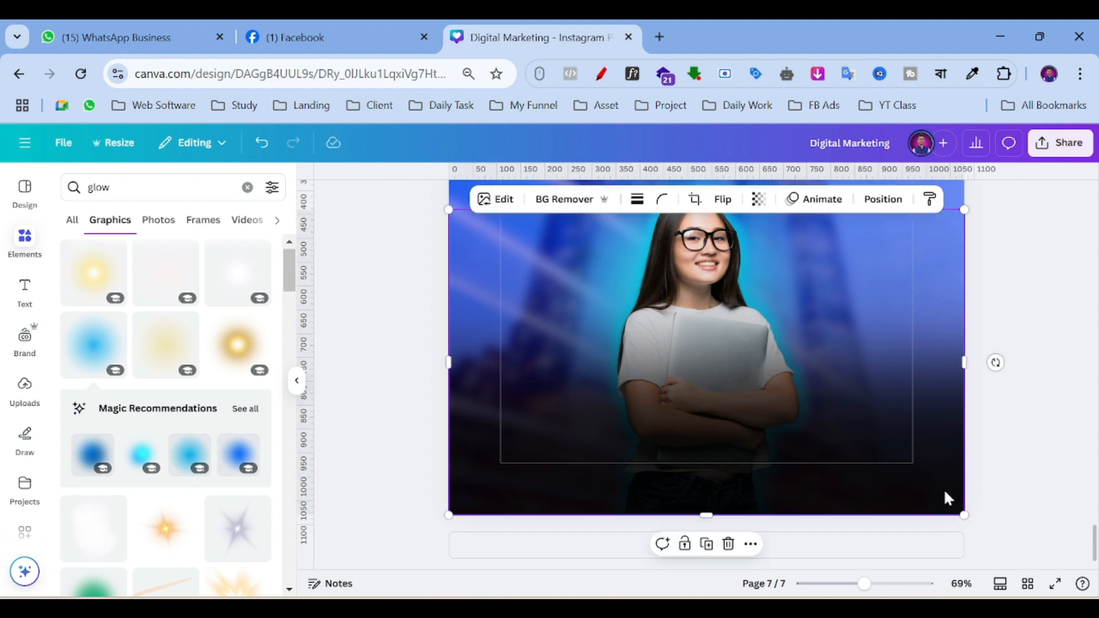
pyautogui.scroll(3, 1039, 351)
pyautogui.scroll(3, 1039, 351)
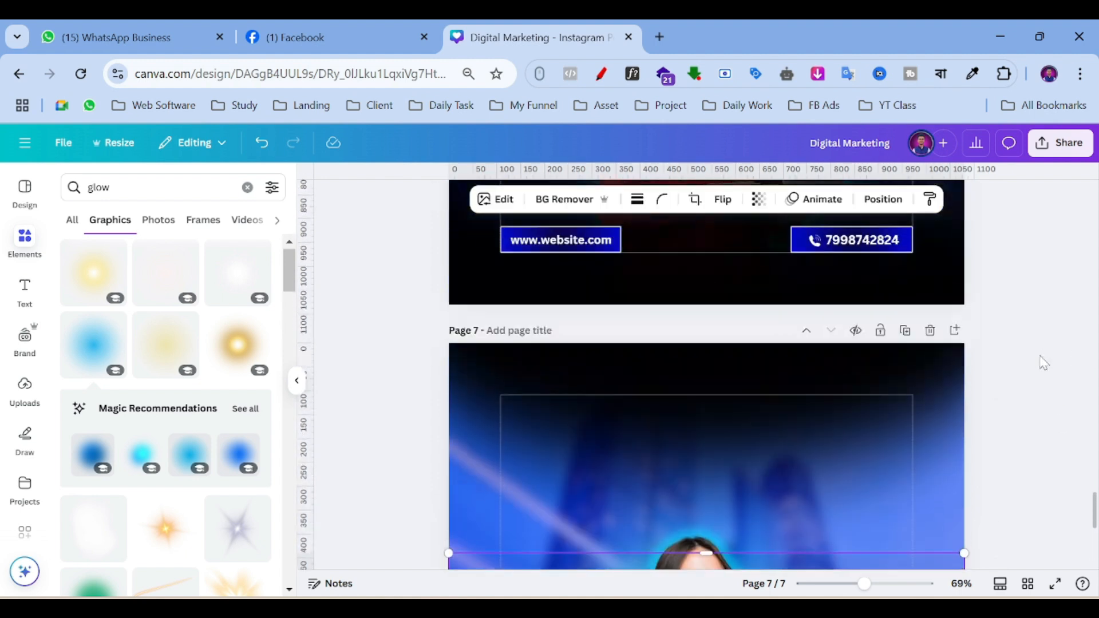
pyautogui.scroll(6, 1037, 354)
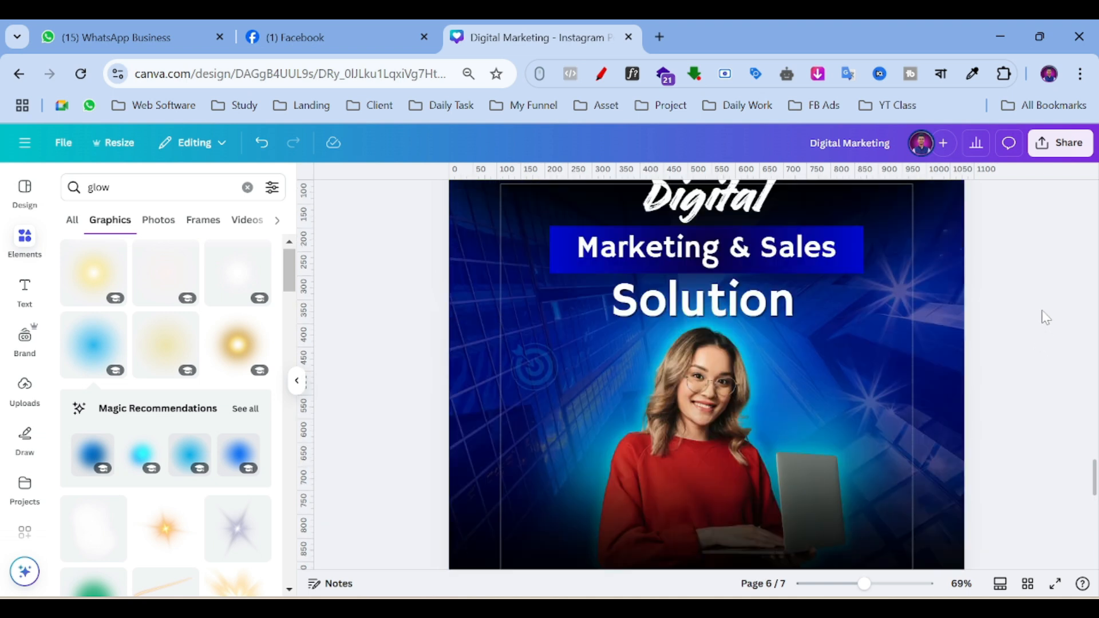
pyautogui.scroll(-6, 1040, 312)
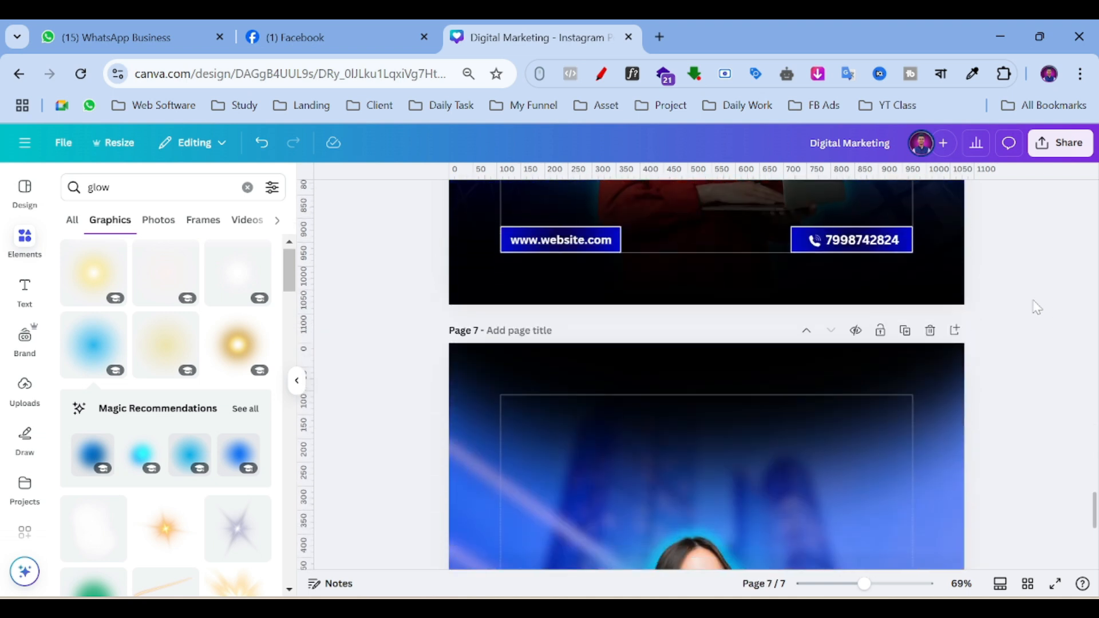
pyautogui.scroll(6, 1026, 332)
pyautogui.scroll(-8, 1016, 326)
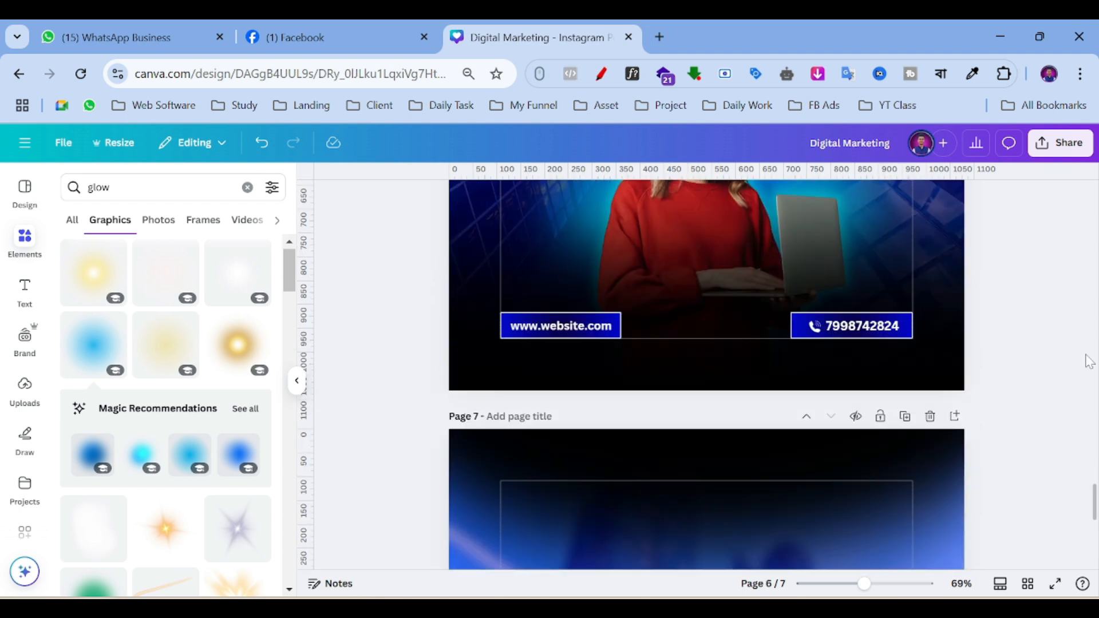
pyautogui.scroll(10, 976, 366)
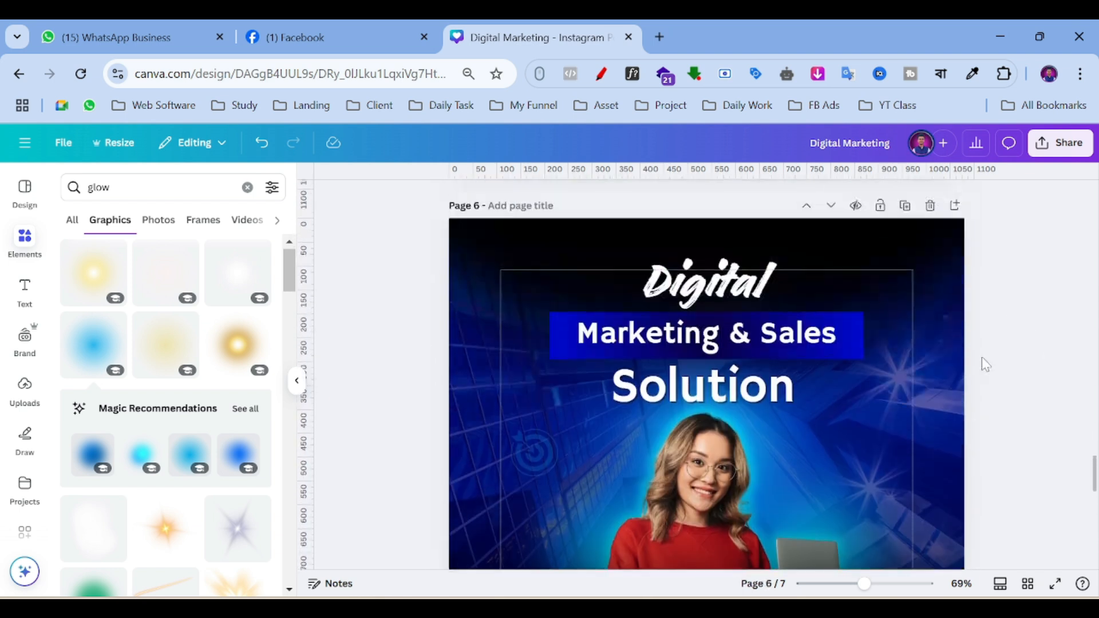
pyautogui.scroll(-10, 895, 363)
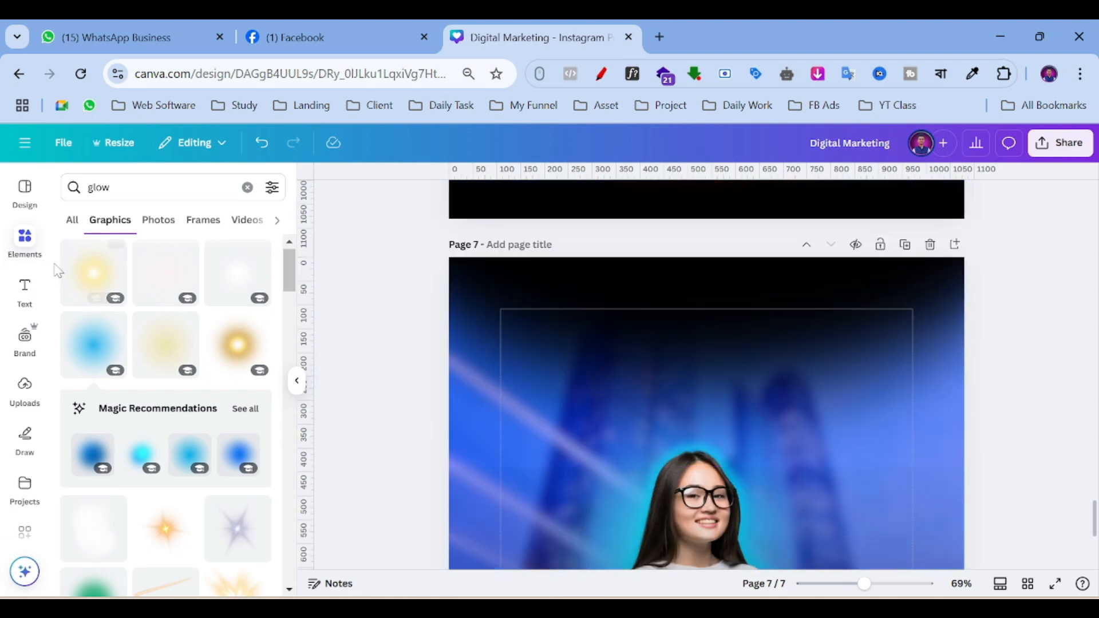
# Add a heading reading 'ডিজিটাল' via Bengali transliteration and move it near the page top.
pyautogui.click(24, 289)
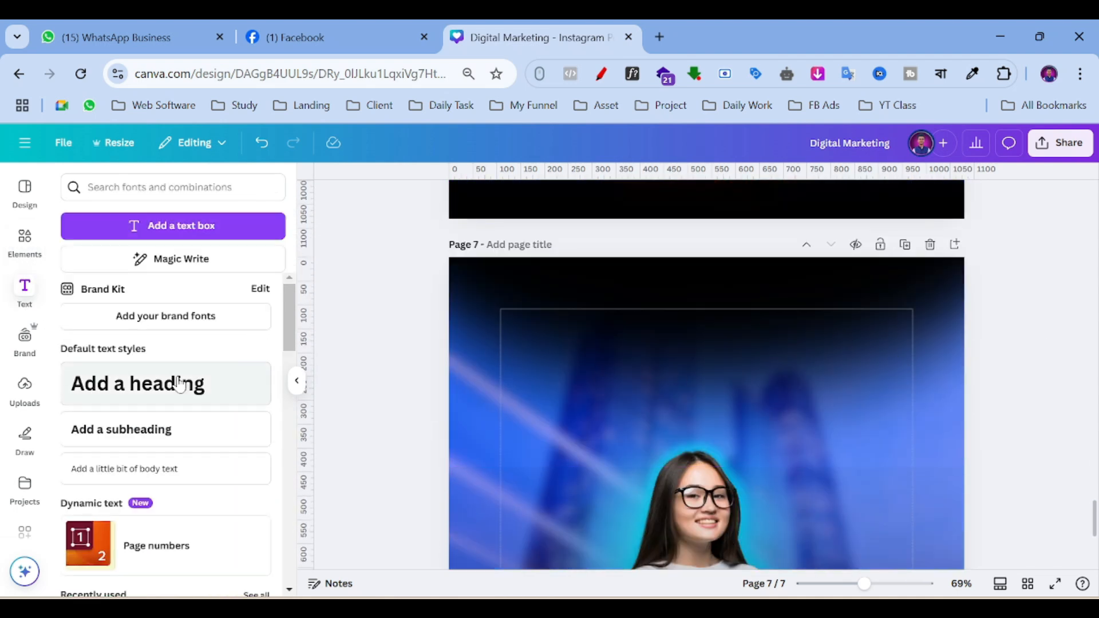
pyautogui.click(70, 392)
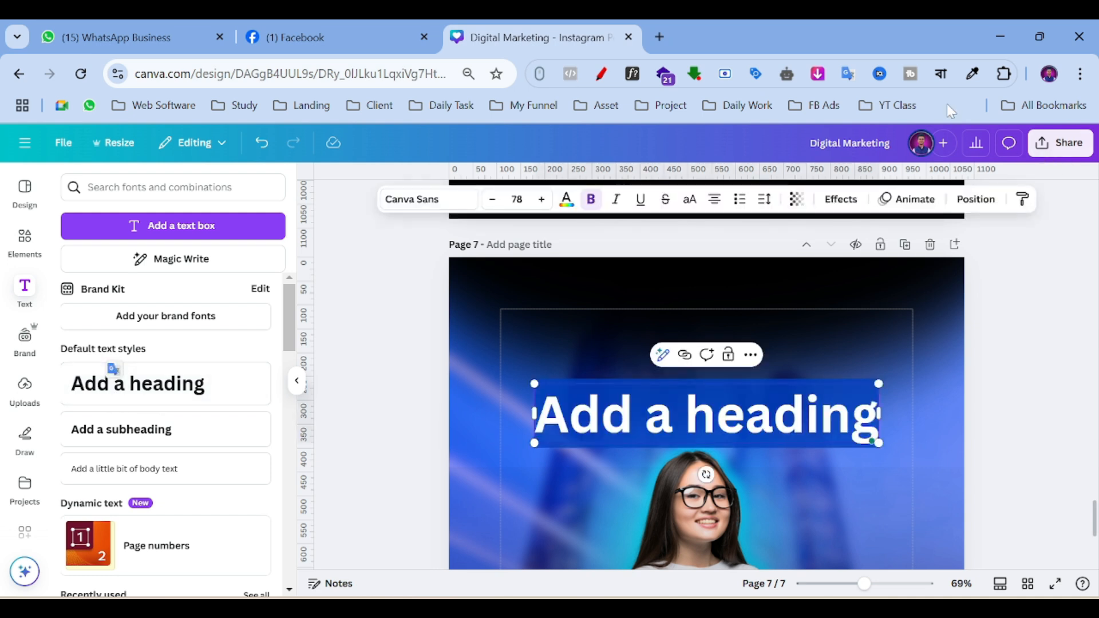
pyautogui.click(940, 73)
pyautogui.click(785, 111)
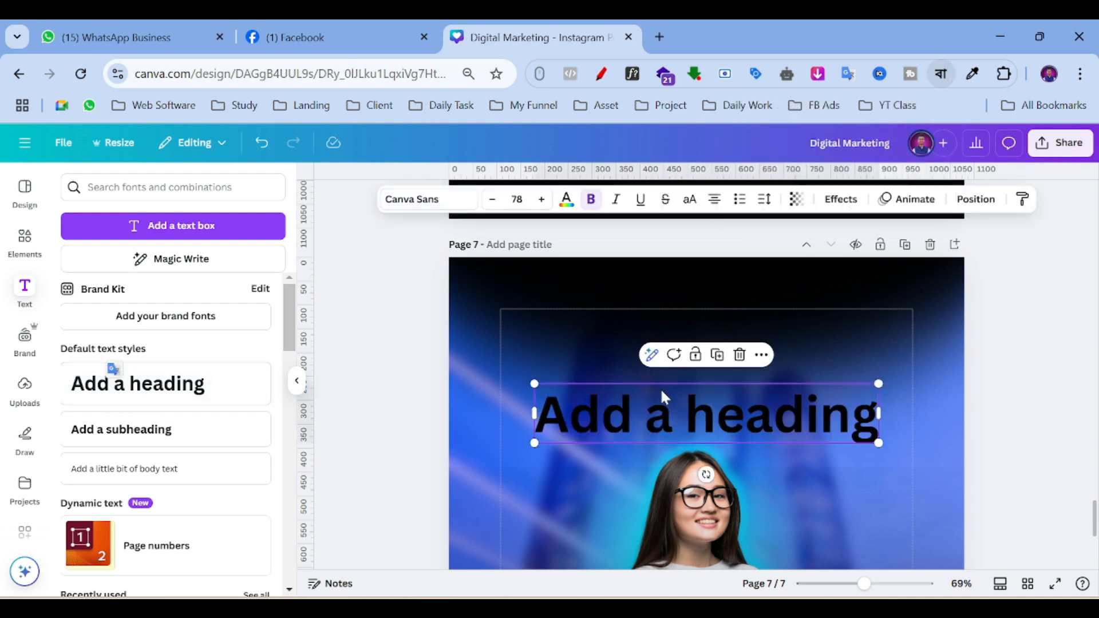
pyautogui.doubleClick(654, 402)
pyautogui.write('digital')
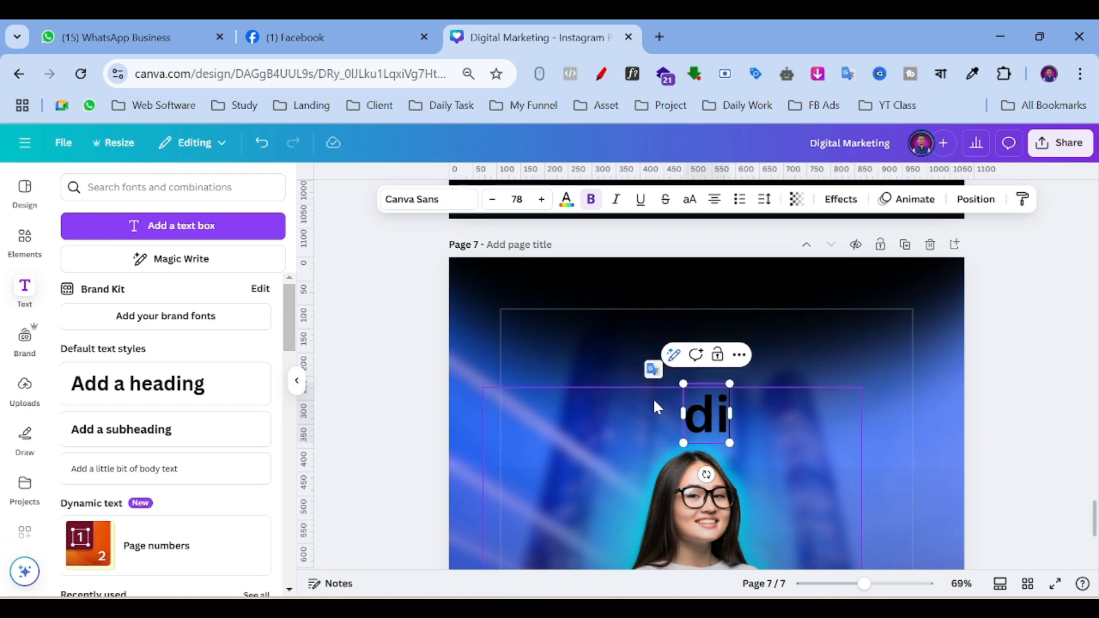
pyautogui.press('space')
pyautogui.press('BackSpace')
pyautogui.press('BackSpace')
pyautogui.press('BackSpace')
pyautogui.press('BackSpace')
pyautogui.press('BackSpace')
pyautogui.press('BackSpace')
pyautogui.press('BackSpace')
pyautogui.write('digital')
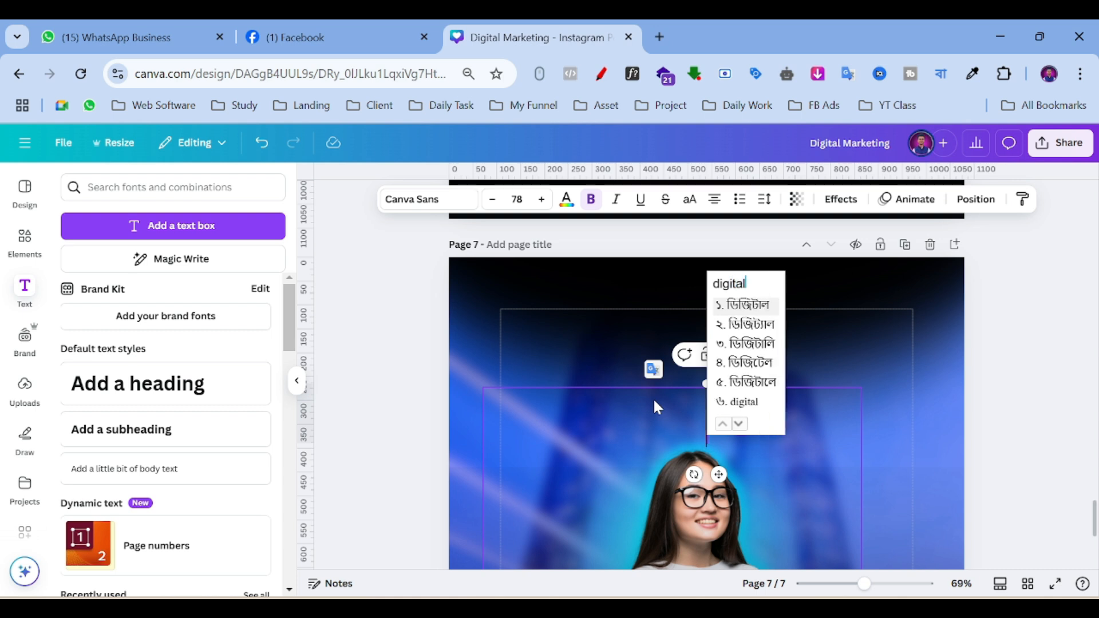
pyautogui.press('space')
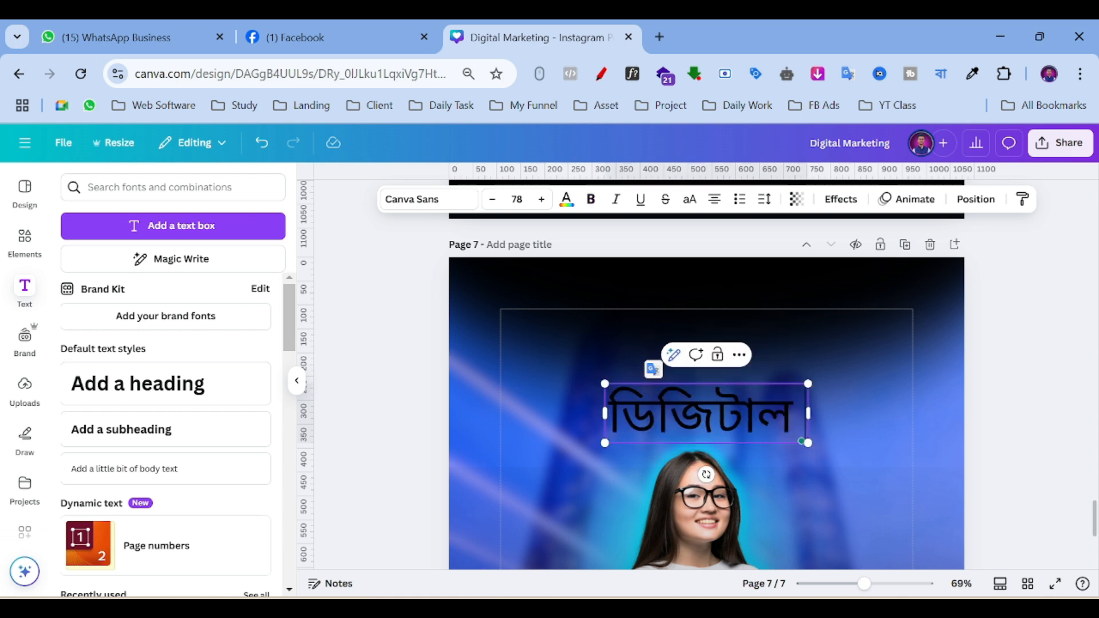
pyautogui.click(1018, 343)
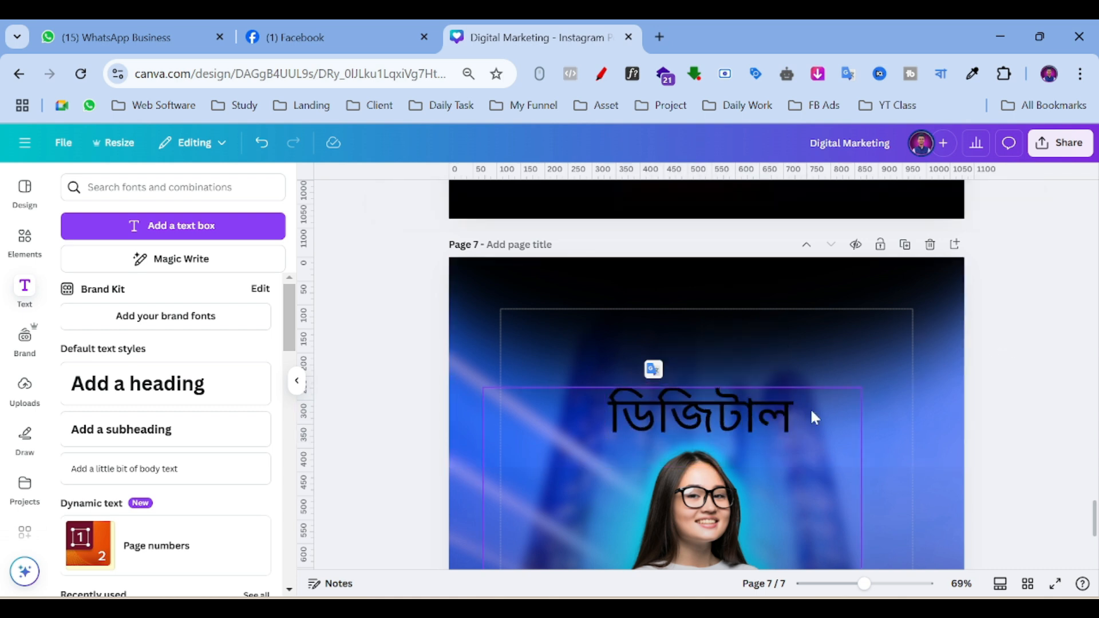
pyautogui.moveTo(787, 413); pyautogui.dragTo(750, 338)
# Make the ডিজিটাল heading white, shrink it slightly and centre it at the top of page 7.
pyautogui.click(938, 75)
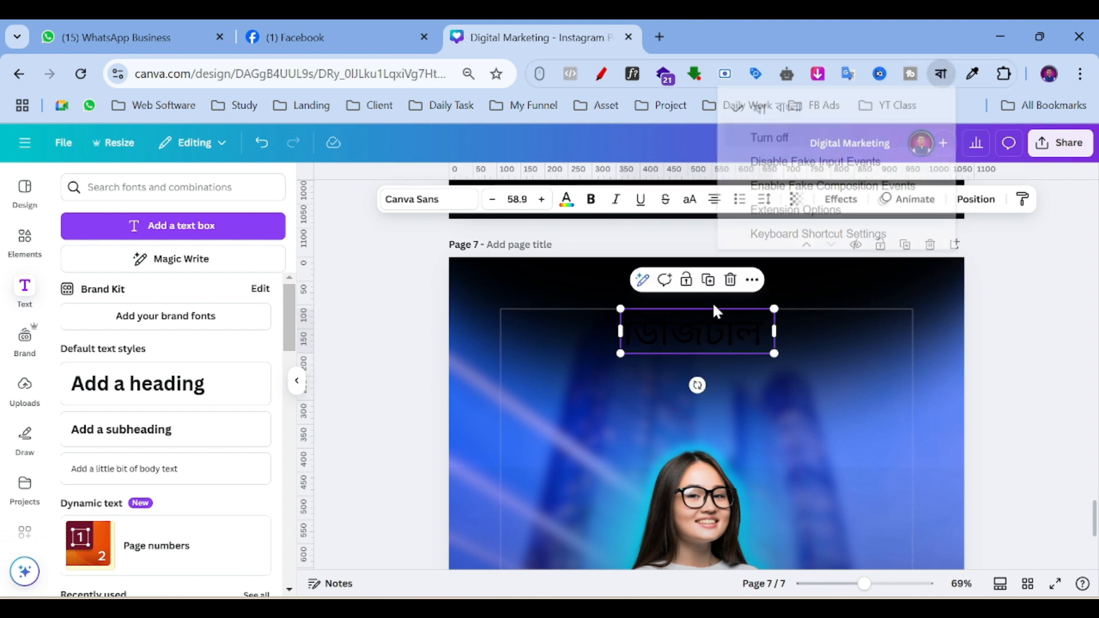
pyautogui.click(567, 200)
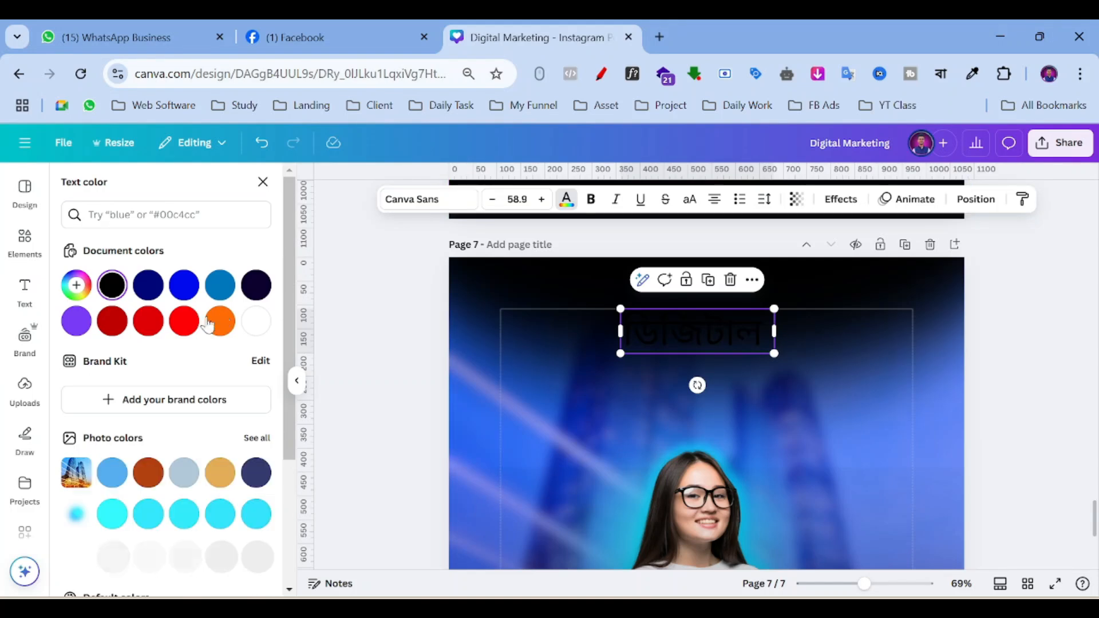
pyautogui.click(256, 321)
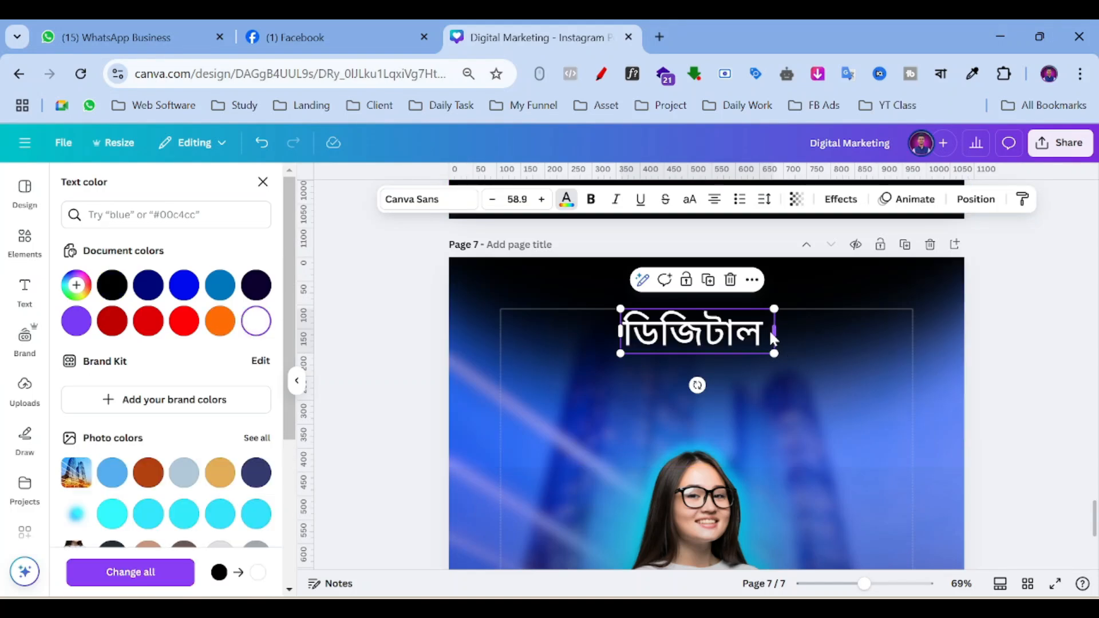
pyautogui.moveTo(768, 347); pyautogui.dragTo(750, 347)
pyautogui.moveTo(702, 380); pyautogui.dragTo(718, 383)
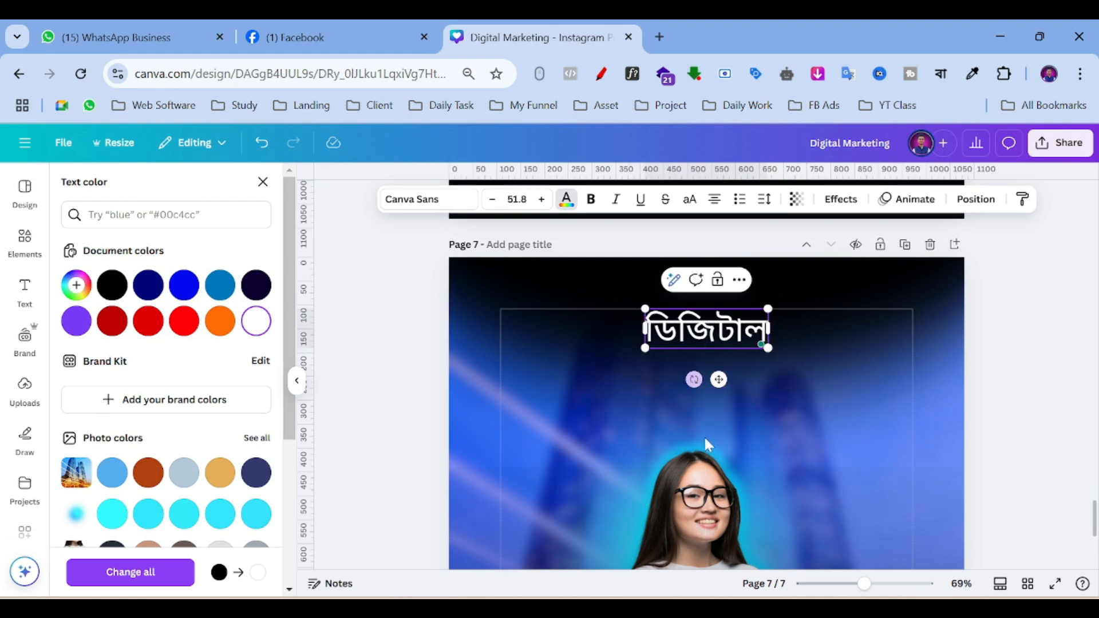
pyautogui.click(406, 201)
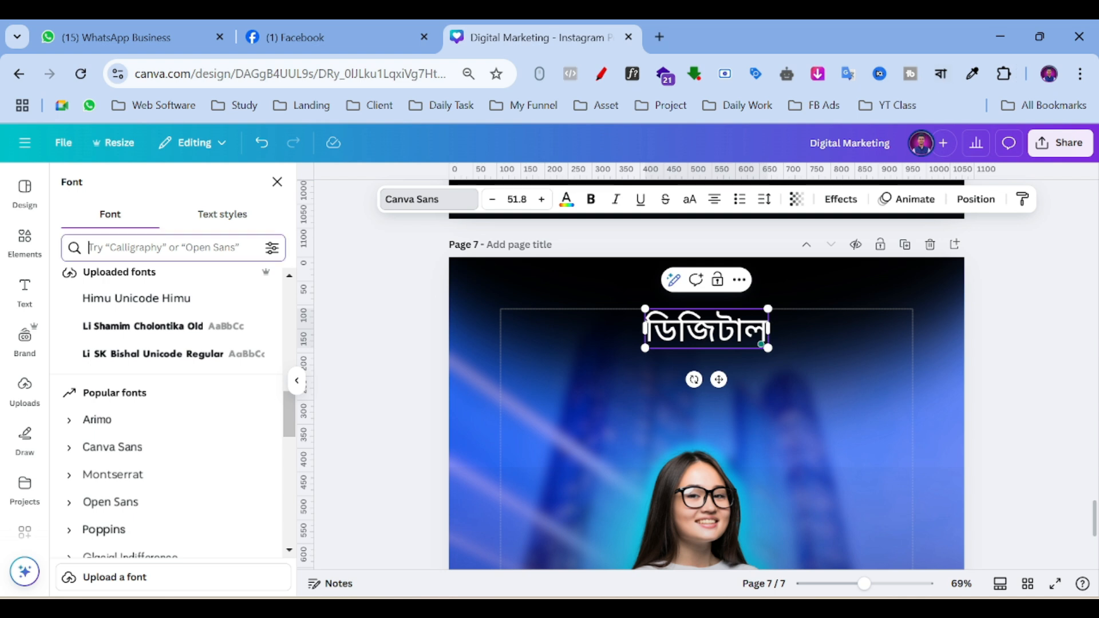
# Search fonts for 'bengali' and try Noto Serif Bengali in Black weight on the heading.
pyautogui.write('bengali')
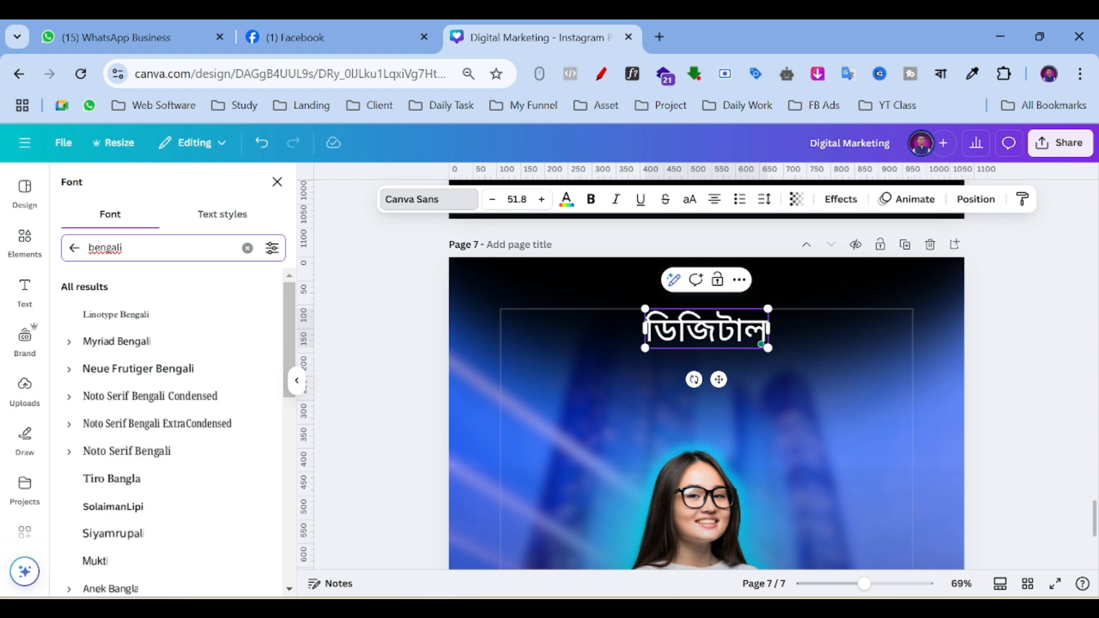
pyautogui.scroll(-2, 73, 382)
pyautogui.click(69, 371)
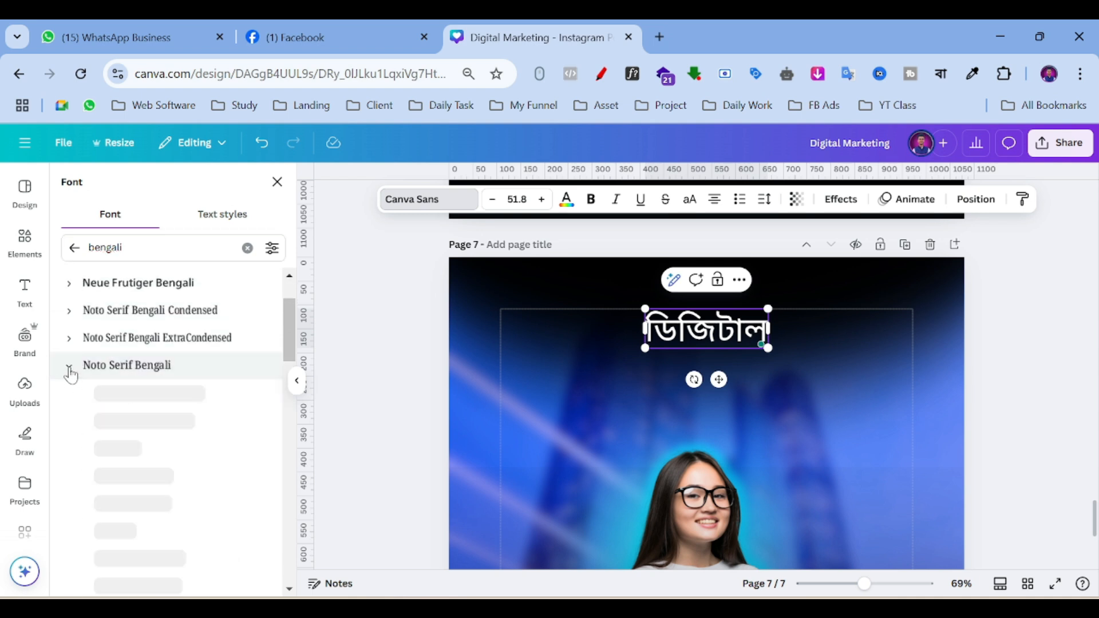
pyautogui.scroll(-3, 120, 419)
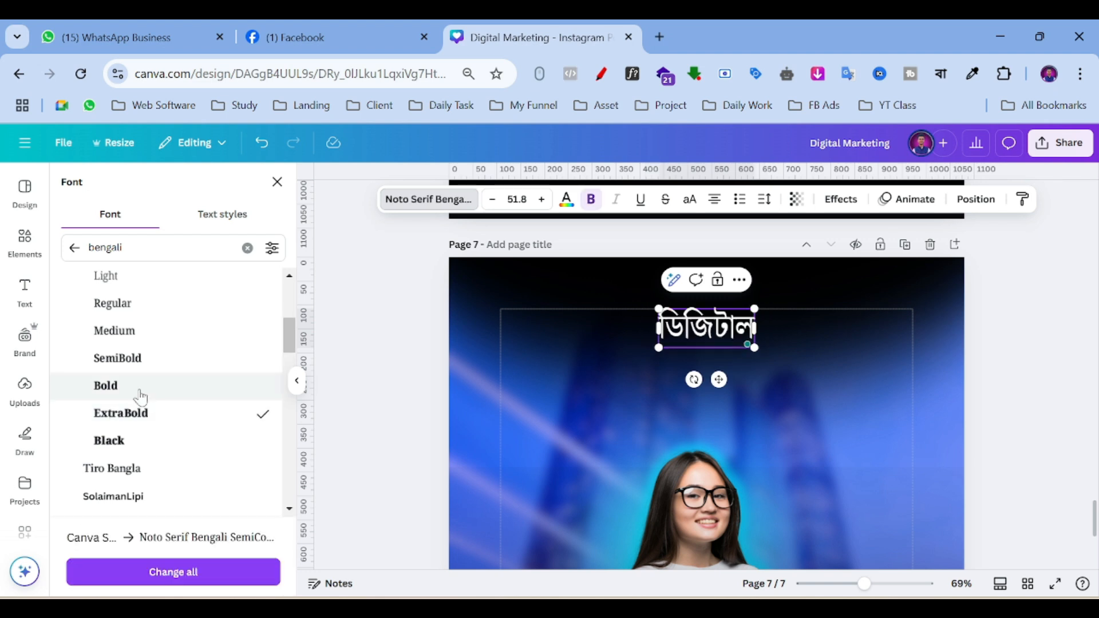
pyautogui.scroll(-2, 115, 382)
pyautogui.click(132, 363)
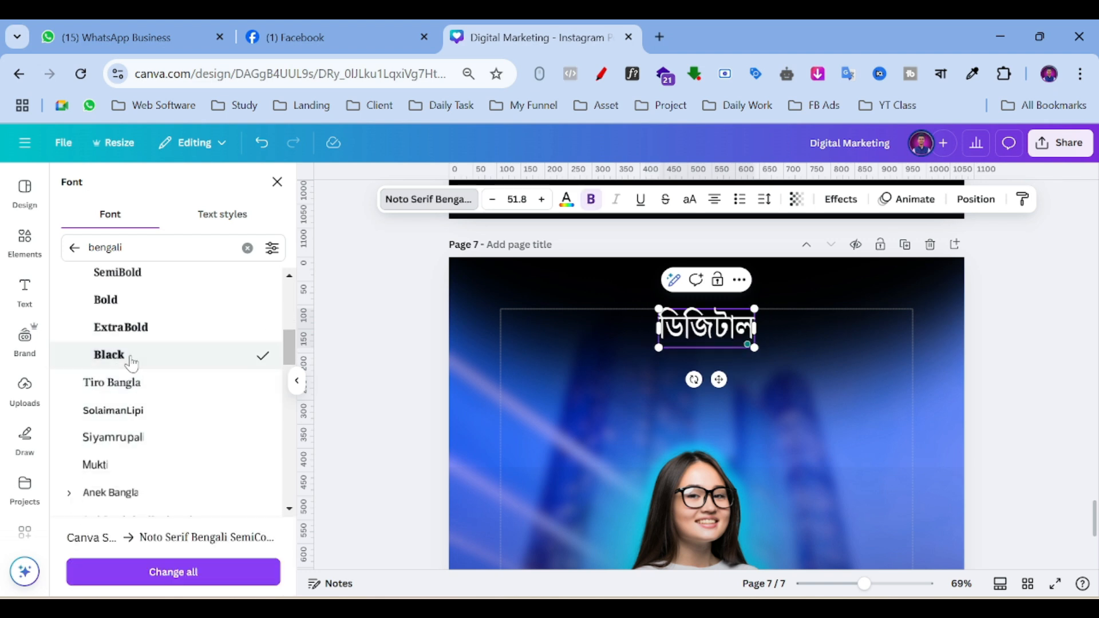
pyautogui.scroll(-2, 128, 387)
pyautogui.scroll(4, 133, 392)
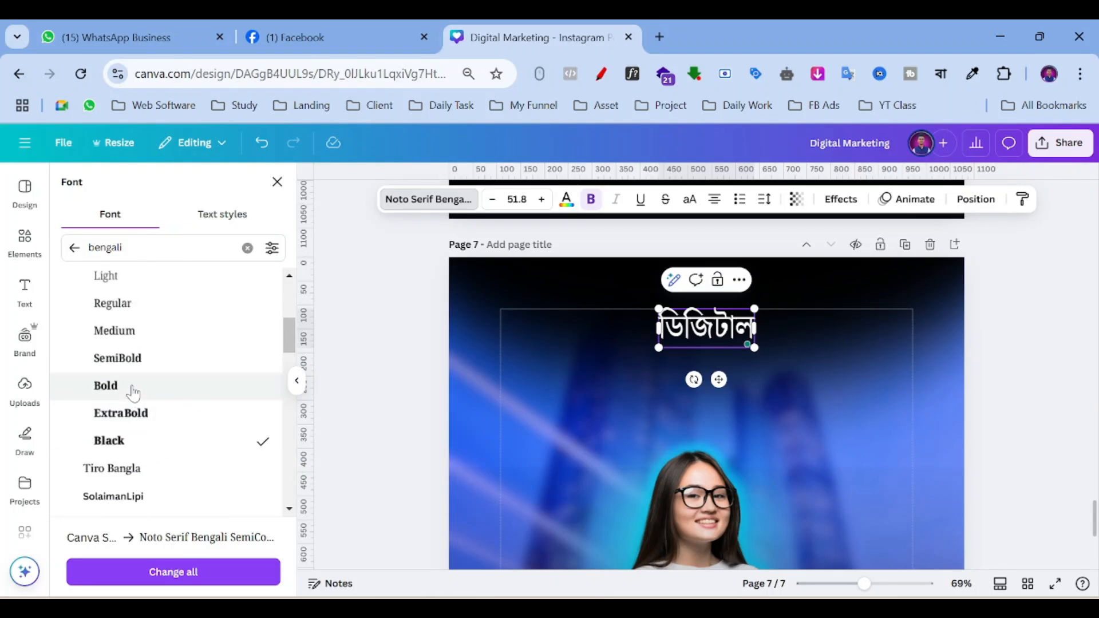
pyautogui.scroll(-3, 134, 390)
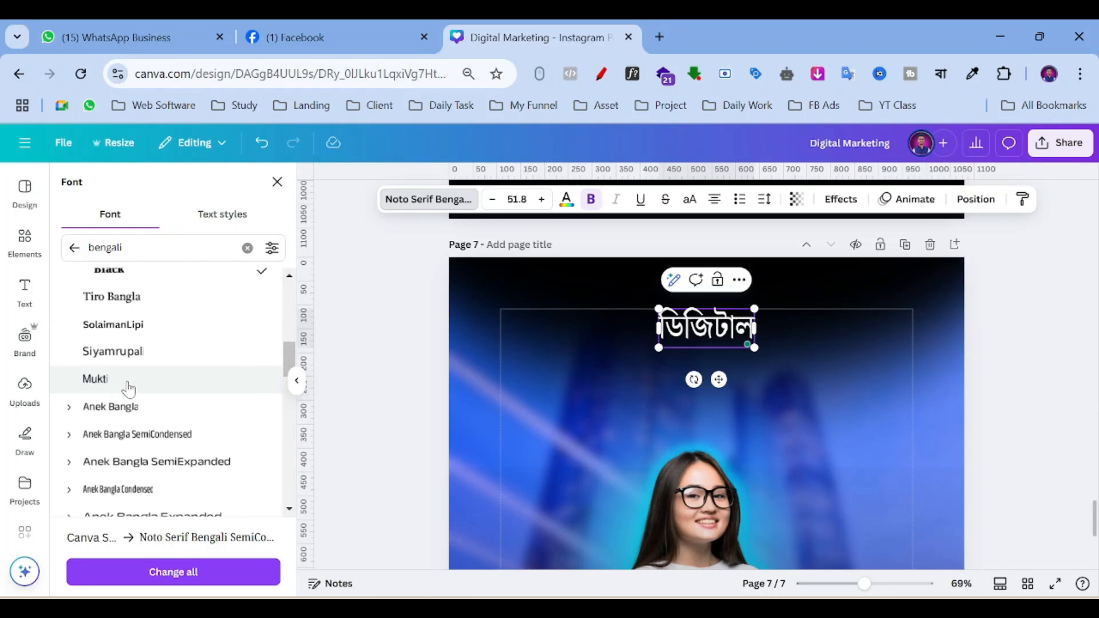
pyautogui.scroll(6, 127, 387)
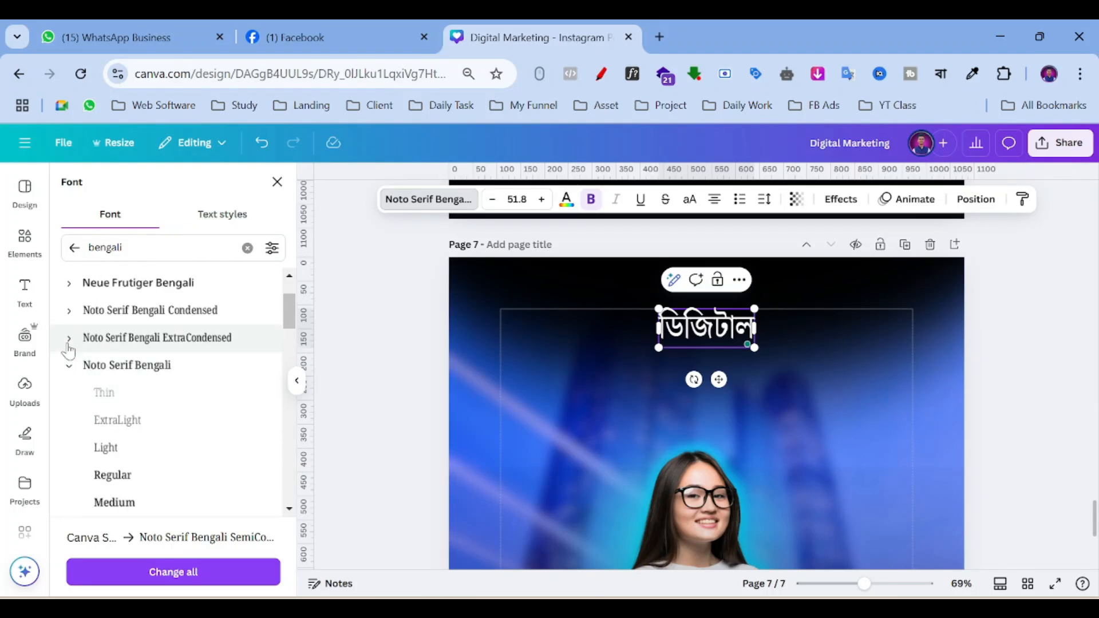
# Switch the heading to Noto Serif Bengali ExtraCondensed, settling on the Bold weight after trying others.
pyautogui.click(68, 344)
pyautogui.click(139, 500)
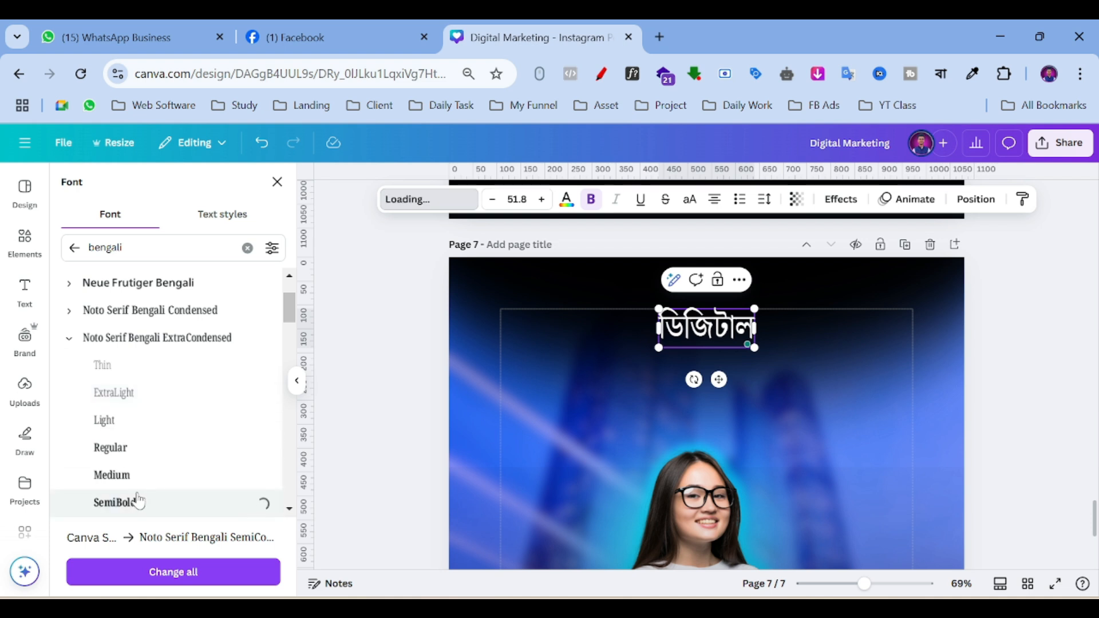
pyautogui.scroll(-2, 129, 458)
pyautogui.click(122, 479)
pyautogui.click(121, 496)
pyautogui.click(173, 571)
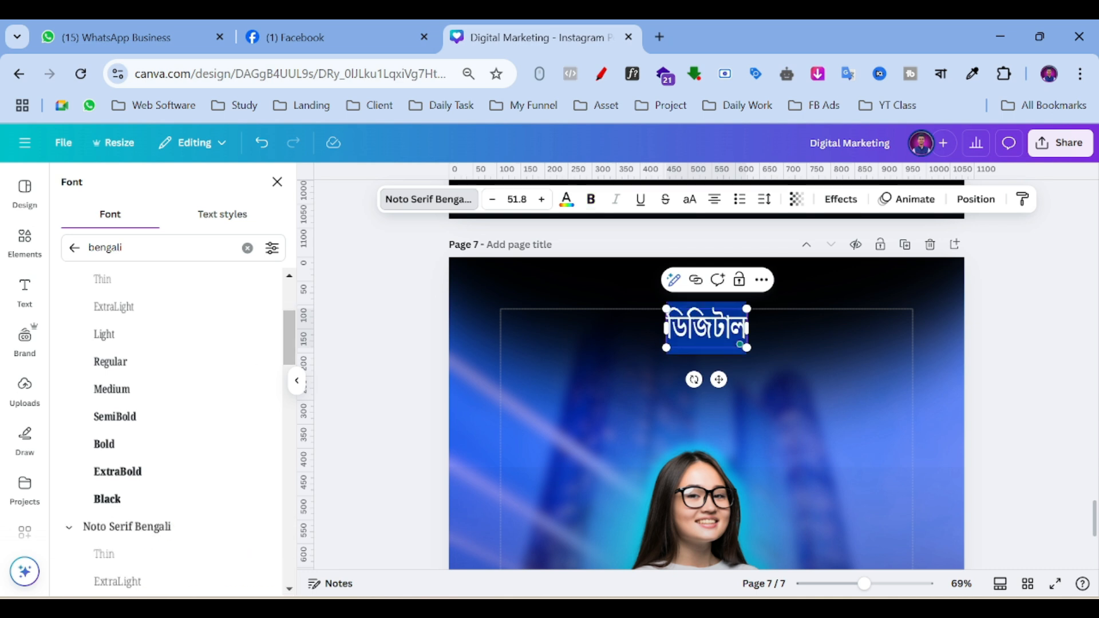
pyautogui.click(149, 498)
pyautogui.click(153, 472)
pyautogui.click(154, 456)
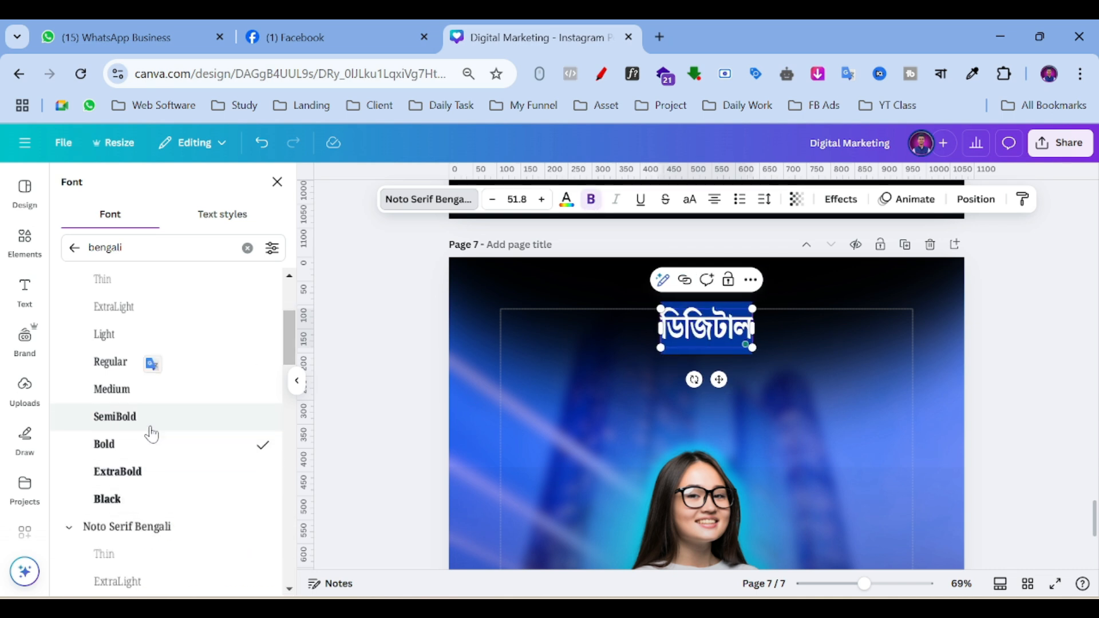
pyautogui.click(151, 430)
pyautogui.click(148, 446)
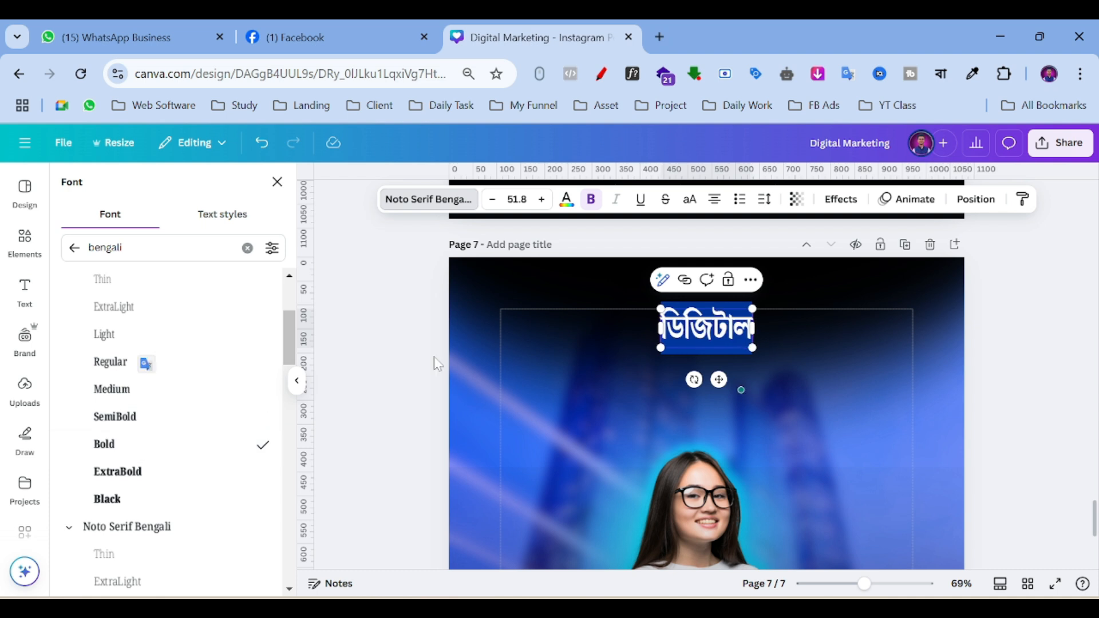
pyautogui.scroll(2, 172, 371)
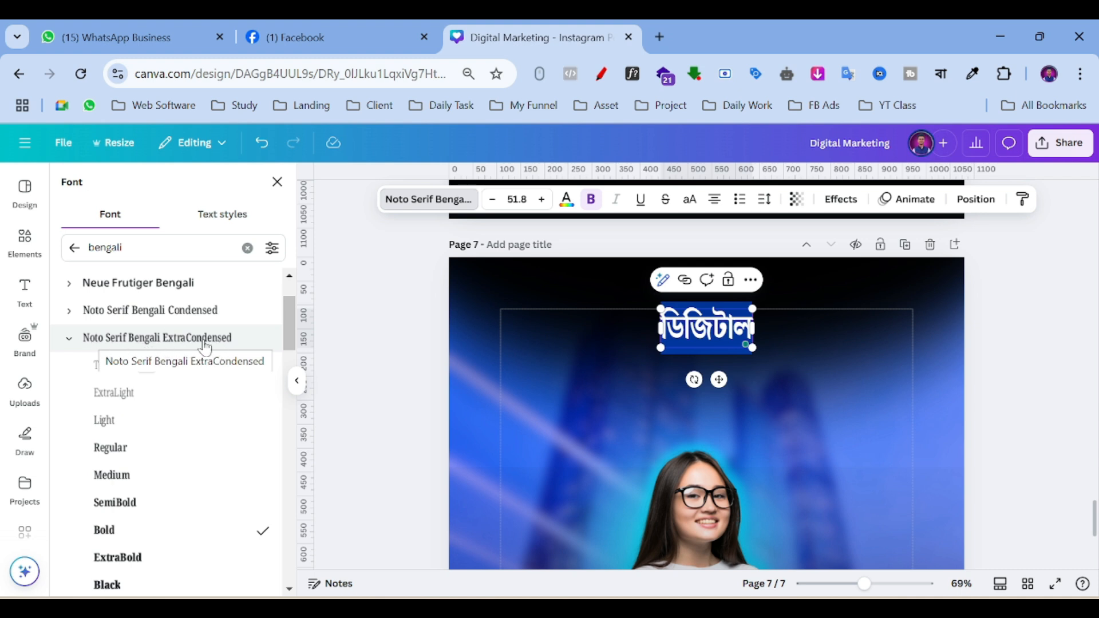
# Recentre the ডিজিটাল heading horizontally near the top of the page.
pyautogui.click(382, 347)
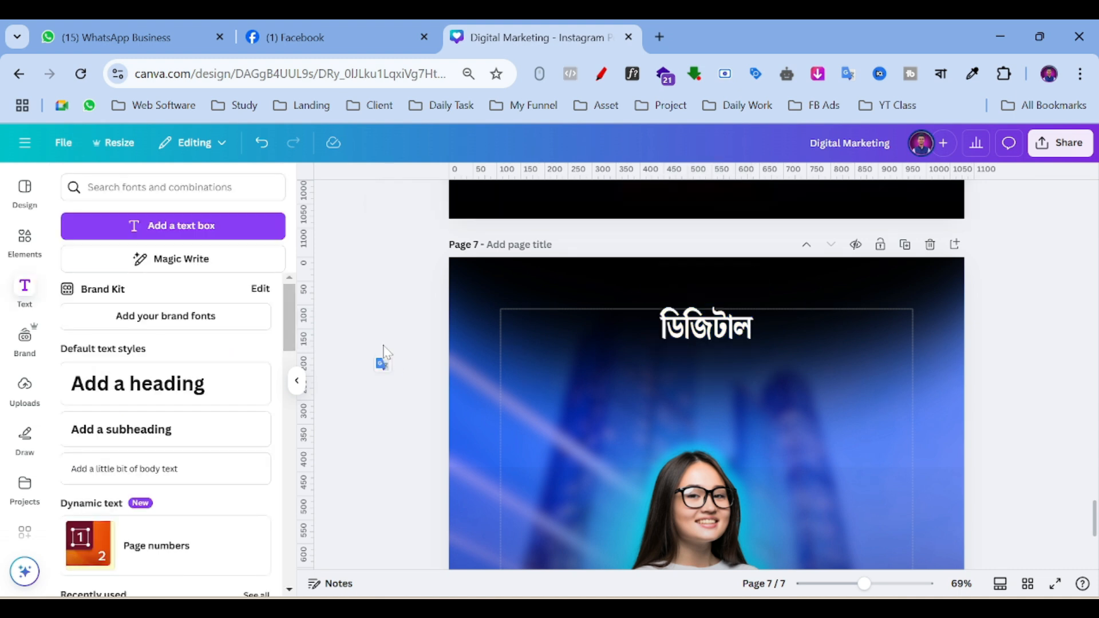
pyautogui.moveTo(720, 321)
pyautogui.mouseDown()
pyautogui.moveTo(720, 339)
pyautogui.moveTo(722, 325)
pyautogui.mouseUp()
pyautogui.scroll(8, 636, 368)
pyautogui.scroll(-12, 658, 372)
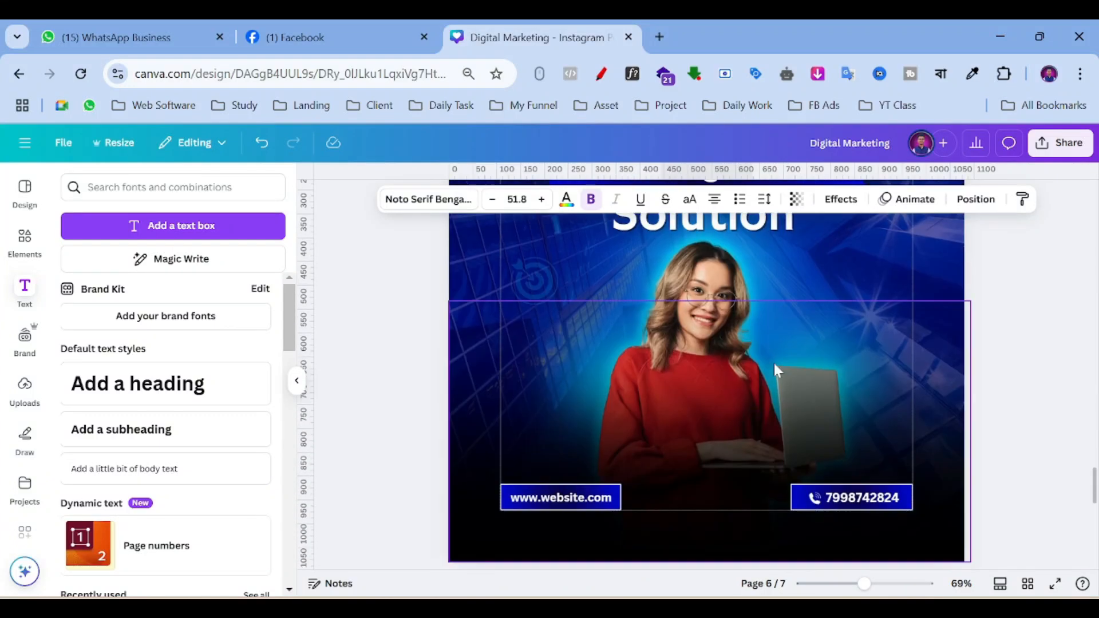
# Search Elements for 'shape' and add a square to page 7.
pyautogui.click(626, 398)
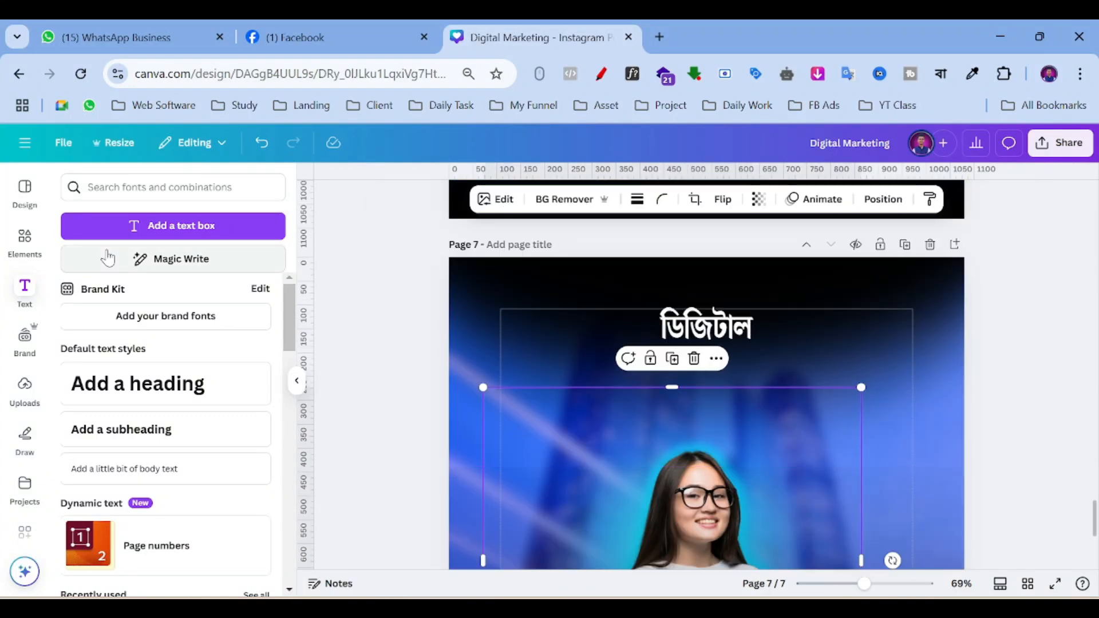
pyautogui.click(24, 243)
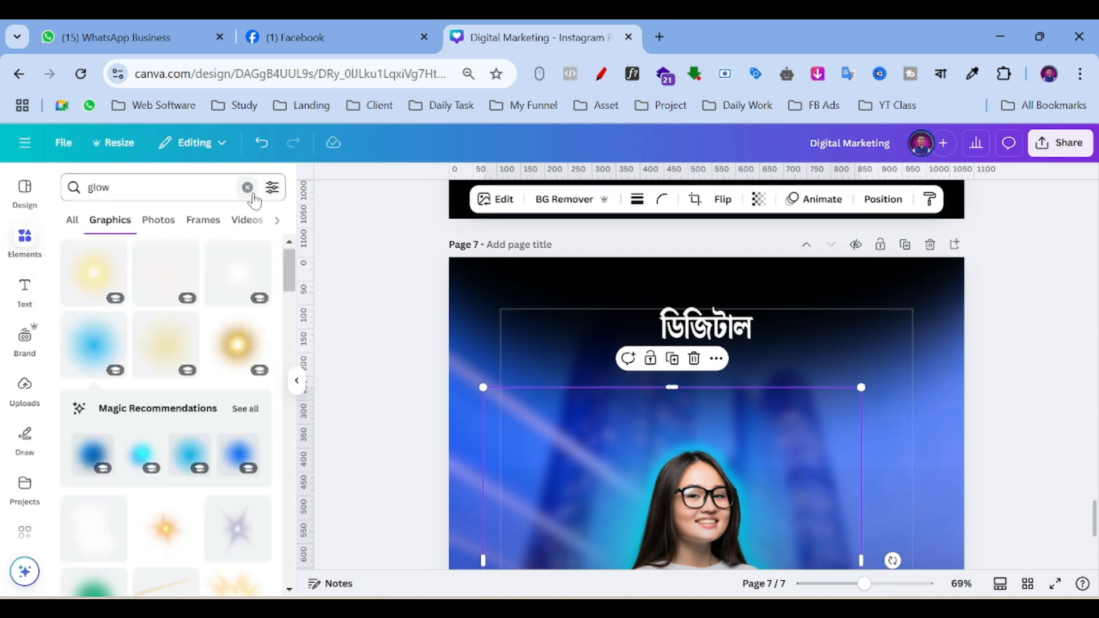
pyautogui.click(248, 188)
pyautogui.write('shape')
pyautogui.press('Return')
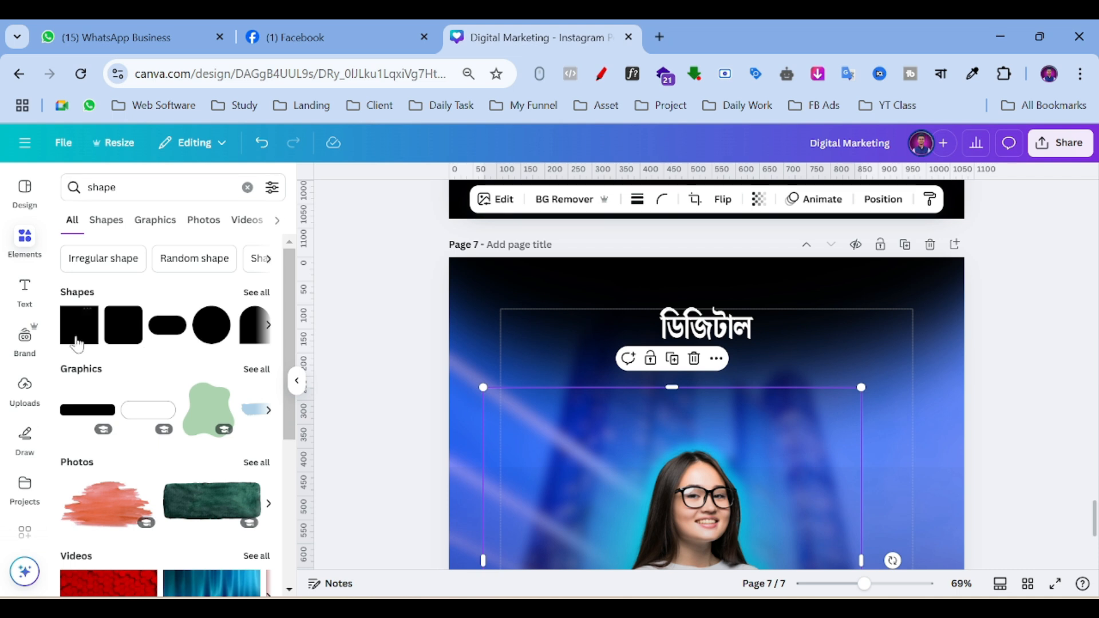
pyautogui.click(73, 335)
# Move the square just under the heading and stretch it into a wide, thin centred bar.
pyautogui.click(848, 404)
pyautogui.click(712, 487)
pyautogui.moveTo(713, 483); pyautogui.dragTo(706, 395)
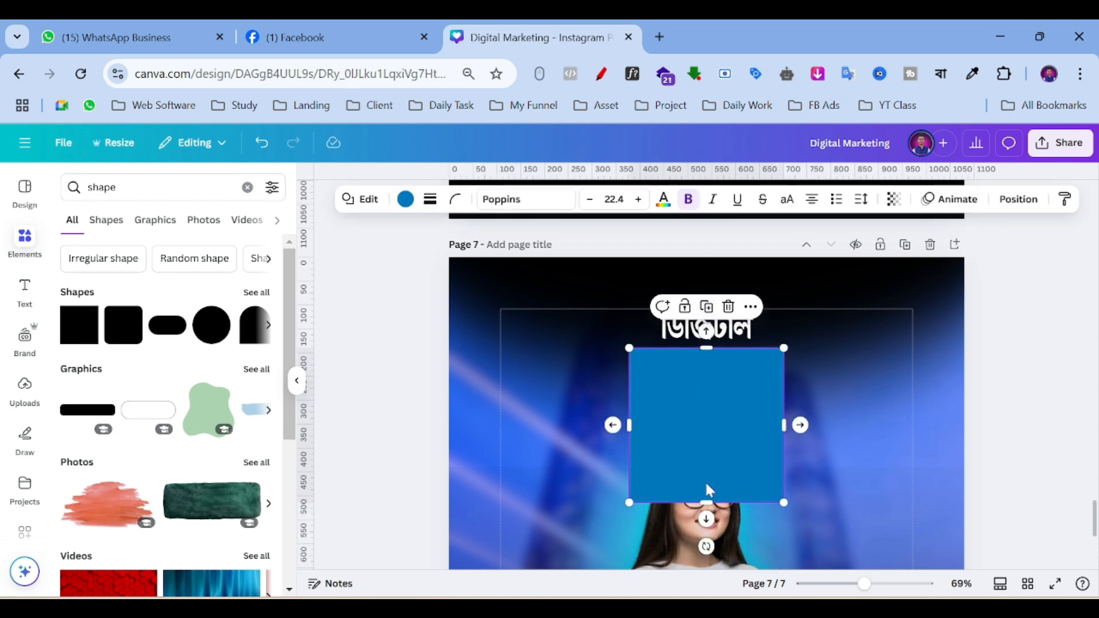
pyautogui.moveTo(701, 503); pyautogui.dragTo(697, 387)
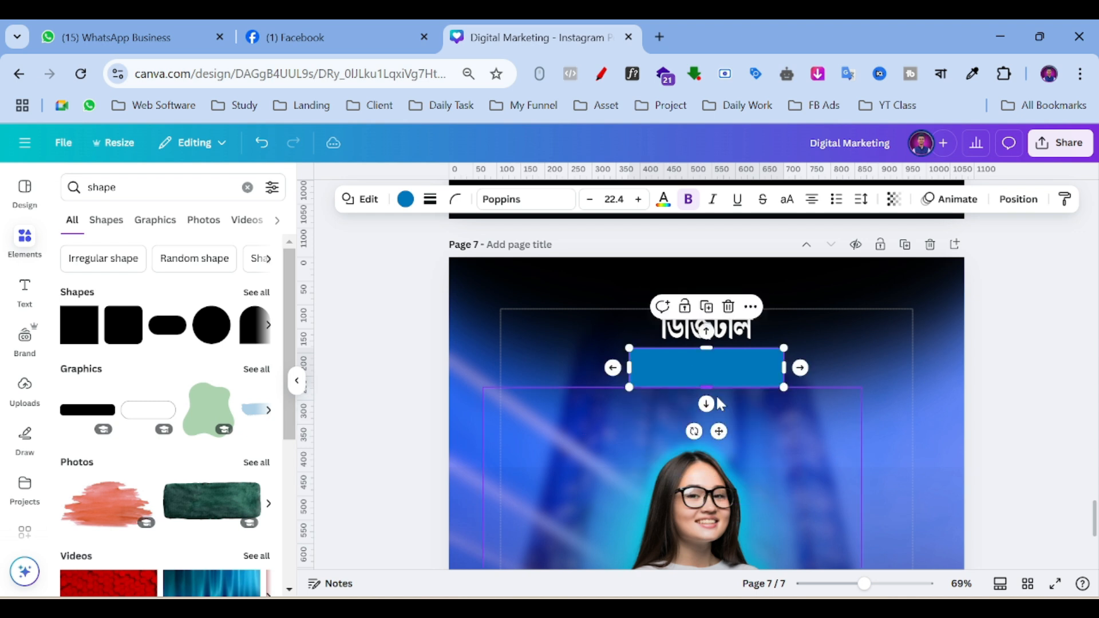
pyautogui.moveTo(786, 370); pyautogui.dragTo(843, 368)
pyautogui.moveTo(629, 368); pyautogui.dragTo(591, 369)
pyautogui.moveTo(758, 371); pyautogui.dragTo(756, 372)
pyautogui.click(929, 389)
pyautogui.click(747, 376)
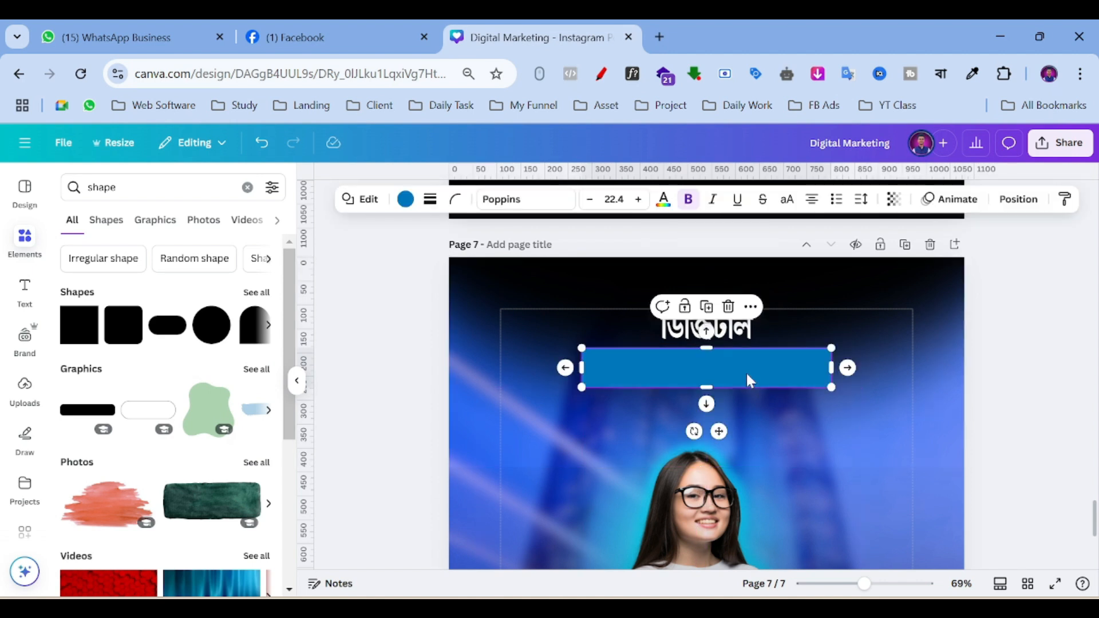
pyautogui.scroll(9, 746, 372)
pyautogui.scroll(-5, 703, 345)
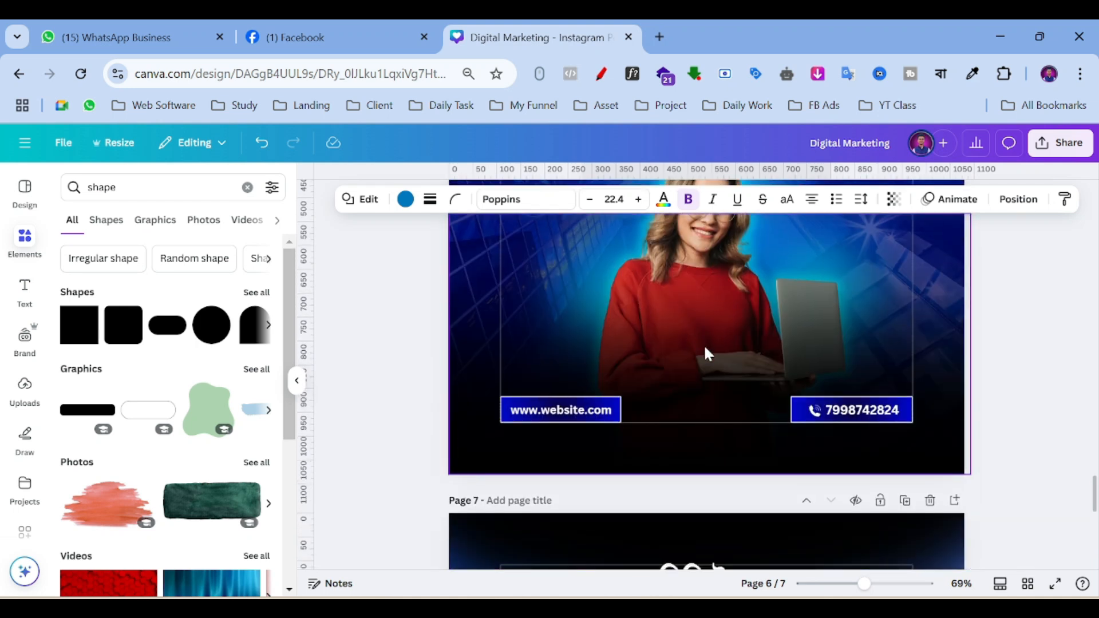
pyautogui.scroll(-5, 703, 344)
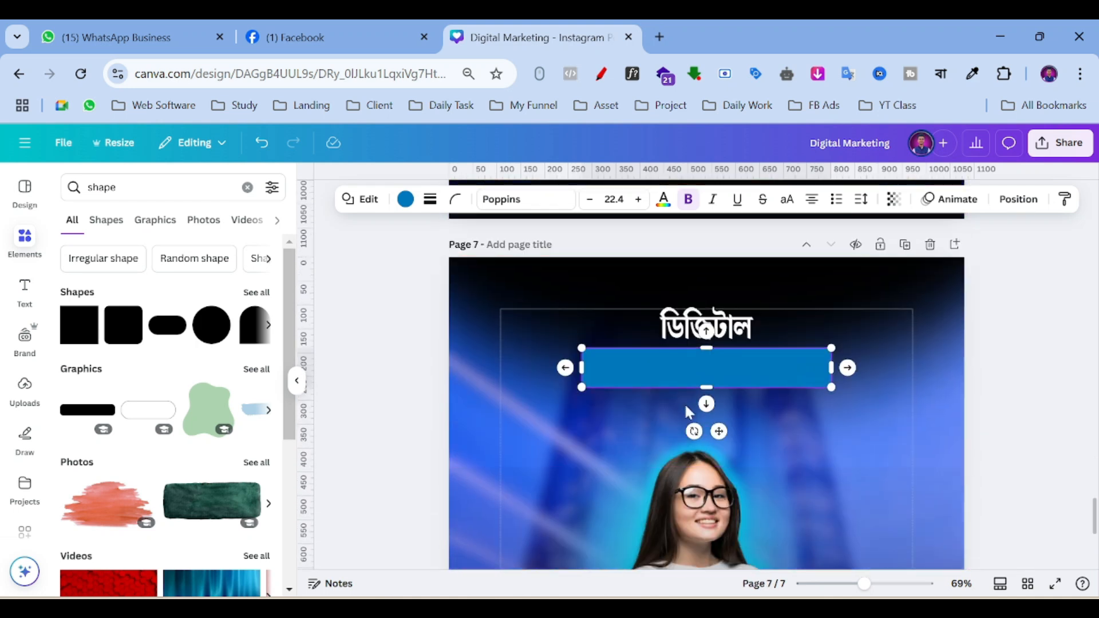
# Fill the bar with a circular gradient from #0008C3 to dark navy #00012B.
pyautogui.click(405, 199)
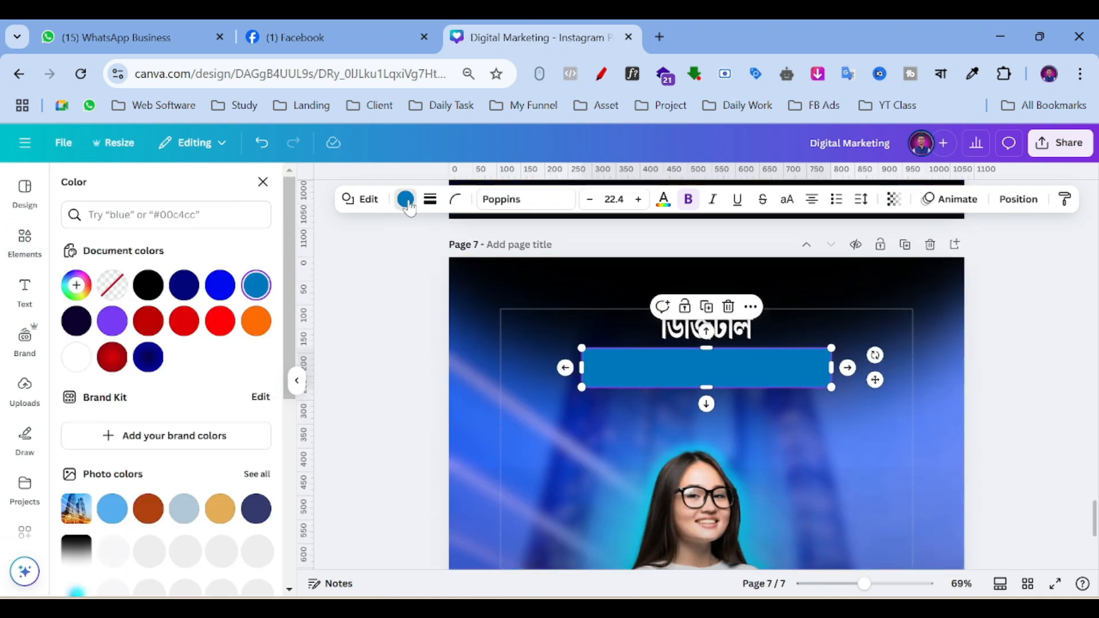
pyautogui.click(77, 284)
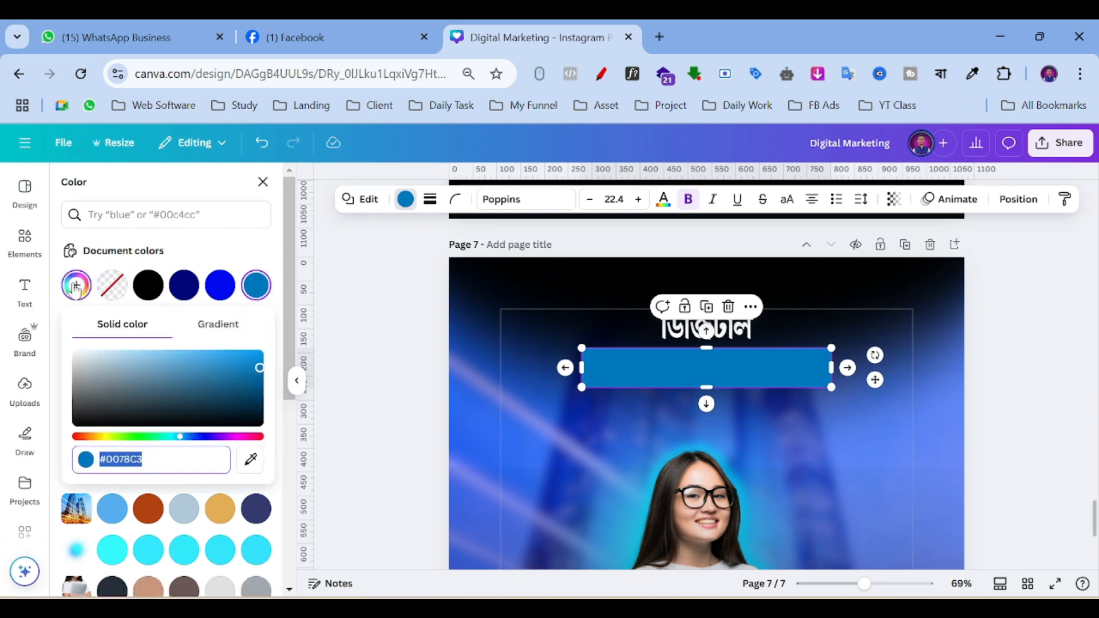
pyautogui.click(198, 437)
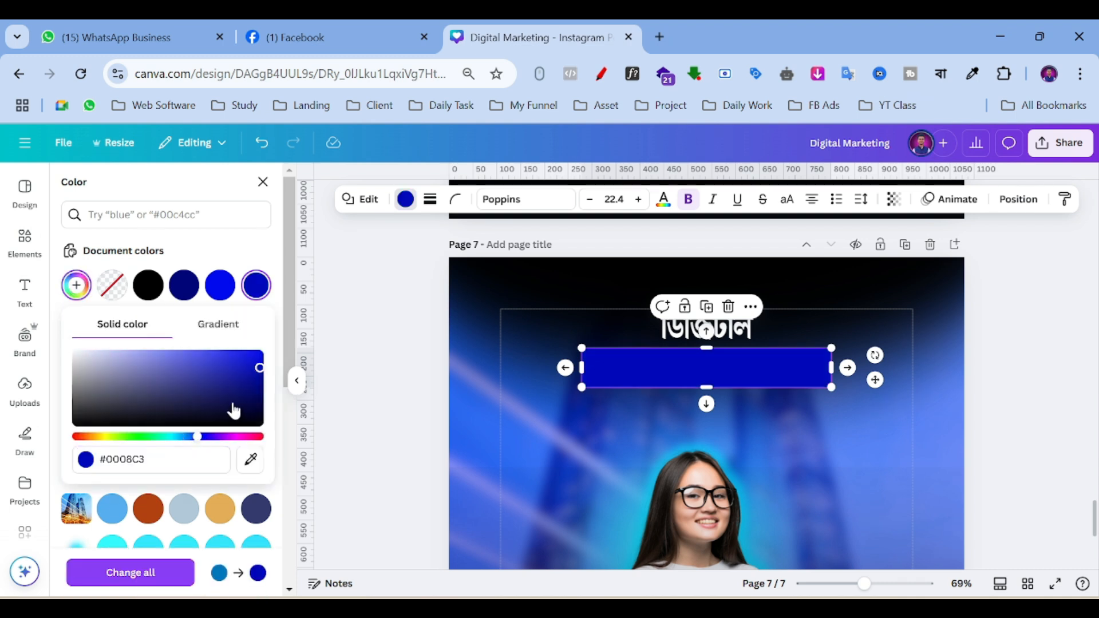
pyautogui.click(216, 328)
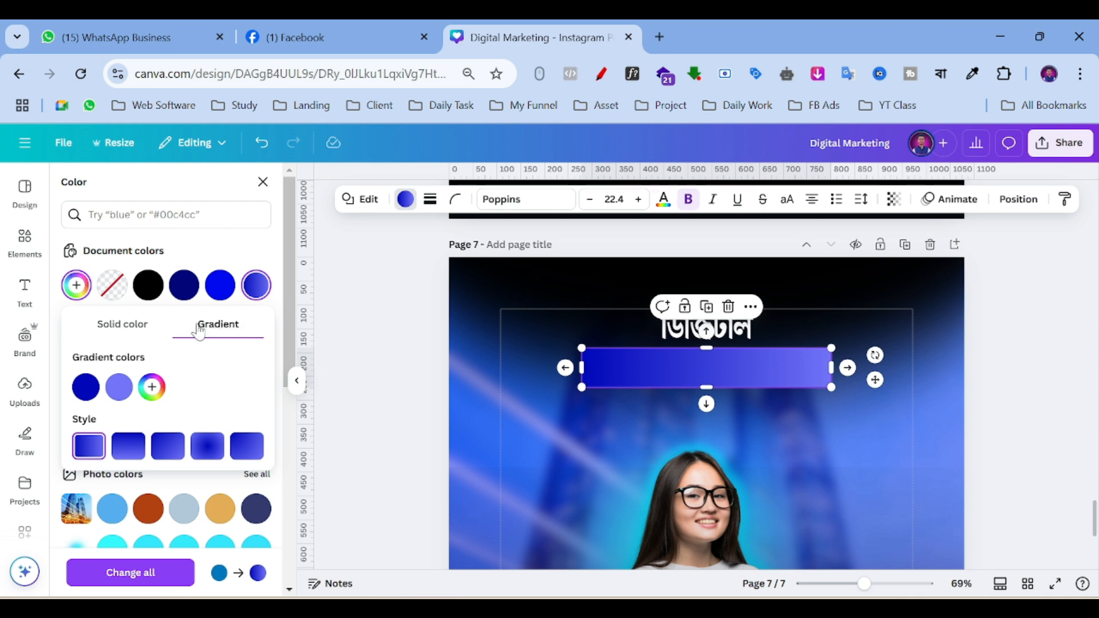
pyautogui.click(119, 387)
pyautogui.moveTo(297, 474); pyautogui.dragTo(303, 475)
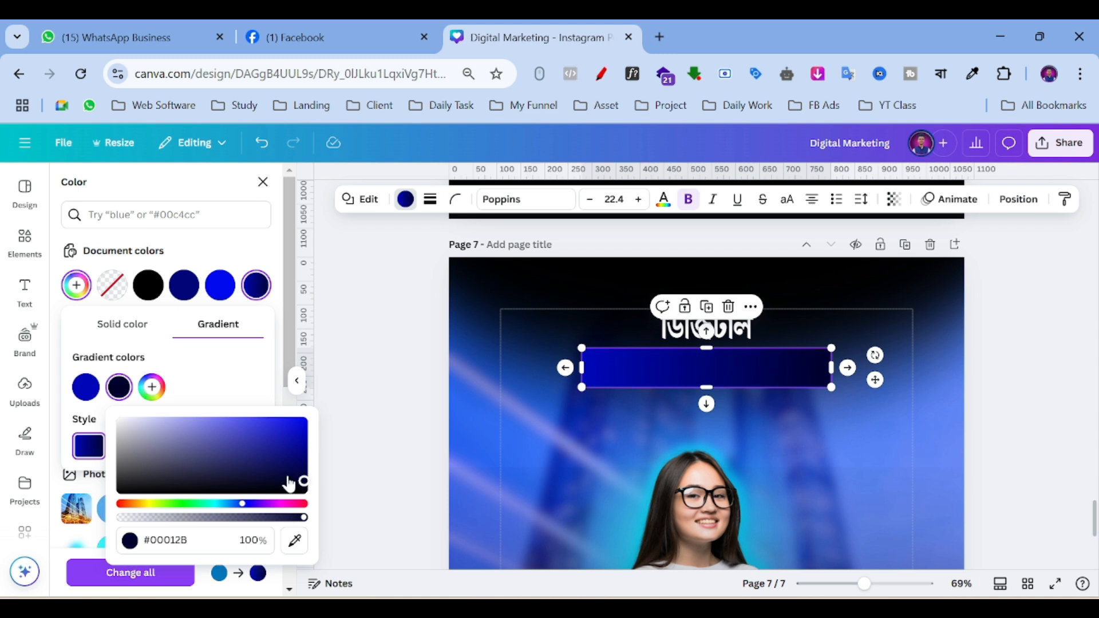
pyautogui.click(87, 389)
pyautogui.click(86, 389)
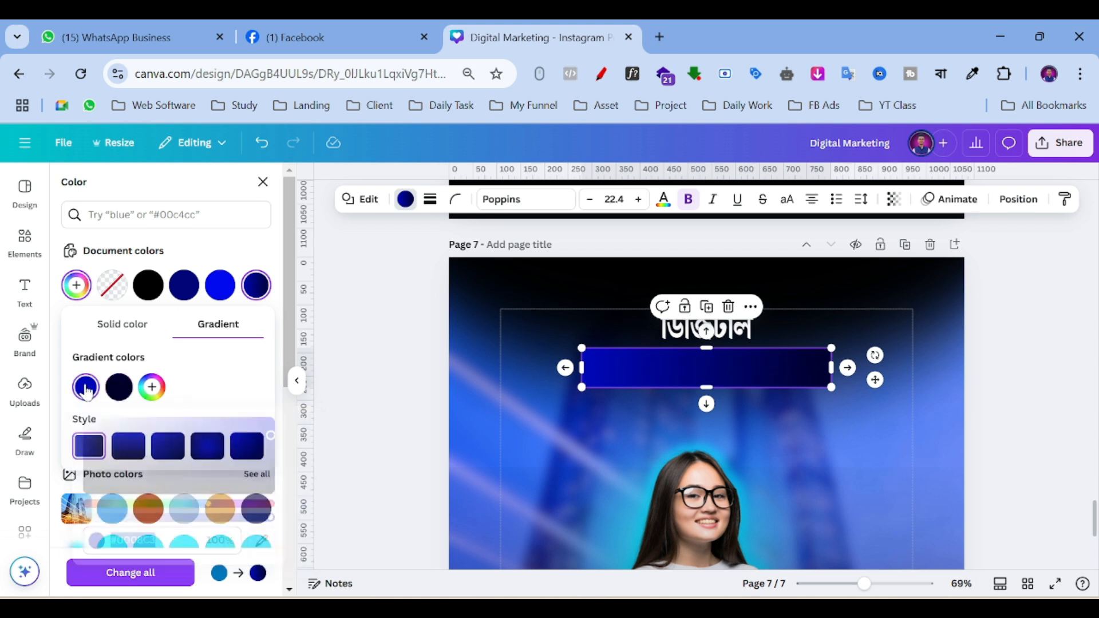
pyautogui.click(169, 452)
pyautogui.click(219, 456)
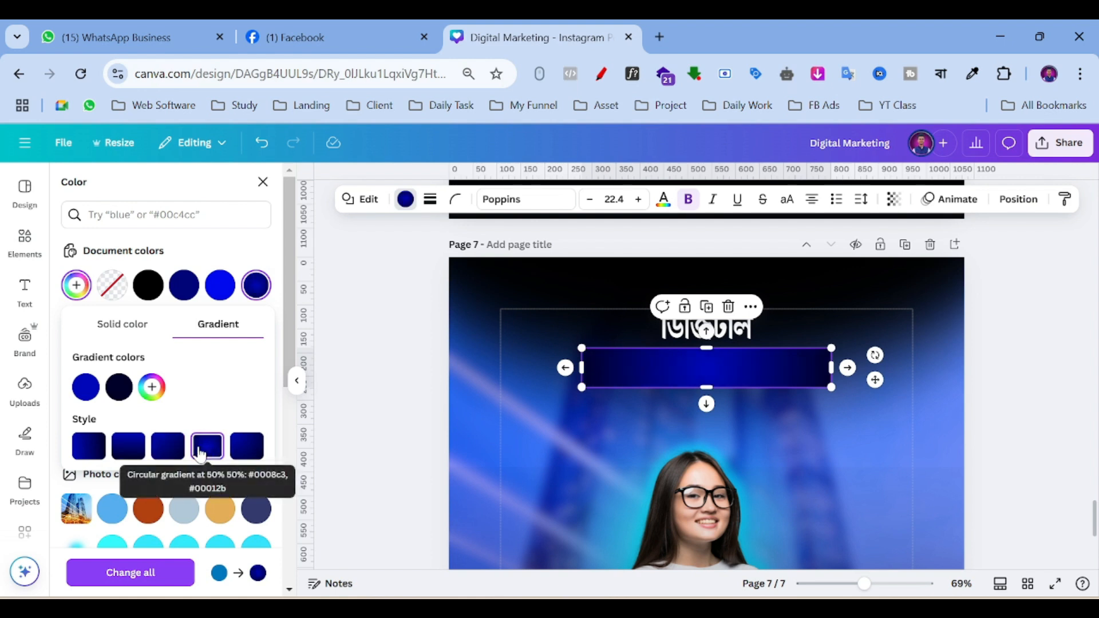
pyautogui.click(376, 380)
pyautogui.click(720, 338)
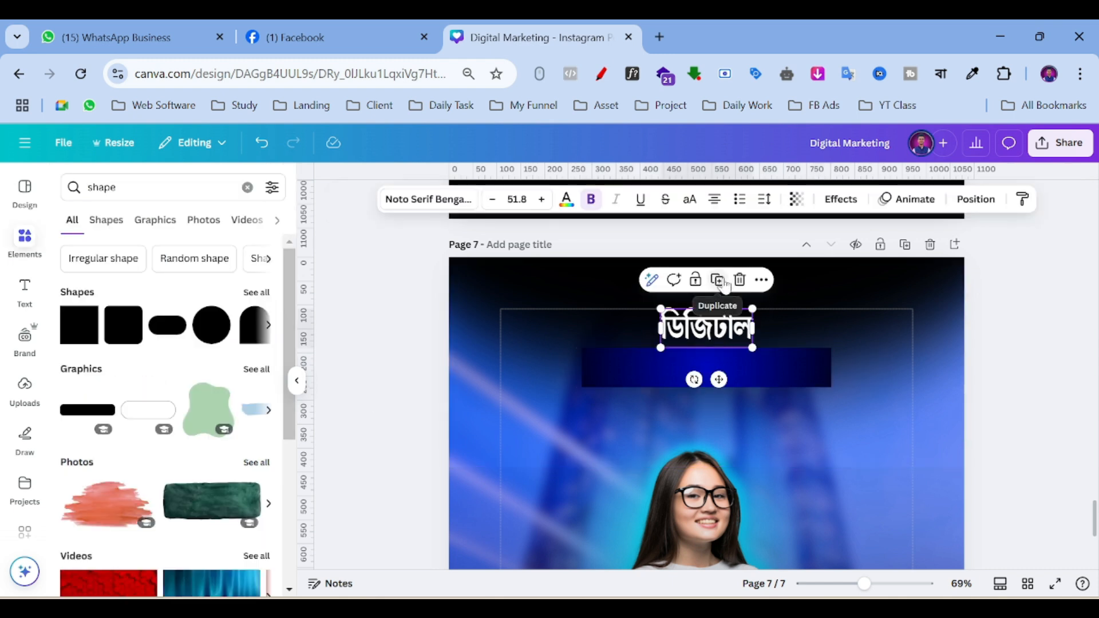
# Duplicate the heading and retype the copy as মার্কেটিং এবং সেলস using Bangla transliteration.
pyautogui.click(720, 283)
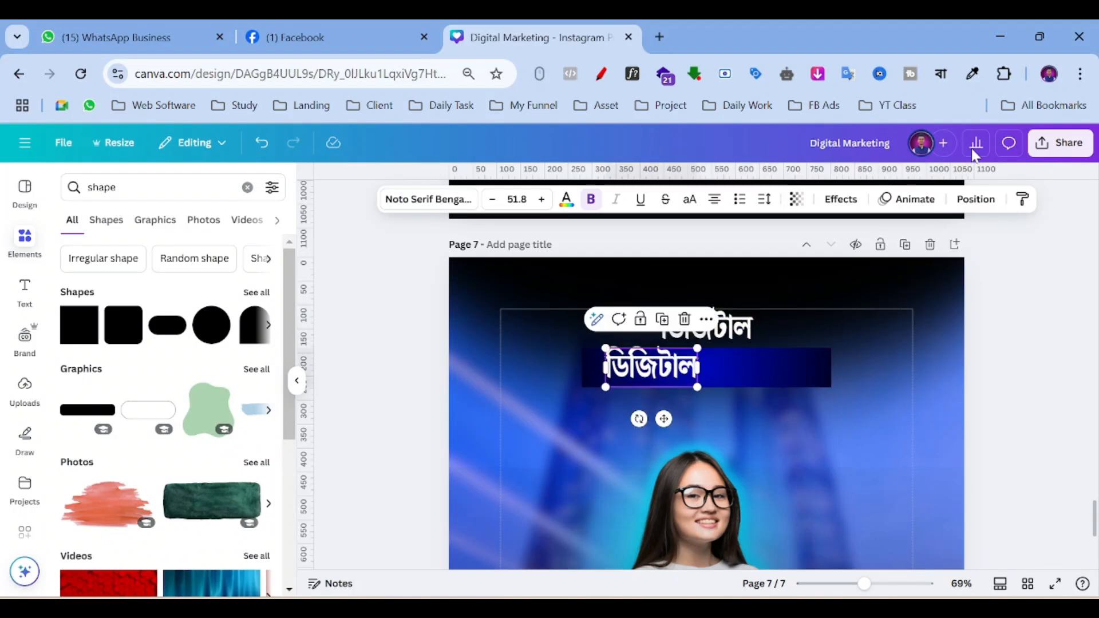
pyautogui.click(940, 74)
pyautogui.click(761, 109)
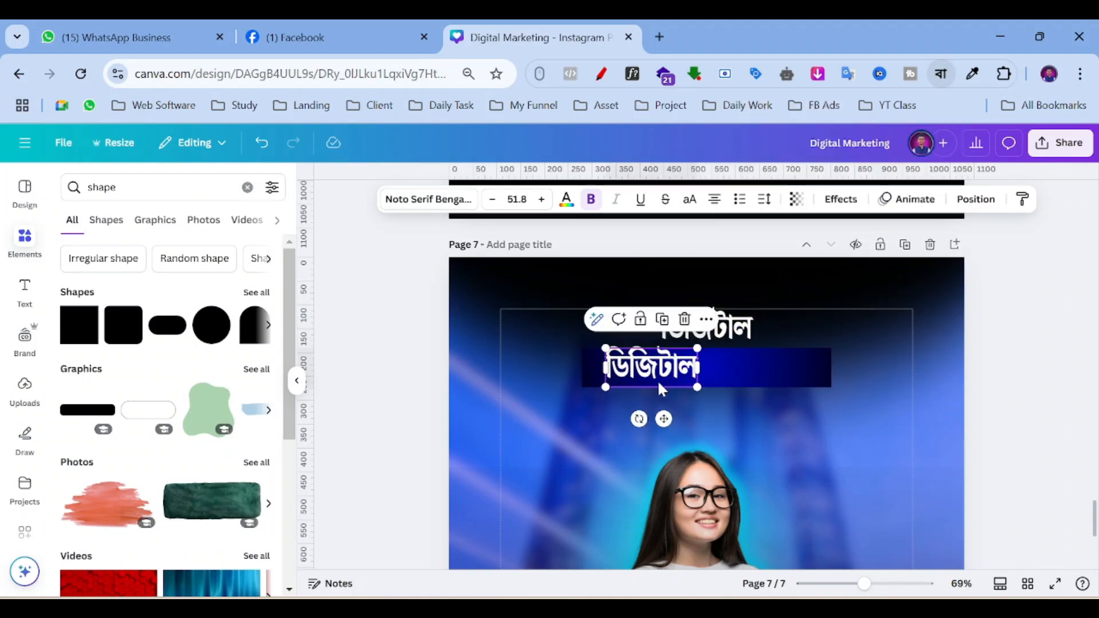
pyautogui.press('Return')
pyautogui.write('marketing')
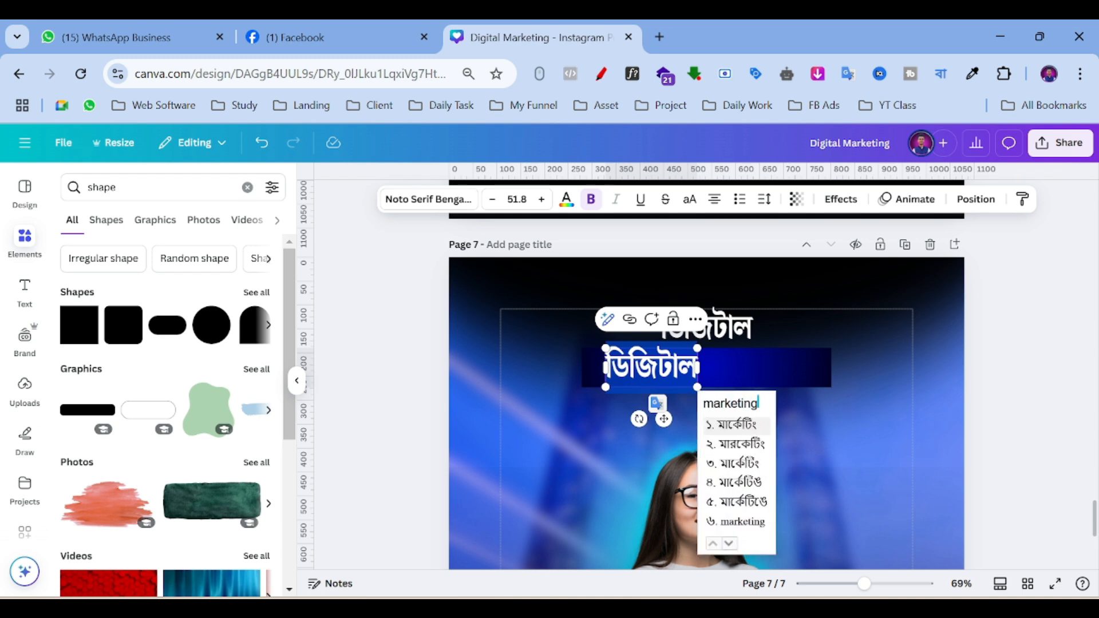
pyautogui.press('space')
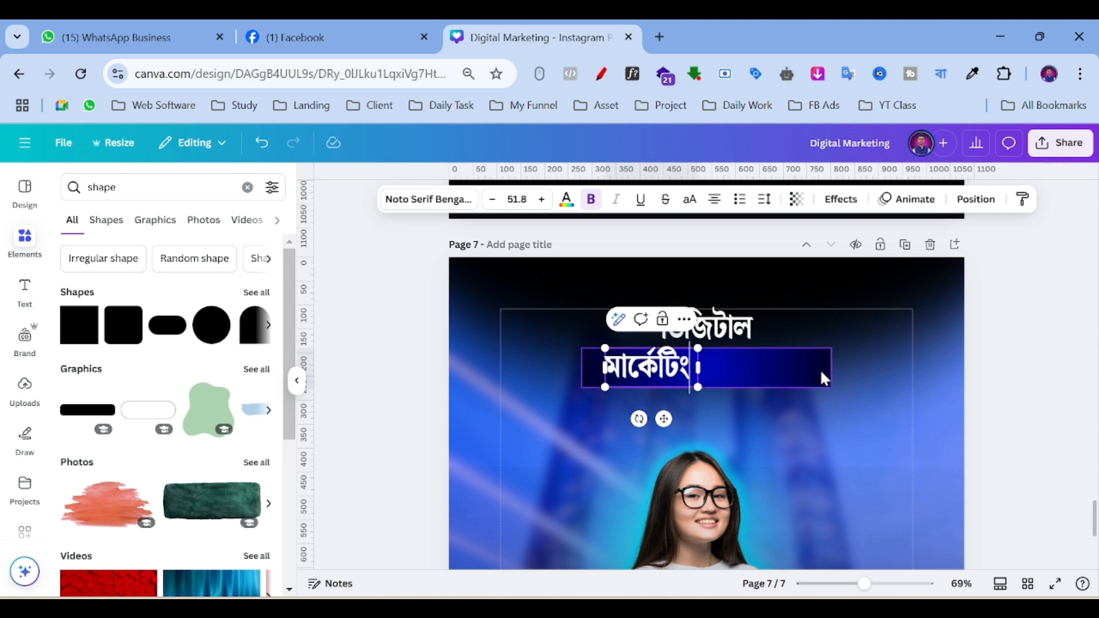
pyautogui.scroll(5, 820, 372)
pyautogui.scroll(-4, 813, 372)
pyautogui.scroll(-2, 727, 487)
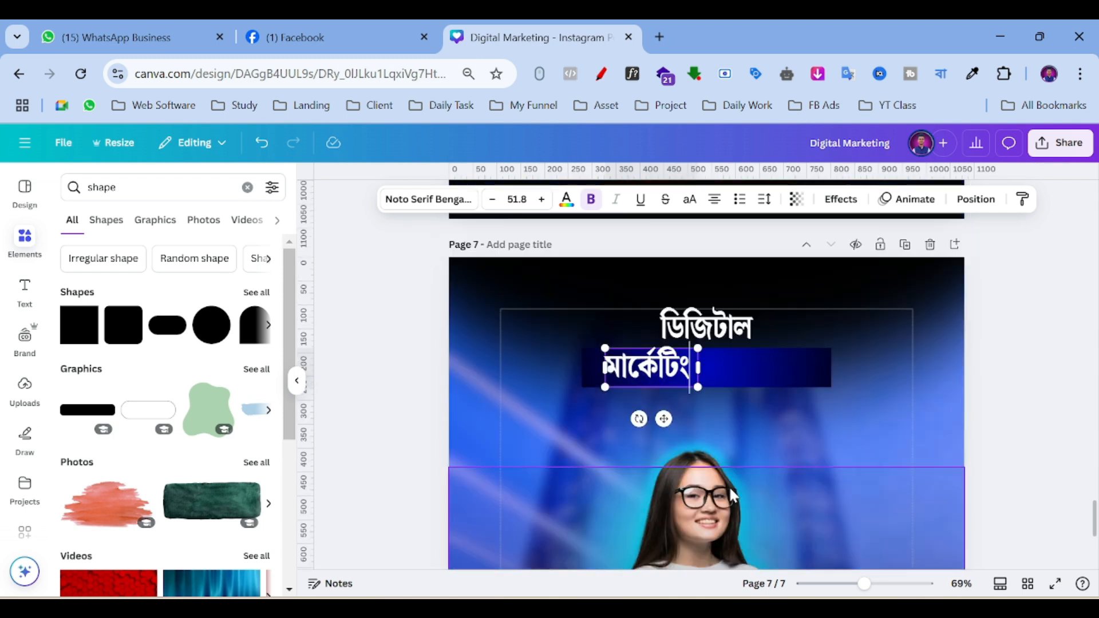
pyautogui.write('ebong ')
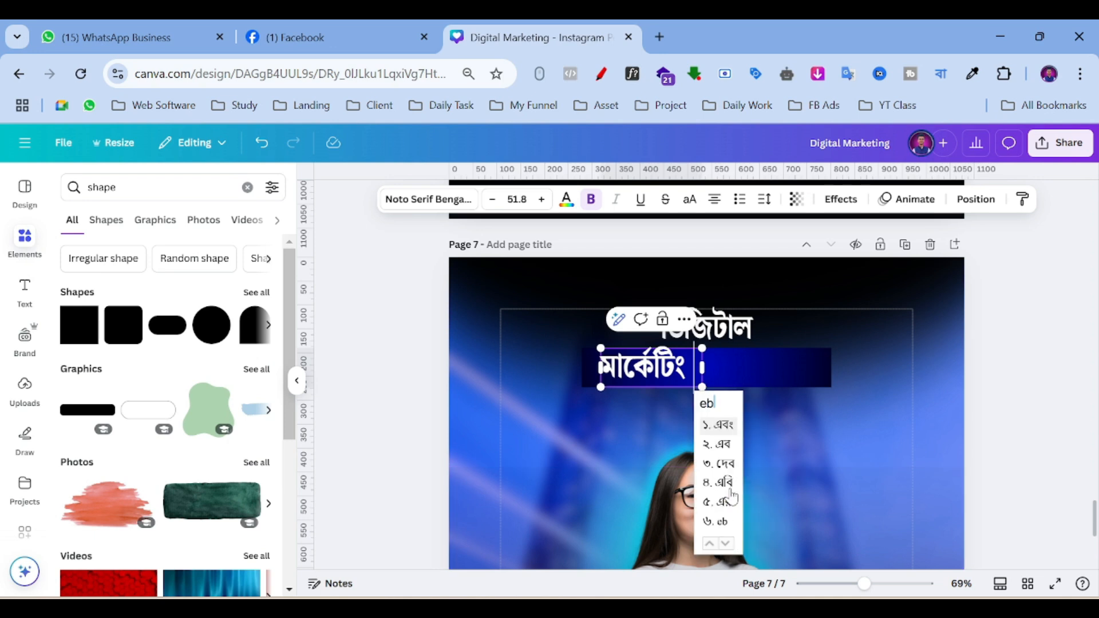
pyautogui.write('sales')
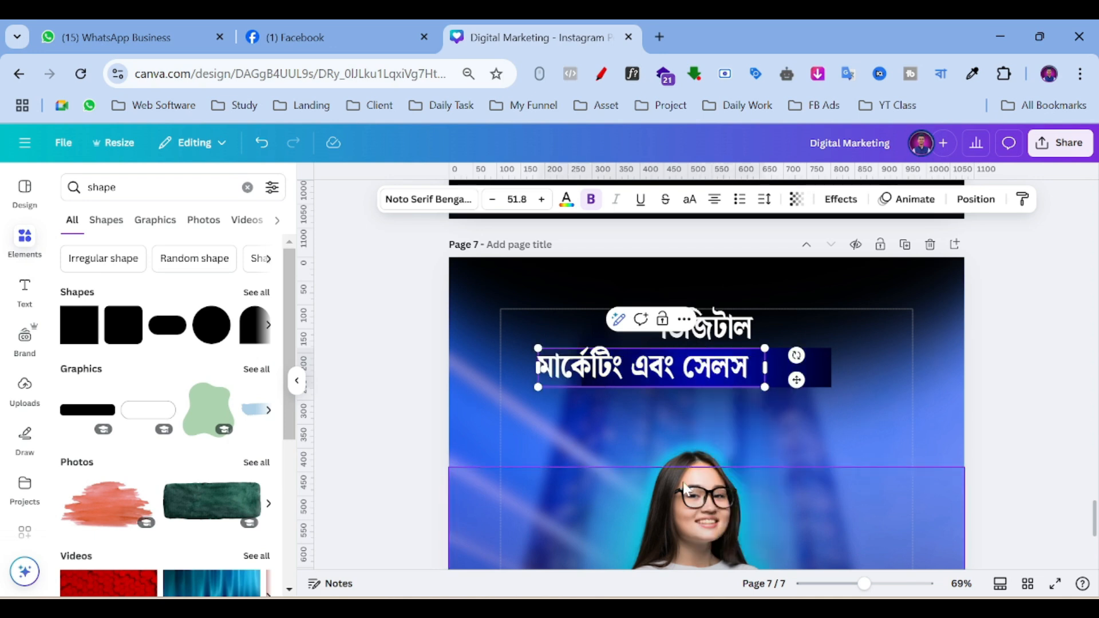
pyautogui.click(621, 380)
# Move the মার্কেটিং এবং সেলস line onto the bar and narrow its text box to fit.
pyautogui.moveTo(584, 369); pyautogui.dragTo(650, 365)
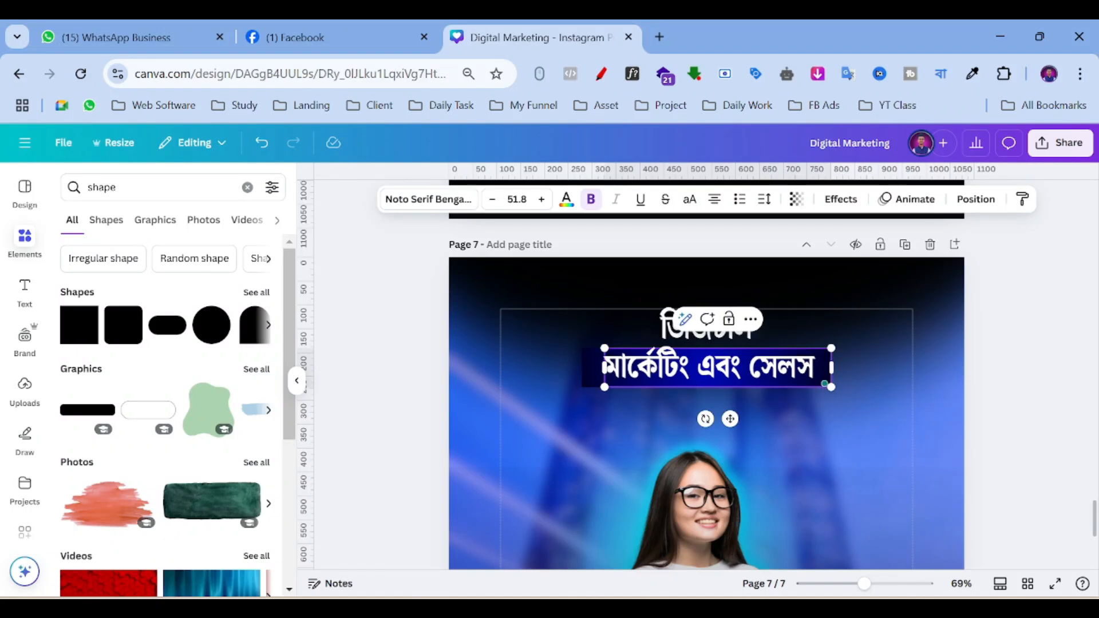
pyautogui.moveTo(830, 366); pyautogui.dragTo(827, 366)
pyautogui.click(886, 387)
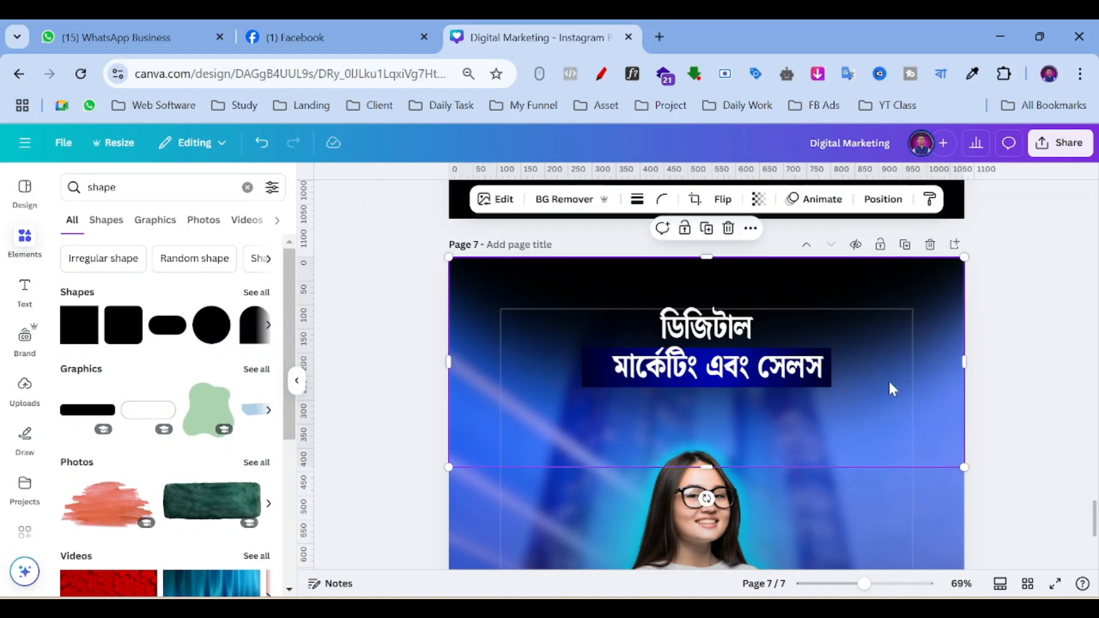
pyautogui.click(604, 380)
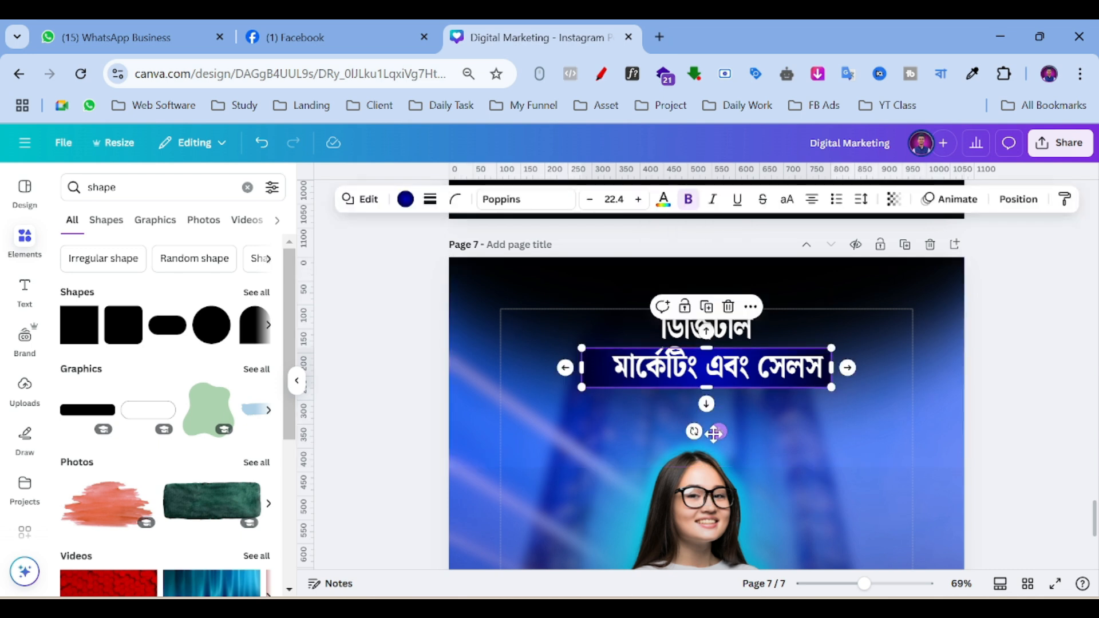
# Select the bar and মার্কেটিং এবং সেলস text together and align them to the middle.
pyautogui.click(726, 424)
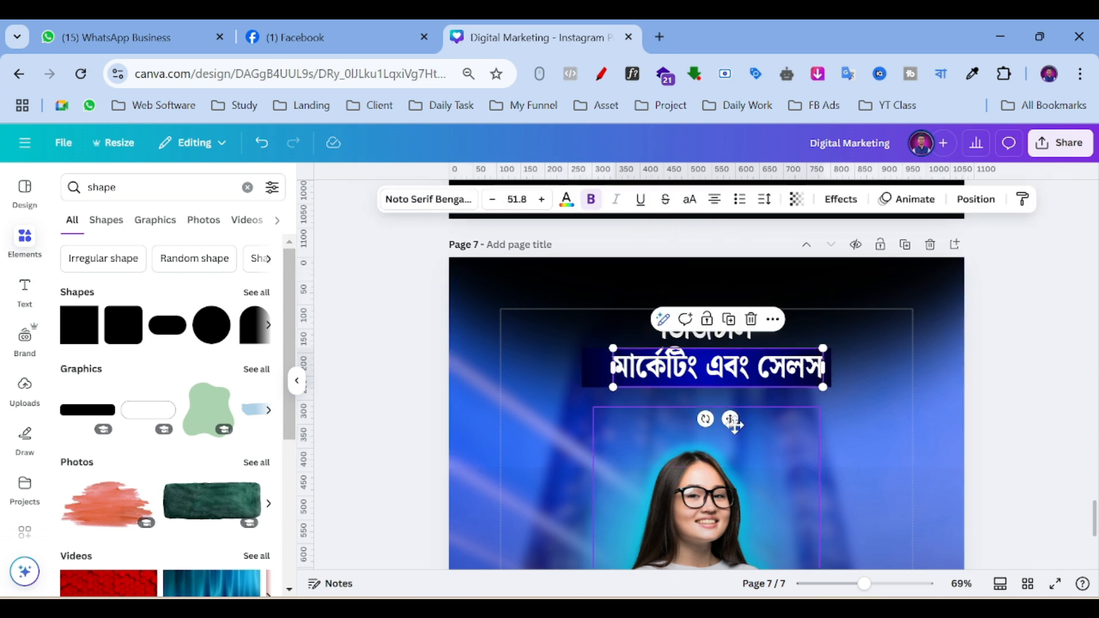
pyautogui.moveTo(730, 419); pyautogui.dragTo(719, 424)
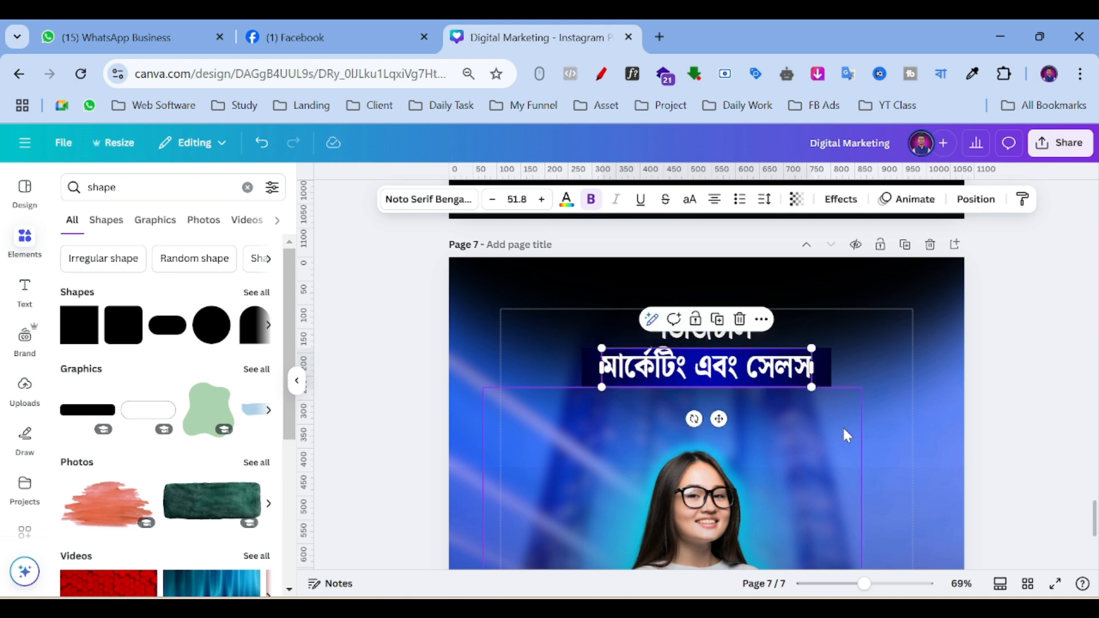
pyautogui.click(843, 434)
pyautogui.click(826, 369)
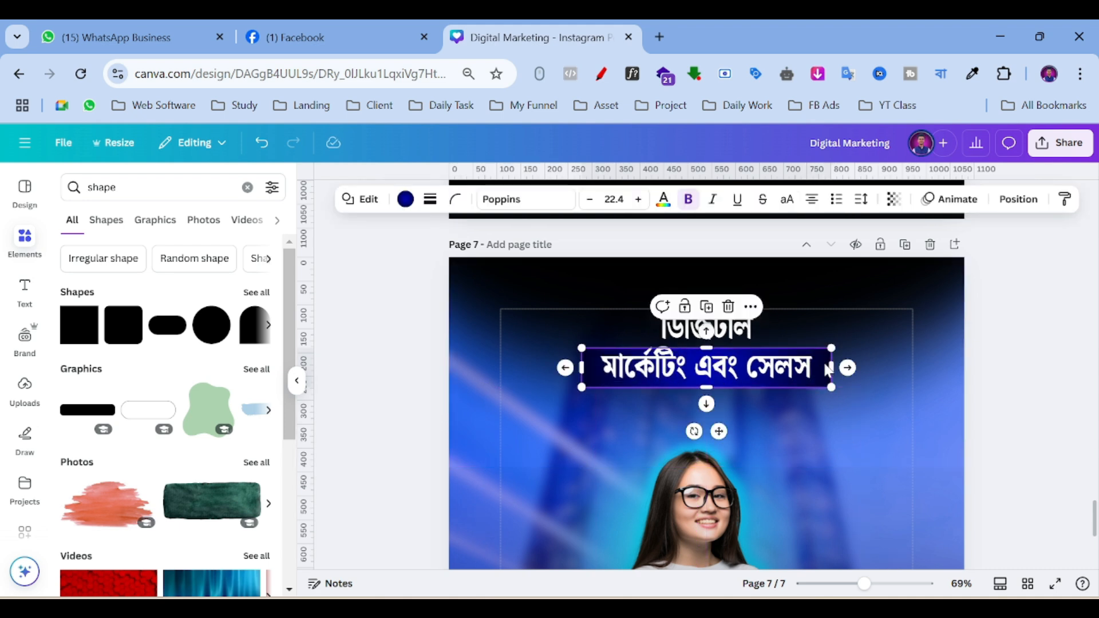
pyautogui.keyDown('shift'); pyautogui.click(757, 370); pyautogui.keyUp('shift')
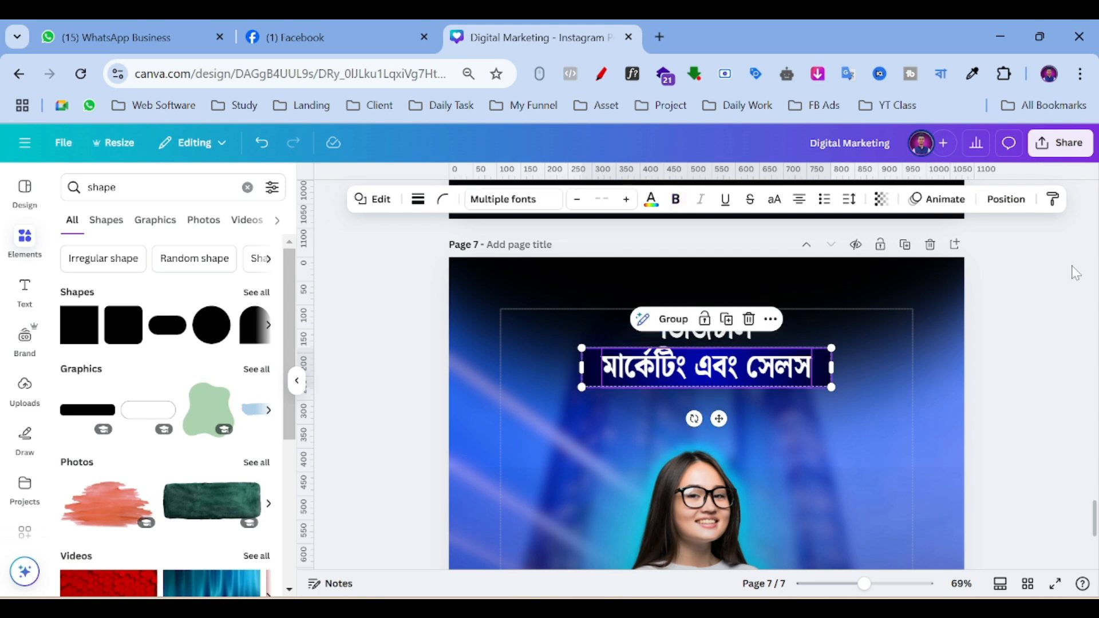
pyautogui.click(996, 210)
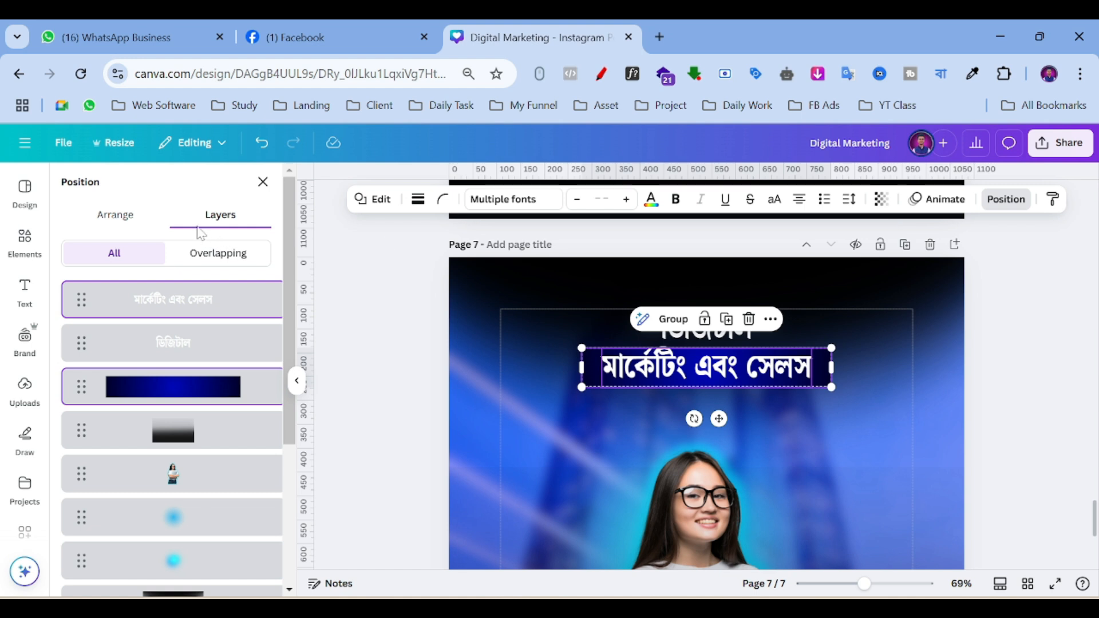
pyautogui.click(114, 215)
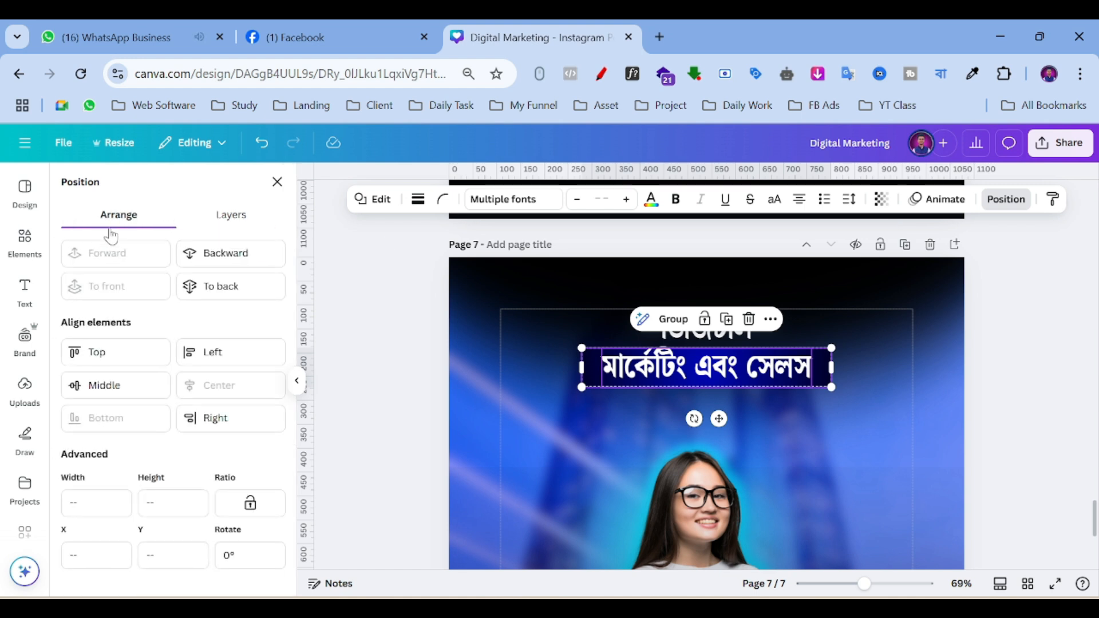
pyautogui.click(101, 389)
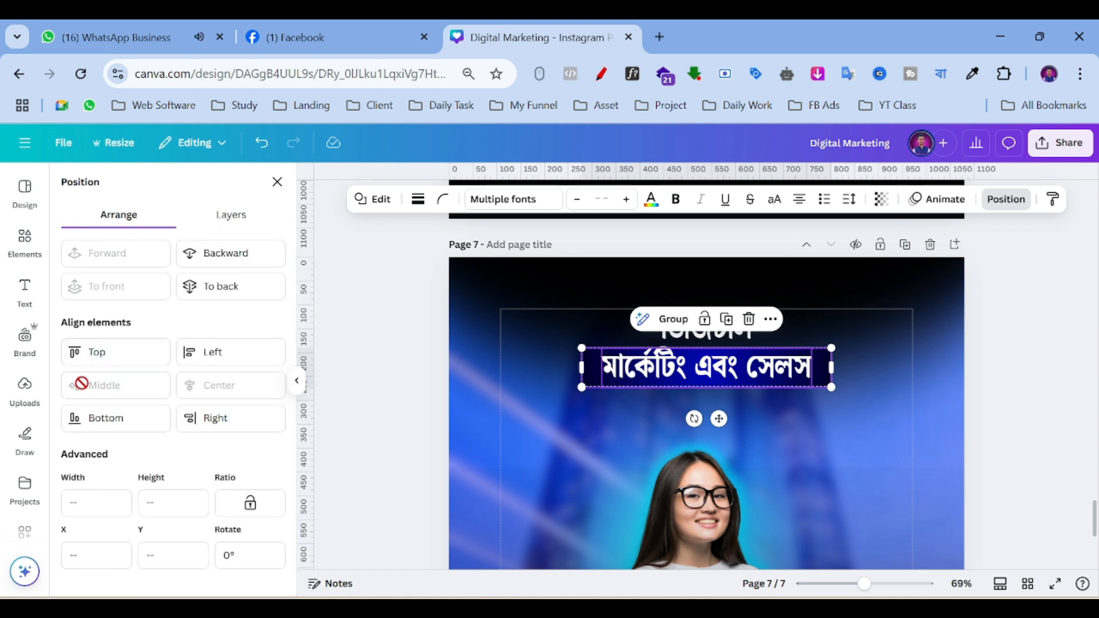
# Nudge the মার্কেটিং এবং সেলস text down to Y 193.5 so it sits centred in the bar.
pyautogui.click(874, 367)
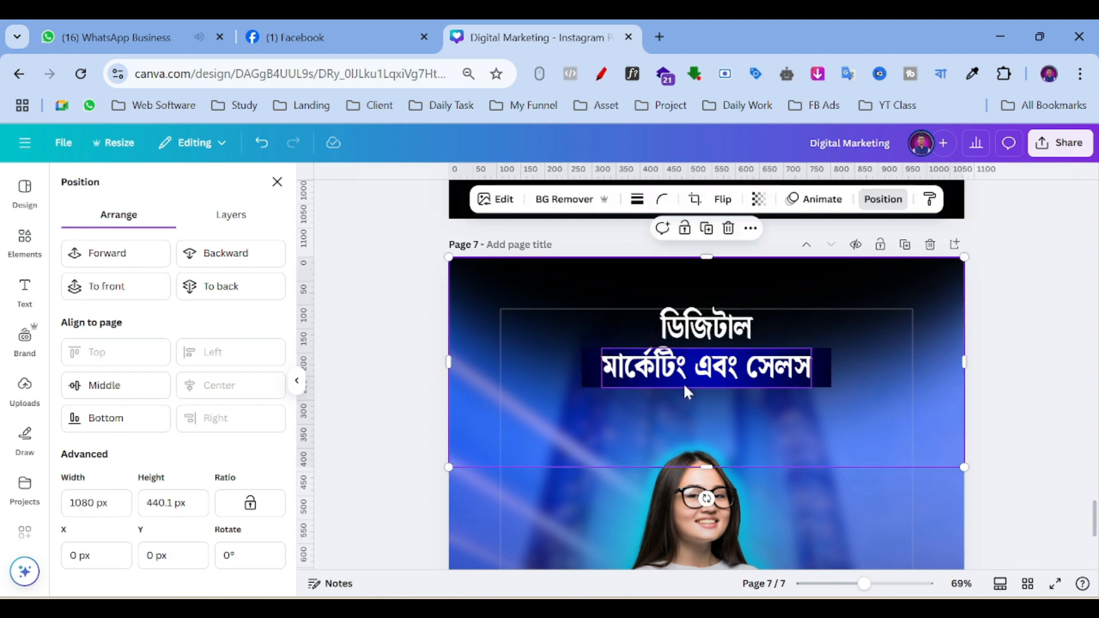
pyautogui.click(747, 373)
pyautogui.moveTo(744, 372); pyautogui.dragTo(739, 366)
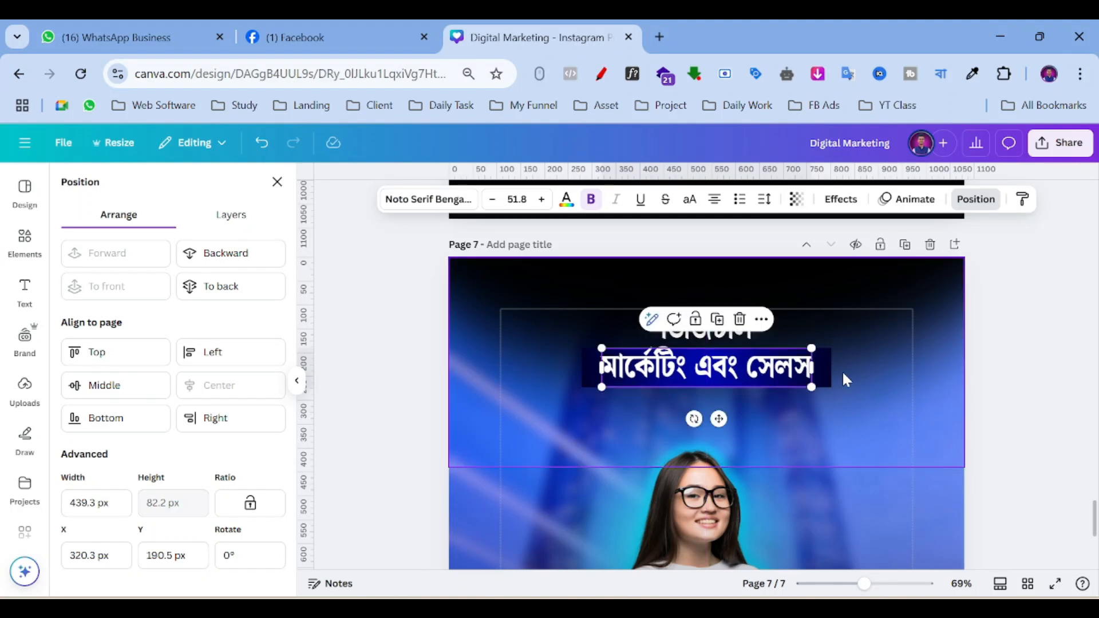
pyautogui.press('Down')
pyautogui.press('Down')
pyautogui.press('Down')
pyautogui.press('Down')
pyautogui.press('Down')
pyautogui.press('Down')
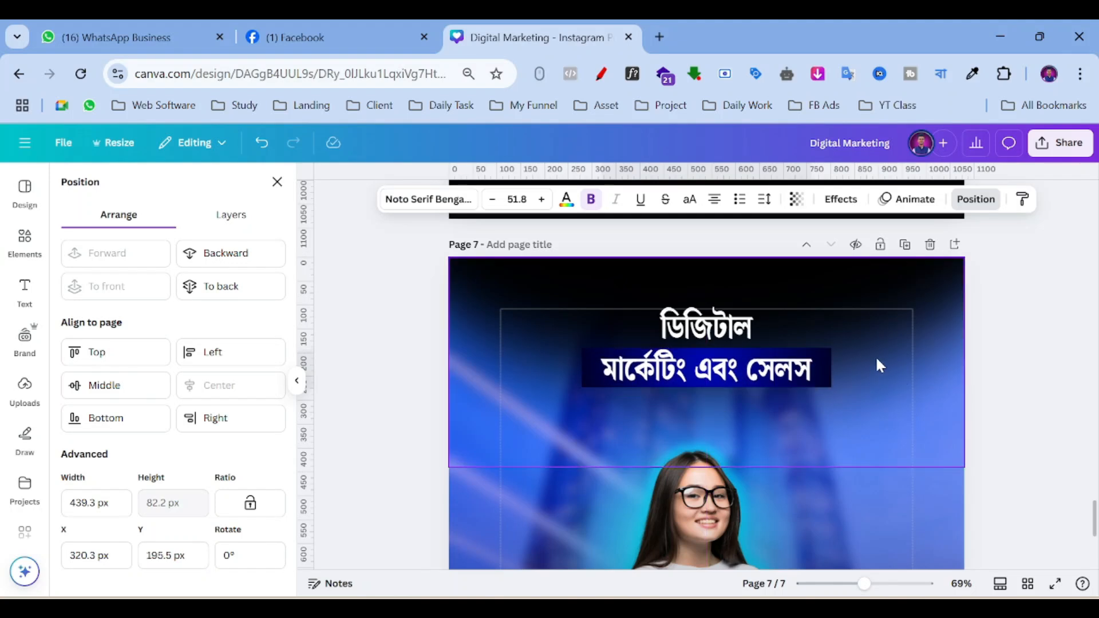
pyautogui.press('Down')
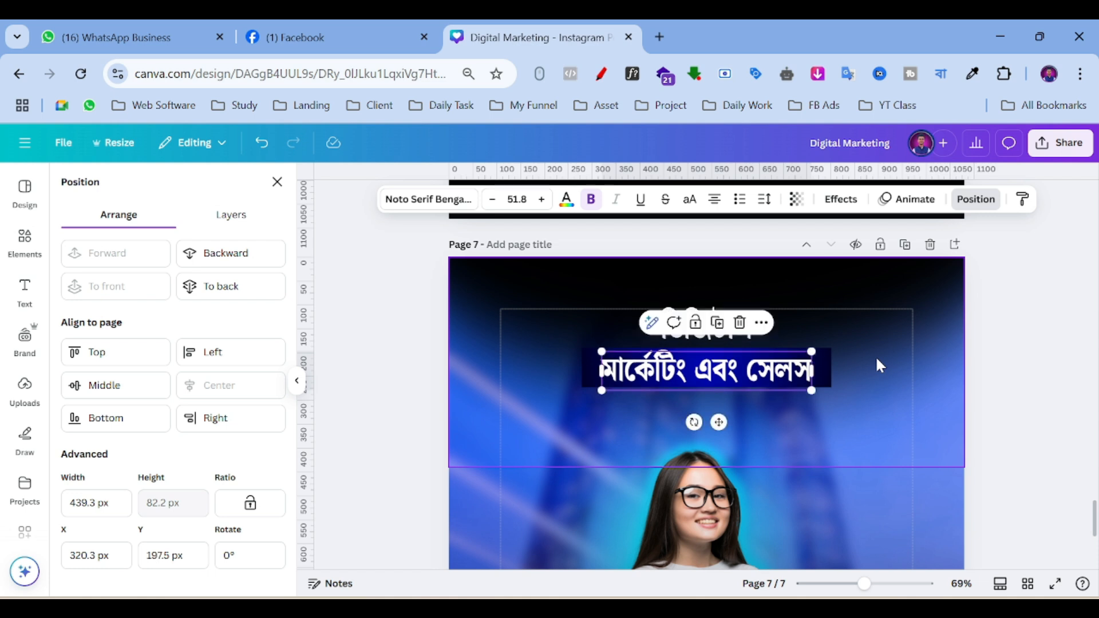
pyautogui.press('Down')
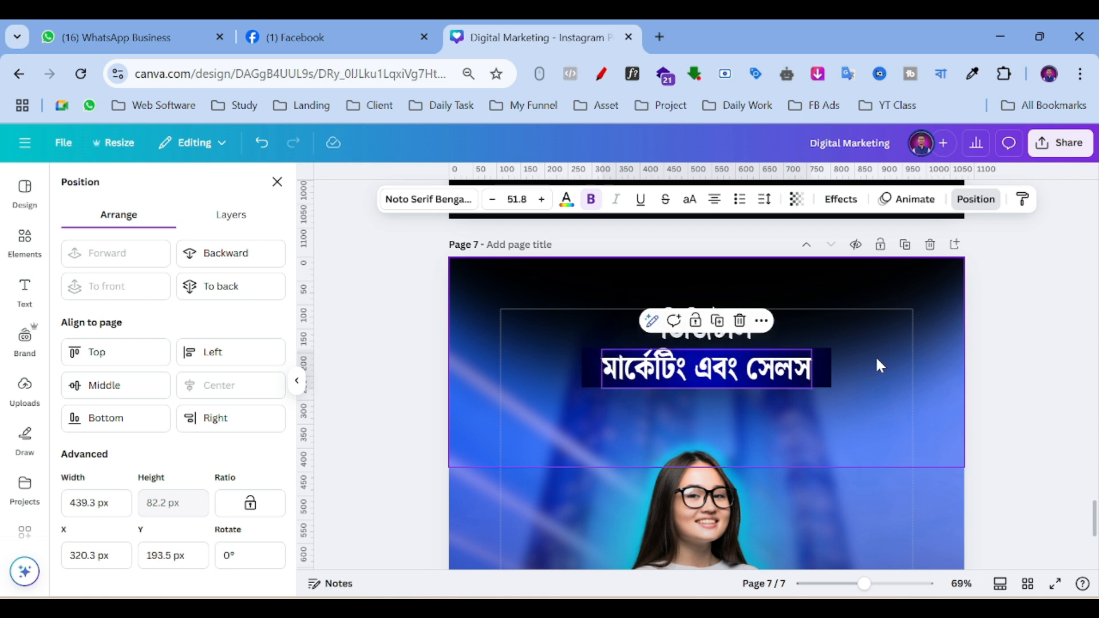
# Enlarge the bar and its text together (text size 63.9) and recentre them beneath ডিজিটাল.
pyautogui.click(876, 359)
pyautogui.click(827, 367)
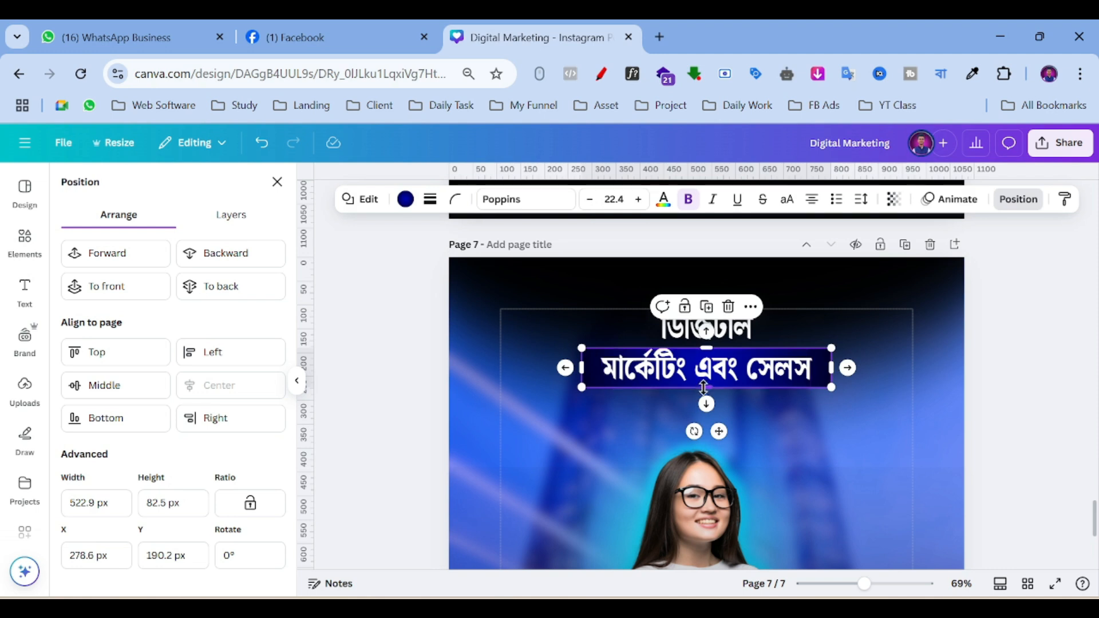
pyautogui.moveTo(705, 386); pyautogui.dragTo(716, 383)
pyautogui.click(713, 371)
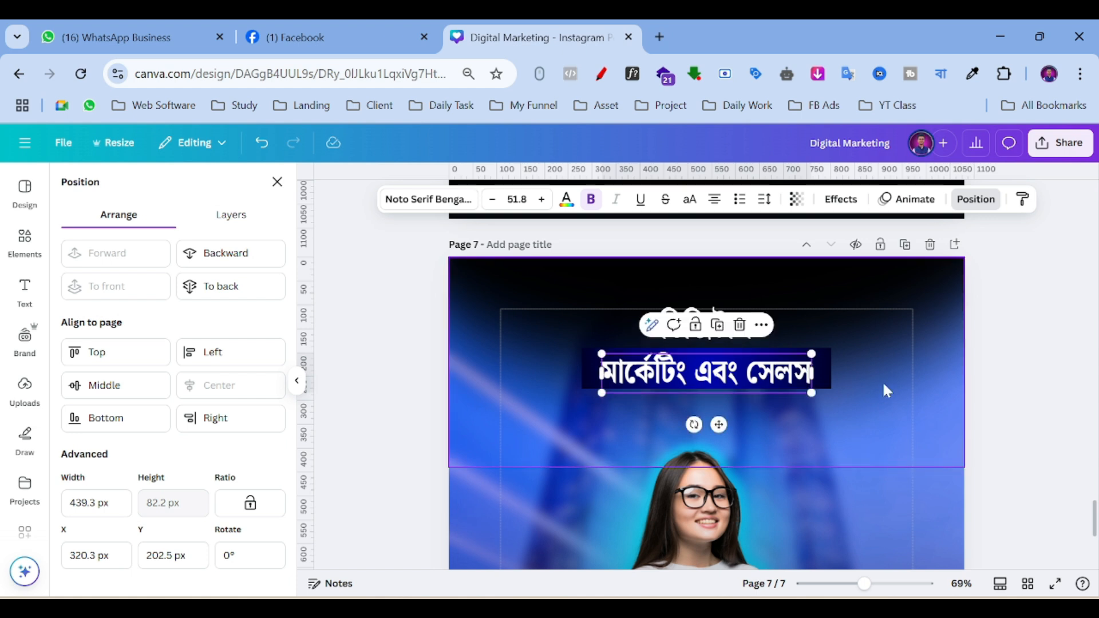
pyautogui.click(561, 371)
pyautogui.click(591, 372)
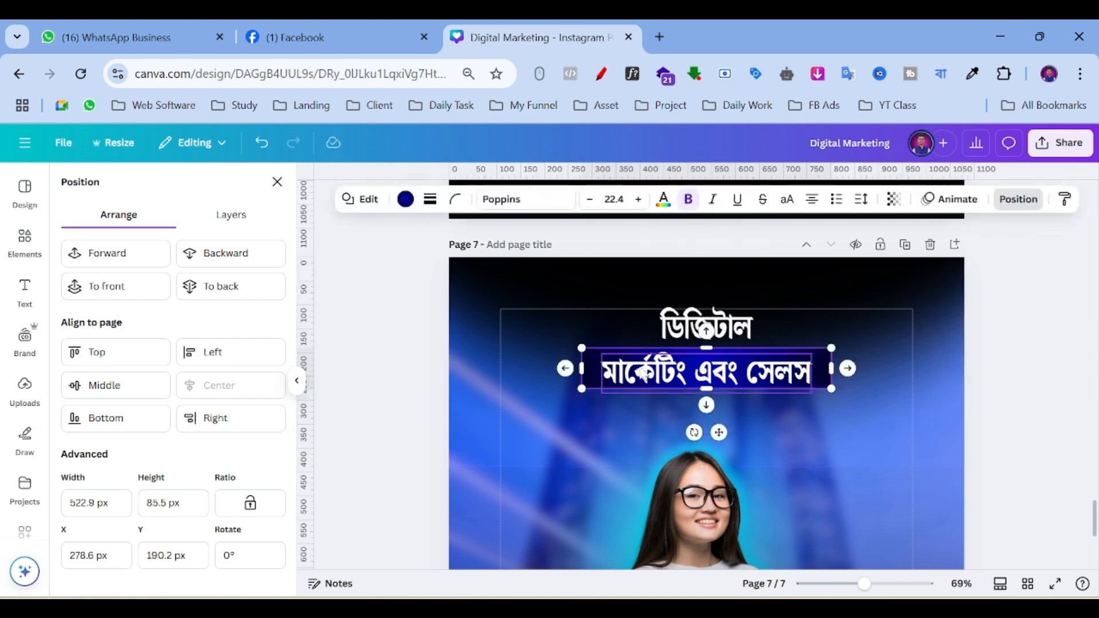
pyautogui.keyDown('shift'); pyautogui.click(706, 372); pyautogui.keyUp('shift')
pyautogui.moveTo(833, 393); pyautogui.dragTo(811, 382)
pyautogui.click(873, 455)
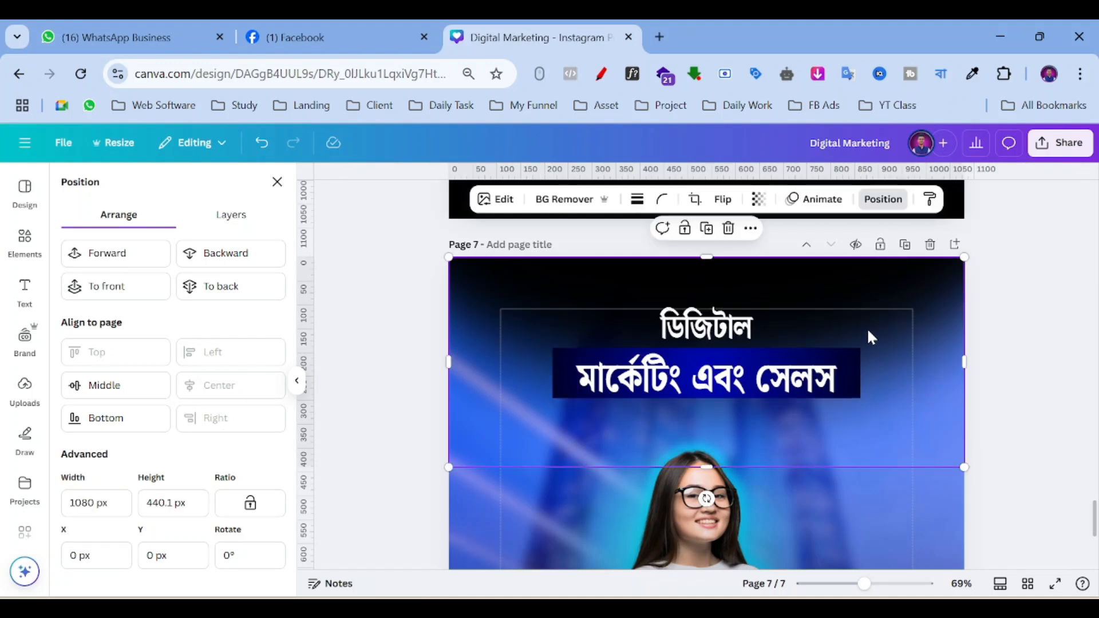
pyautogui.click(782, 389)
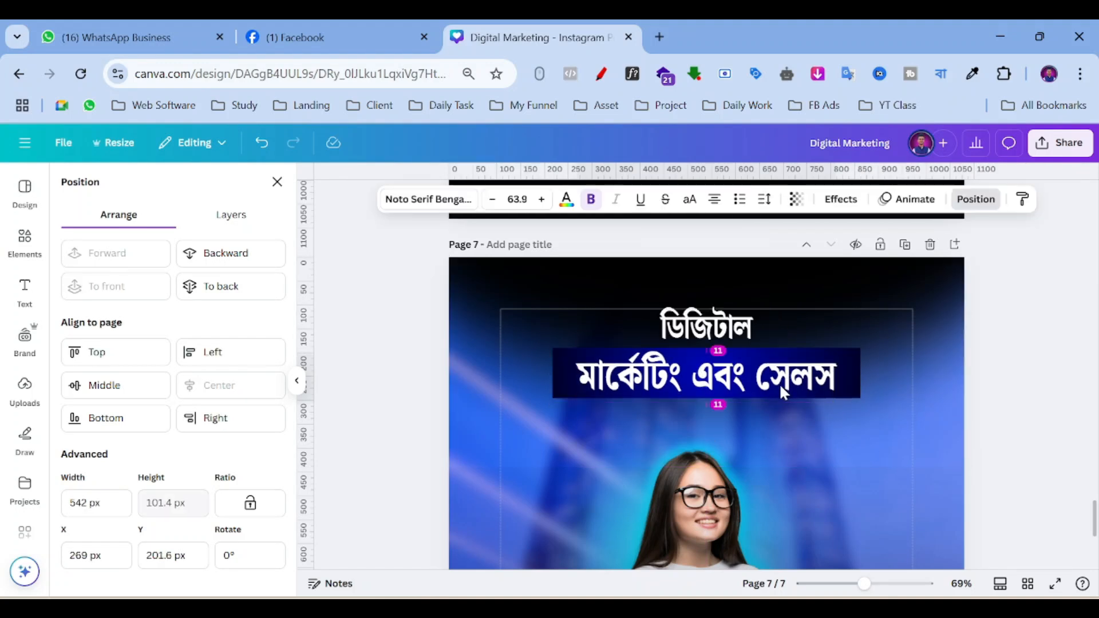
pyautogui.moveTo(782, 390); pyautogui.dragTo(781, 389)
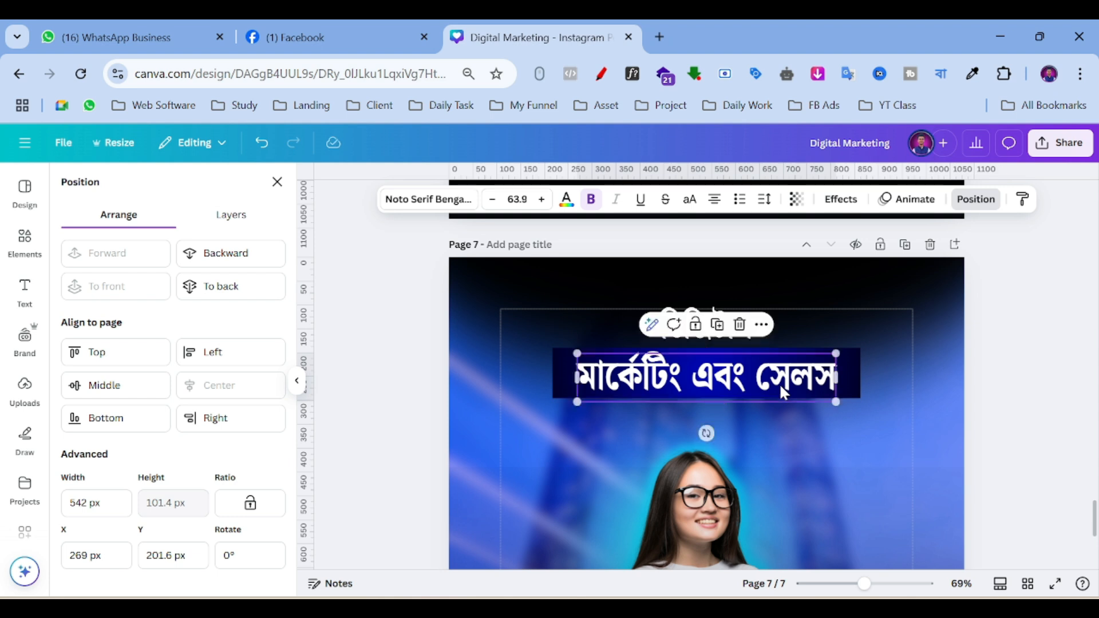
pyautogui.click(824, 425)
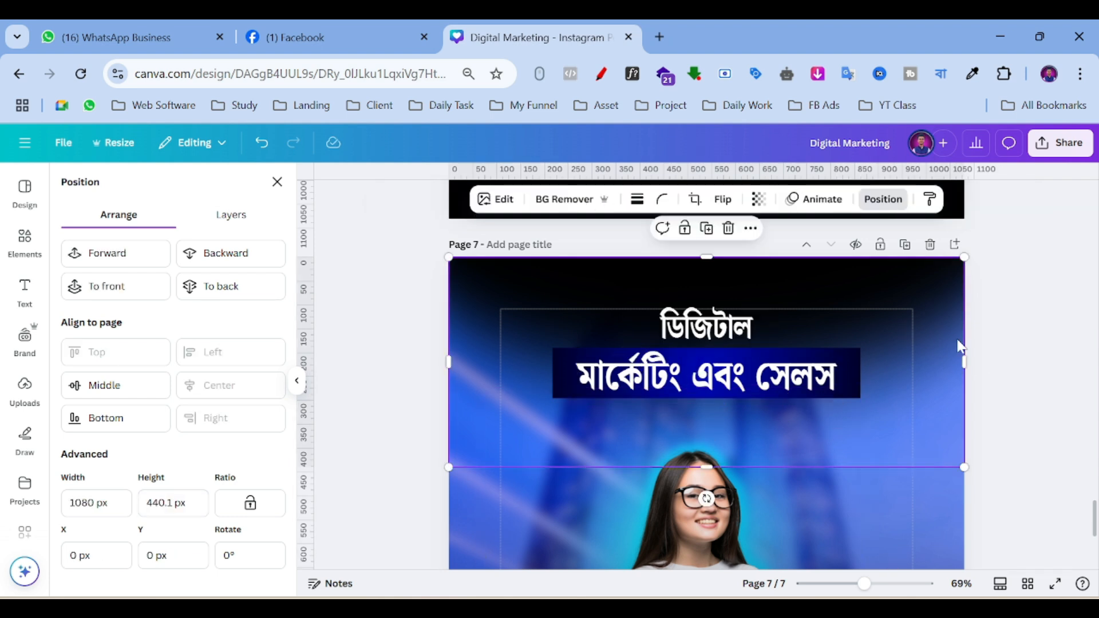
# Duplicate the ডিজিটাল heading, move the copy below the bar and retype it as সমাধান।.
pyautogui.scroll(5, 913, 330)
pyautogui.scroll(-5, 913, 330)
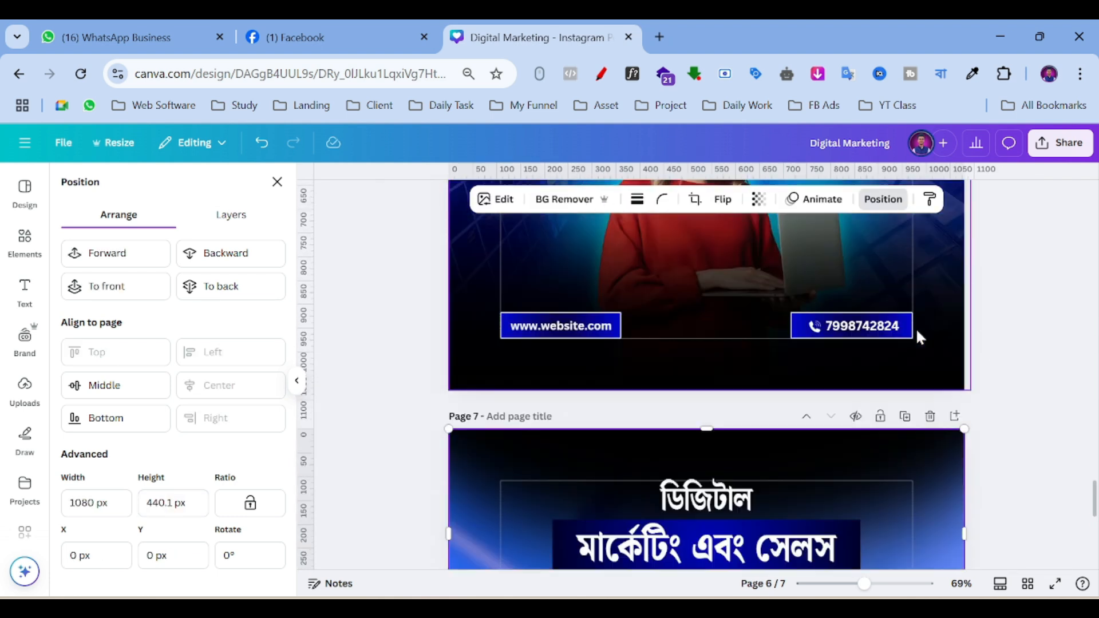
pyautogui.scroll(-2, 910, 346)
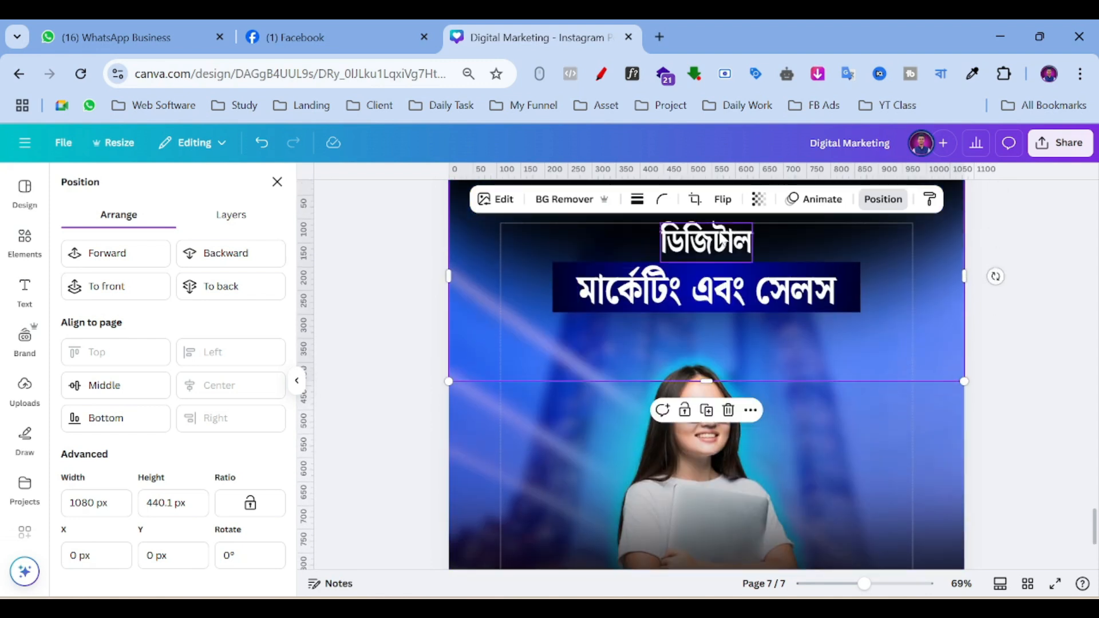
pyautogui.click(706, 253)
pyautogui.click(716, 291)
pyautogui.moveTo(713, 252); pyautogui.dragTo(691, 337)
pyautogui.press('Return')
pyautogui.write('soma')
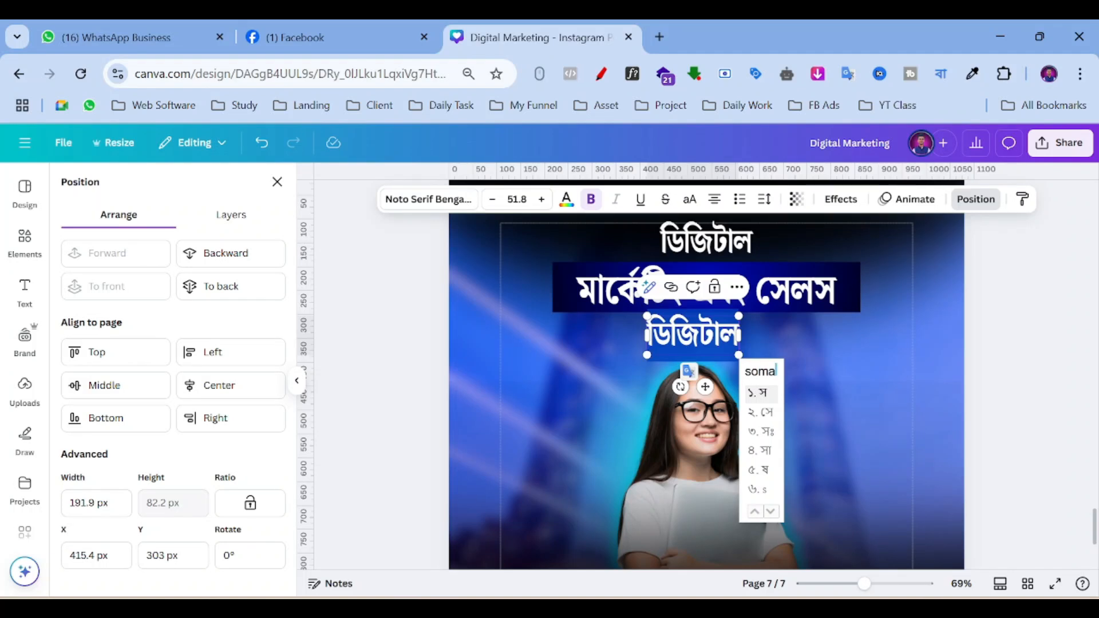
pyautogui.write('dhan')
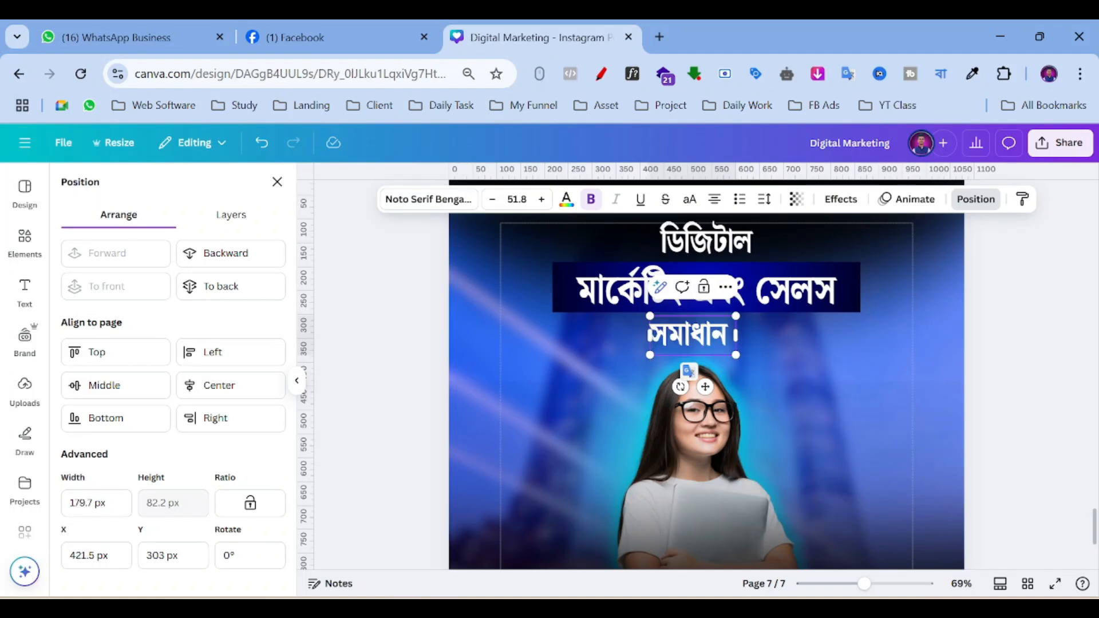
pyautogui.click(840, 339)
# Narrow the সমাধান text box.
pyautogui.scroll(5, 713, 339)
pyautogui.scroll(5, 713, 338)
pyautogui.scroll(-10, 716, 349)
pyautogui.click(715, 345)
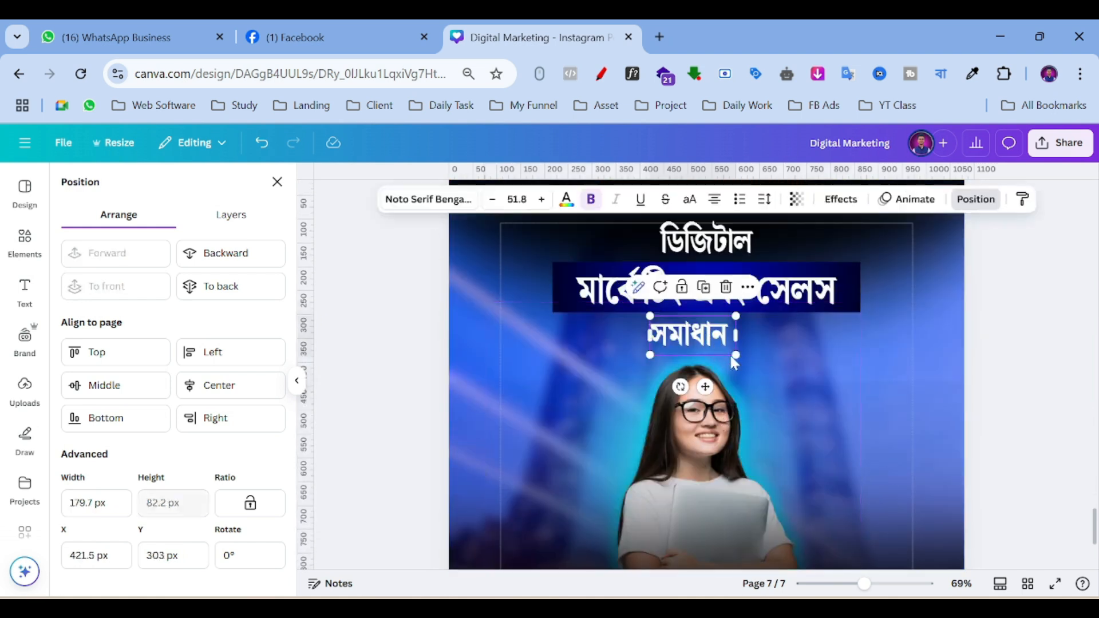
pyautogui.moveTo(735, 335); pyautogui.dragTo(733, 332)
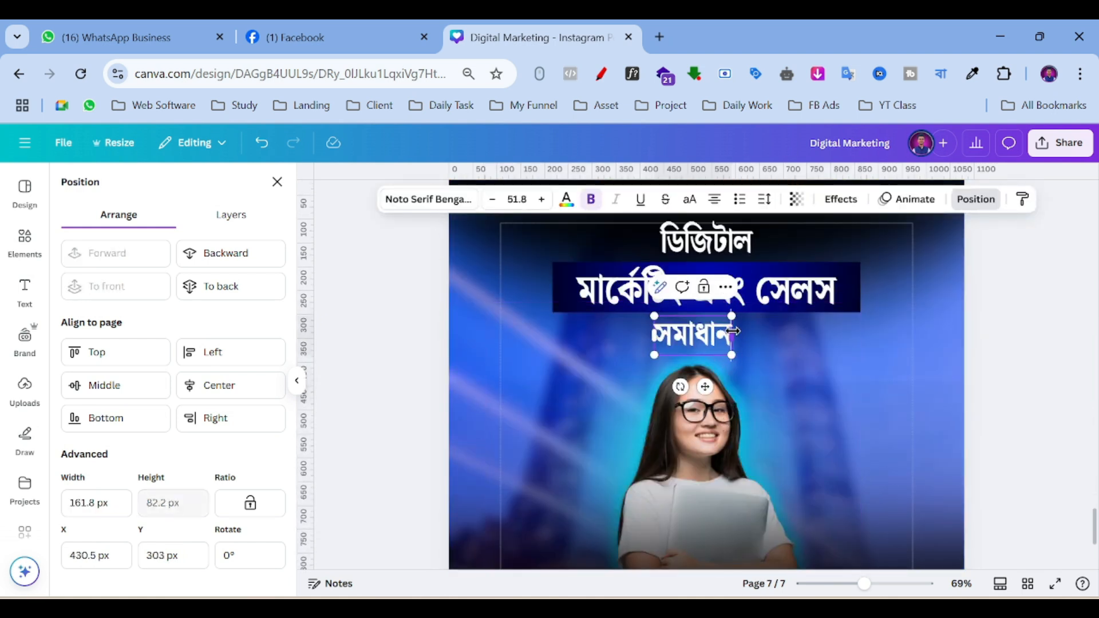
pyautogui.click(400, 198)
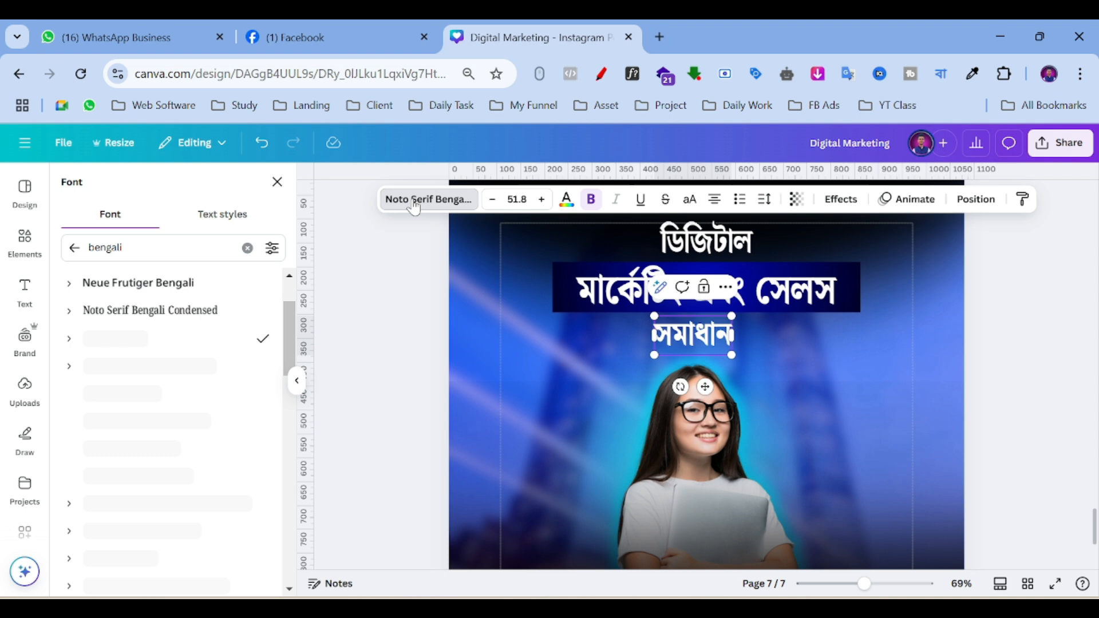
# Set সমাধান in Li Shamim Cholontika Old, enlarge it to 76.5 and centre it under the bar.
pyautogui.click(75, 248)
pyautogui.scroll(-2, 132, 314)
pyautogui.scroll(2, 135, 317)
pyautogui.scroll(-10, 135, 316)
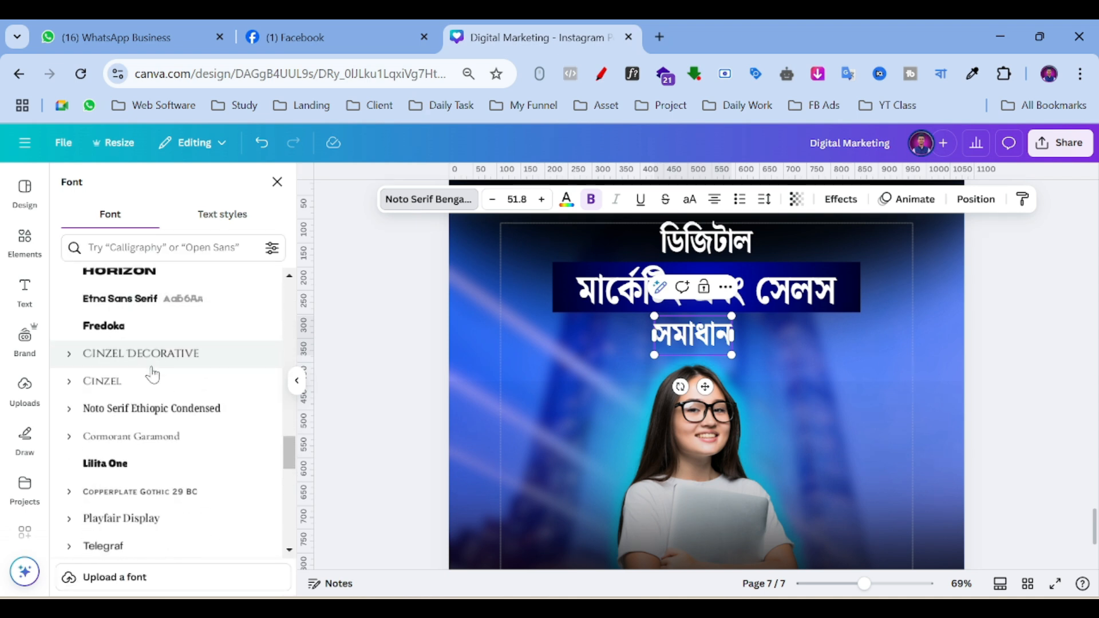
pyautogui.scroll(-10, 152, 375)
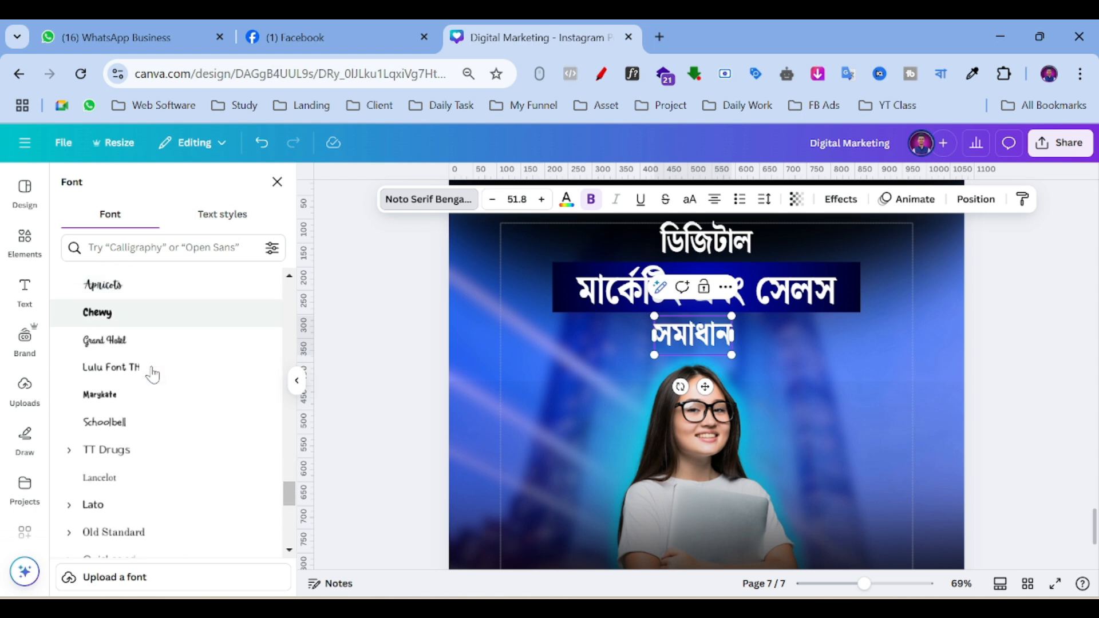
pyautogui.scroll(-6, 152, 373)
pyautogui.scroll(10, 157, 372)
pyautogui.scroll(10, 188, 369)
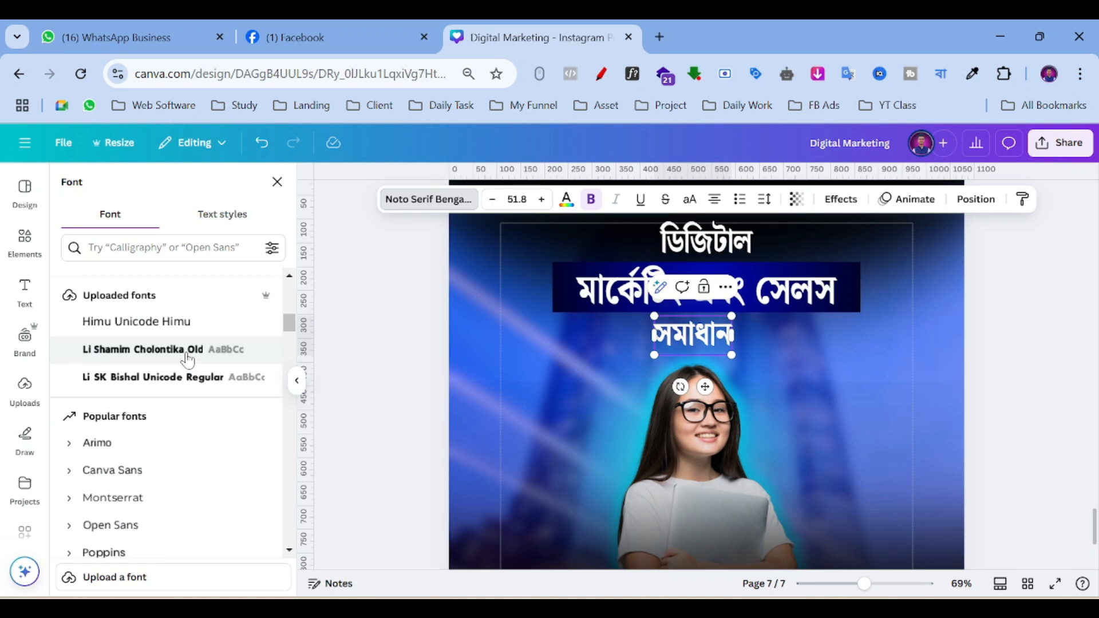
pyautogui.scroll(2, 188, 359)
pyautogui.click(148, 436)
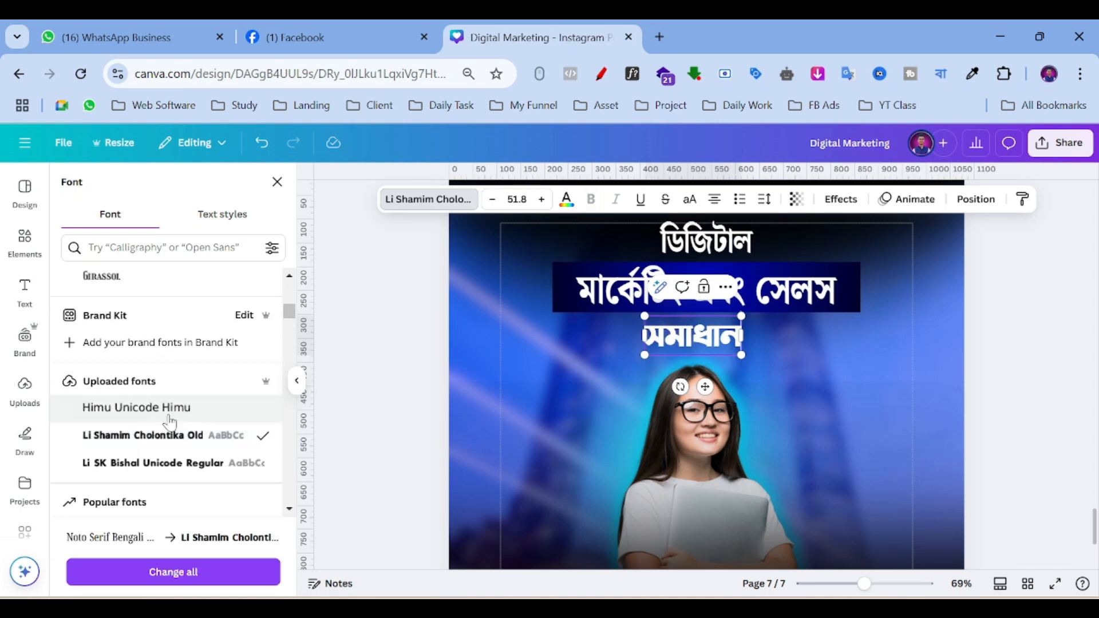
pyautogui.click(153, 461)
pyautogui.click(163, 442)
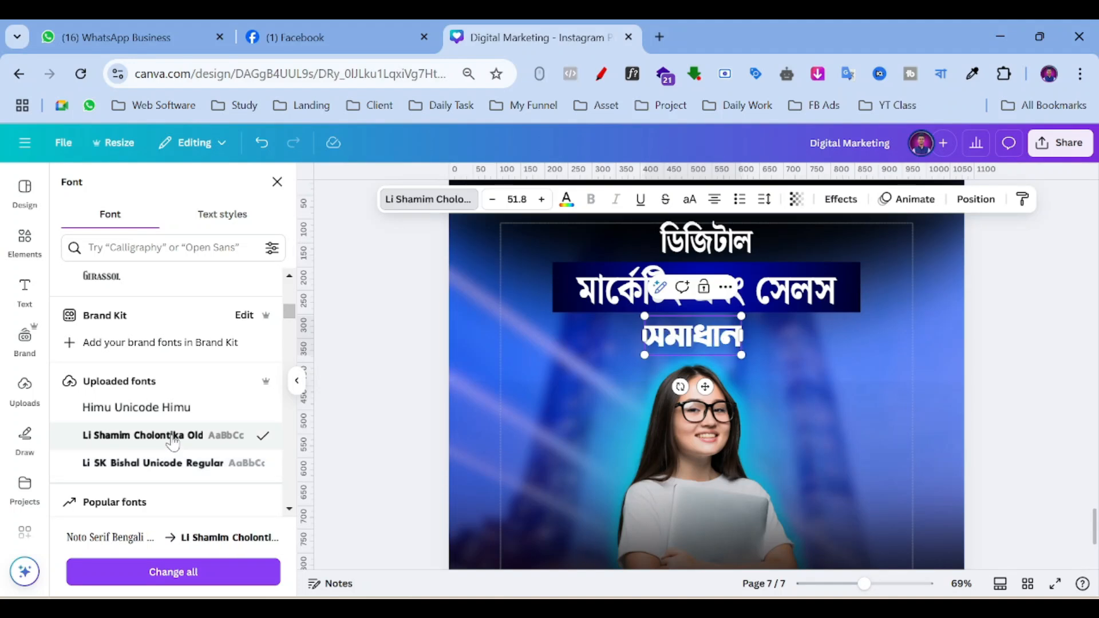
pyautogui.moveTo(741, 355)
pyautogui.mouseDown()
pyautogui.moveTo(787, 374)
pyautogui.moveTo(749, 342)
pyautogui.mouseUp()
pyautogui.click(815, 348)
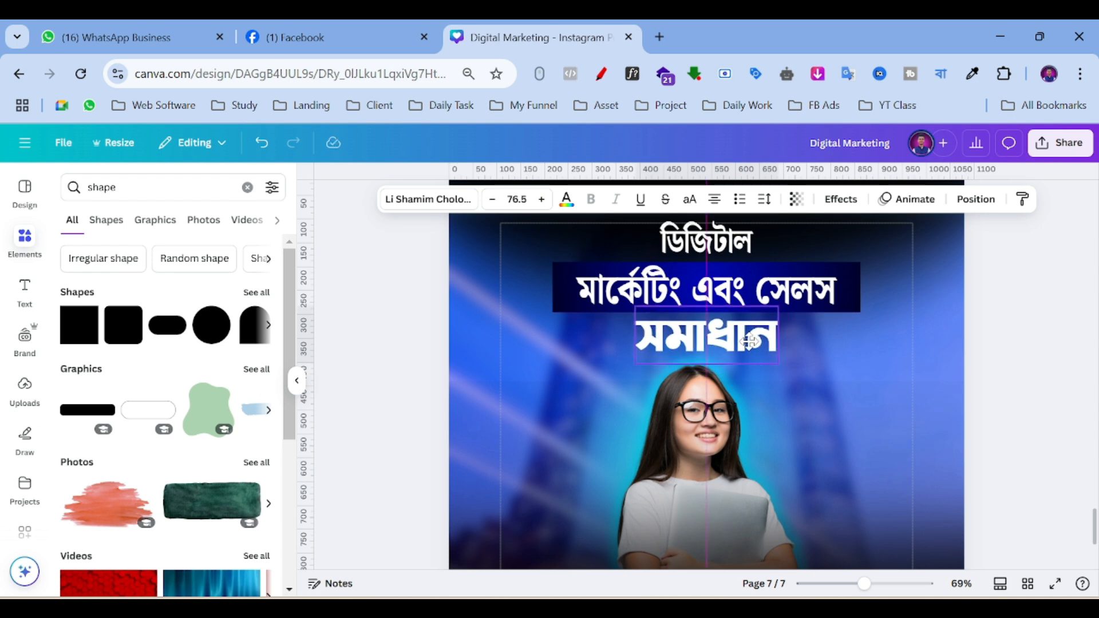
# Add a black Shadow effect to the সমাধান text with offset 34, direction -31, transparency 40.
pyautogui.click(991, 321)
pyautogui.click(698, 347)
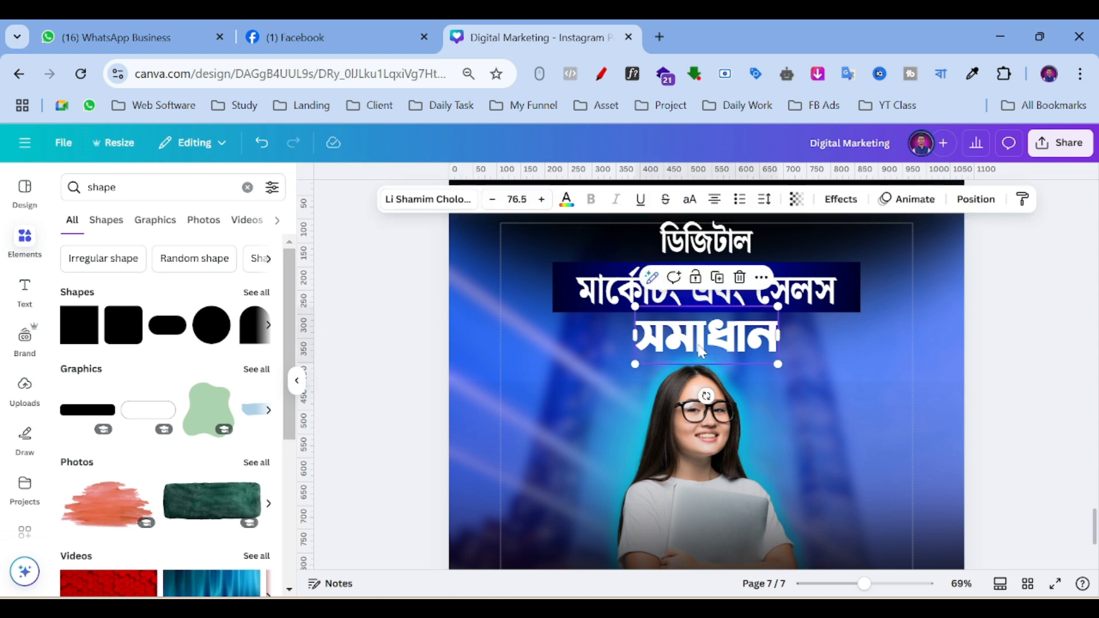
pyautogui.click(841, 199)
pyautogui.click(170, 283)
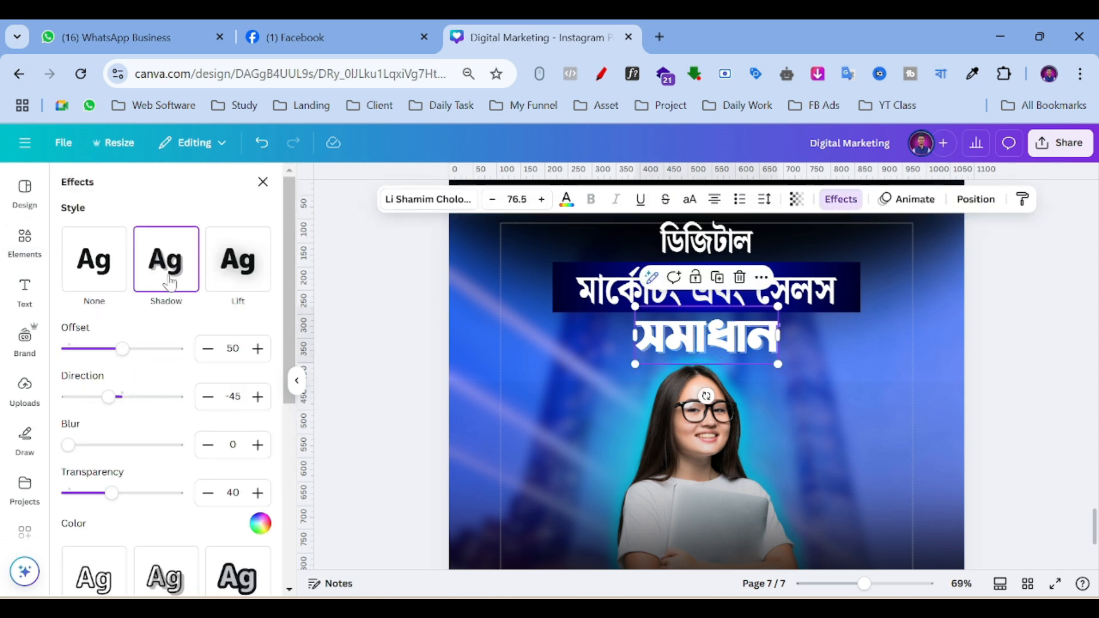
pyautogui.click(261, 523)
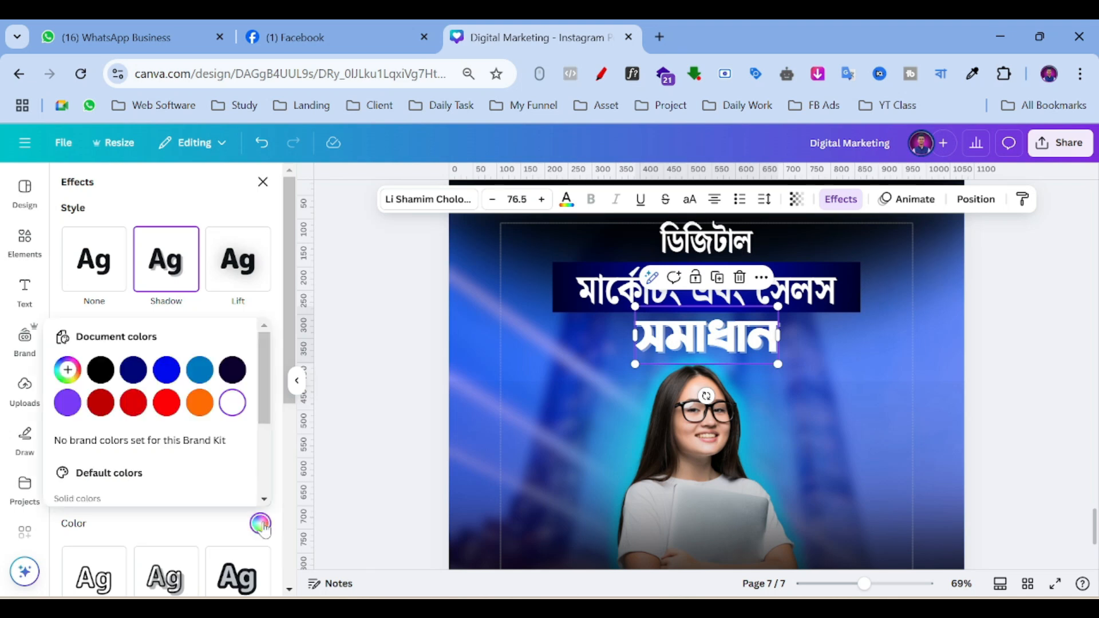
pyautogui.click(101, 372)
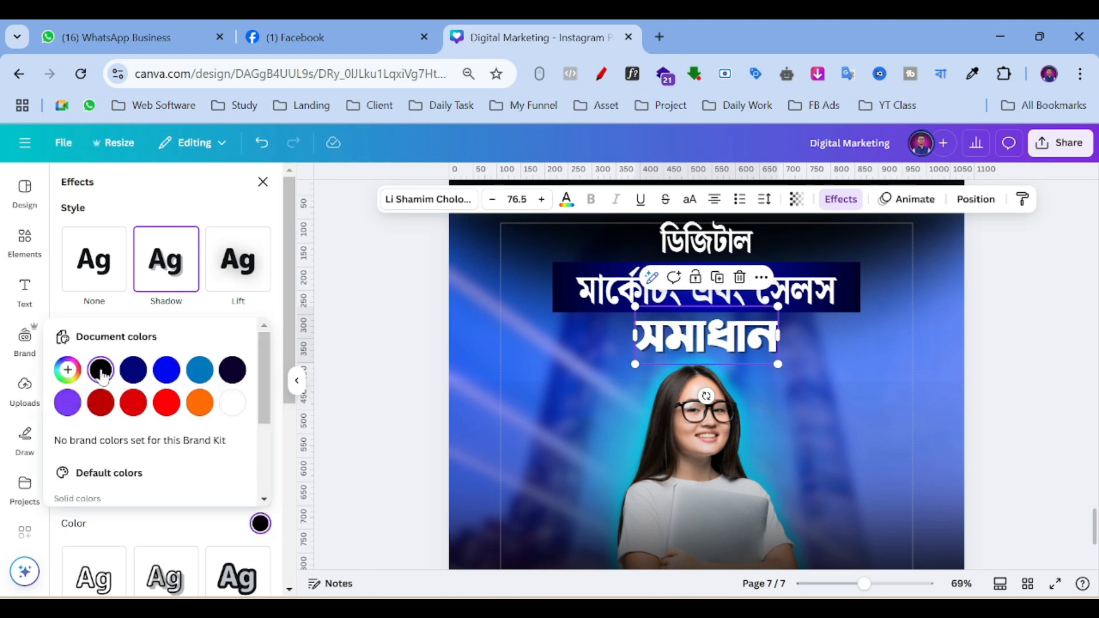
pyautogui.click(180, 213)
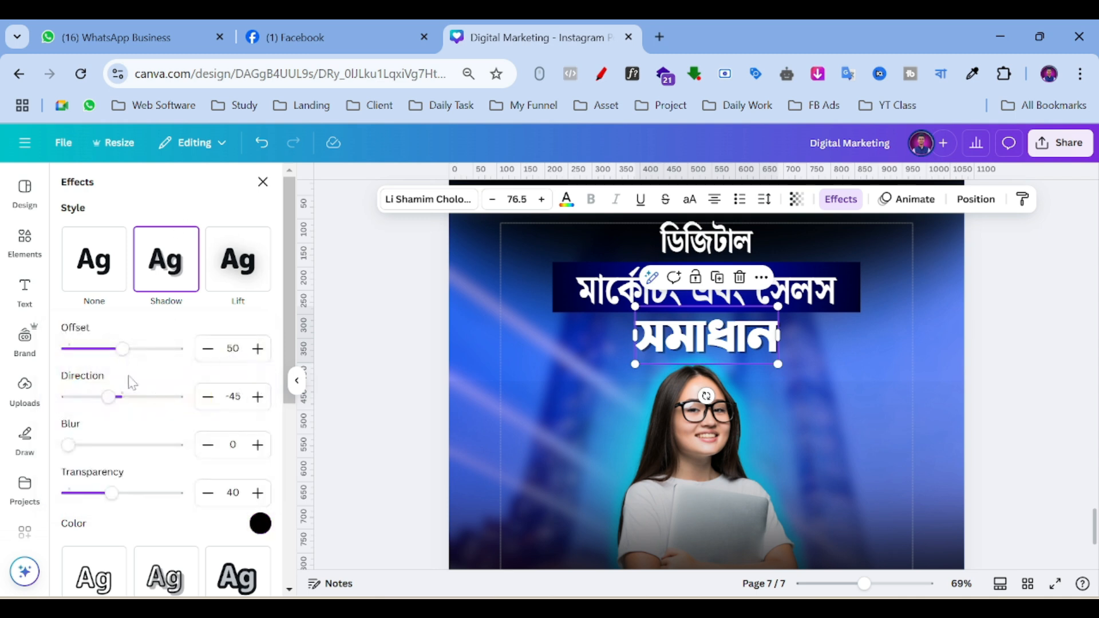
pyautogui.moveTo(121, 354); pyautogui.dragTo(115, 400)
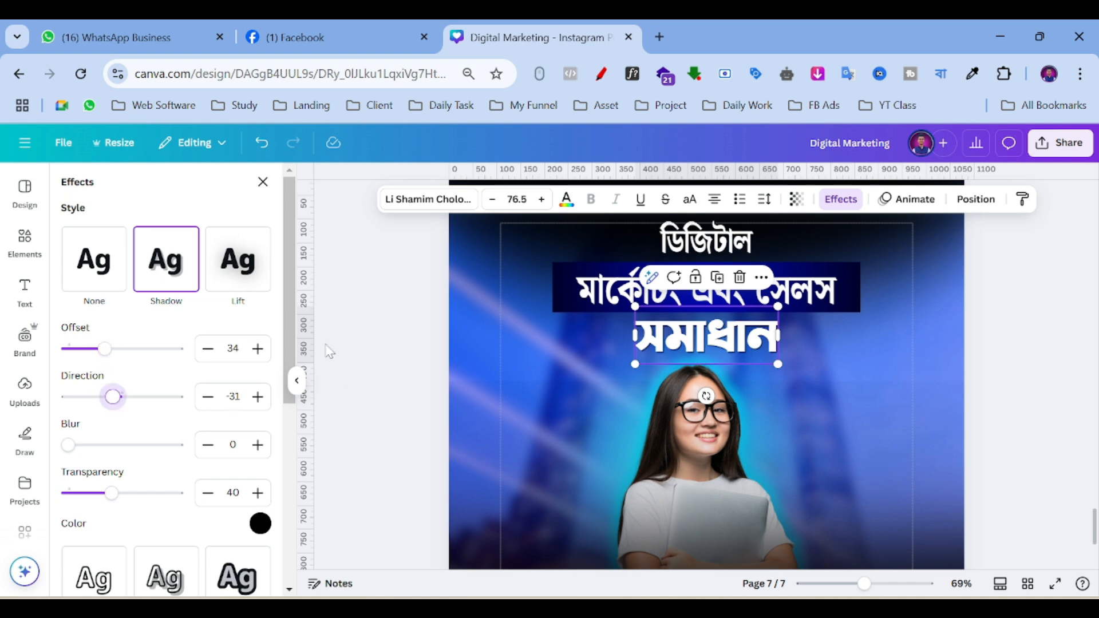
pyautogui.click(351, 338)
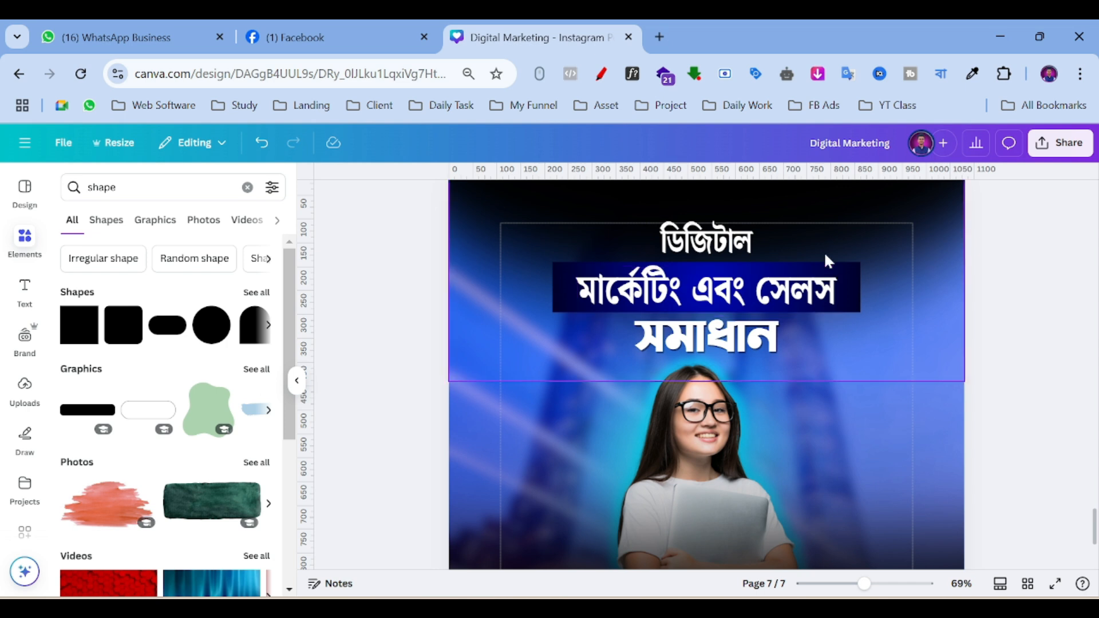
# Nudge the ডিজিটাল heading up slightly, then deselect and zoom out to 42%.
pyautogui.click(723, 248)
pyautogui.moveTo(723, 248); pyautogui.dragTo(723, 247)
pyautogui.click(569, 295)
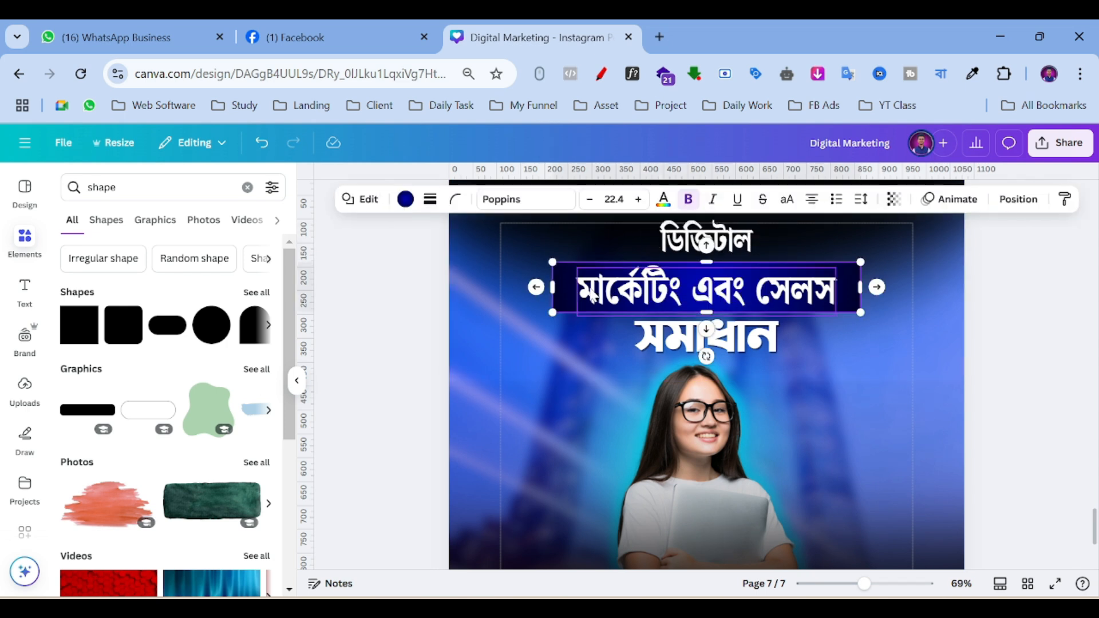
pyautogui.moveTo(595, 297); pyautogui.dragTo(595, 297)
pyautogui.click(1028, 362)
pyautogui.moveTo(863, 584); pyautogui.dragTo(847, 585)
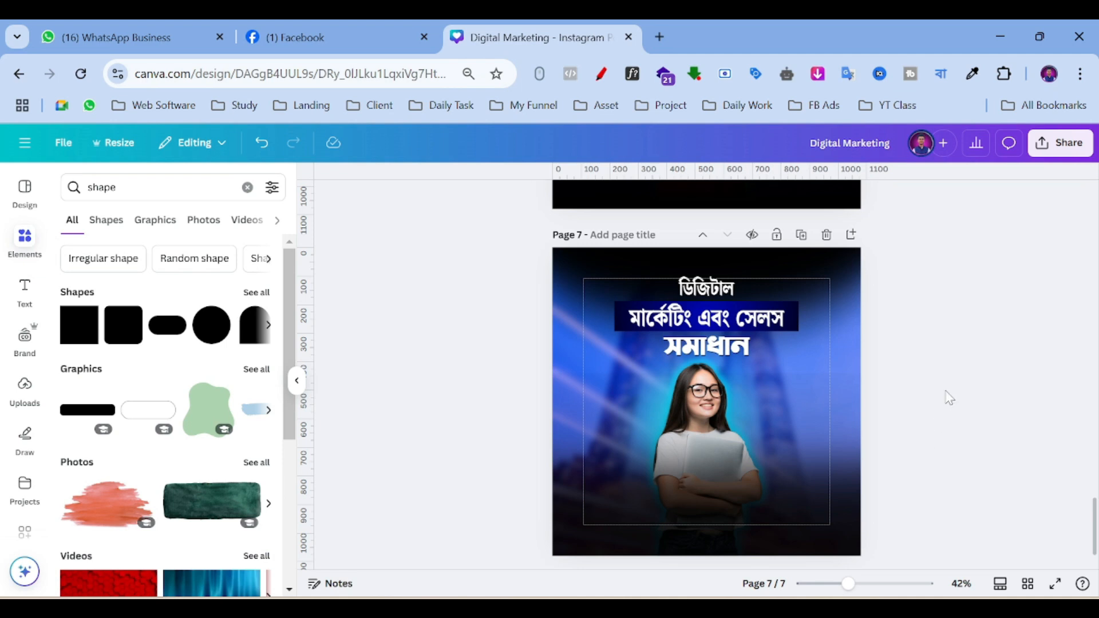
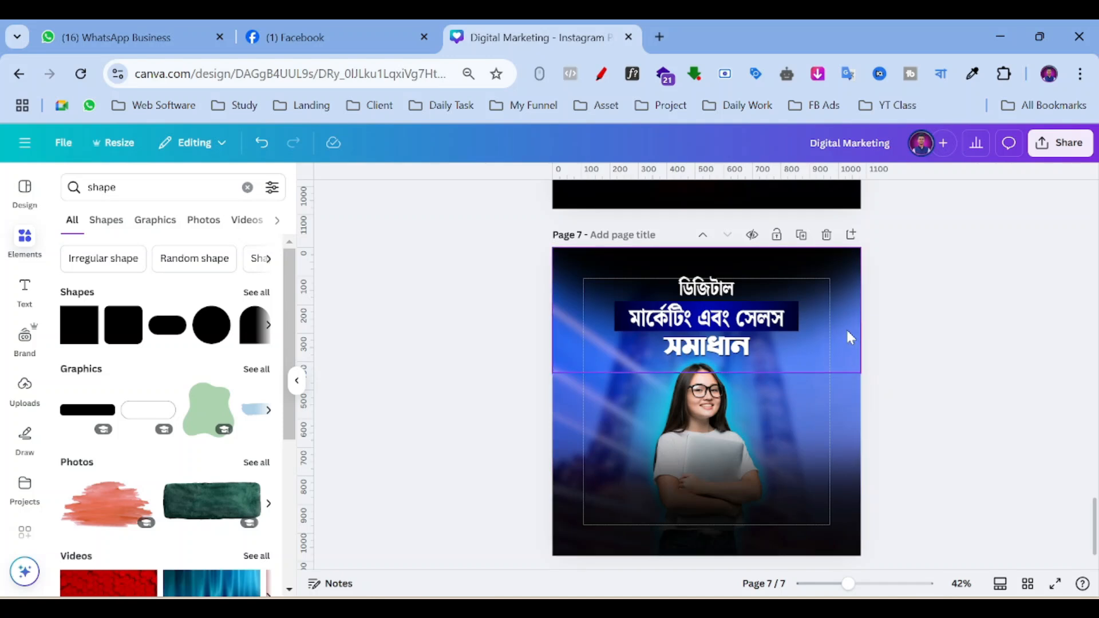
# In the page 7 layers, raise the blue overlay's transparency from 40 to 89.
pyautogui.scroll(5, 577, 332)
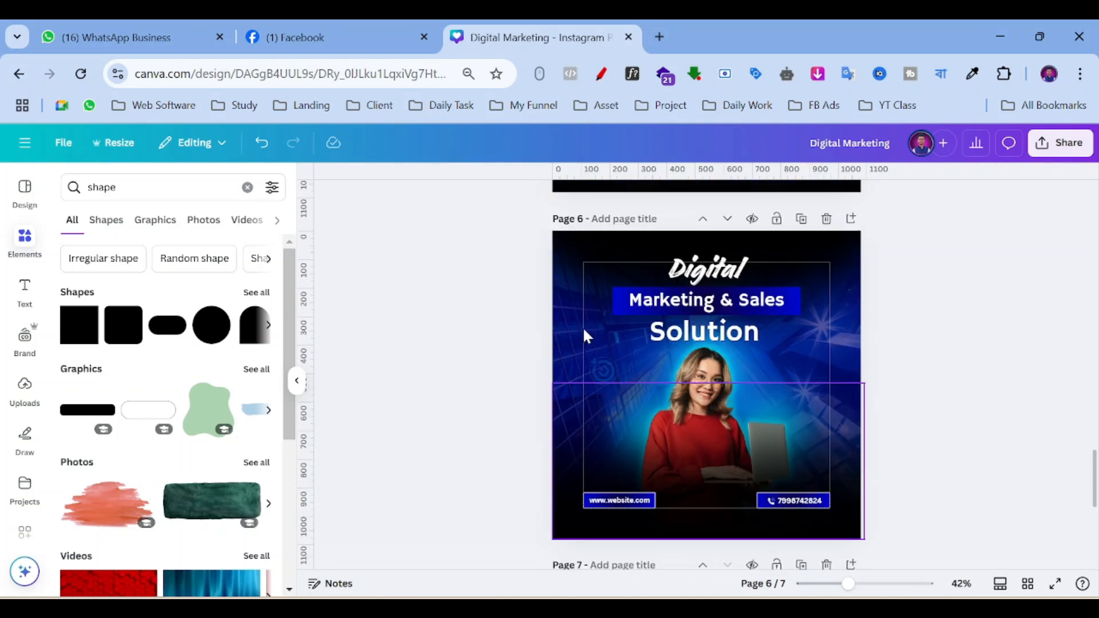
pyautogui.scroll(3, 584, 334)
pyautogui.scroll(-8, 585, 334)
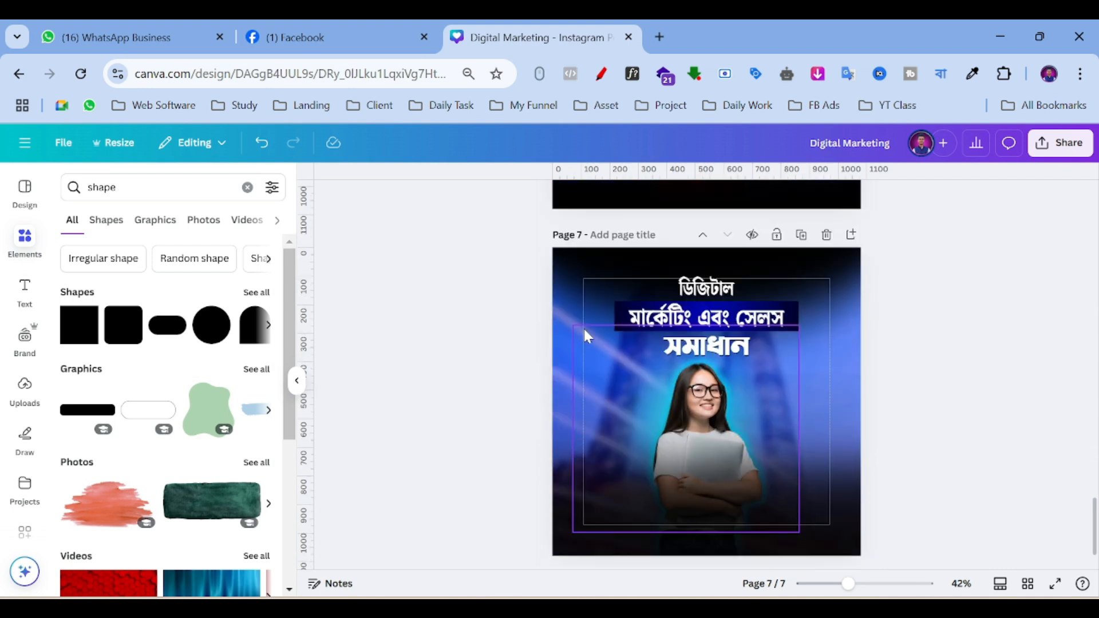
pyautogui.click(563, 335)
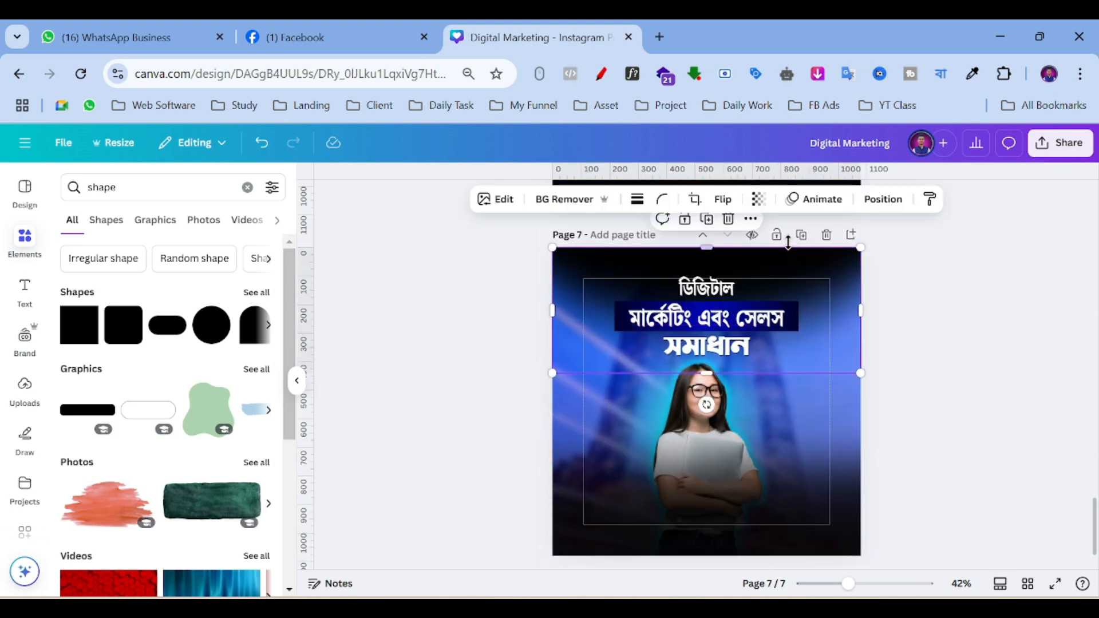
pyautogui.click(882, 200)
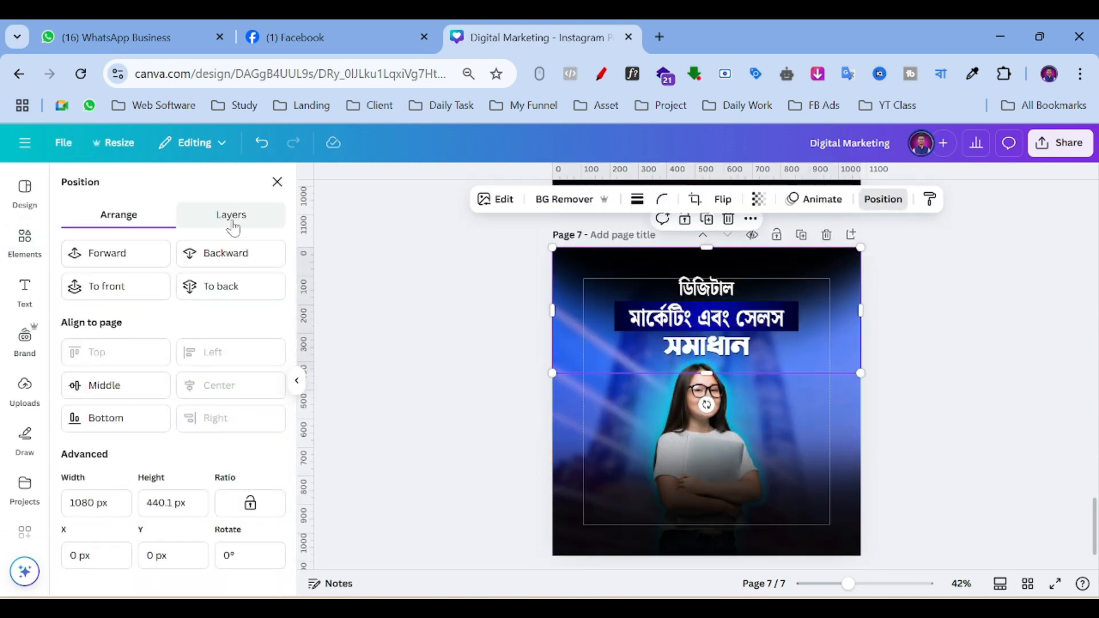
pyautogui.click(232, 215)
pyautogui.scroll(-5, 184, 406)
pyautogui.click(180, 468)
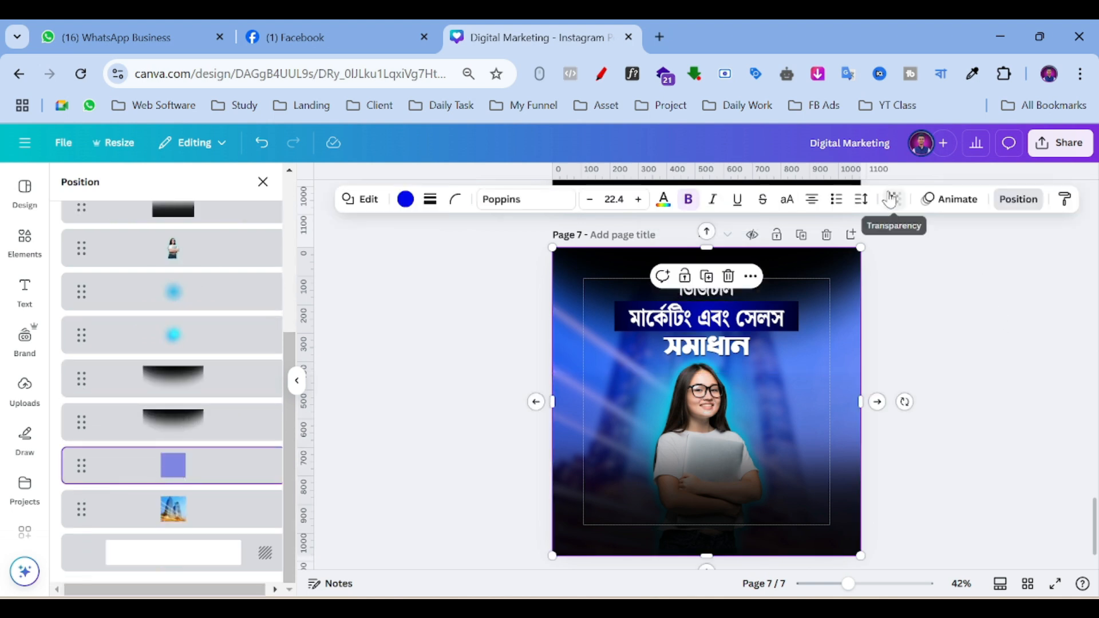
pyautogui.click(892, 199)
pyautogui.moveTo(865, 262); pyautogui.dragTo(898, 290)
pyautogui.click(959, 359)
pyautogui.click(959, 359)
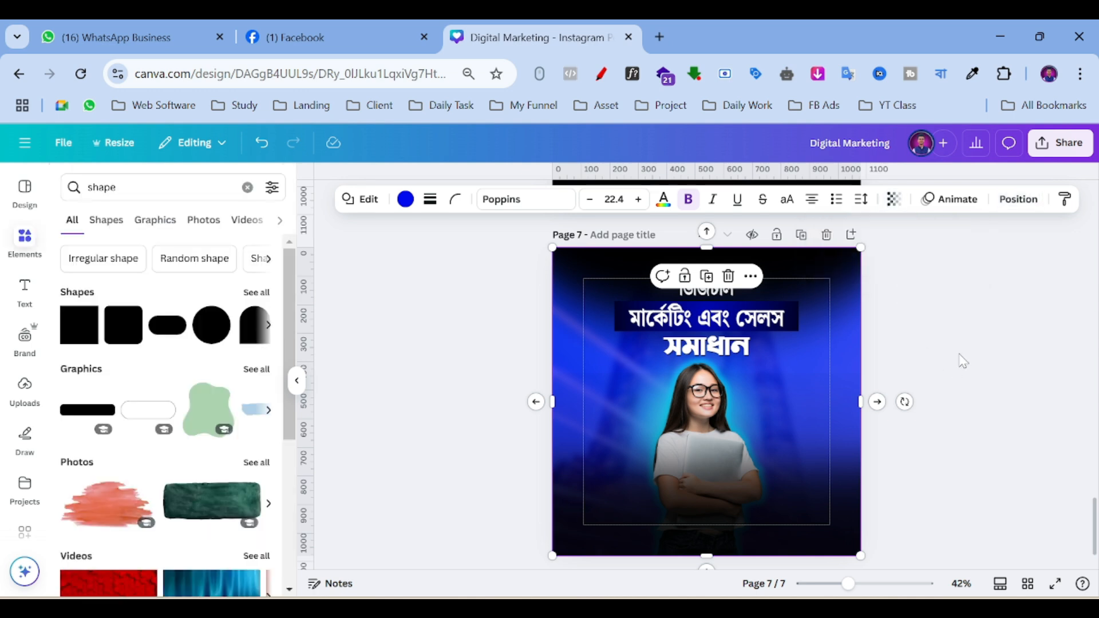
pyautogui.click(959, 361)
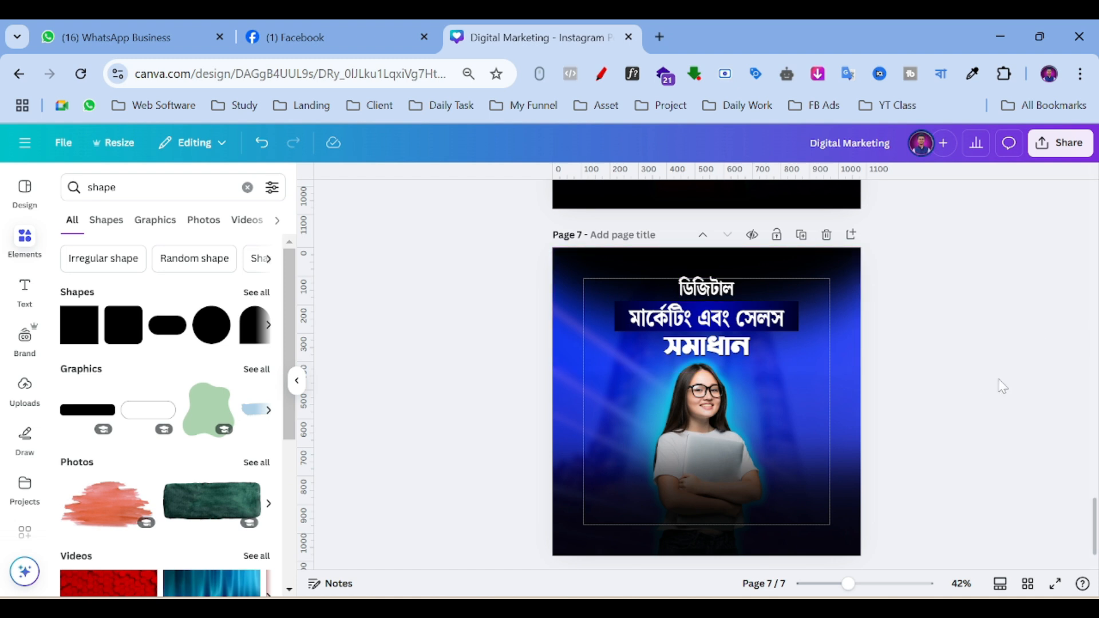
pyautogui.scroll(3, 970, 380)
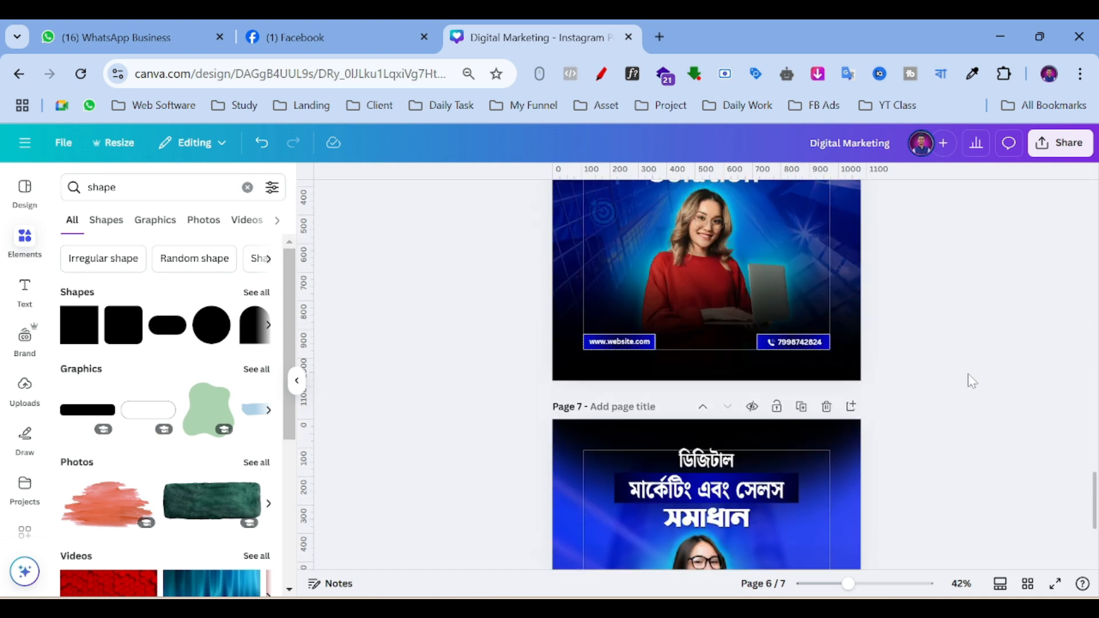
pyautogui.scroll(-3, 969, 380)
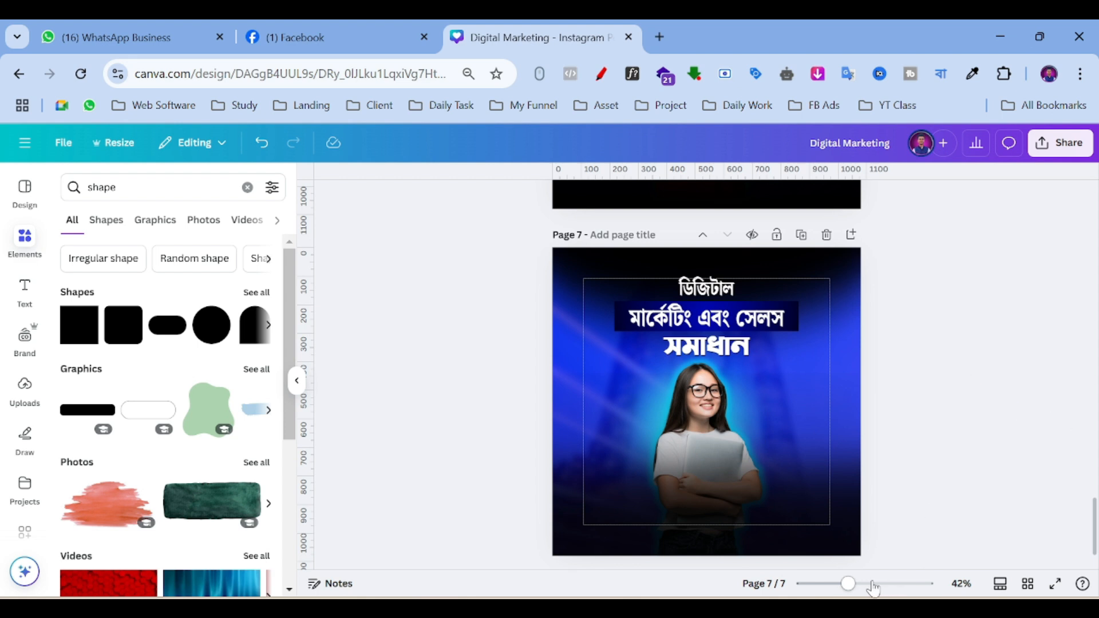
pyautogui.click(871, 584)
pyautogui.scroll(-4, 925, 346)
pyautogui.scroll(4, 923, 354)
pyautogui.scroll(-4, 937, 377)
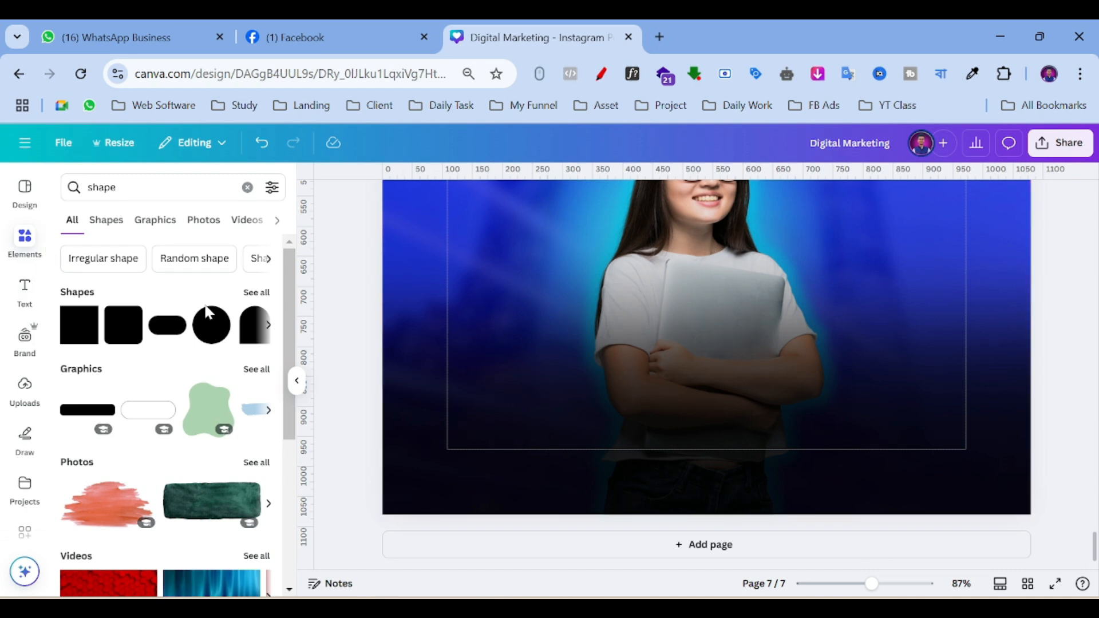
pyautogui.scroll(1, 592, 356)
pyautogui.scroll(4, 586, 382)
pyautogui.scroll(3, 586, 381)
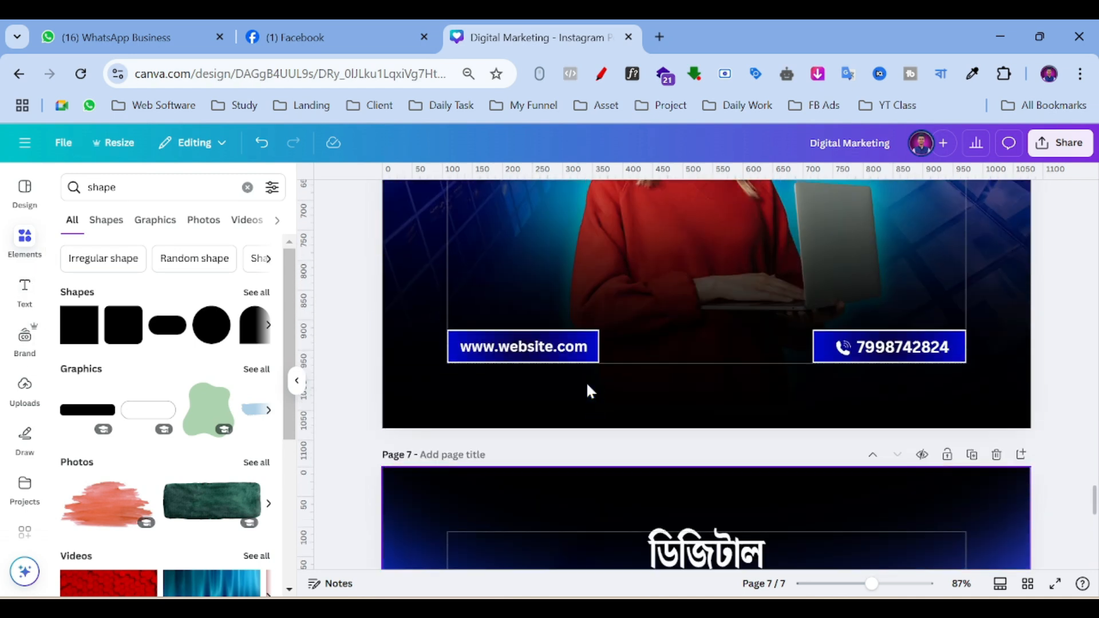
pyautogui.scroll(-6, 586, 382)
pyautogui.scroll(1, 430, 413)
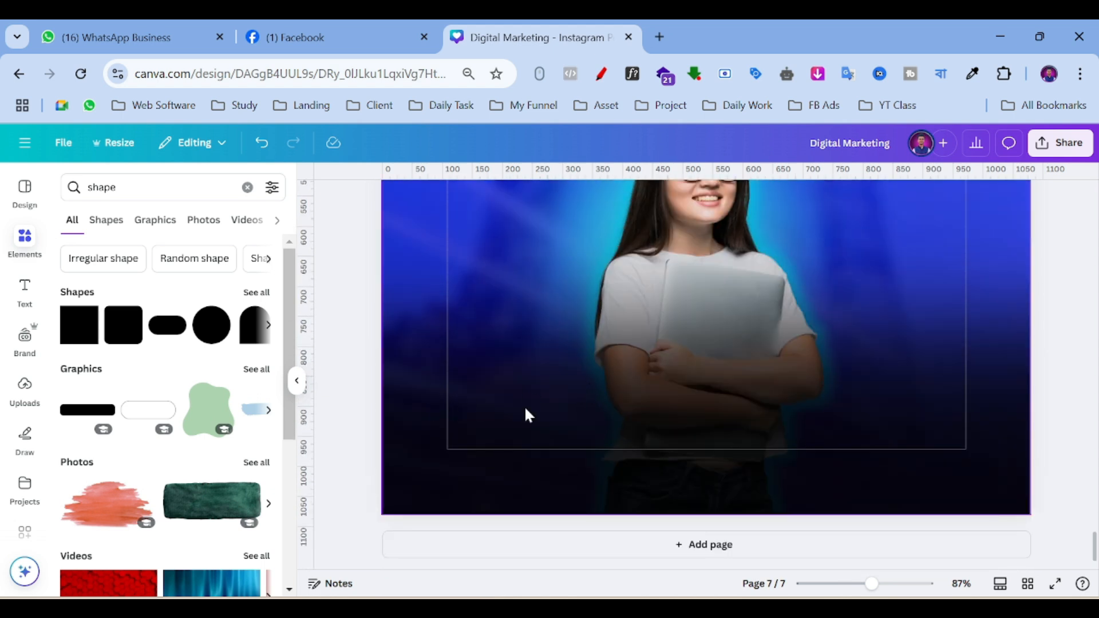
# Add a square, move it to the lower left of page 7 and resize it into a narrow bar.
pyautogui.click(79, 335)
pyautogui.click(890, 343)
pyautogui.click(763, 263)
pyautogui.moveTo(721, 279); pyautogui.dragTo(588, 410)
pyautogui.moveTo(544, 255); pyautogui.dragTo(532, 420)
pyautogui.moveTo(638, 435); pyautogui.dragTo(624, 435)
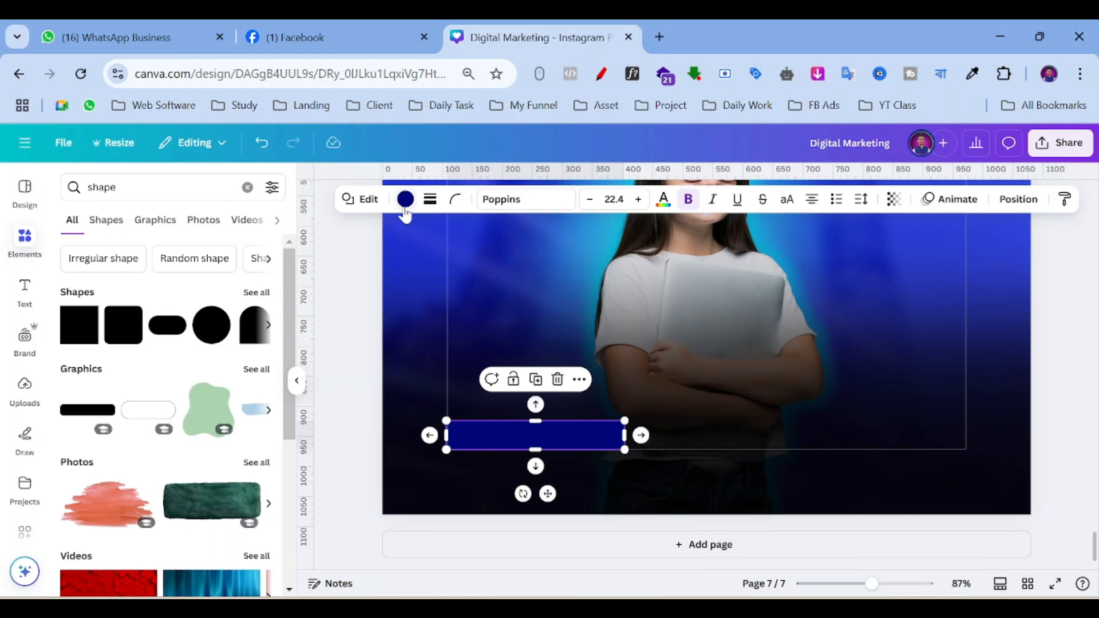
# Fill the bar with dark blue #00057f at transparency 20.
pyautogui.click(893, 199)
pyautogui.moveTo(895, 260); pyautogui.dragTo(856, 260)
pyautogui.click(404, 200)
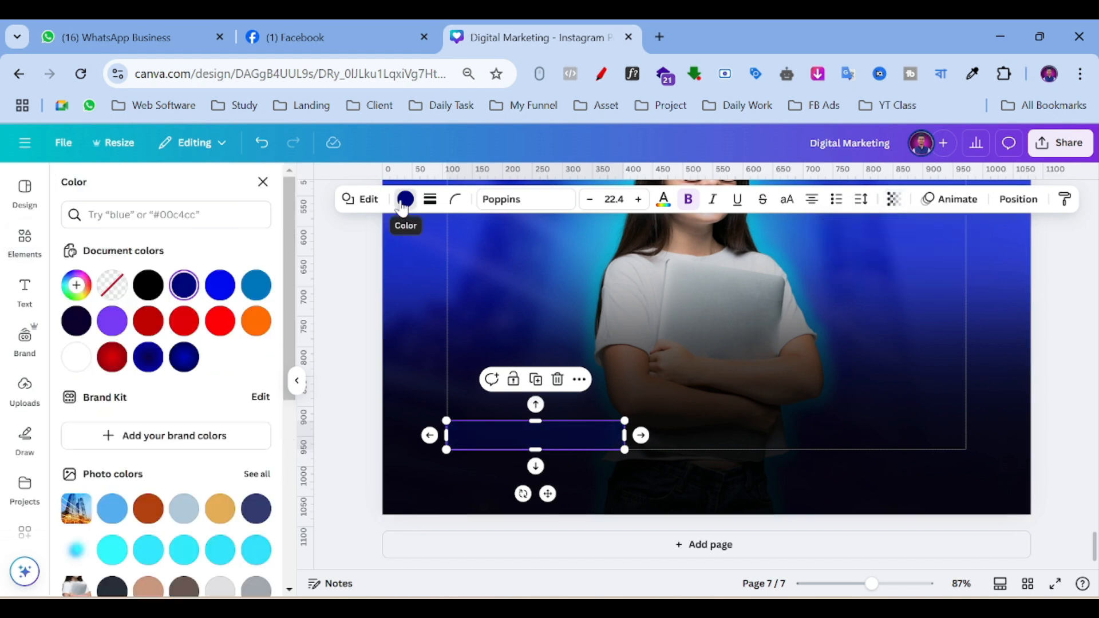
pyautogui.click(186, 285)
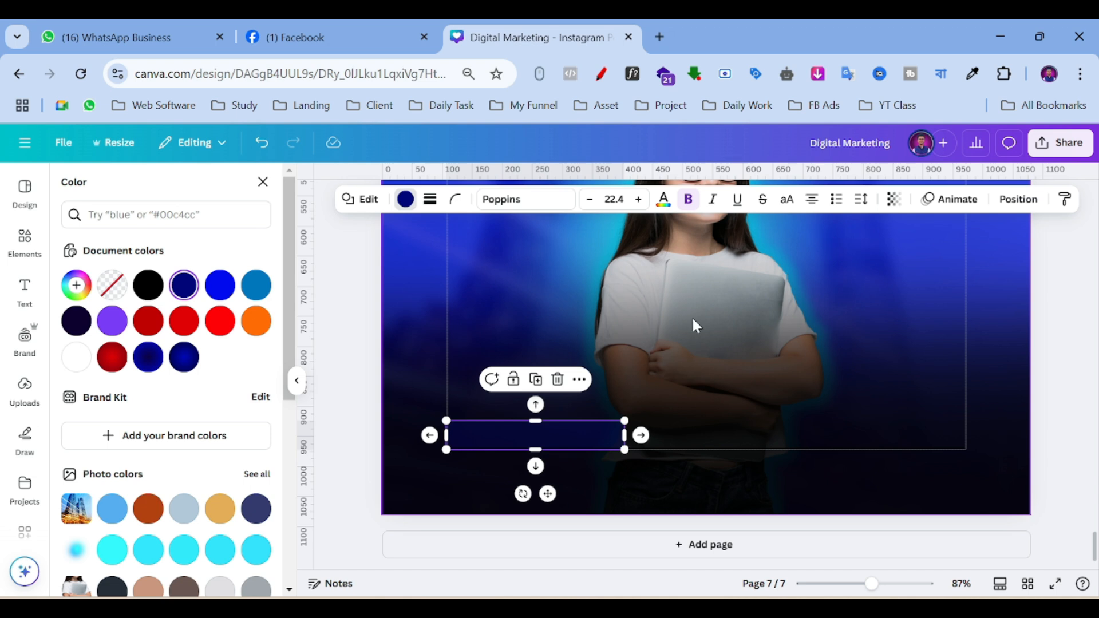
pyautogui.click(893, 199)
pyautogui.moveTo(845, 263)
pyautogui.mouseDown()
pyautogui.moveTo(826, 262)
pyautogui.moveTo(842, 263)
pyautogui.mouseUp()
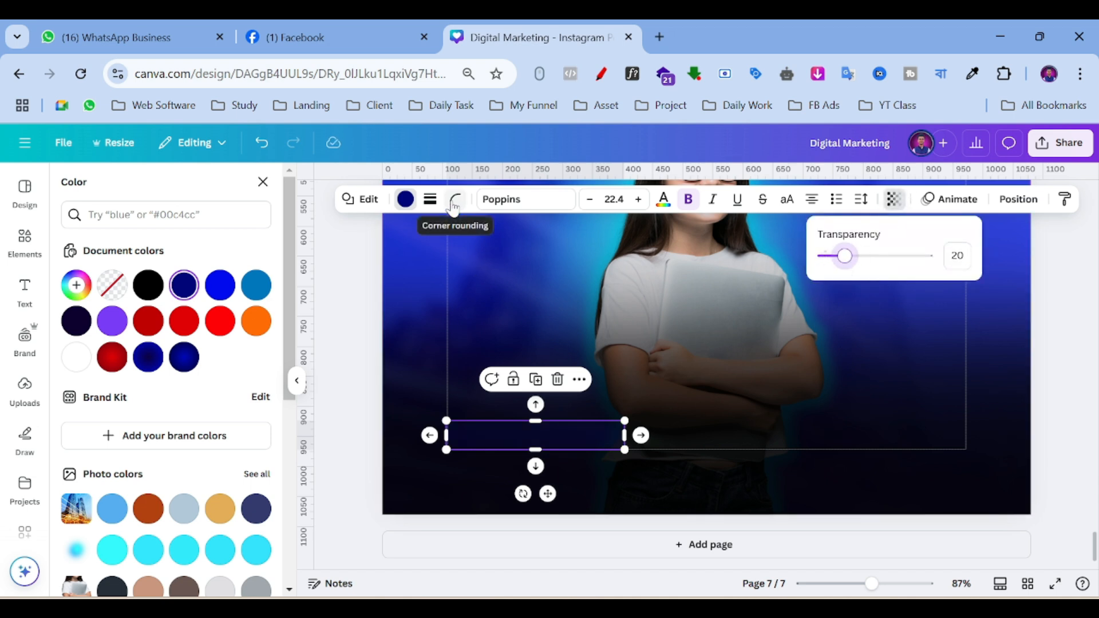
# Give the rectangle a white short-dash border.
pyautogui.click(430, 199)
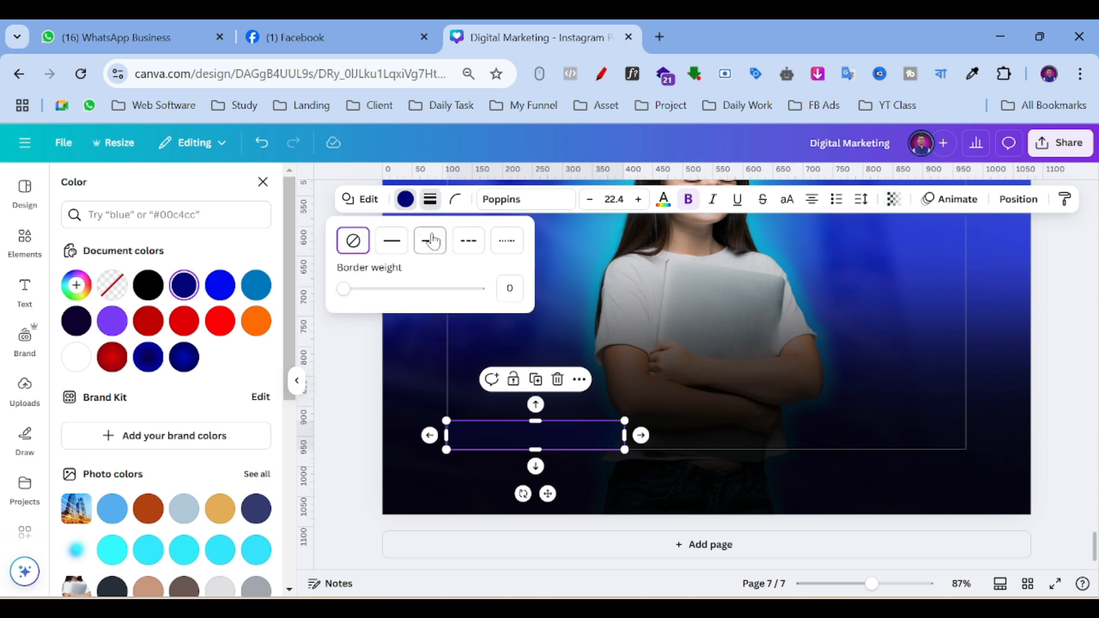
pyautogui.click(430, 241)
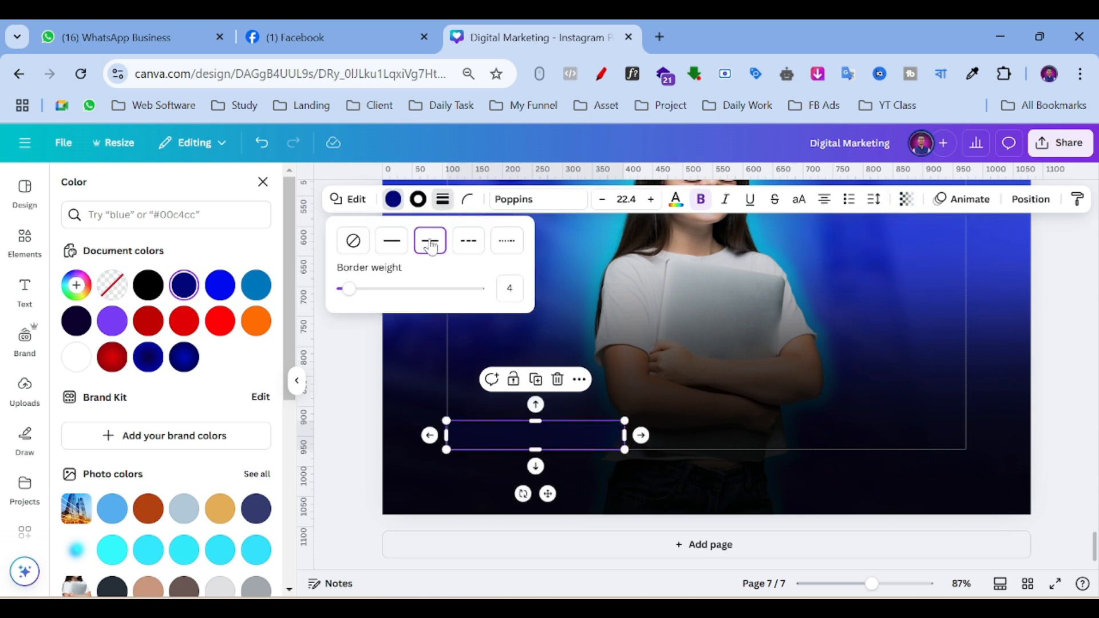
pyautogui.click(465, 246)
pyautogui.click(418, 200)
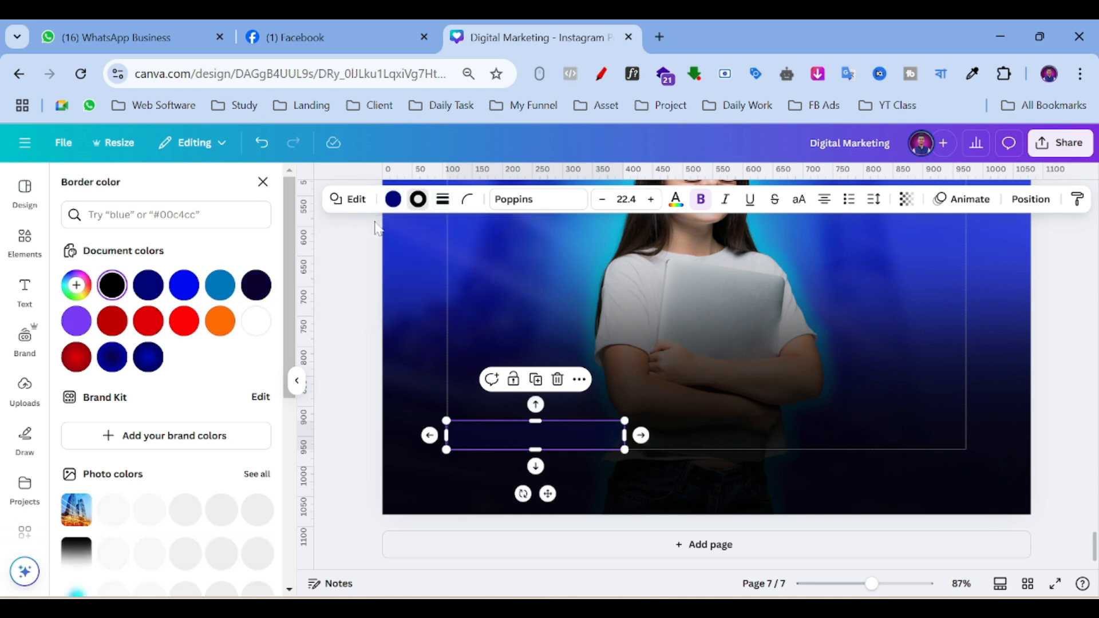
pyautogui.click(254, 322)
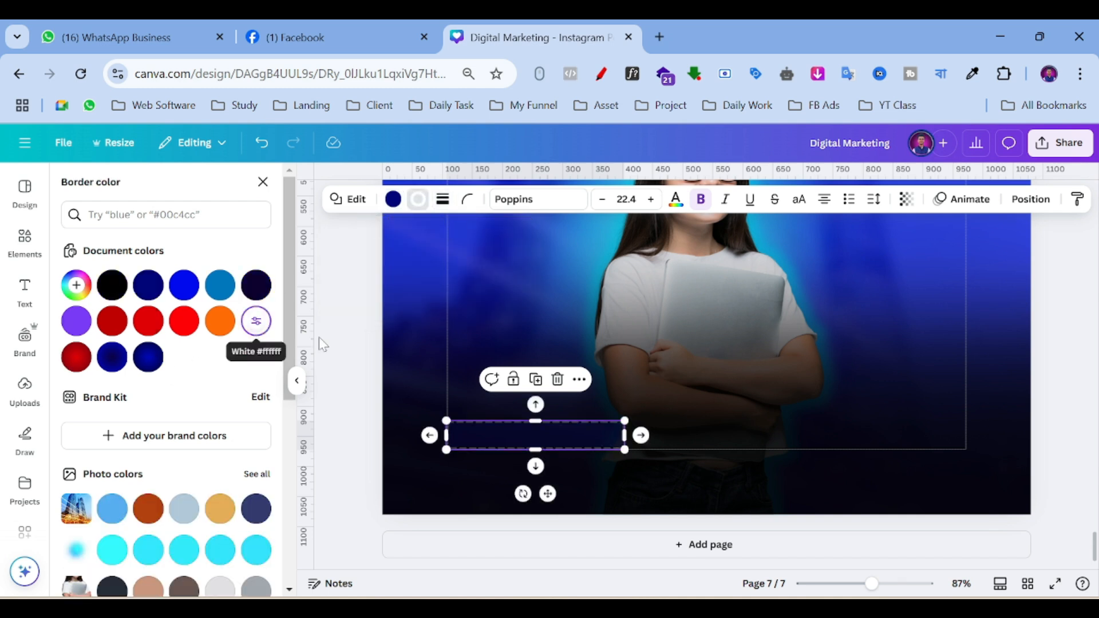
pyautogui.click(573, 318)
pyautogui.click(534, 434)
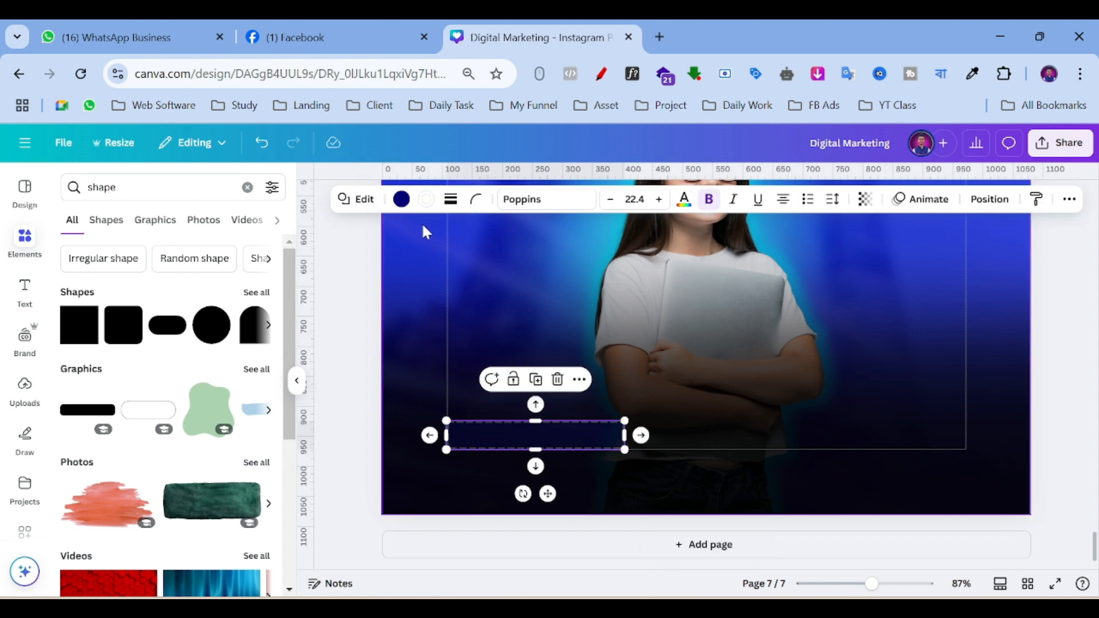
pyautogui.click(426, 200)
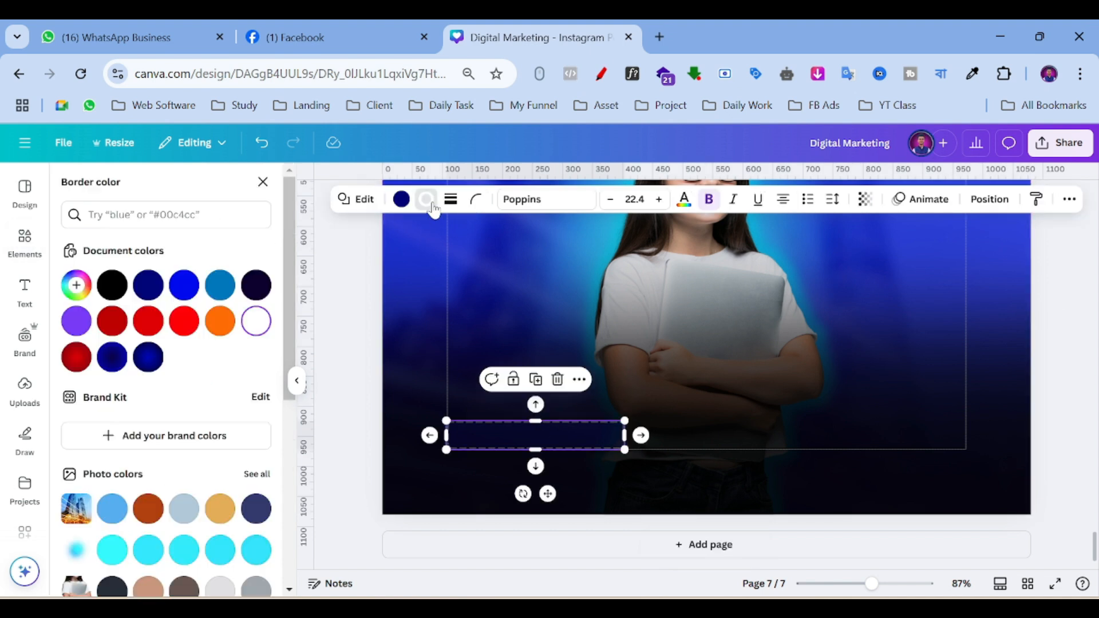
# Make the rectangle's fill fully opaque at 100 and darken it to navy #010459.
pyautogui.click(864, 199)
pyautogui.moveTo(815, 255); pyautogui.dragTo(995, 262)
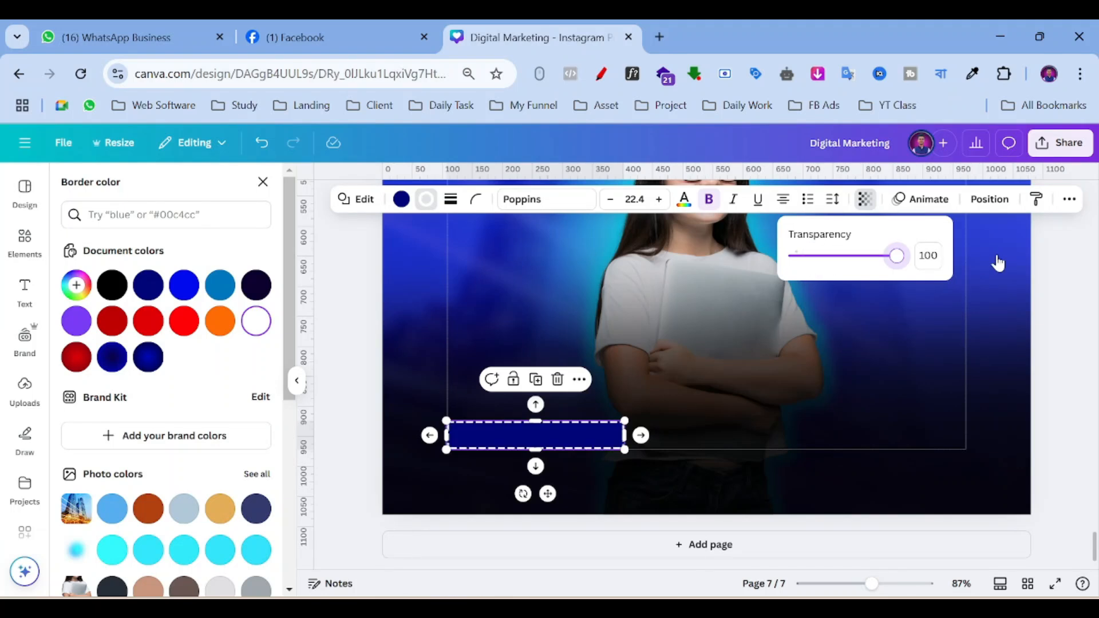
pyautogui.click(402, 205)
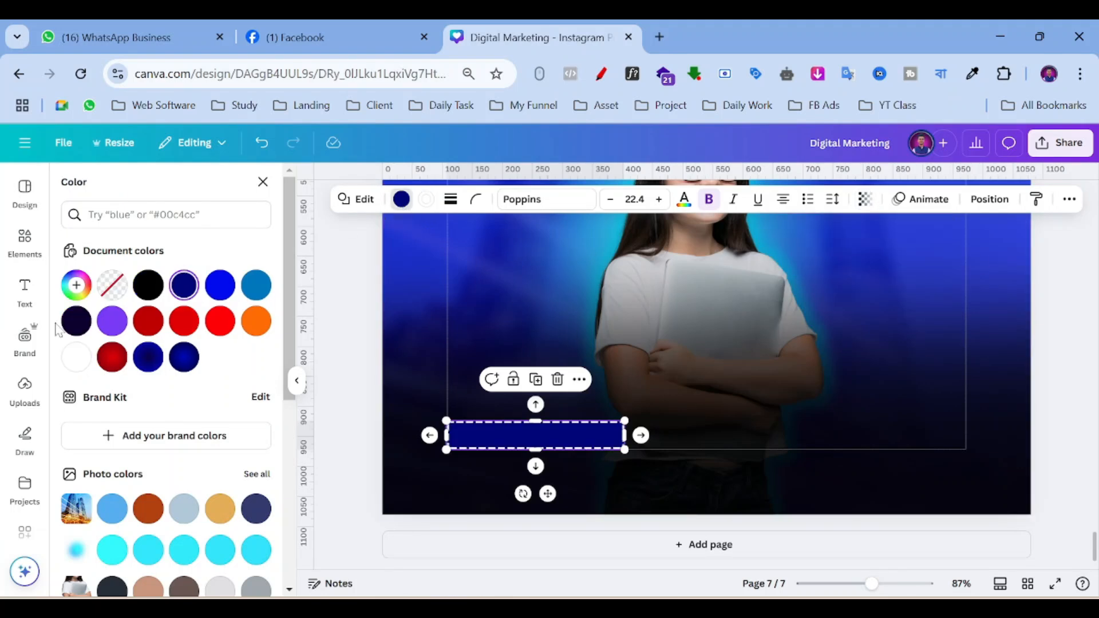
pyautogui.click(76, 284)
pyautogui.moveTo(260, 392); pyautogui.dragTo(260, 411)
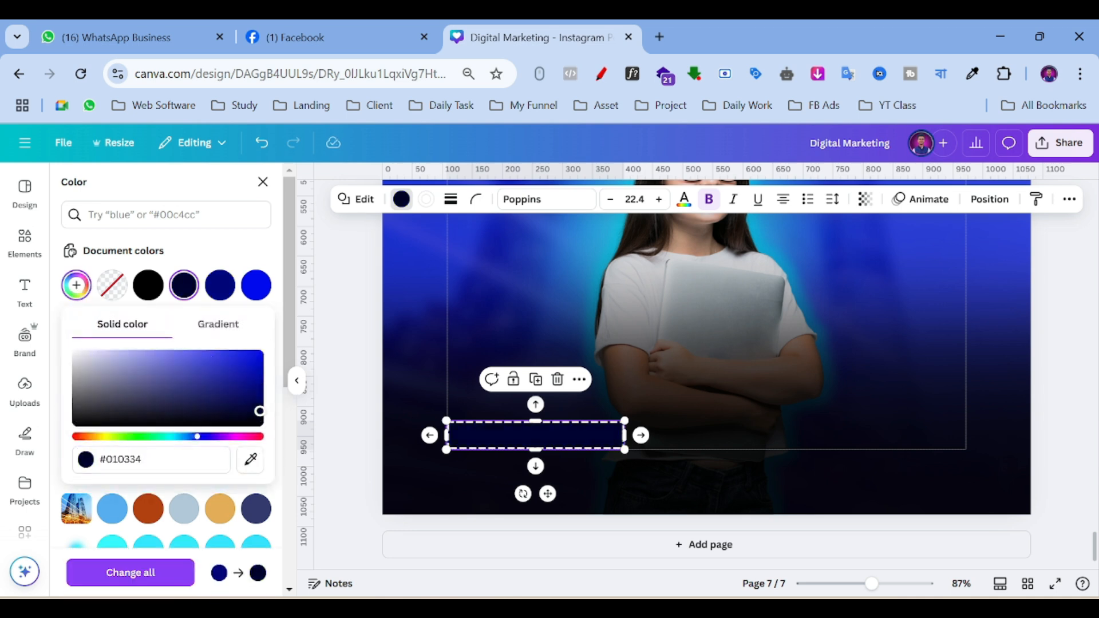
pyautogui.doubleClick(401, 360)
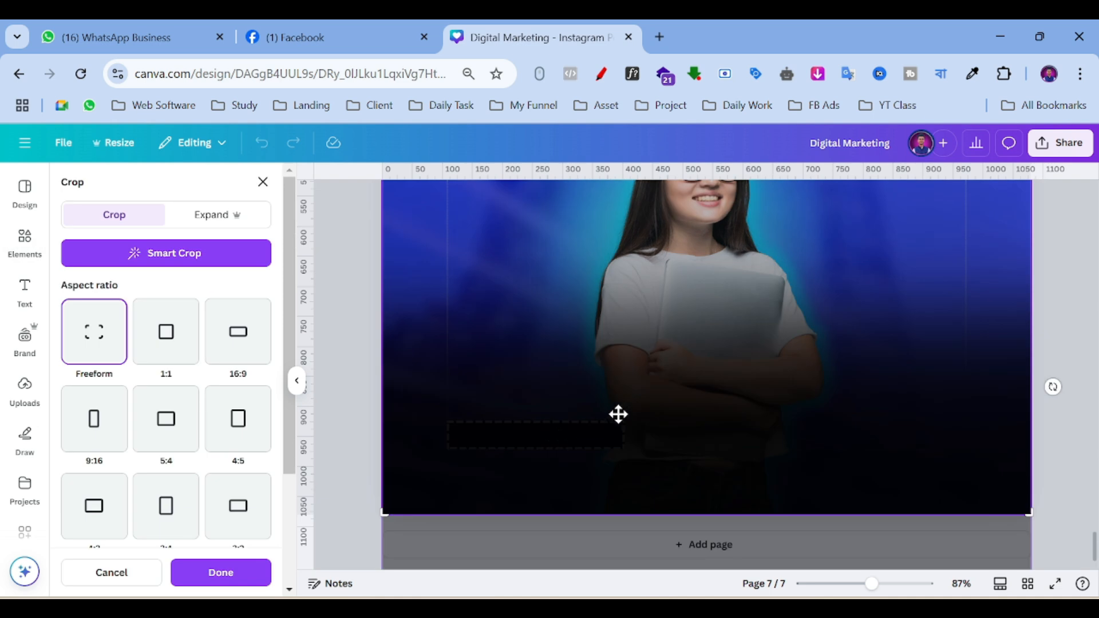
# Change the rectangle to a dotted border with a transparent fill.
pyautogui.click(362, 534)
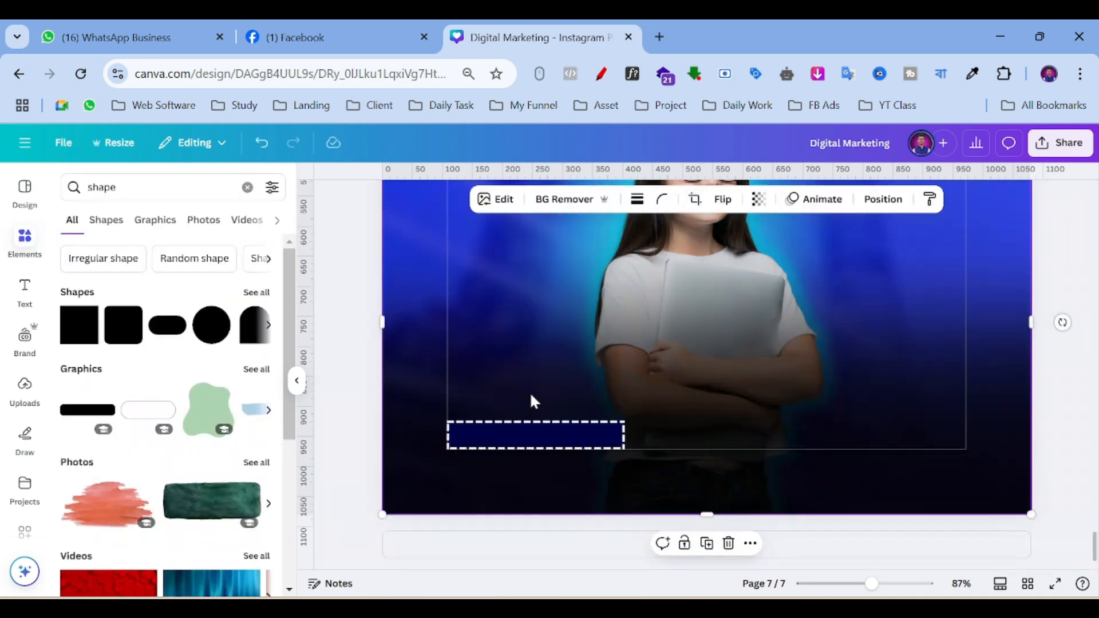
pyautogui.click(545, 432)
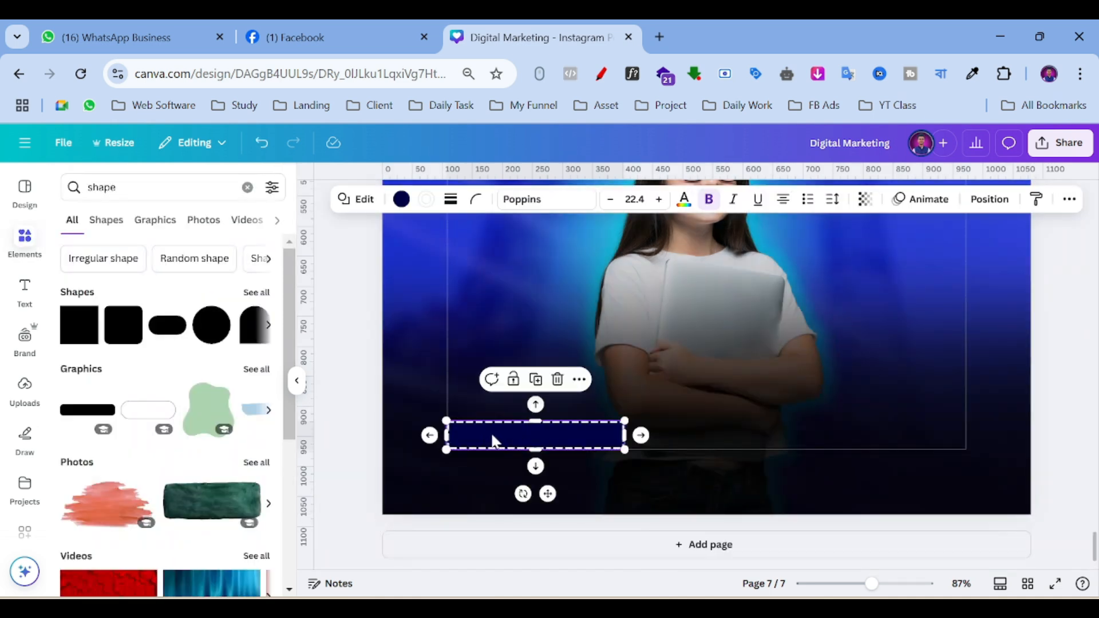
pyautogui.click(450, 199)
pyautogui.click(525, 255)
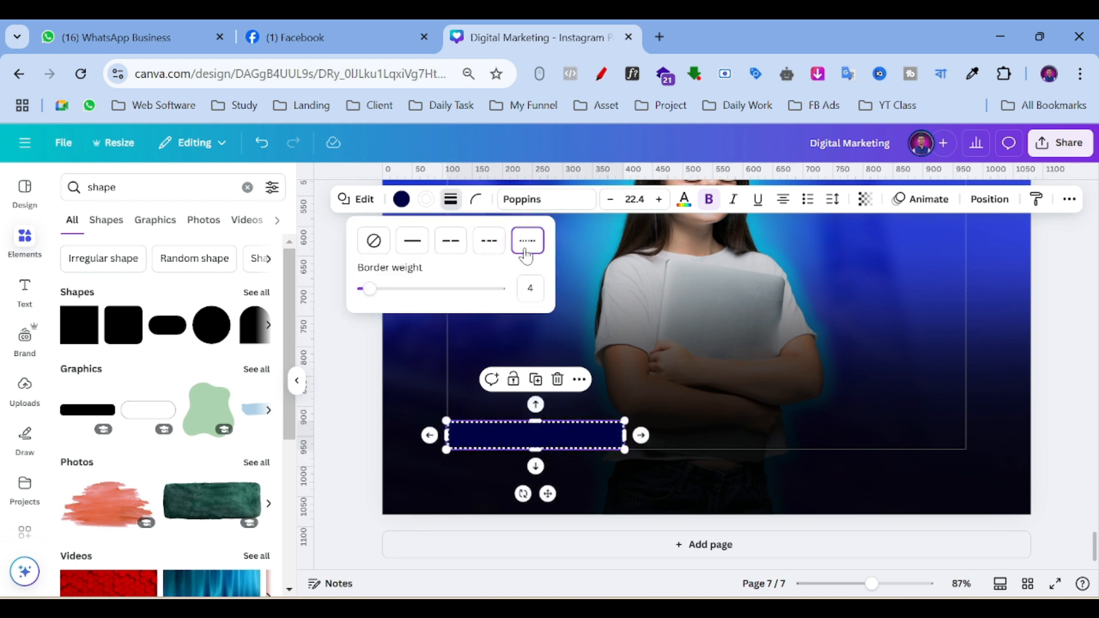
pyautogui.click(401, 198)
pyautogui.click(112, 286)
pyautogui.doubleClick(416, 347)
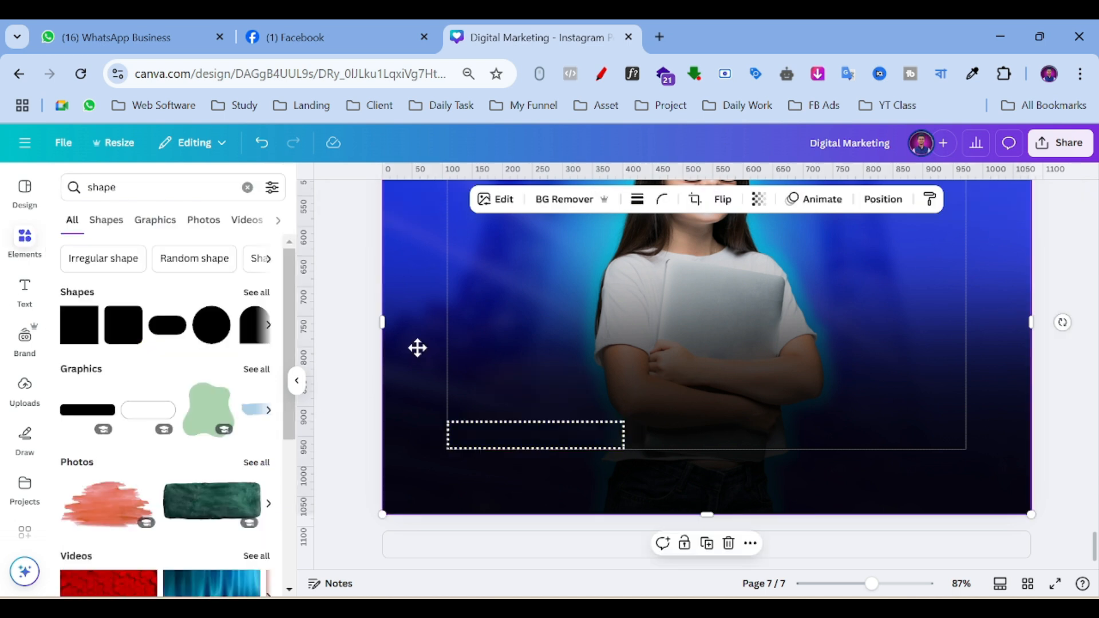
# Finish cropping the photo and narrow the empty dotted box to 283 × 48.
pyautogui.click(260, 573)
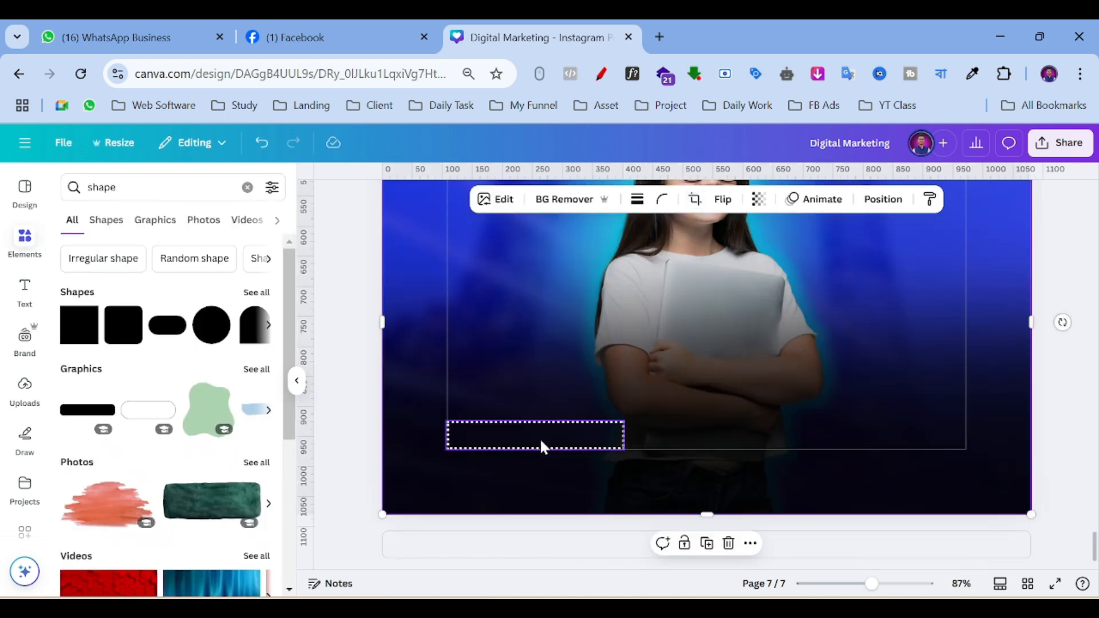
pyautogui.click(602, 435)
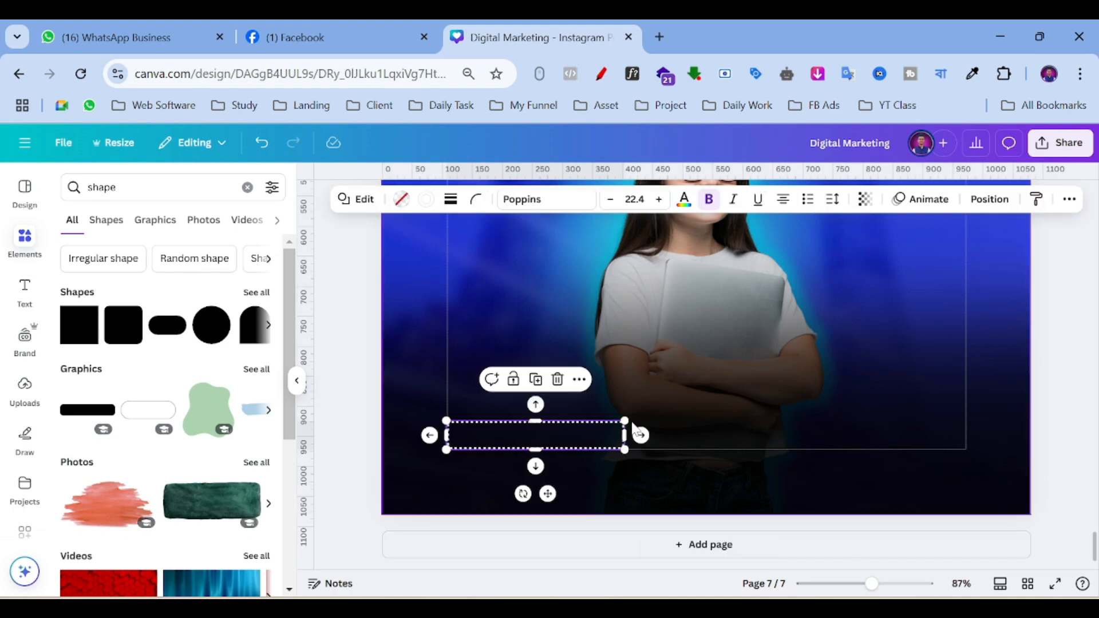
pyautogui.moveTo(625, 421); pyautogui.dragTo(617, 422)
pyautogui.click(384, 411)
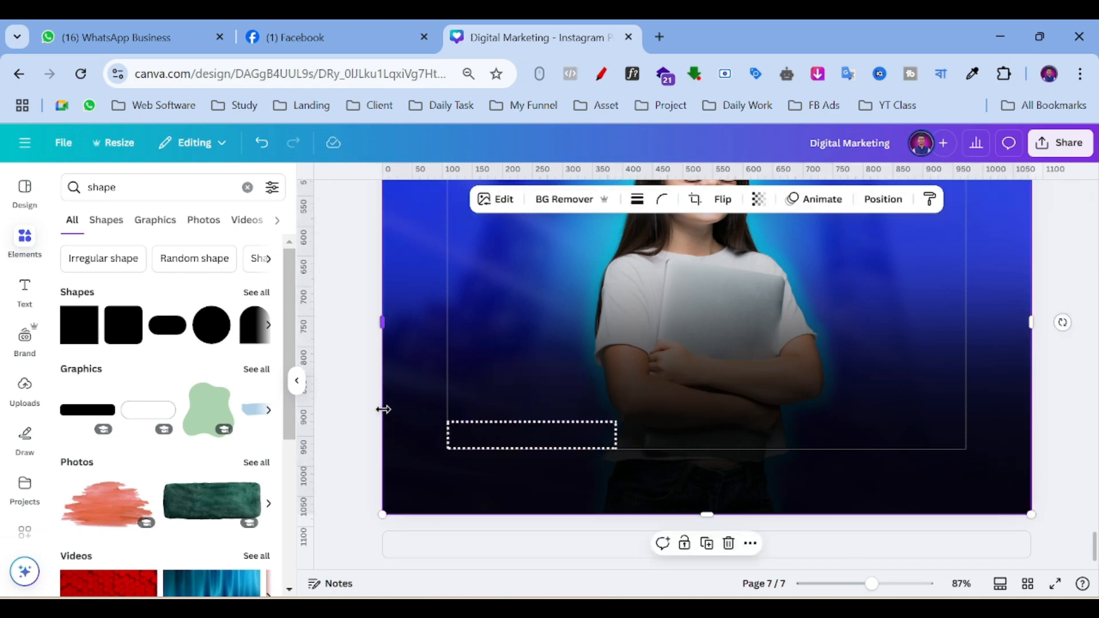
pyautogui.click(575, 446)
pyautogui.click(14, 237)
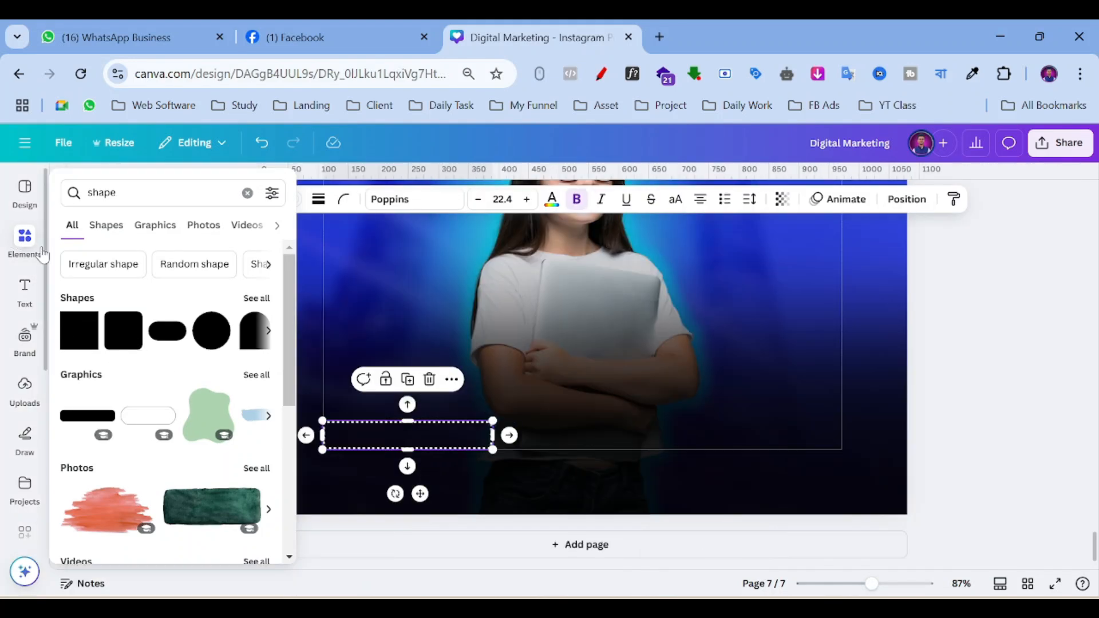
# Search Elements for 'call icon' and add the black phone graphic.
pyautogui.click(247, 192)
pyautogui.write('call')
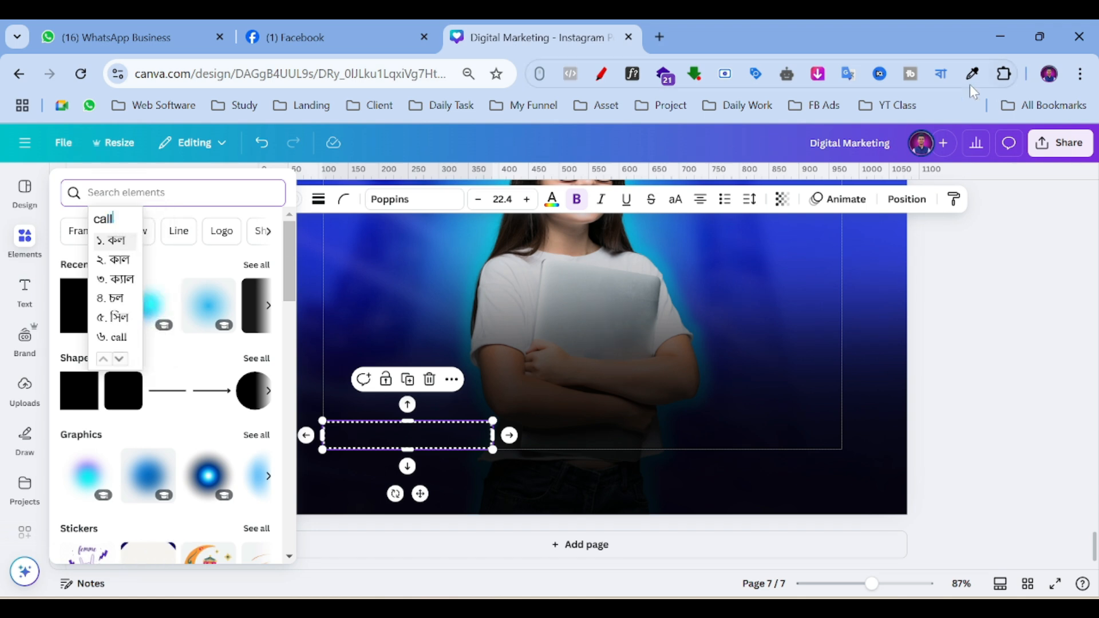
pyautogui.click(940, 74)
pyautogui.click(767, 139)
pyautogui.click(140, 193)
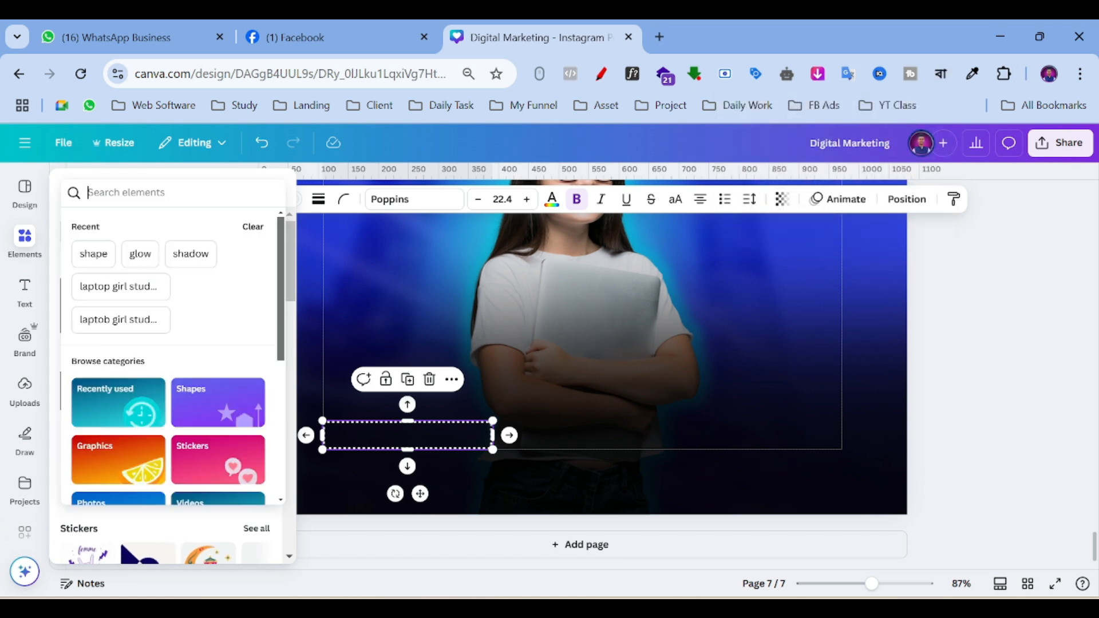
pyautogui.write('call icon')
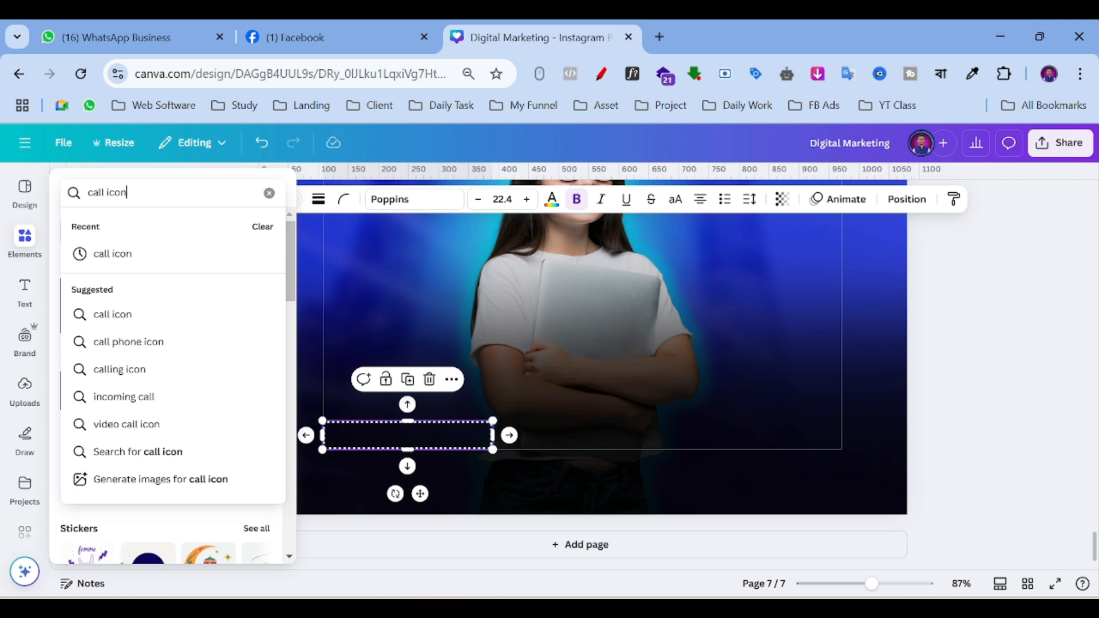
pyautogui.press('Return')
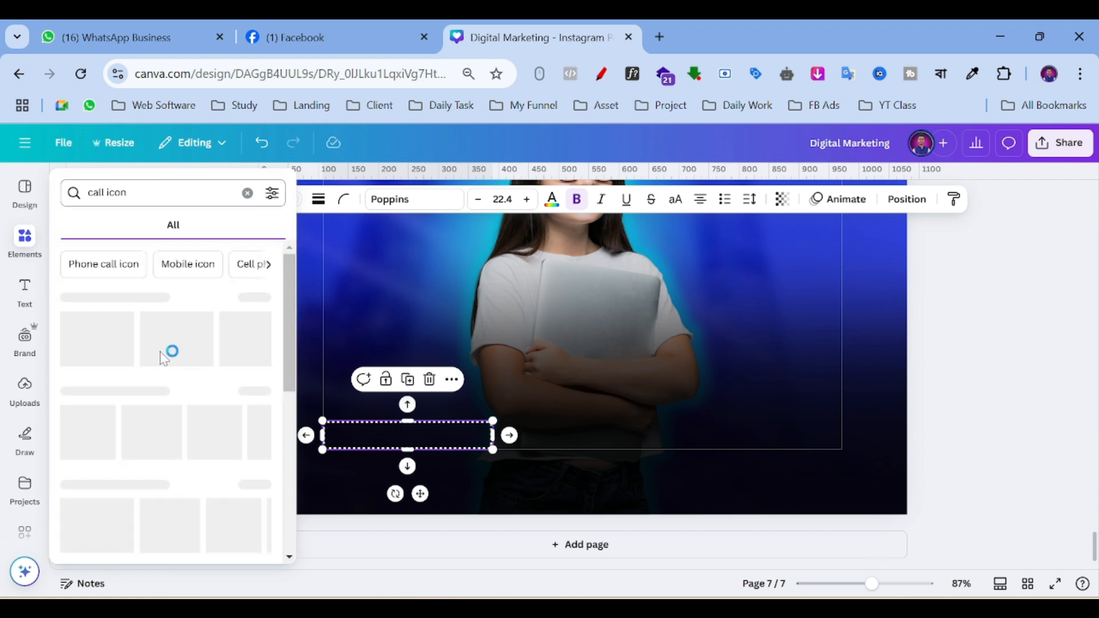
pyautogui.click(93, 350)
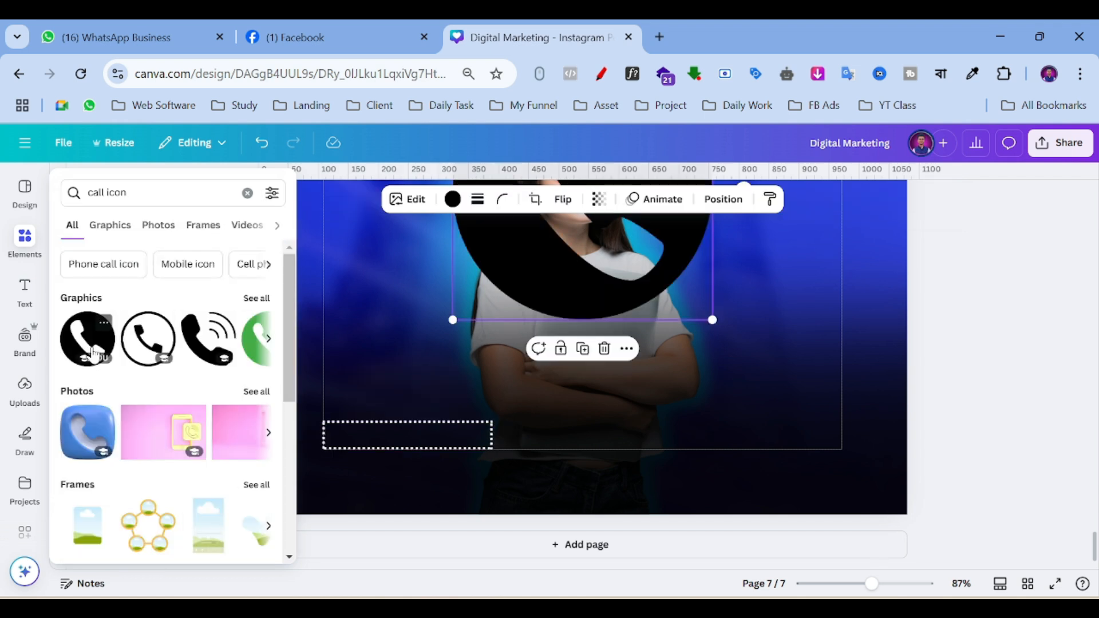
# Resize the phone icon to 35 × 35, colour it white and place it at the box's left end.
pyautogui.click(296, 366)
pyautogui.scroll(3, 698, 263)
pyautogui.moveTo(709, 233); pyautogui.dragTo(478, 465)
pyautogui.scroll(-3, 555, 375)
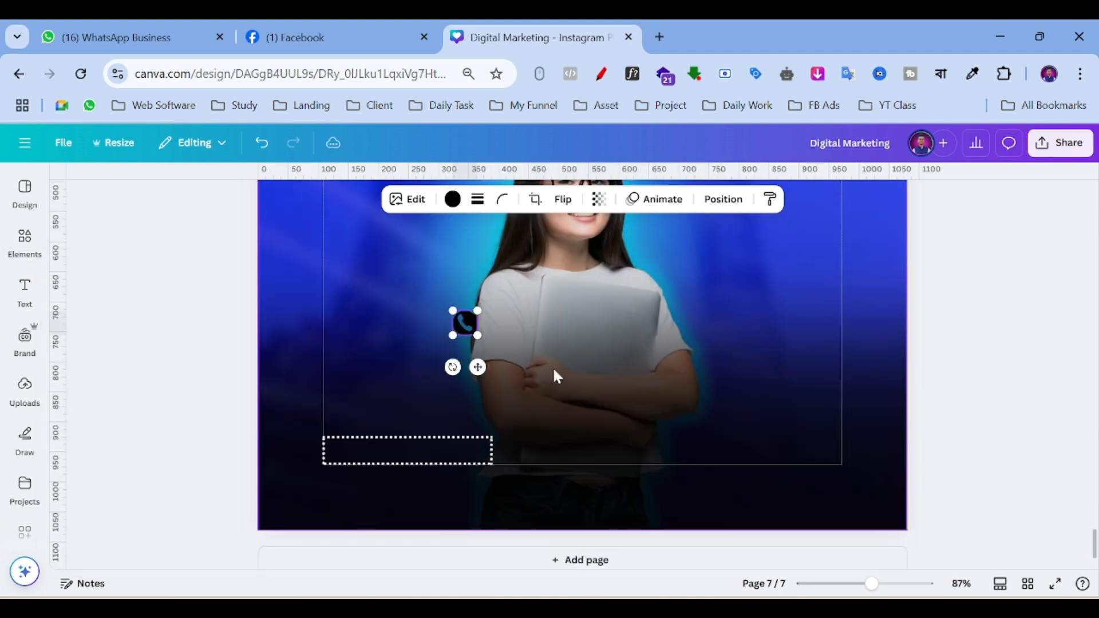
pyautogui.scroll(-1, 555, 375)
pyautogui.moveTo(464, 308); pyautogui.dragTo(356, 480)
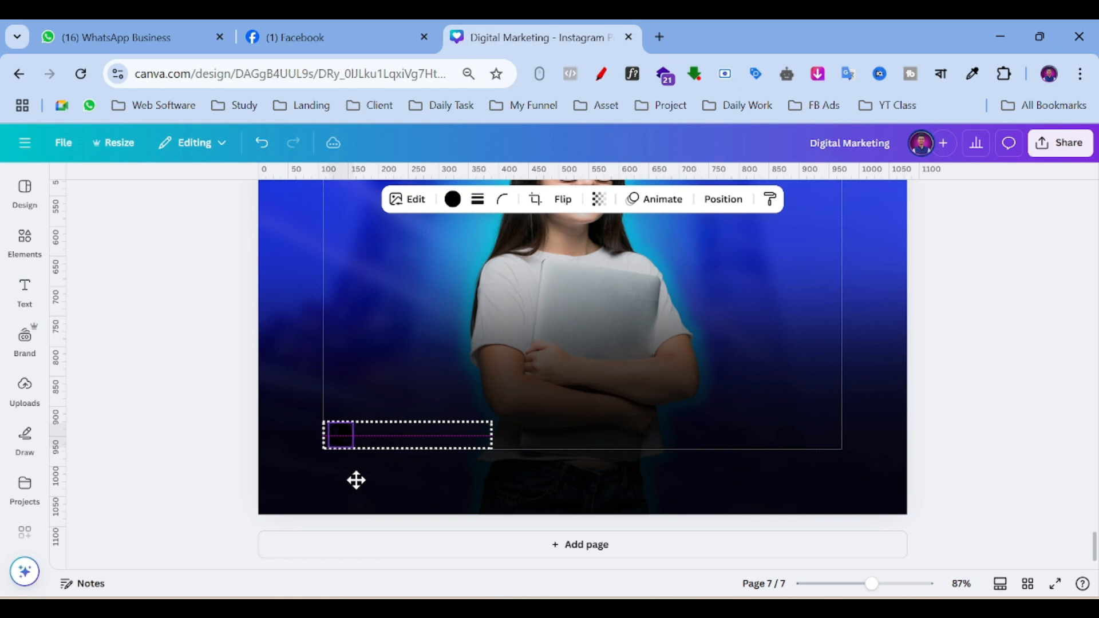
pyautogui.click(452, 199)
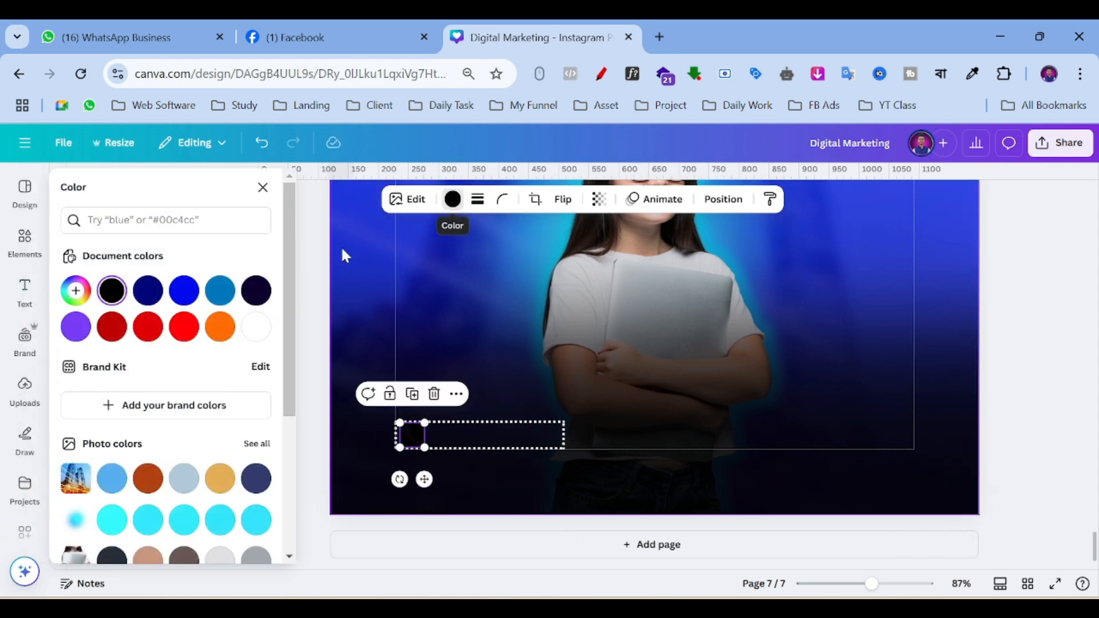
pyautogui.click(255, 328)
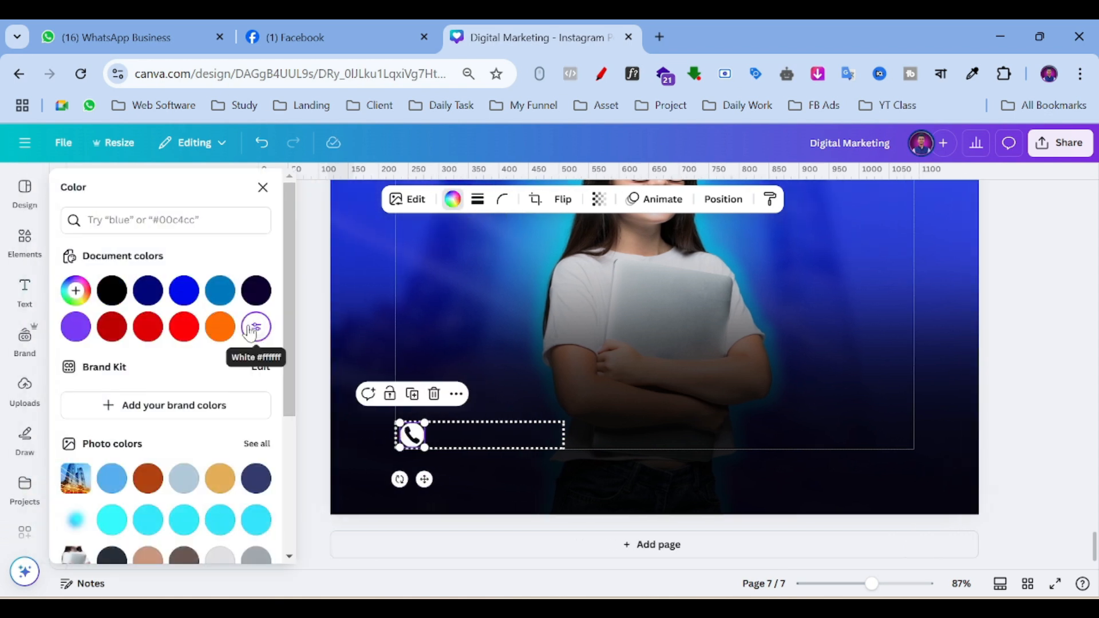
pyautogui.moveTo(425, 423); pyautogui.dragTo(417, 425)
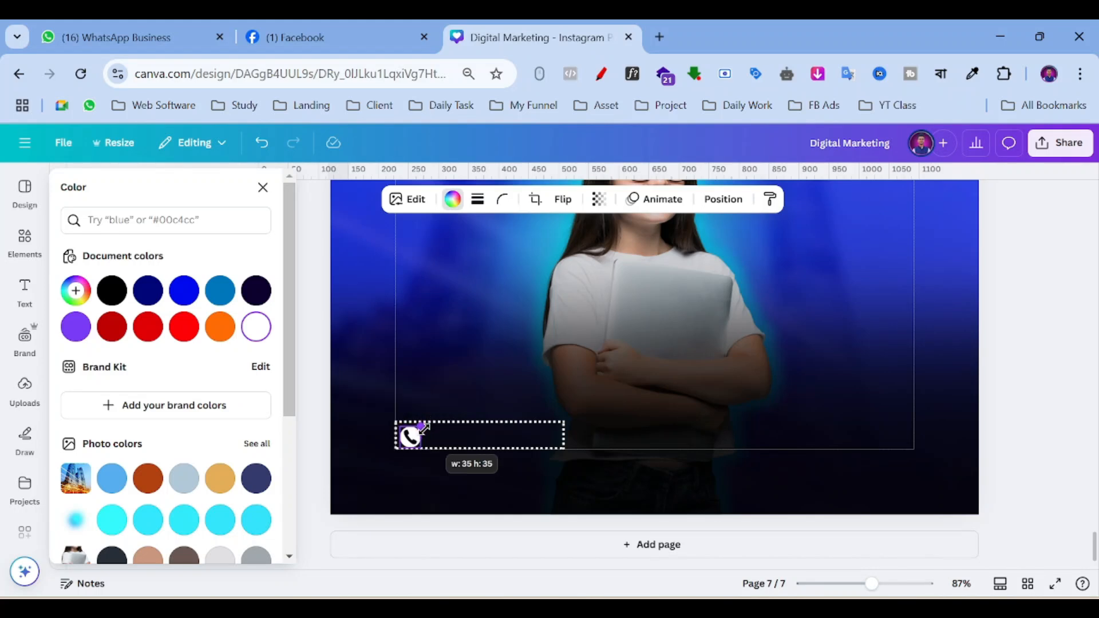
pyautogui.moveTo(424, 479); pyautogui.dragTo(431, 476)
pyautogui.moveTo(431, 475); pyautogui.dragTo(438, 467)
pyautogui.click(25, 290)
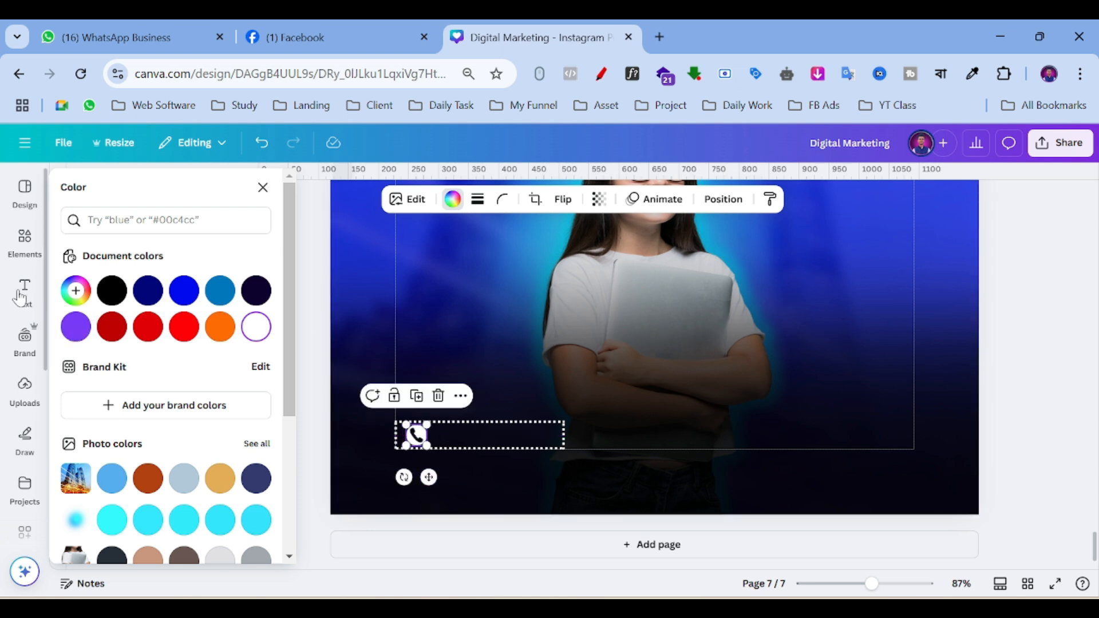
# Add a subheading with the phone number, shrunk to size 19.2 beside the icon.
pyautogui.click(151, 439)
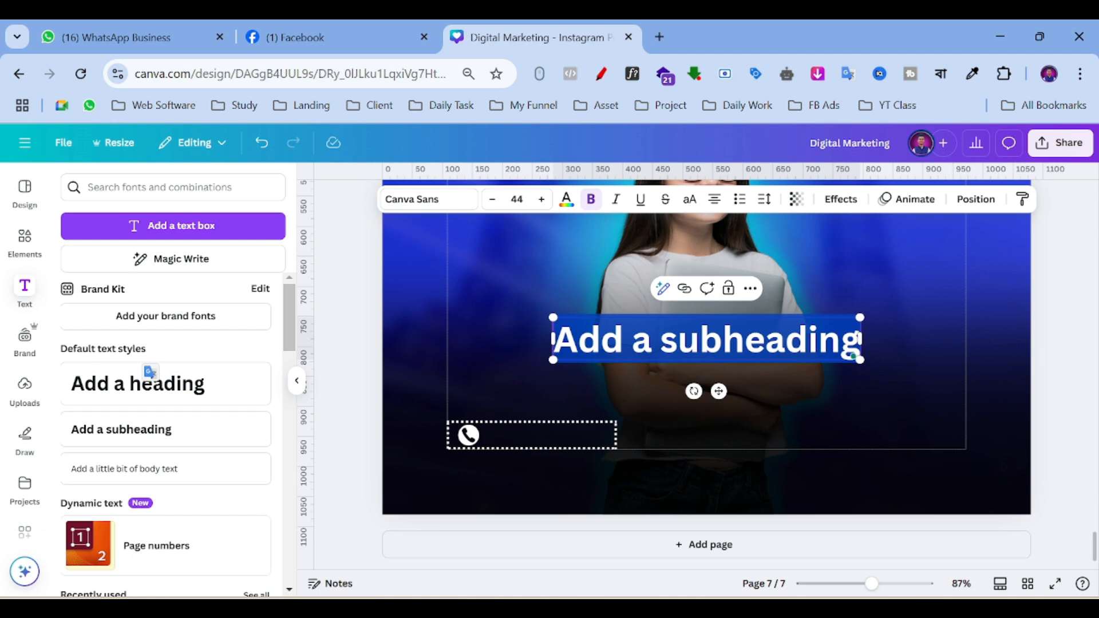
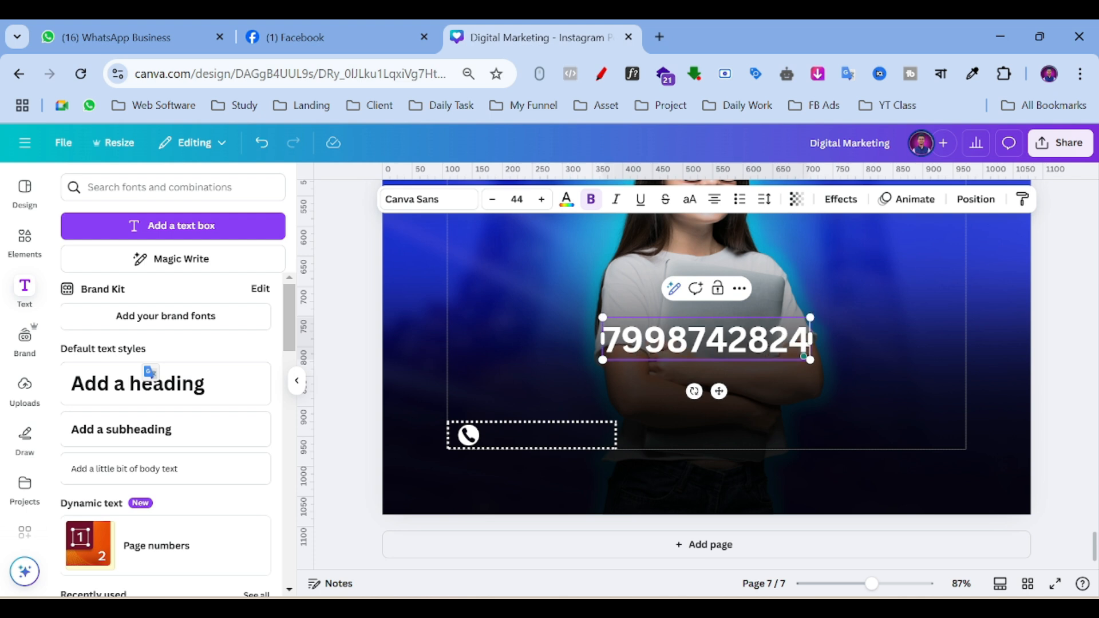
pyautogui.moveTo(811, 318); pyautogui.dragTo(546, 476)
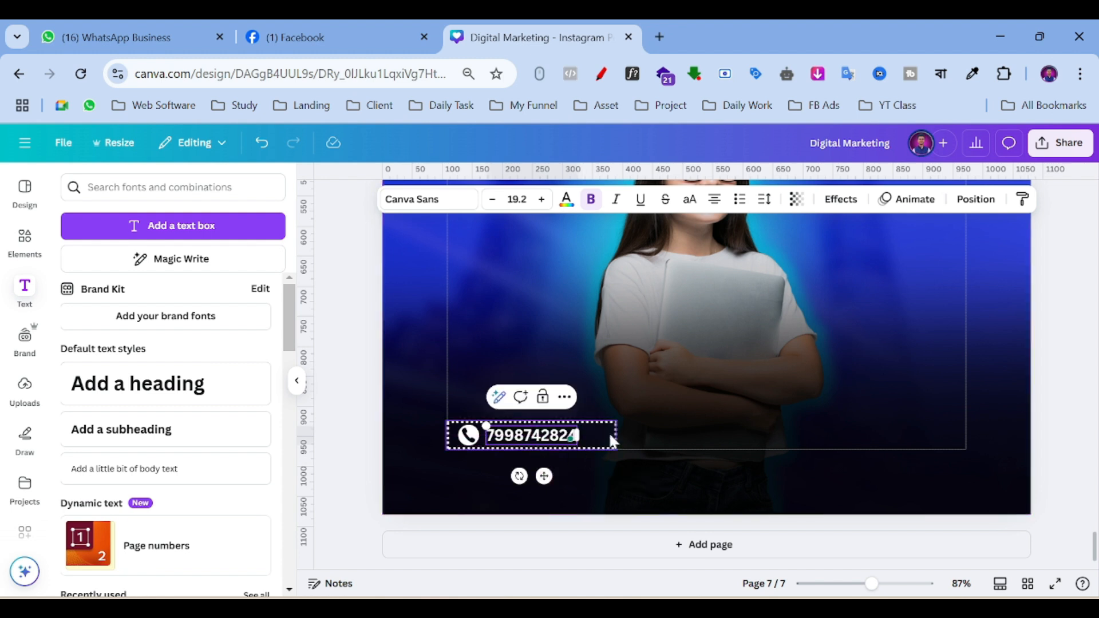
# Select the icon and number and shift the number text slightly right.
pyautogui.click(467, 436)
pyautogui.keyDown('shift'); pyautogui.click(467, 437); pyautogui.keyUp('shift')
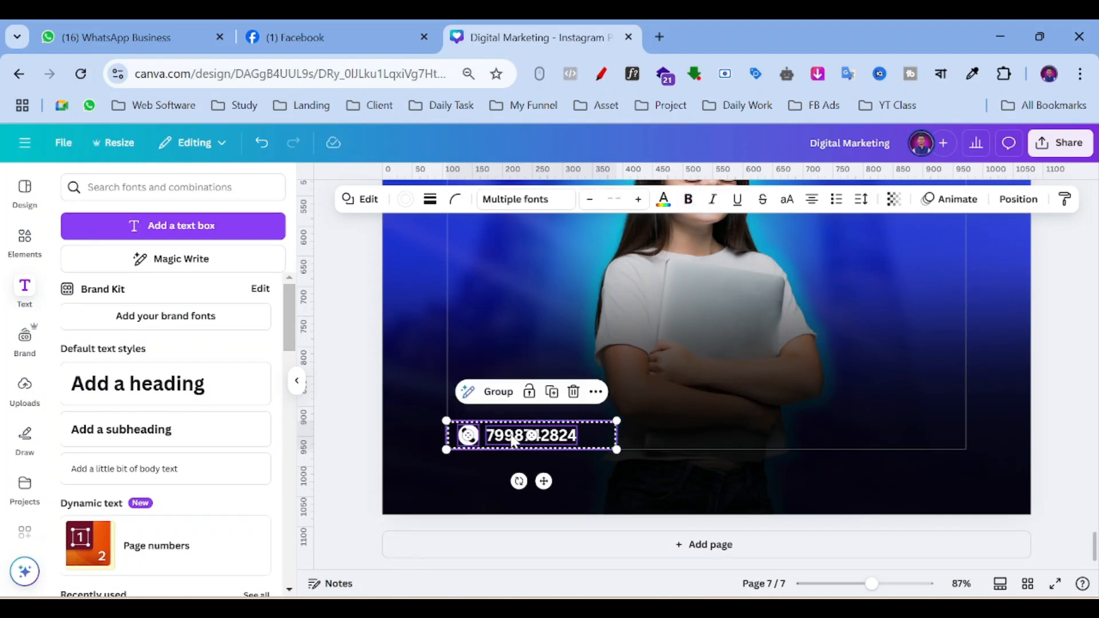
pyautogui.click(690, 411)
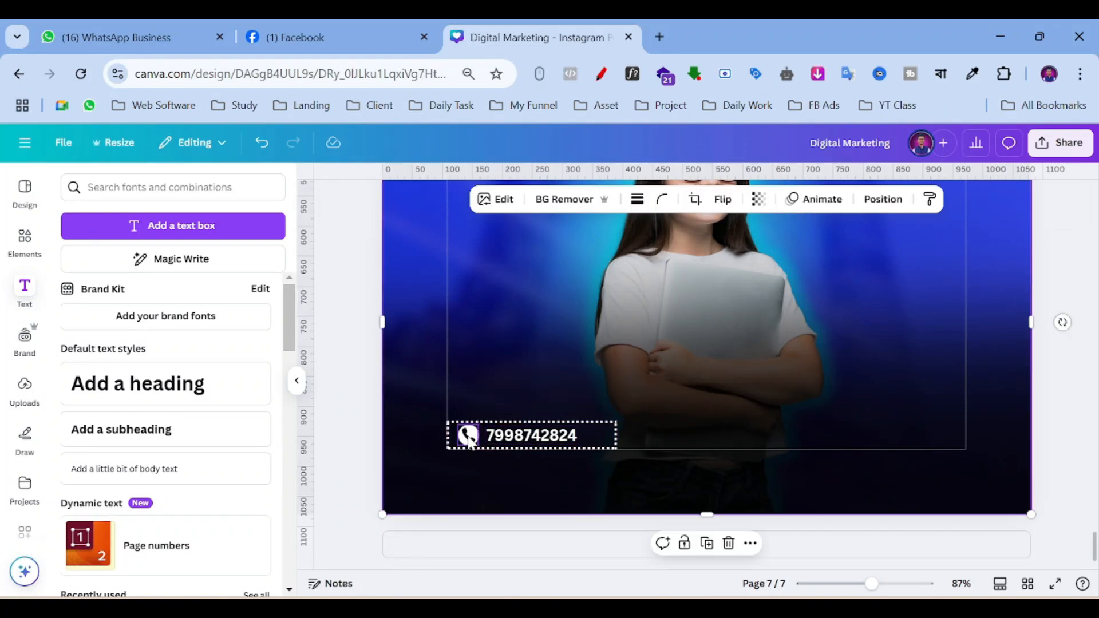
pyautogui.click(526, 445)
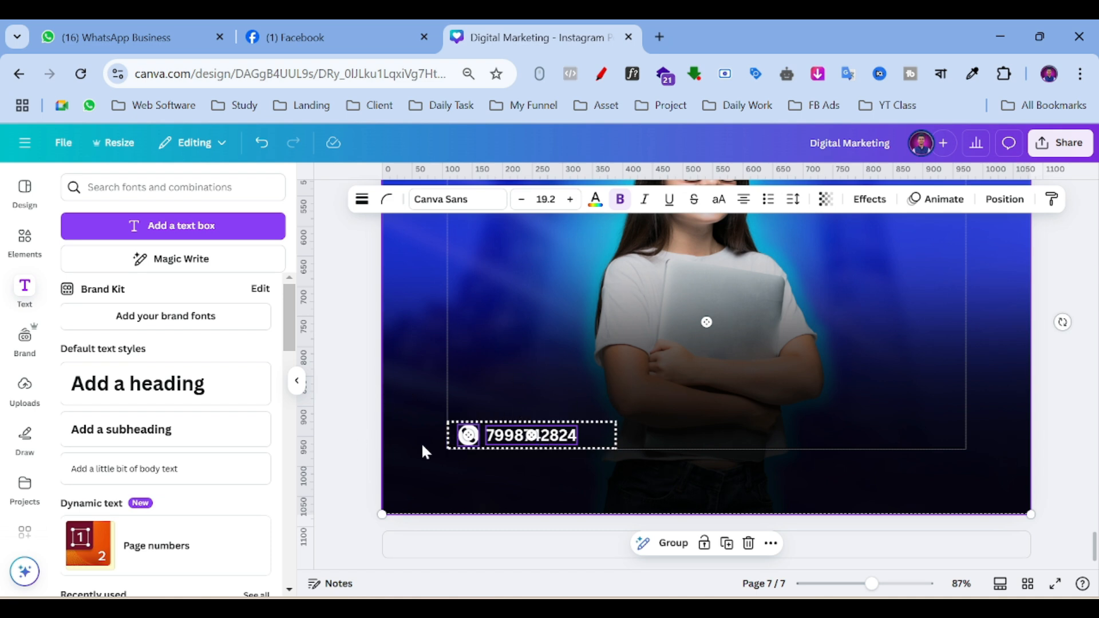
pyautogui.click(352, 404)
pyautogui.click(467, 436)
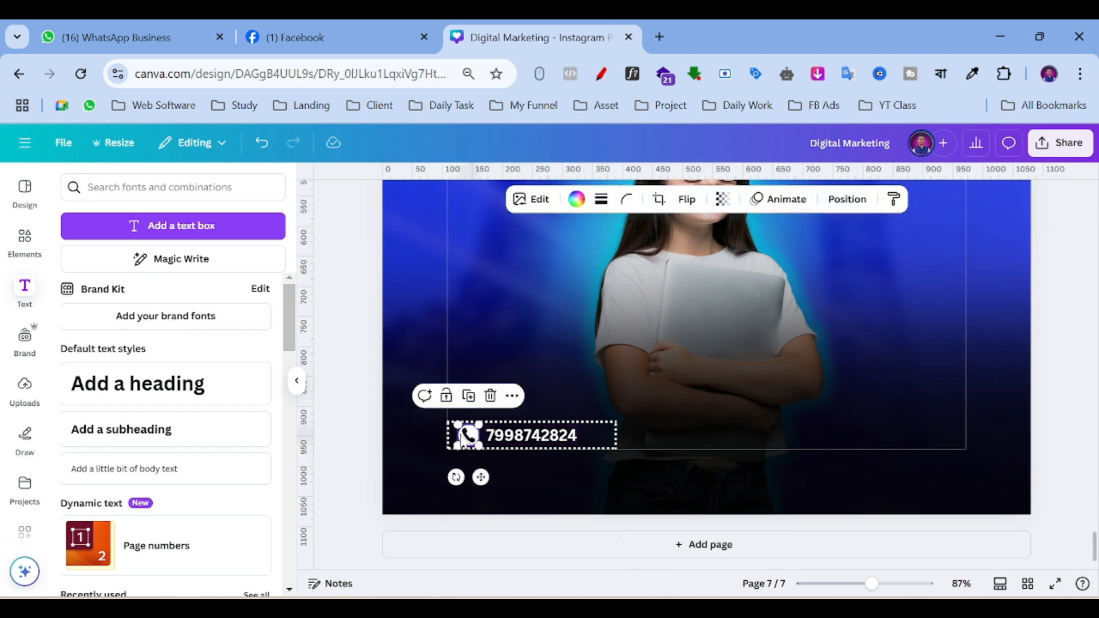
pyautogui.click(517, 438)
pyautogui.moveTo(528, 482); pyautogui.dragTo(534, 476)
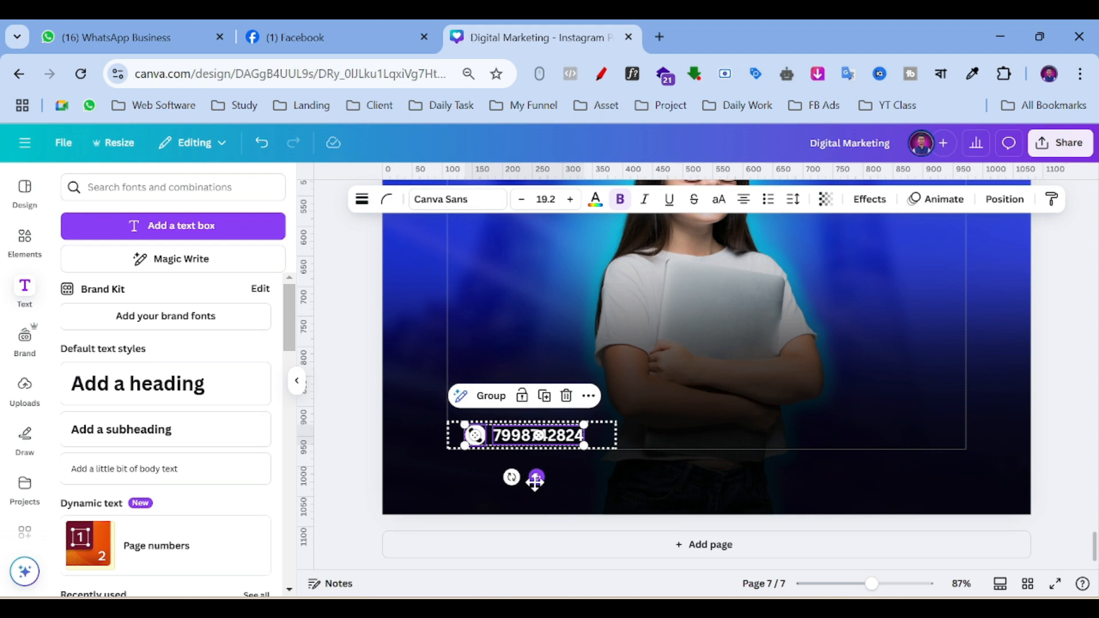
# Narrow the contact box to fit its content and add a matching box at the lower right.
pyautogui.click(598, 439)
pyautogui.moveTo(609, 436); pyautogui.dragTo(598, 436)
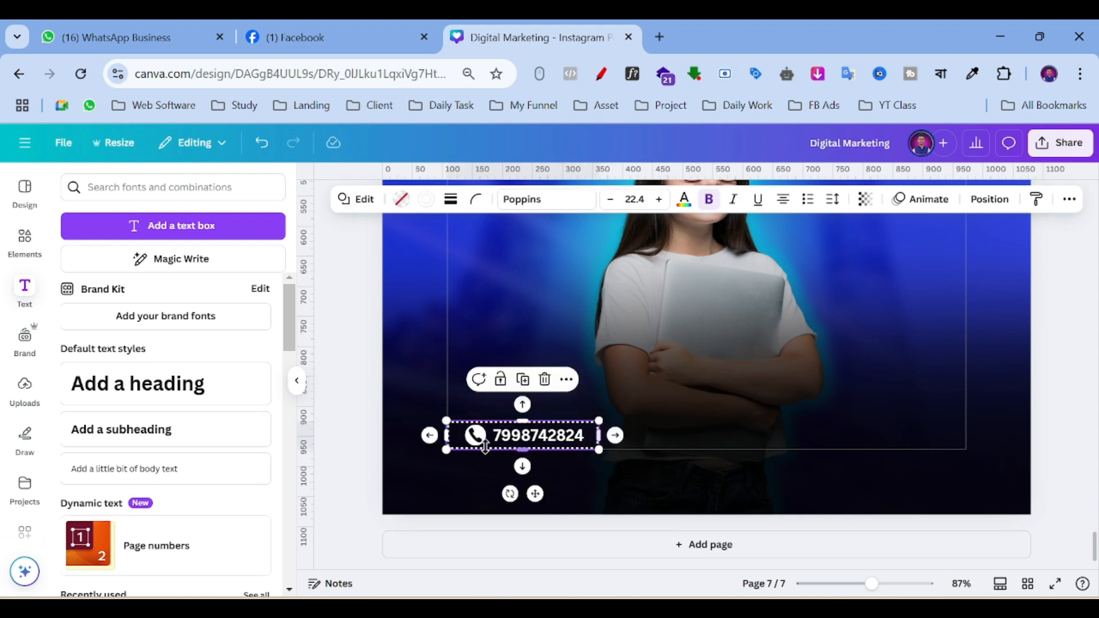
pyautogui.click(479, 448)
pyautogui.keyDown('shift'); pyautogui.click(470, 435); pyautogui.keyUp('shift')
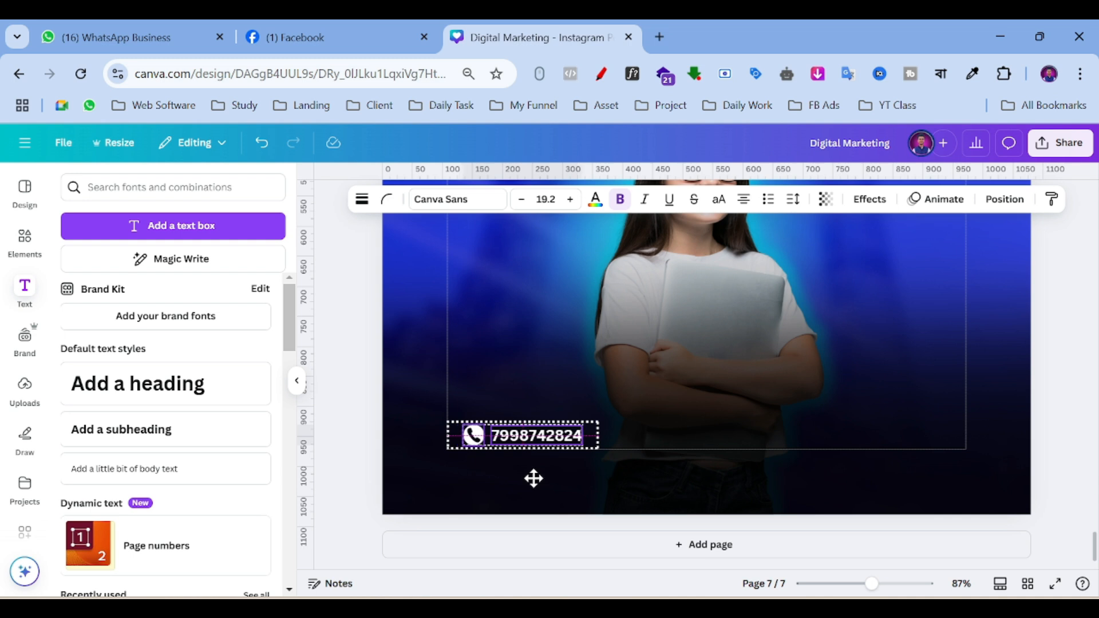
pyautogui.click(444, 434)
pyautogui.click(449, 429)
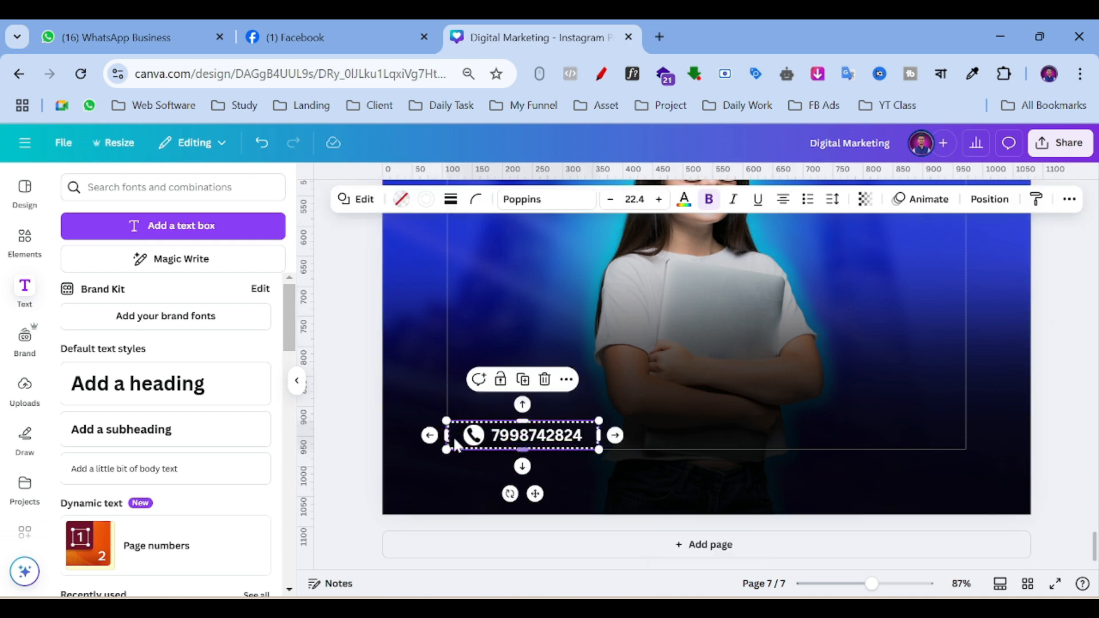
pyautogui.moveTo(535, 494); pyautogui.dragTo(901, 491)
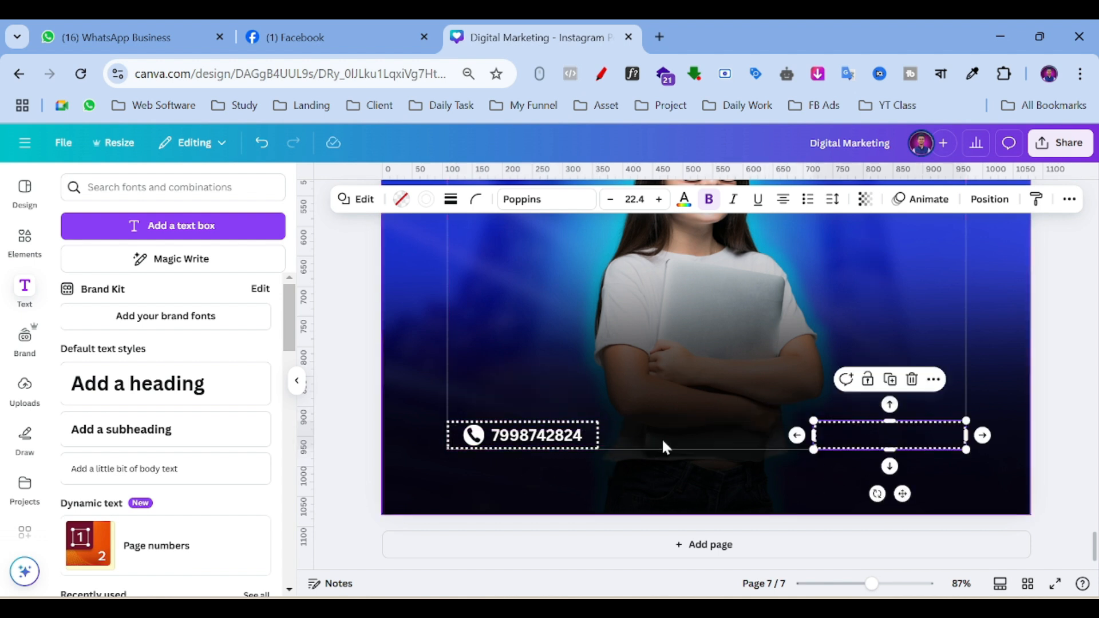
# Duplicate the phone number text into the empty right-hand box.
pyautogui.click(561, 440)
pyautogui.click(548, 397)
pyautogui.moveTo(555, 486); pyautogui.dragTo(922, 479)
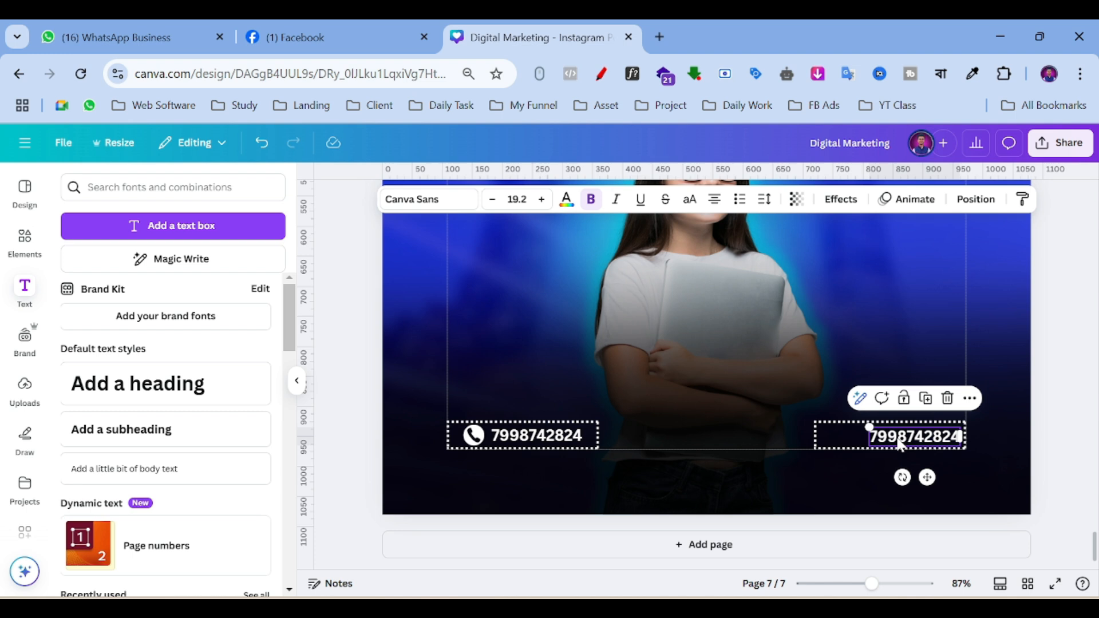
# Try a white globe icon from a 'website icon' search beside the right box, then delete it.
pyautogui.click(24, 240)
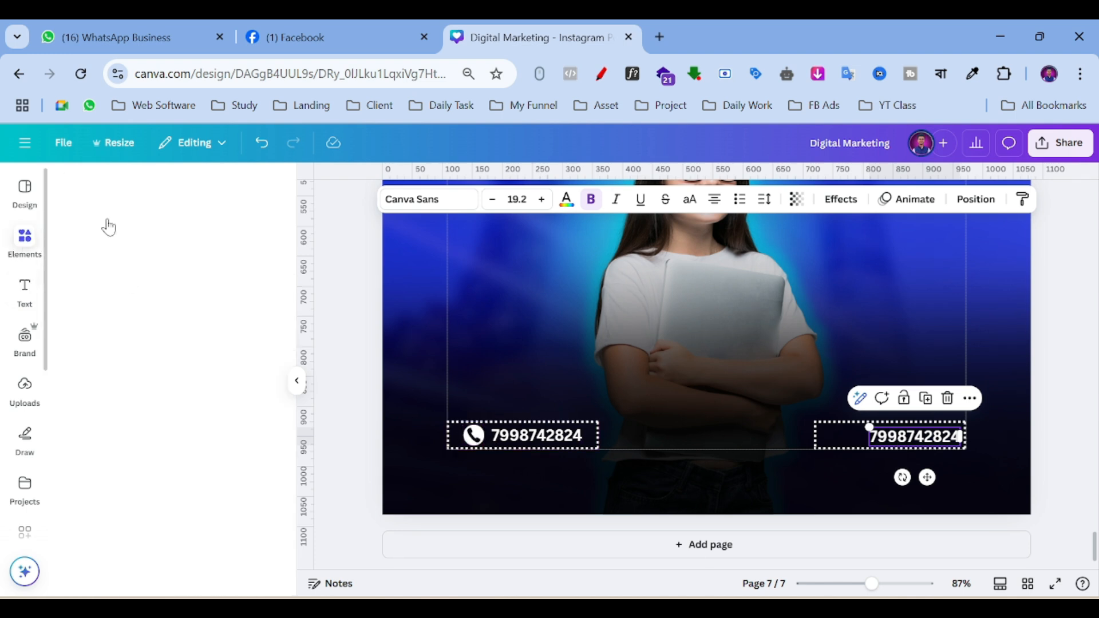
pyautogui.write('we')
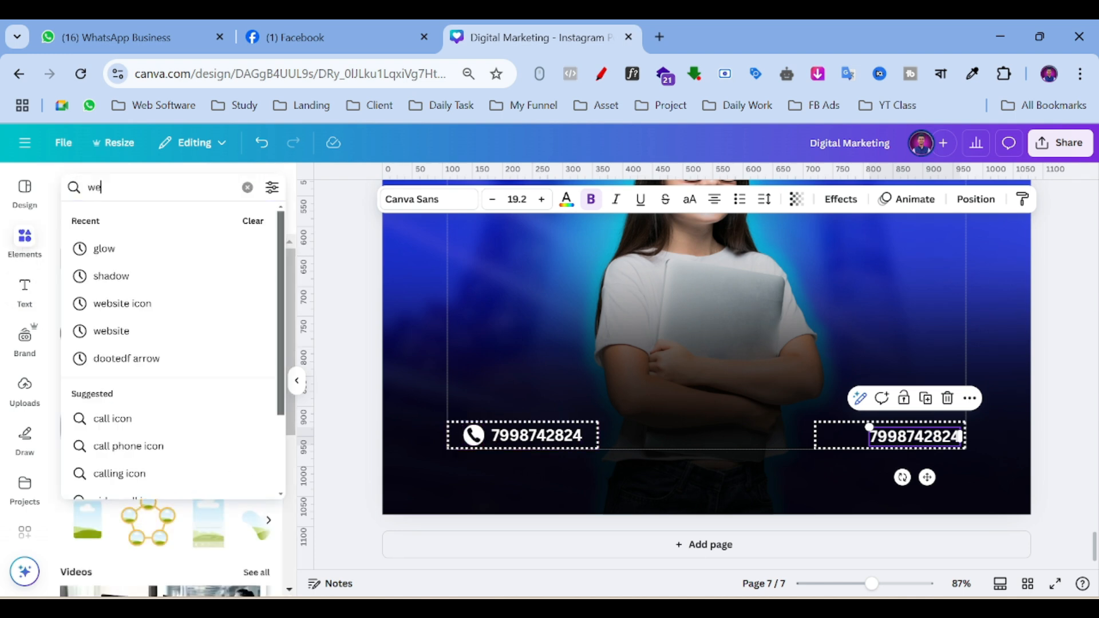
pyautogui.write('bsite icon')
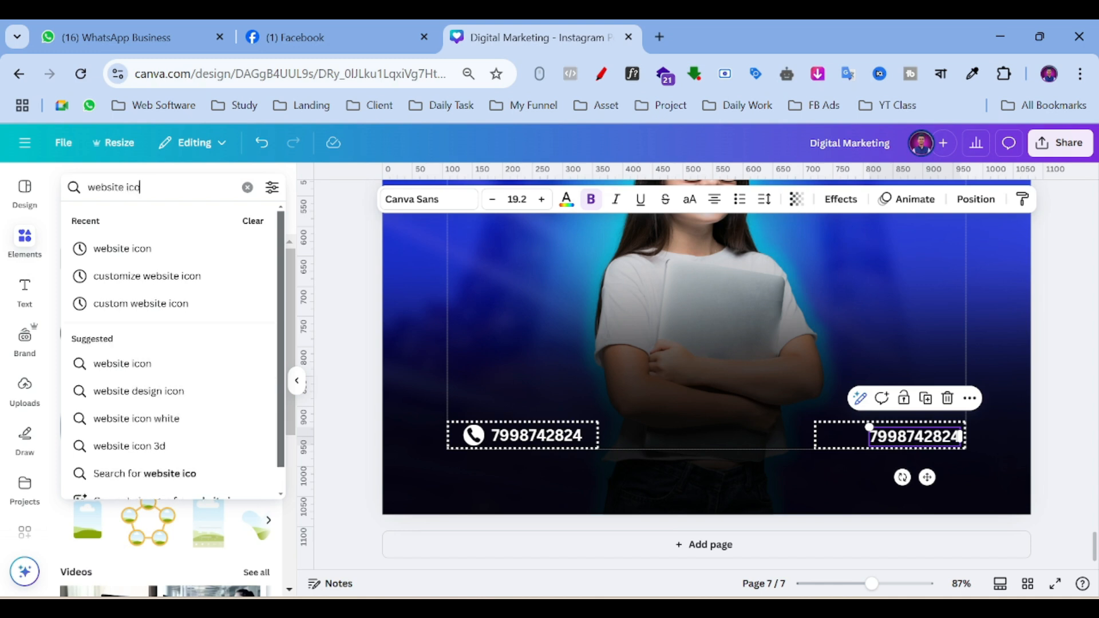
pyautogui.press('Return')
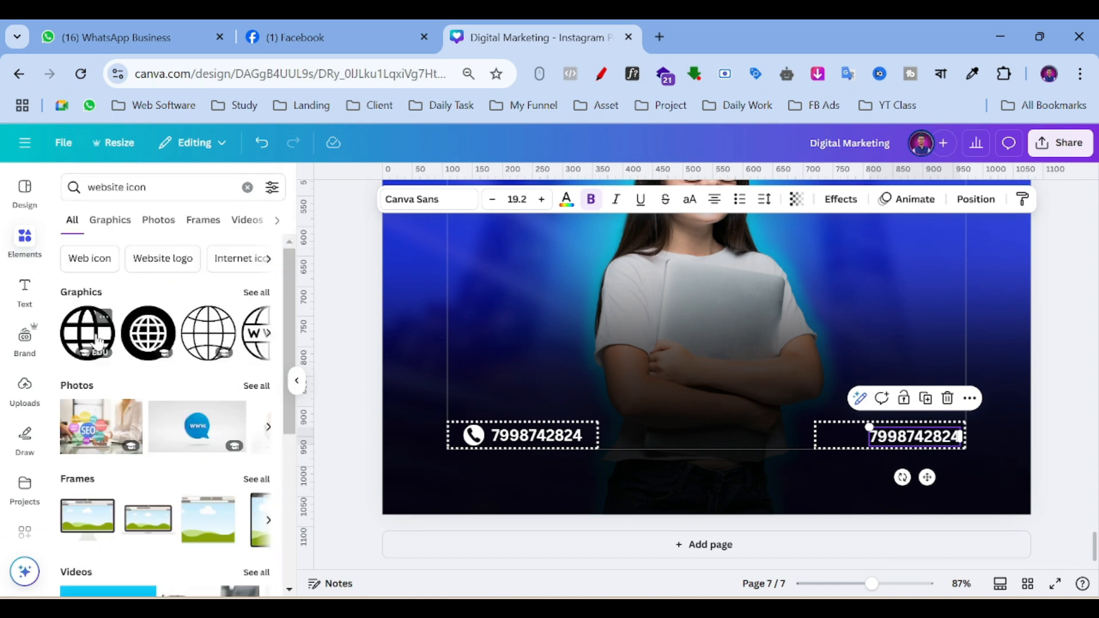
pyautogui.click(148, 333)
pyautogui.moveTo(763, 287); pyautogui.dragTo(698, 440)
pyautogui.moveTo(772, 213); pyautogui.dragTo(534, 449)
pyautogui.moveTo(536, 503); pyautogui.dragTo(840, 471)
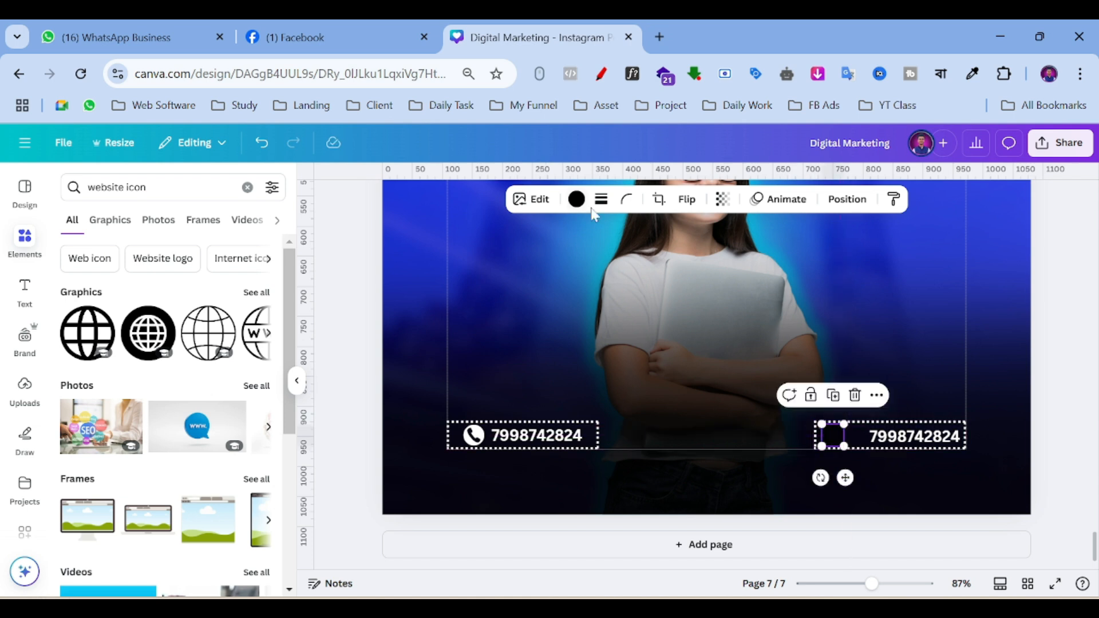
pyautogui.click(576, 203)
pyautogui.click(256, 321)
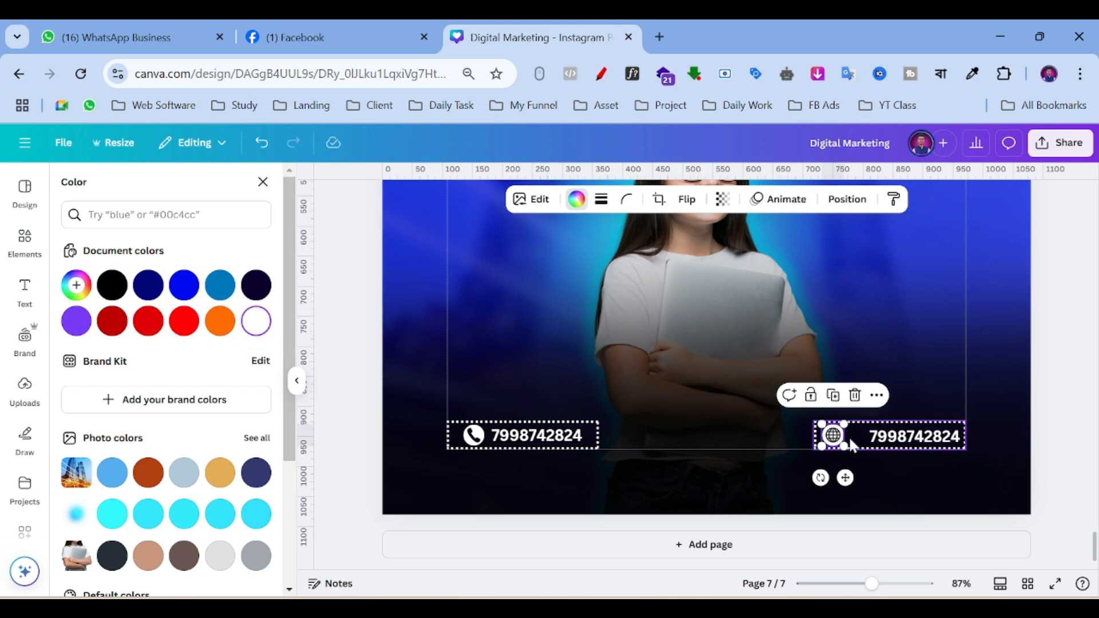
pyautogui.press('Delete')
pyautogui.click(23, 264)
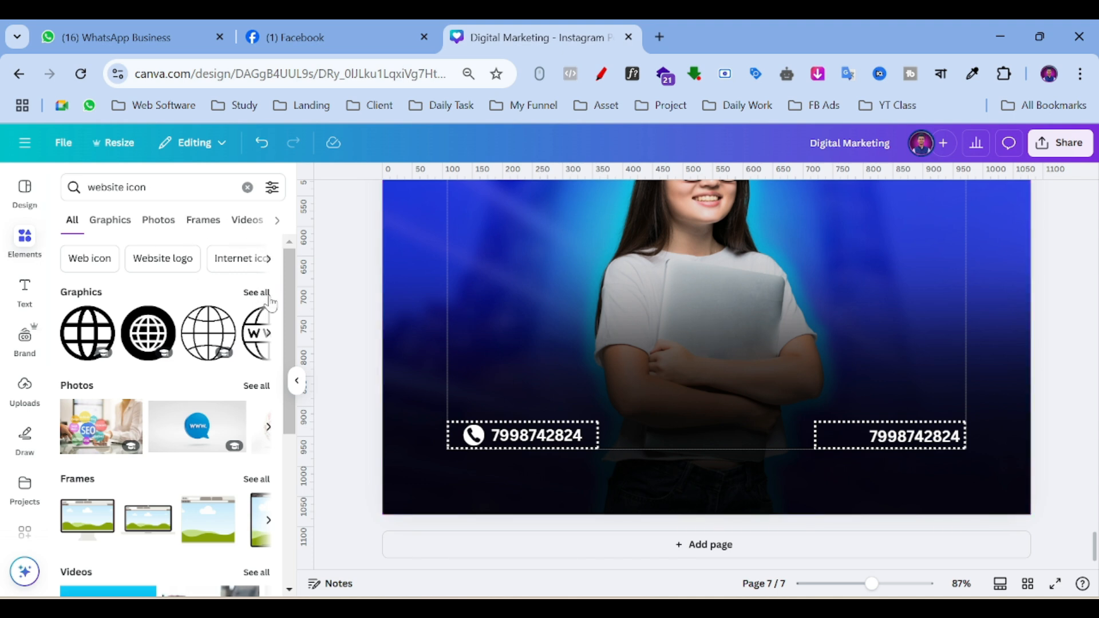
# Show all website icon graphics and browse through the full grid.
pyautogui.click(255, 293)
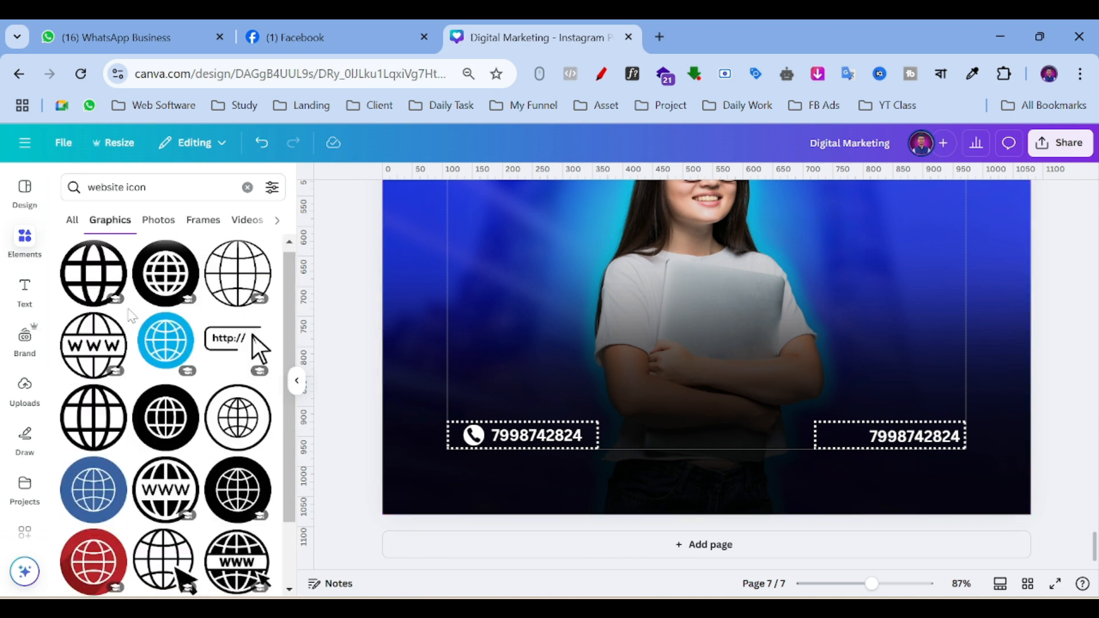
pyautogui.scroll(-2, 131, 313)
pyautogui.scroll(-8, 246, 341)
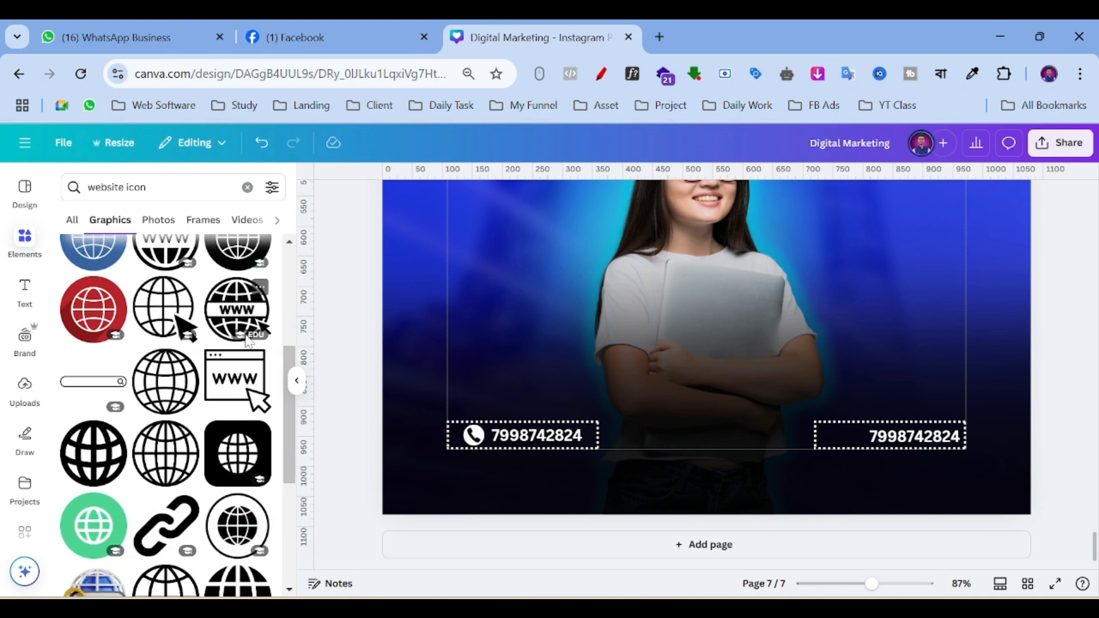
pyautogui.scroll(-2, 166, 429)
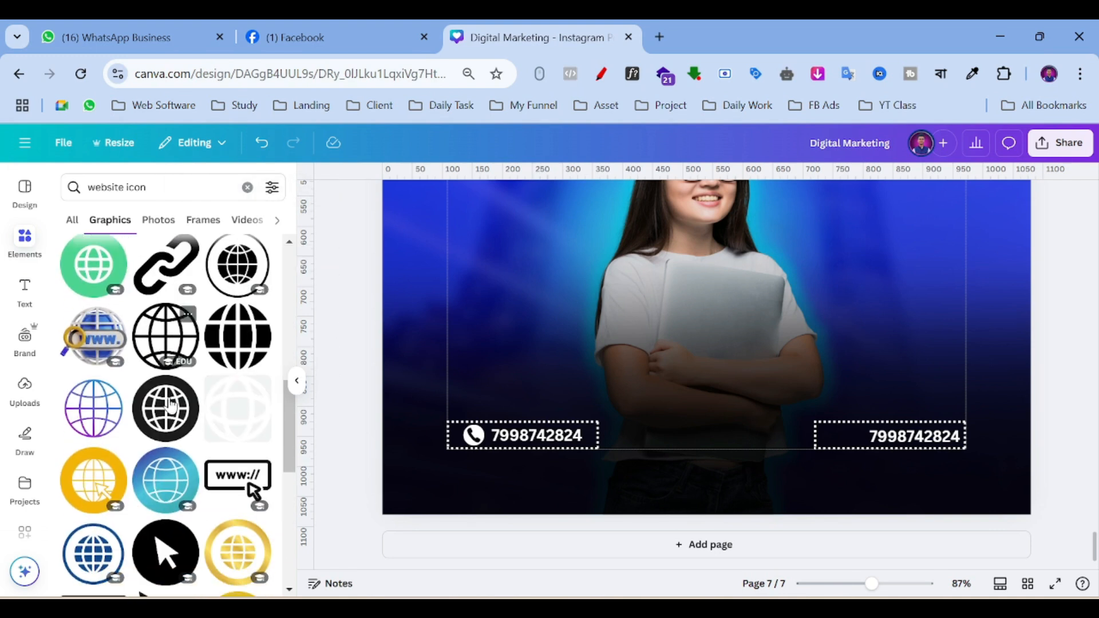
pyautogui.scroll(4, 131, 472)
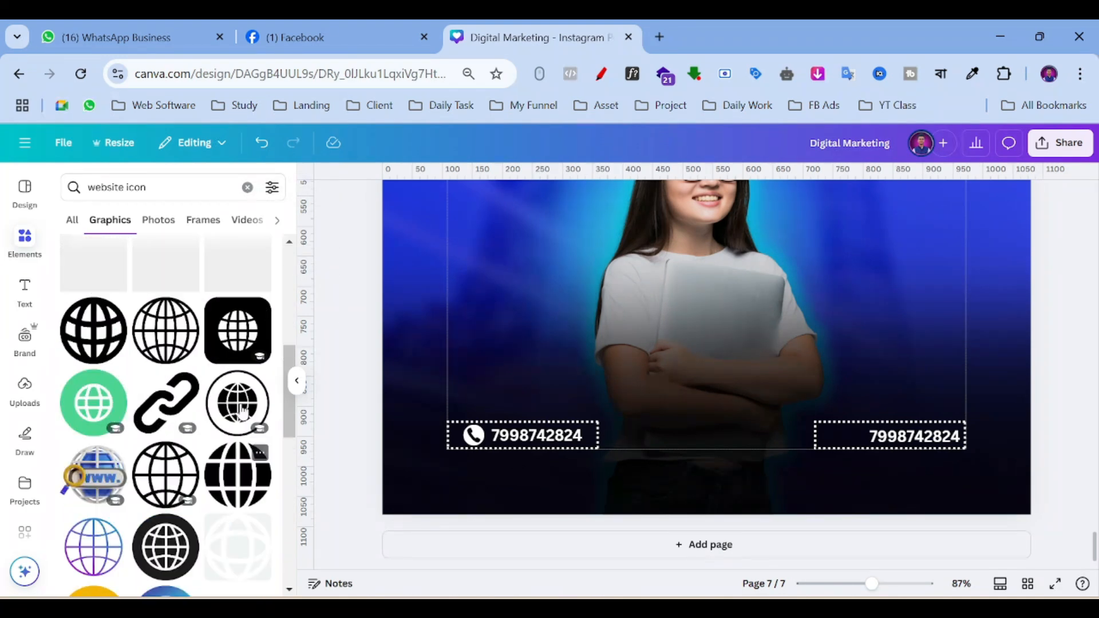
pyautogui.scroll(2, 183, 384)
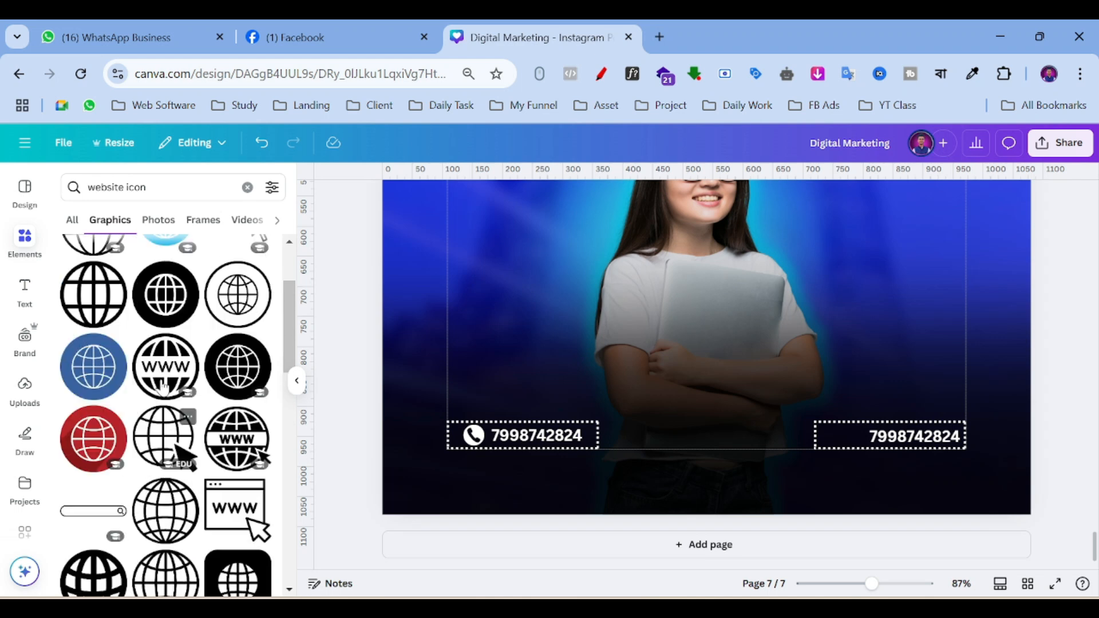
pyautogui.scroll(2, 214, 361)
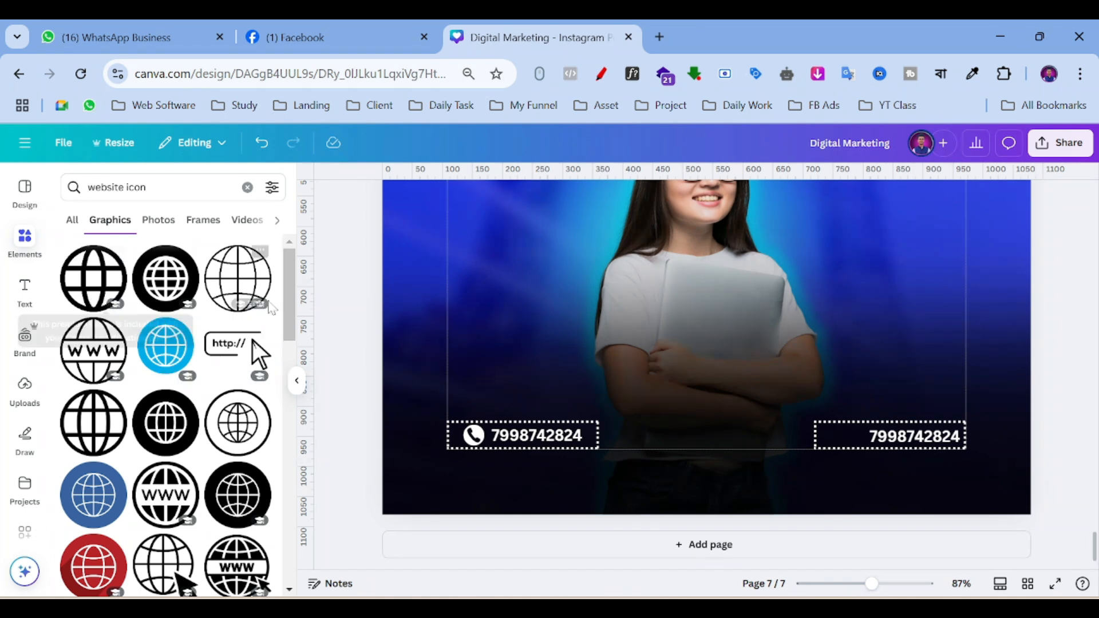
pyautogui.scroll(-3, 181, 394)
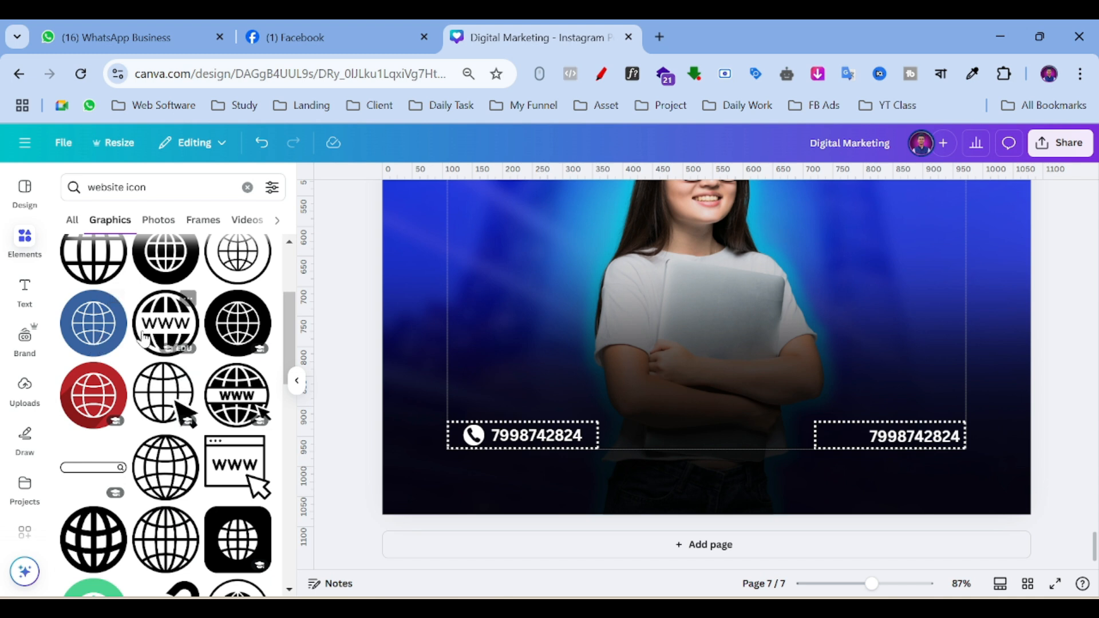
pyautogui.scroll(-5, 158, 340)
pyautogui.scroll(-5, 159, 338)
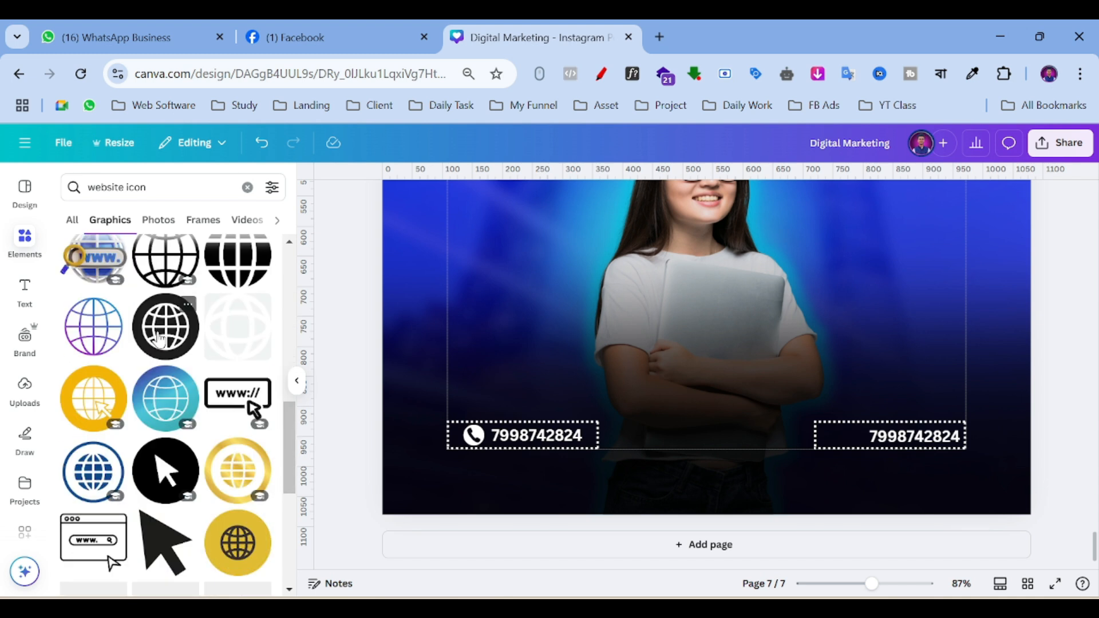
pyautogui.scroll(-6, 161, 339)
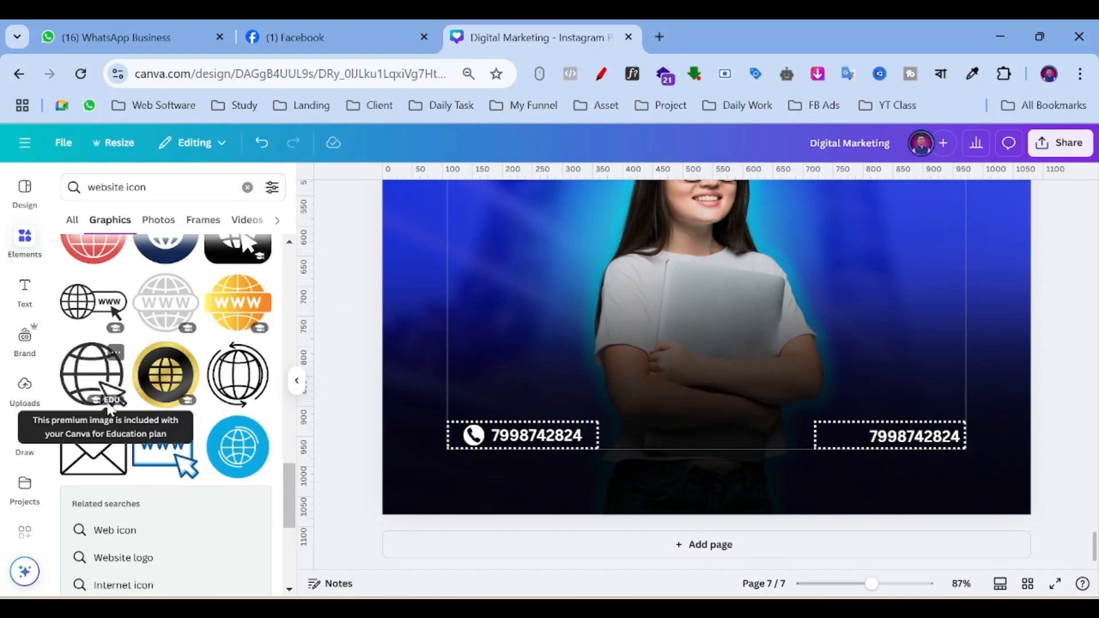
pyautogui.scroll(10, 202, 386)
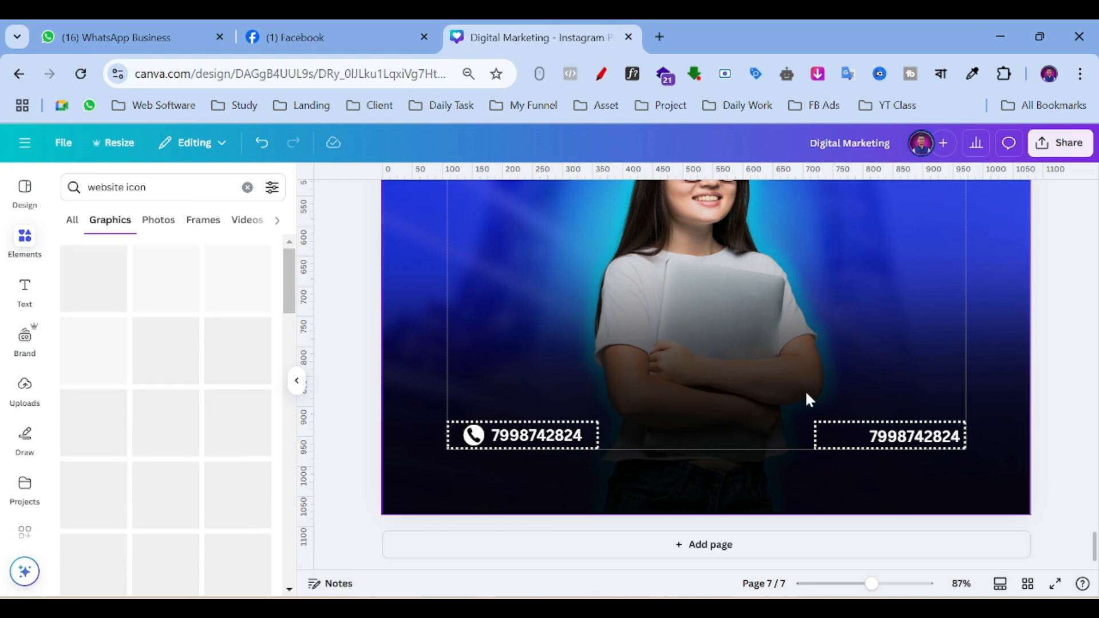
pyautogui.scroll(10, 805, 397)
pyautogui.scroll(-5, 807, 399)
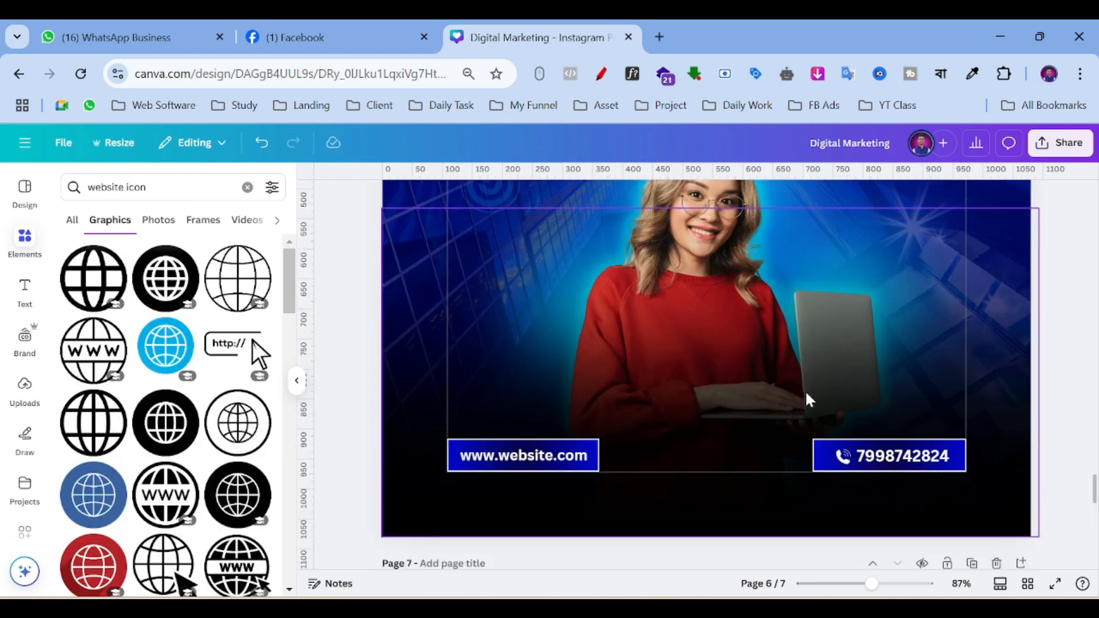
pyautogui.doubleClick(910, 445)
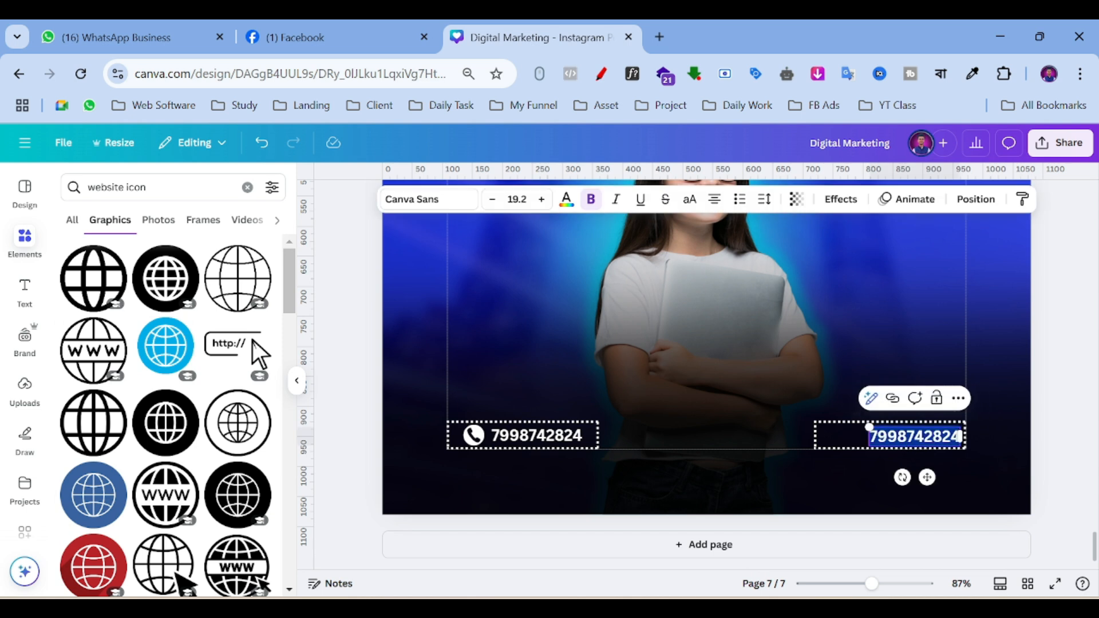
pyautogui.write('w')
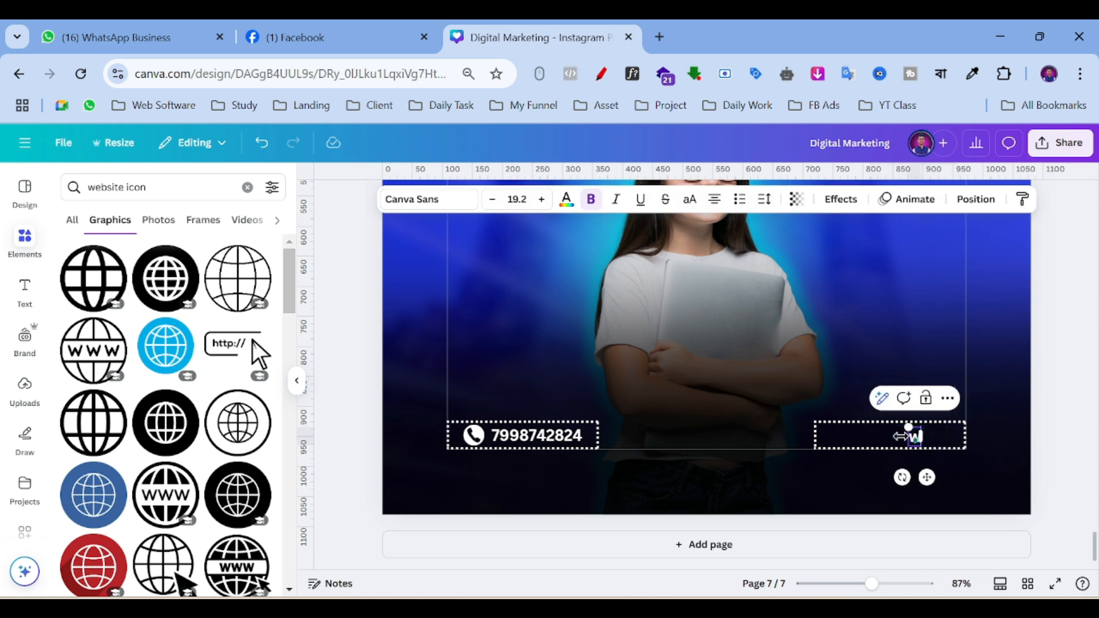
pyautogui.write('ww.')
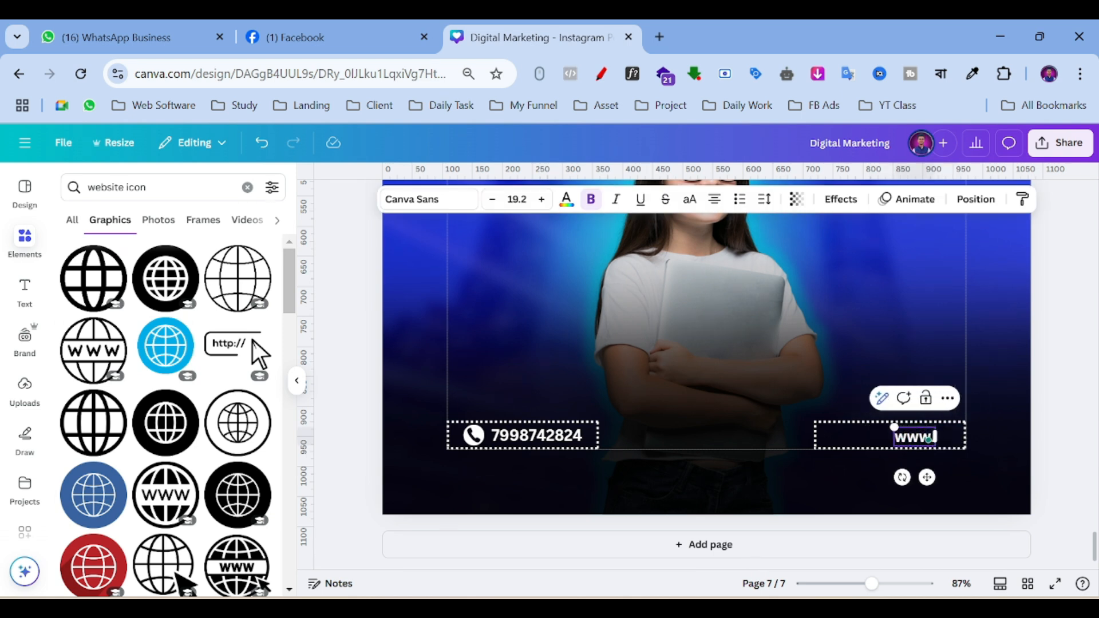
pyautogui.write('Digi')
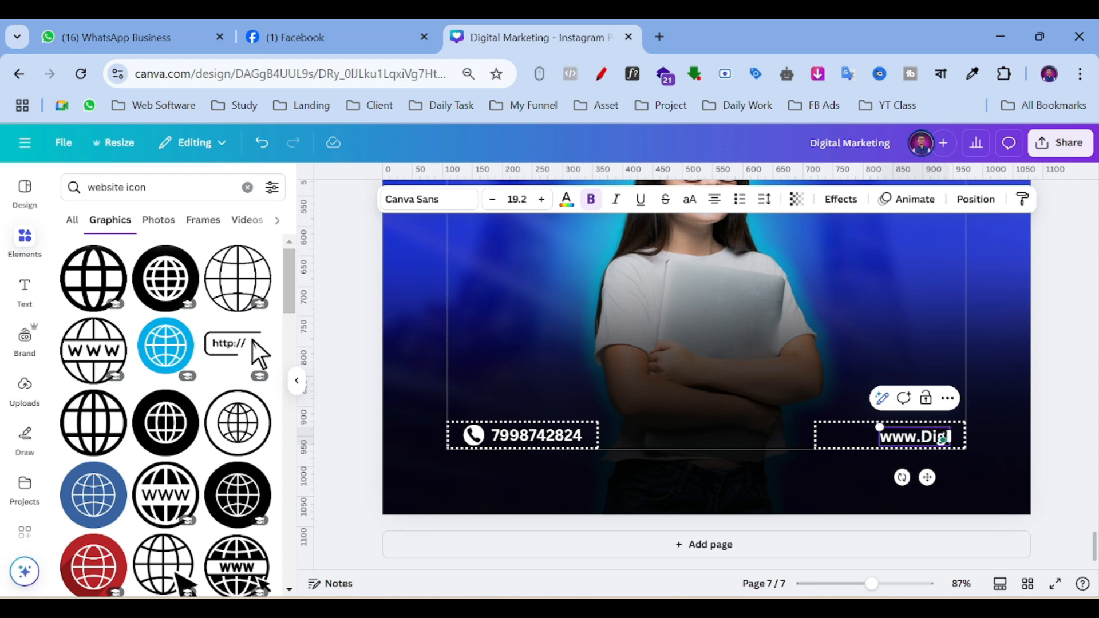
pyautogui.press('BackSpace')
pyautogui.write('itma.i')
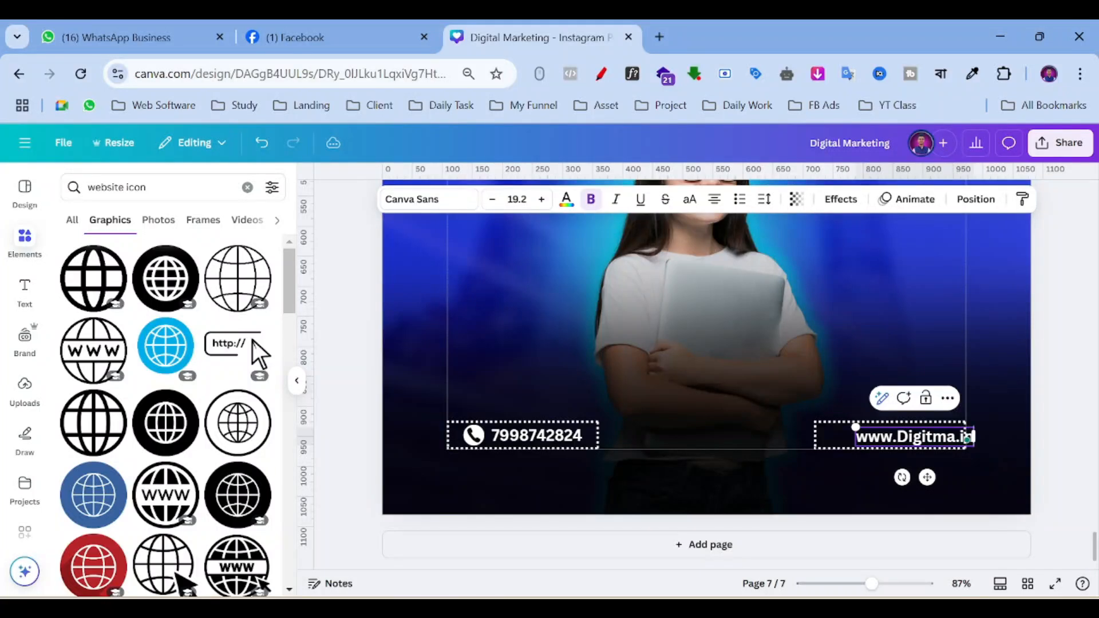
pyautogui.write('n')
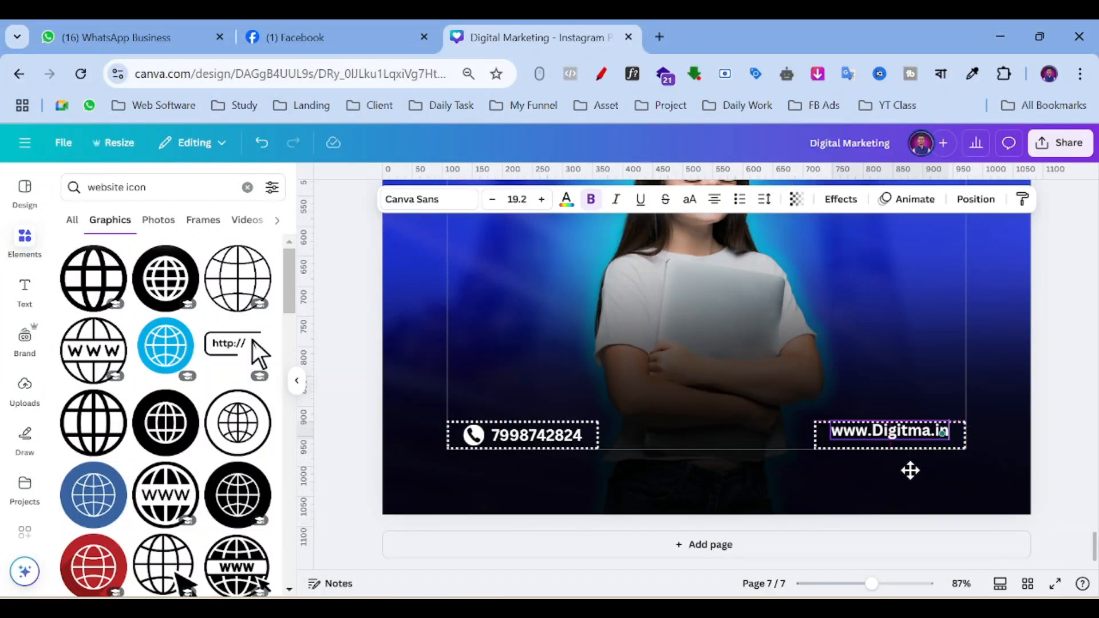
pyautogui.click(860, 430)
pyautogui.press('BackSpace')
pyautogui.write('d')
pyautogui.moveTo(902, 470)
pyautogui.mouseDown()
pyautogui.moveTo(917, 476)
pyautogui.moveTo(906, 476)
pyautogui.mouseUp()
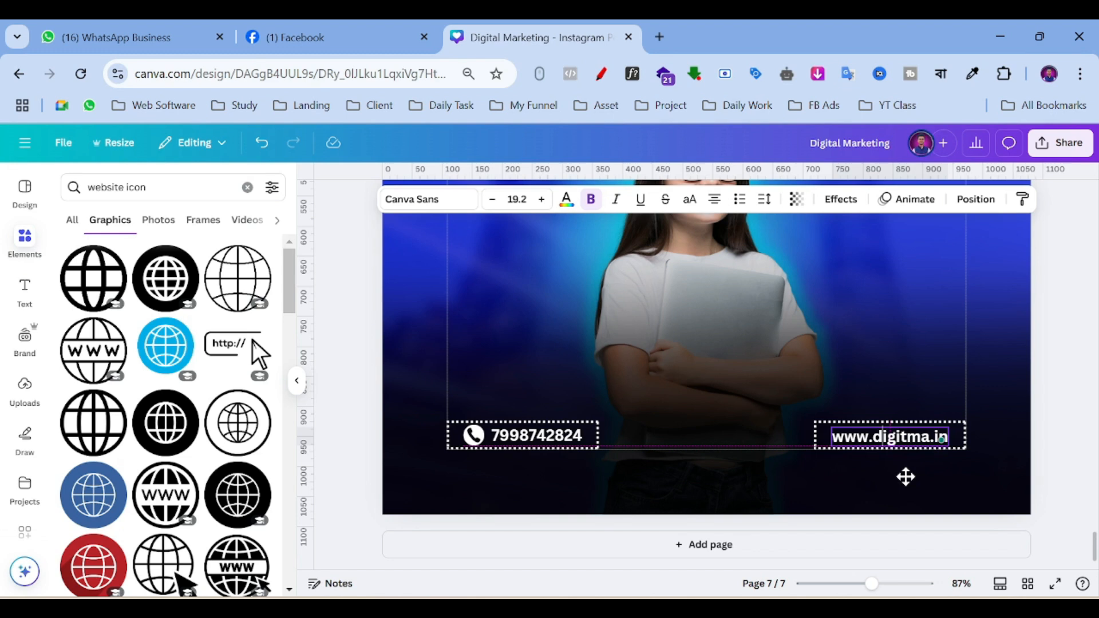
pyautogui.moveTo(905, 476); pyautogui.dragTo(906, 476)
pyautogui.click(1025, 412)
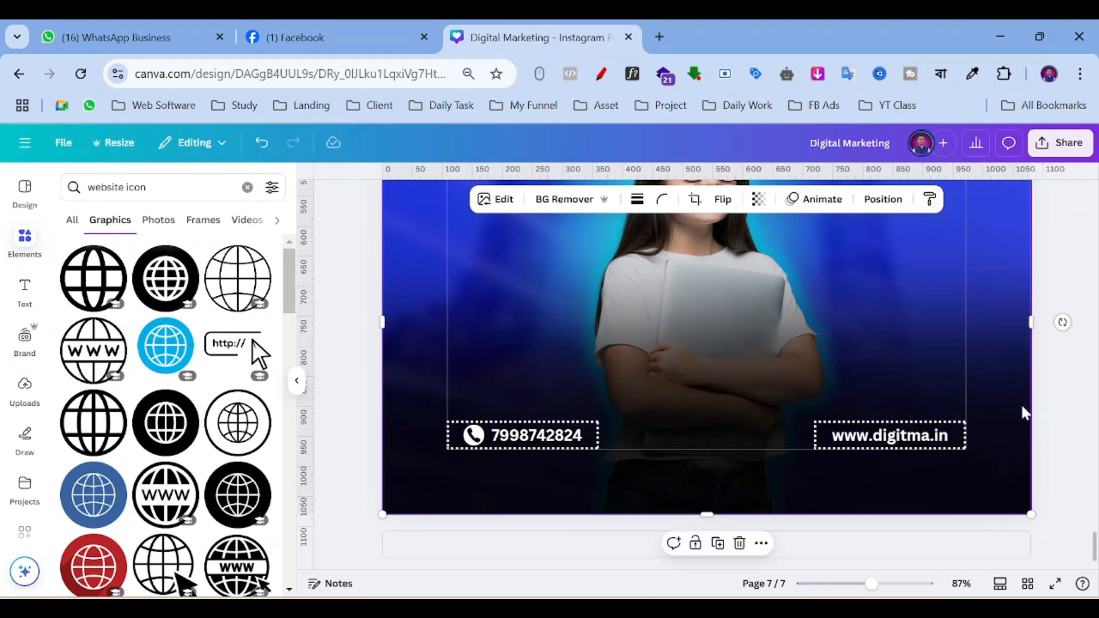
pyautogui.click(897, 440)
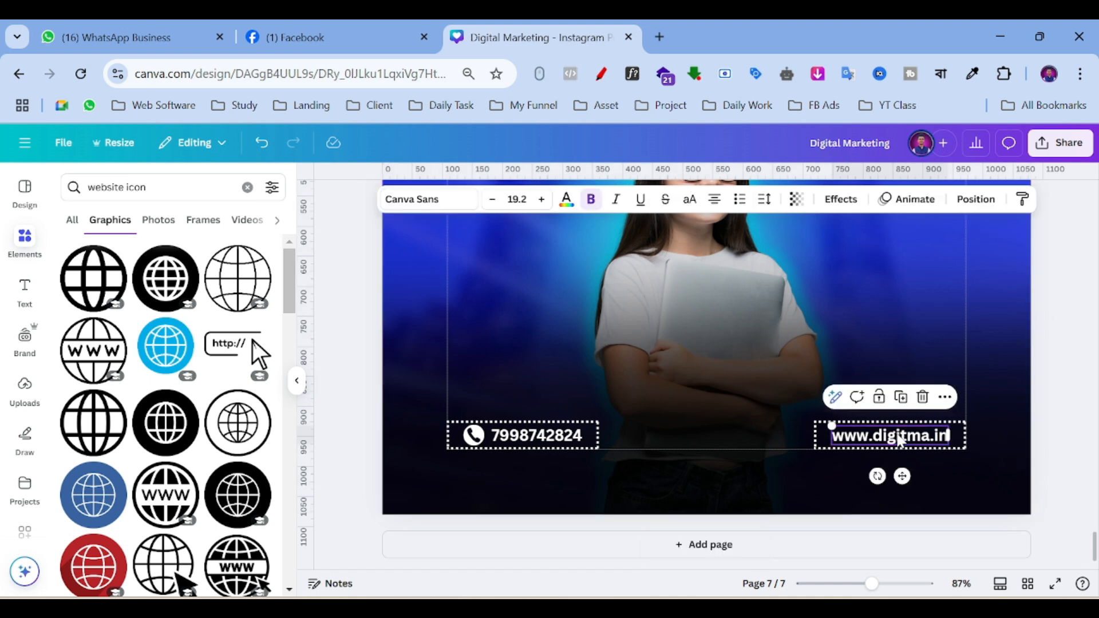
# Set the left phone number text to font size 20.
pyautogui.click(532, 438)
pyautogui.click(871, 442)
pyautogui.click(532, 436)
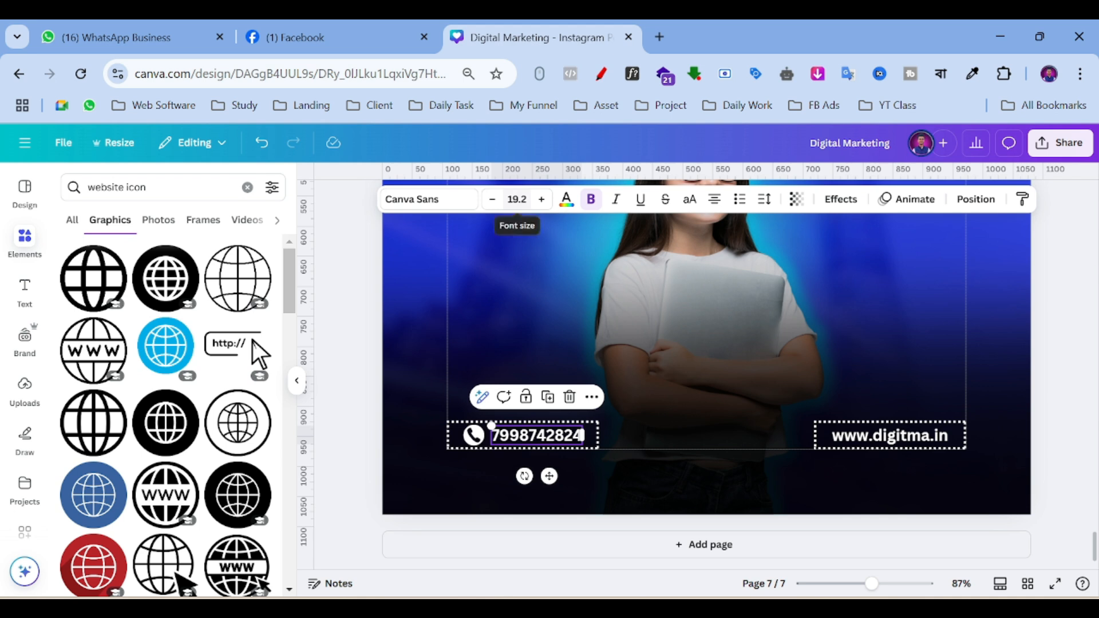
pyautogui.click(517, 199)
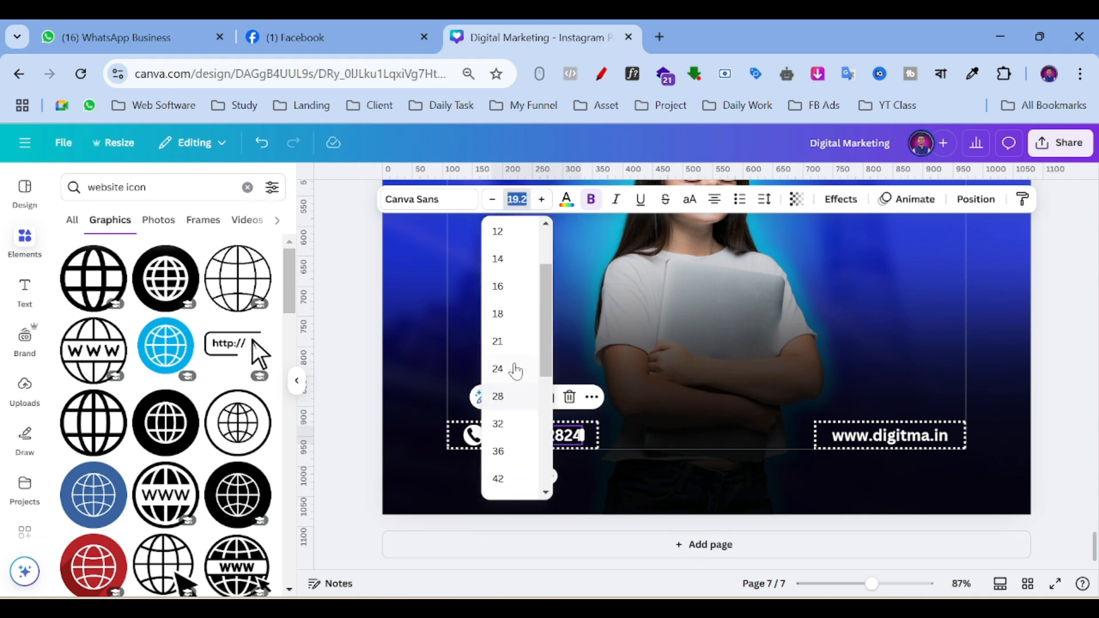
pyautogui.click(510, 316)
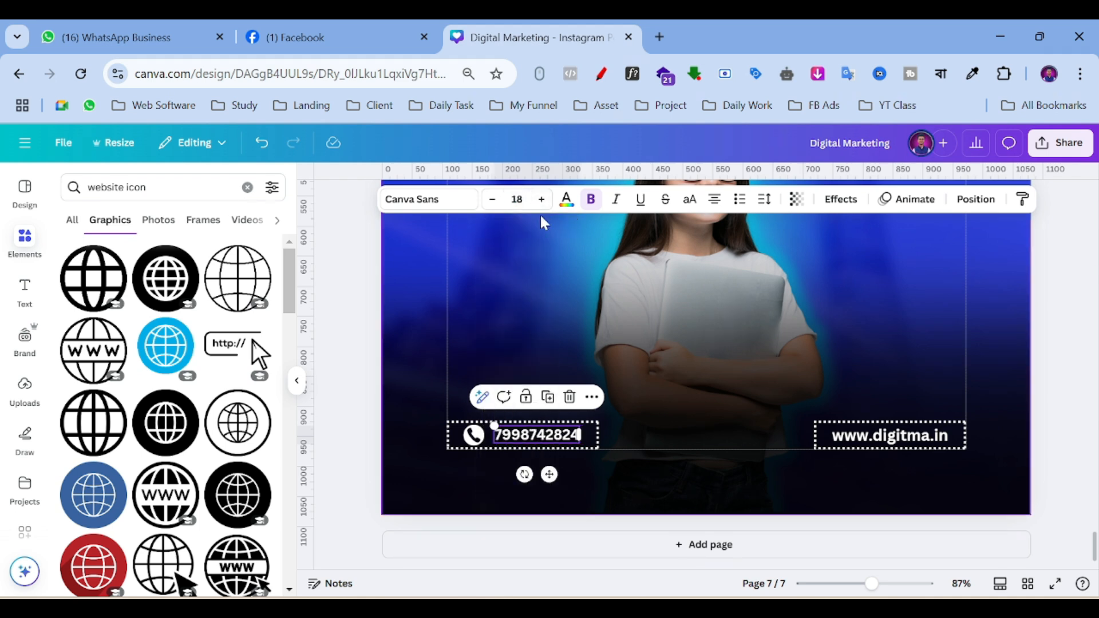
pyautogui.click(542, 200)
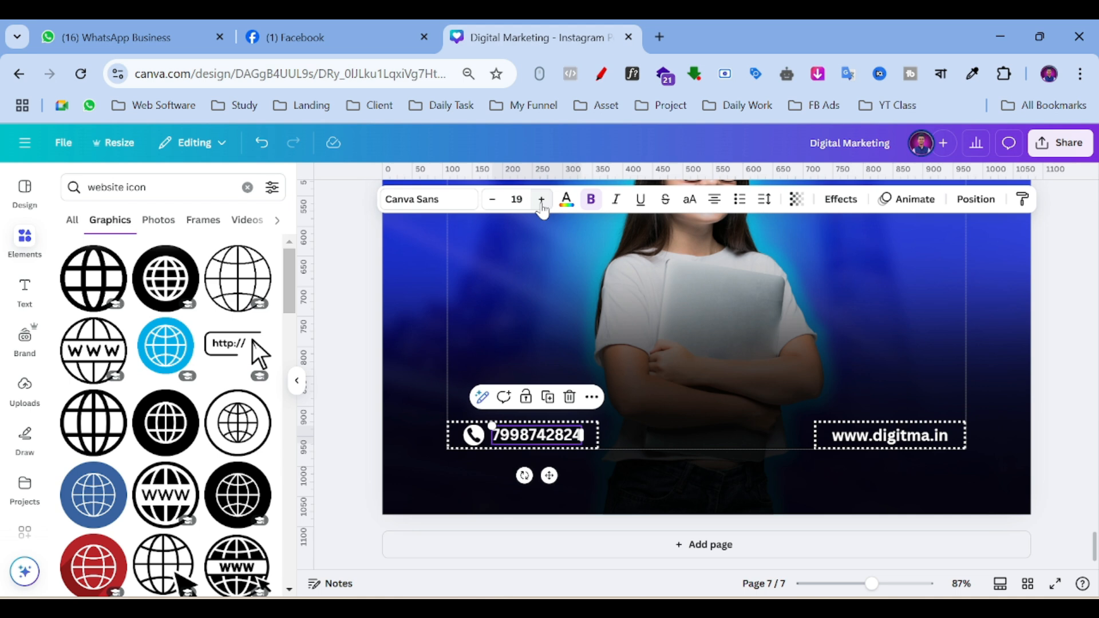
pyautogui.click(542, 202)
pyautogui.click(940, 449)
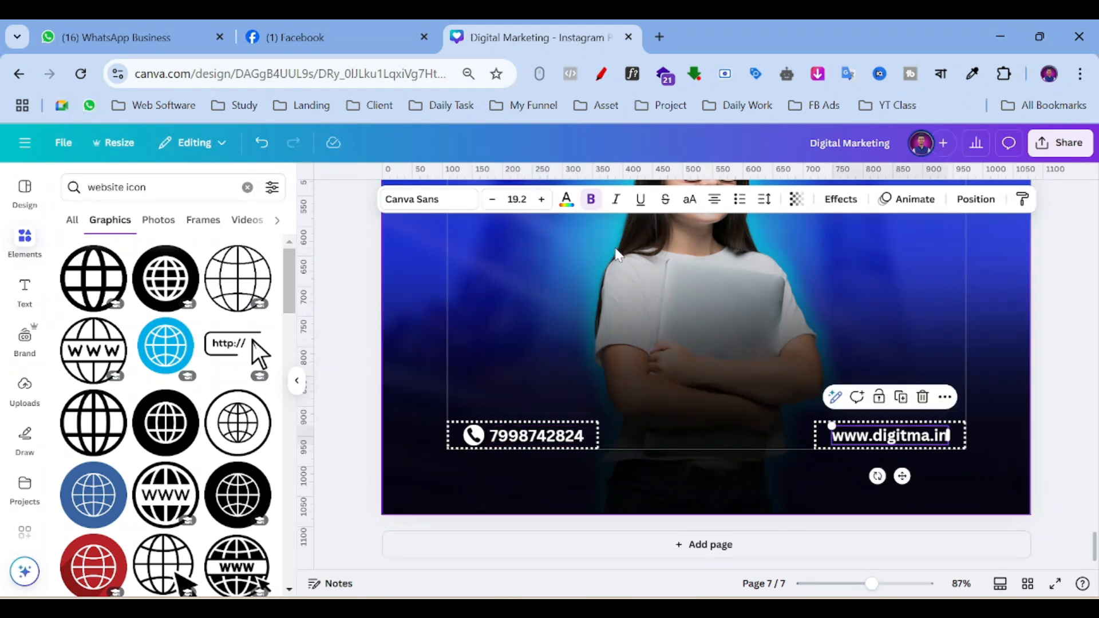
pyautogui.click(517, 200)
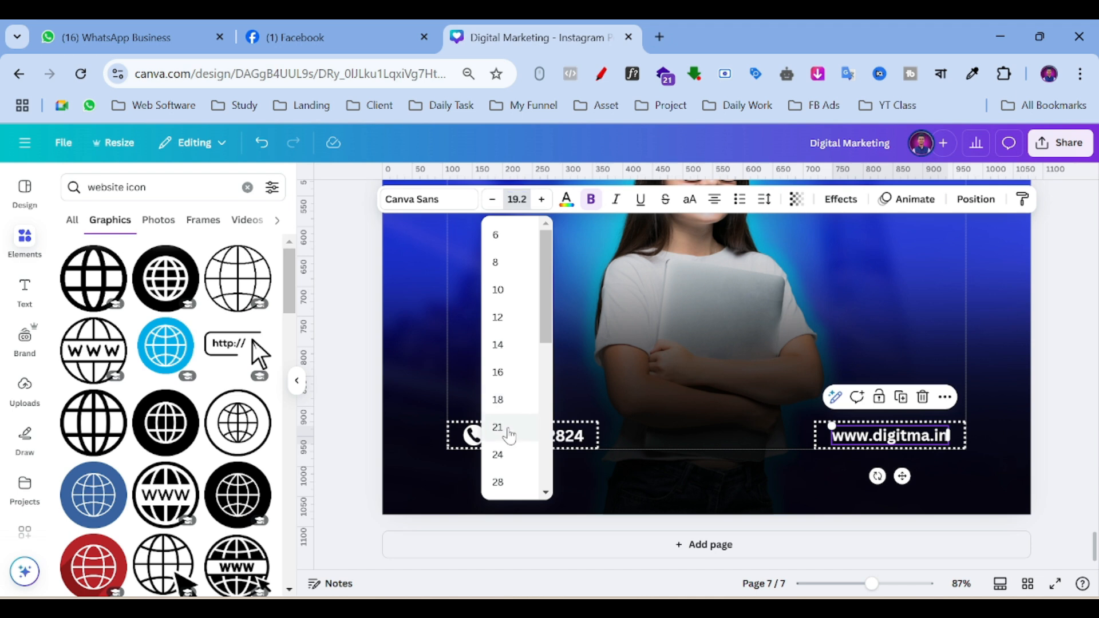
pyautogui.click(498, 426)
pyautogui.click(492, 202)
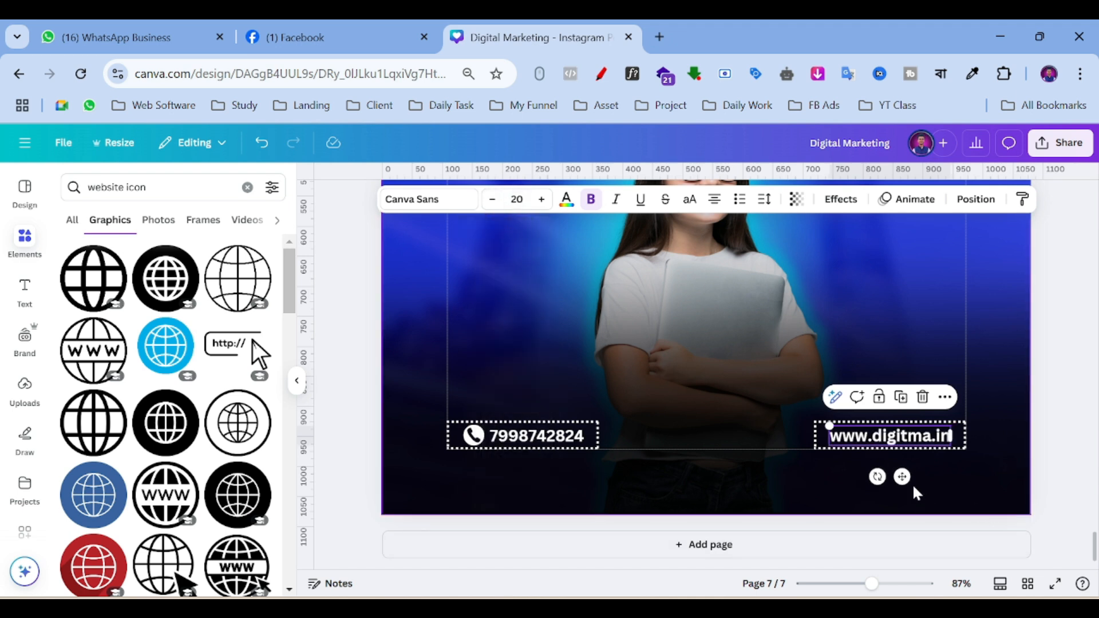
pyautogui.moveTo(902, 477); pyautogui.dragTo(899, 478)
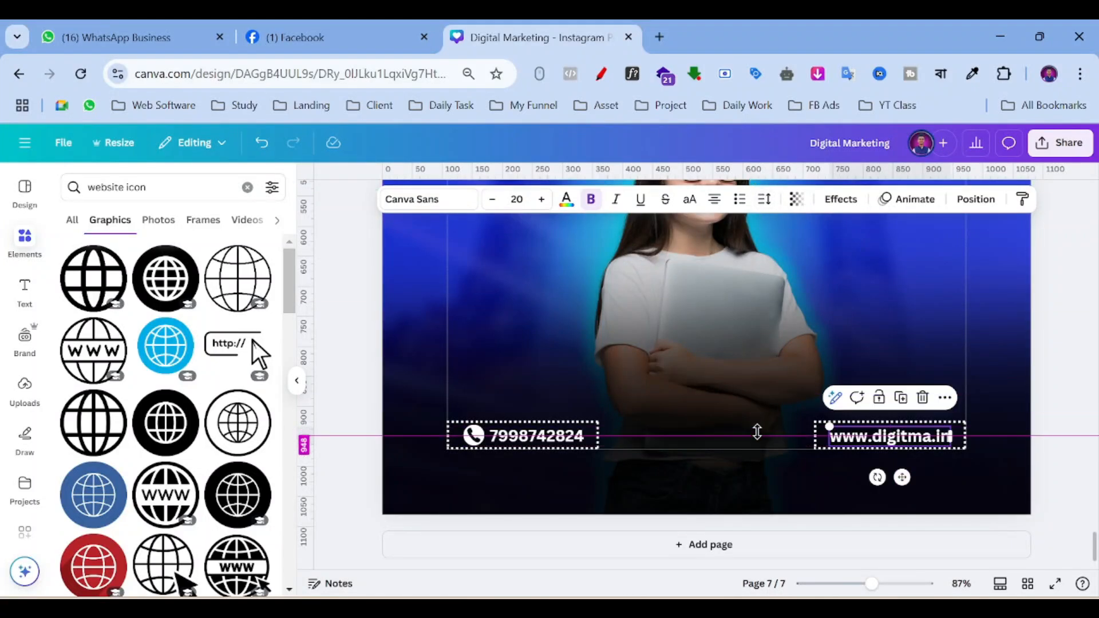
pyautogui.moveTo(757, 428); pyautogui.dragTo(757, 428)
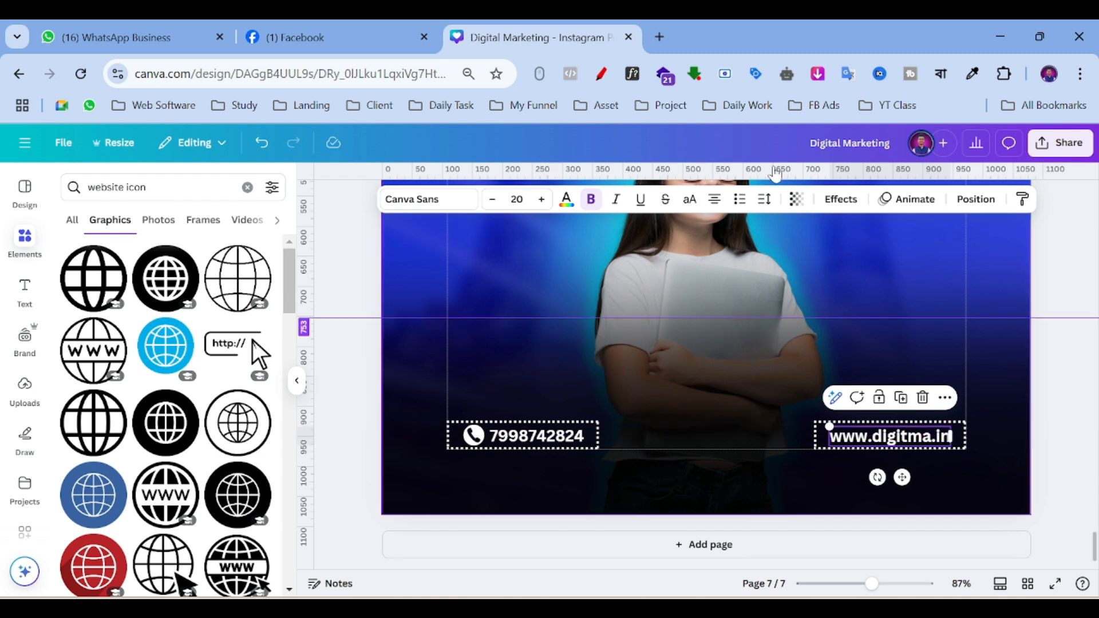
pyautogui.click(842, 584)
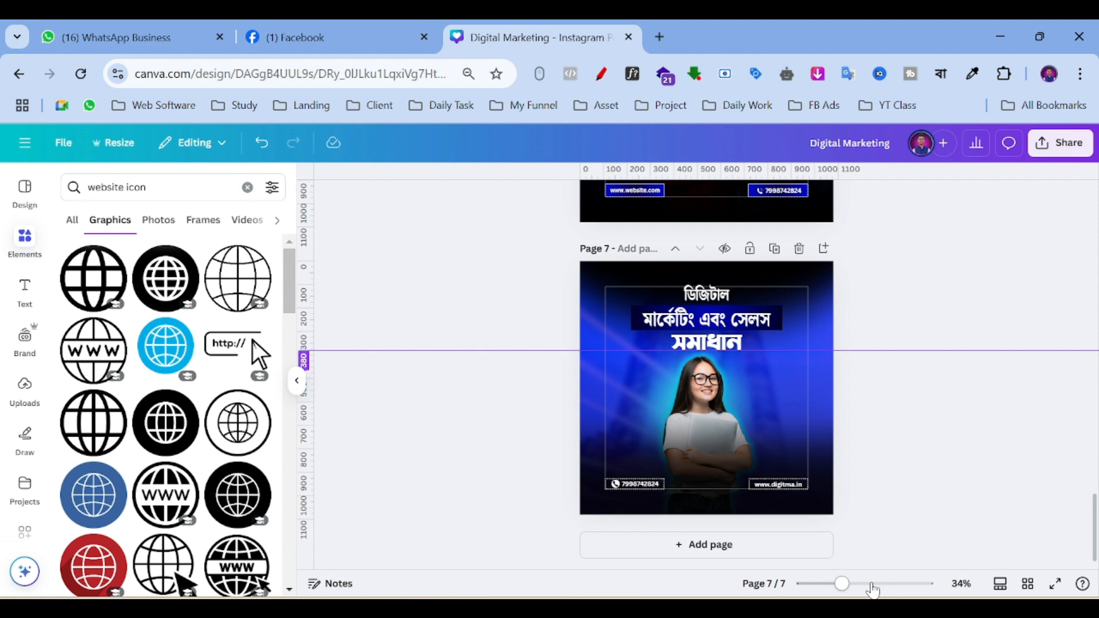
# Zoom in and nudge the সমাধান headline slightly lower, then zoom back out.
pyautogui.click(870, 584)
pyautogui.click(692, 317)
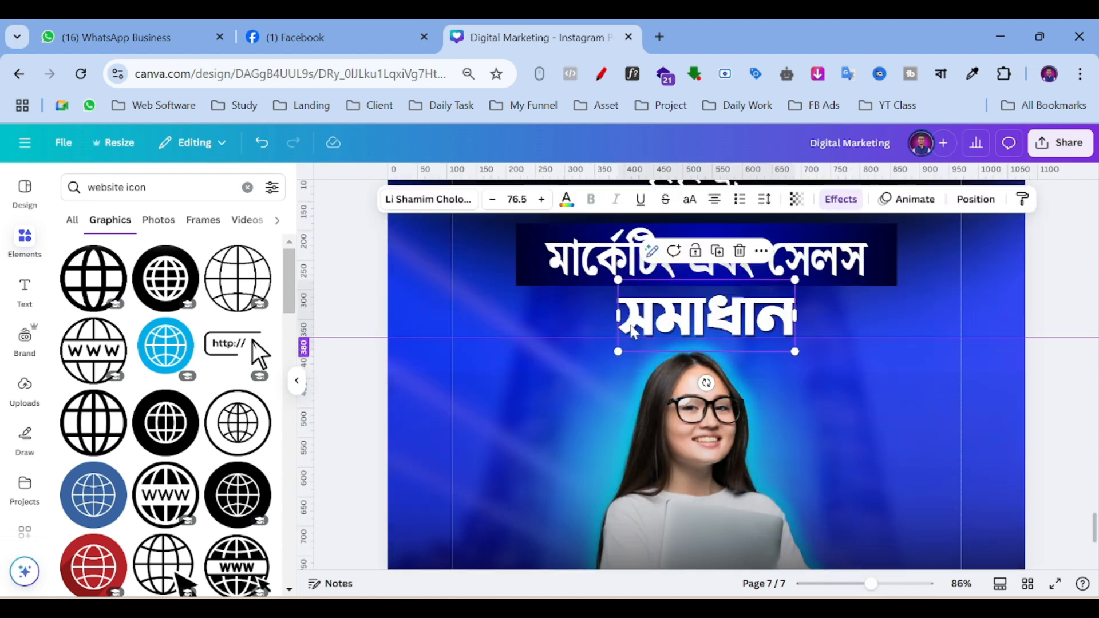
pyautogui.moveTo(692, 316); pyautogui.dragTo(730, 323)
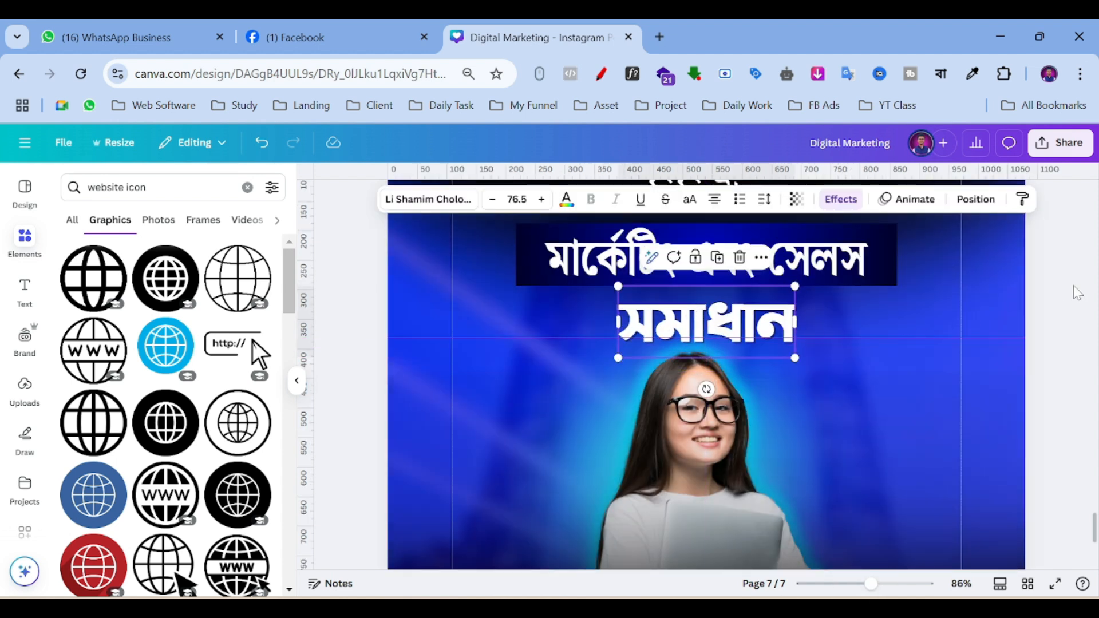
pyautogui.press('Escape')
pyautogui.moveTo(870, 584); pyautogui.dragTo(846, 584)
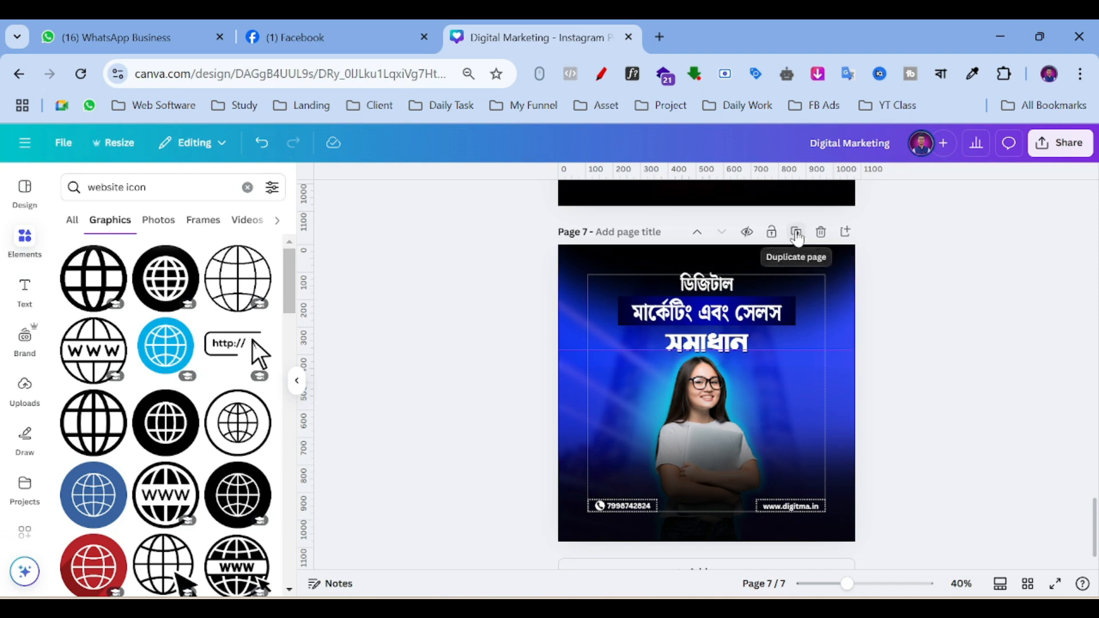
# Duplicate page 7 as page 8 and clear the website icon search in Elements.
pyautogui.click(796, 234)
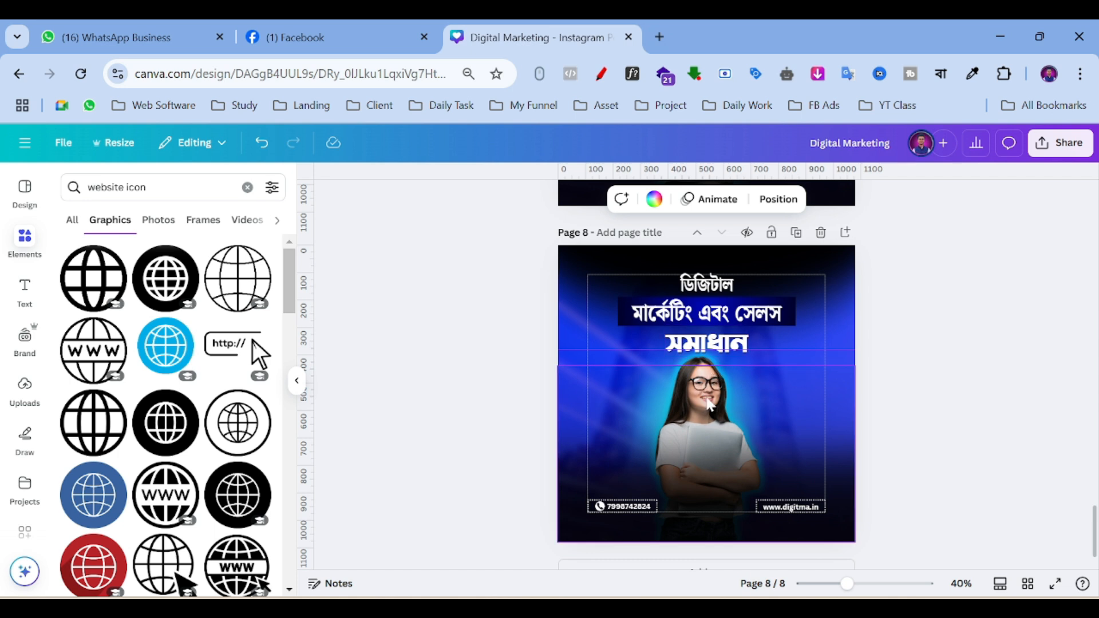
pyautogui.click(24, 240)
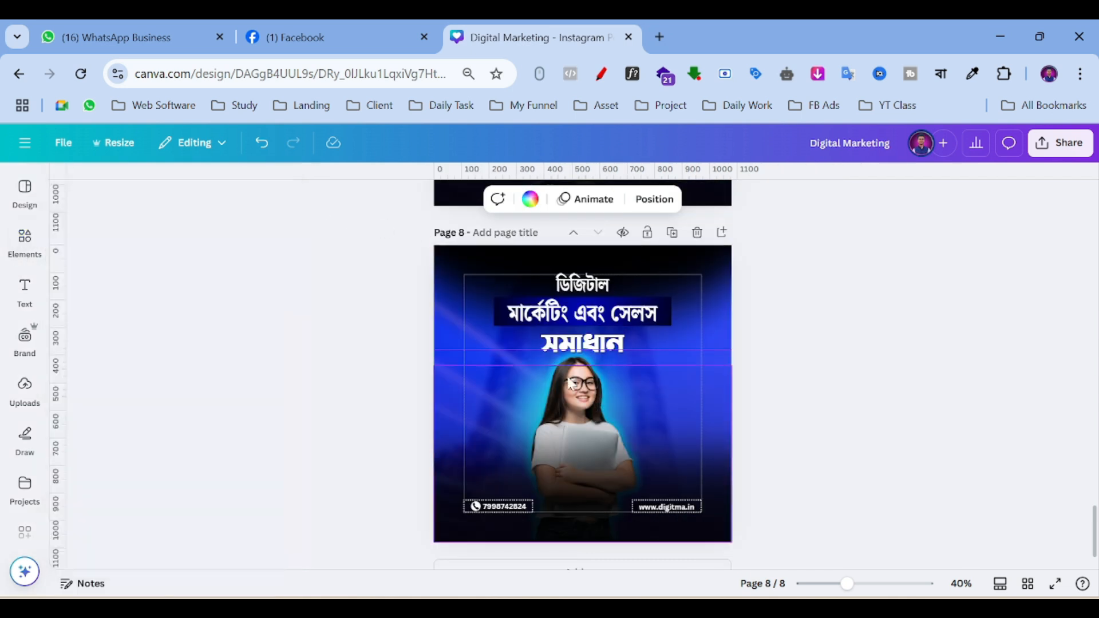
pyautogui.click(25, 251)
pyautogui.click(247, 187)
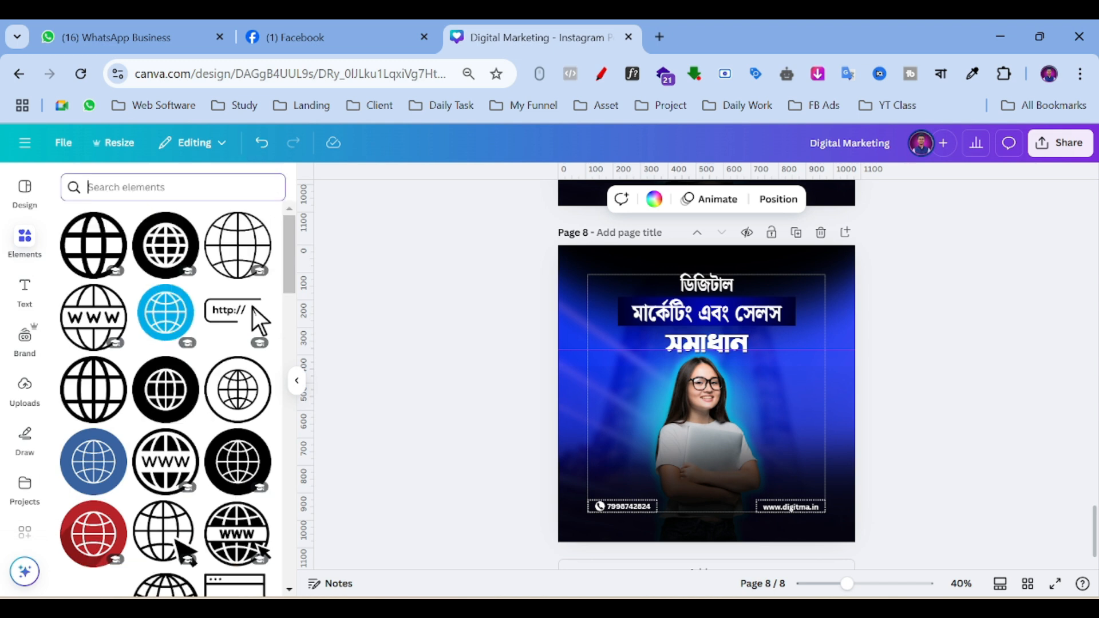
pyautogui.scroll(5, 785, 294)
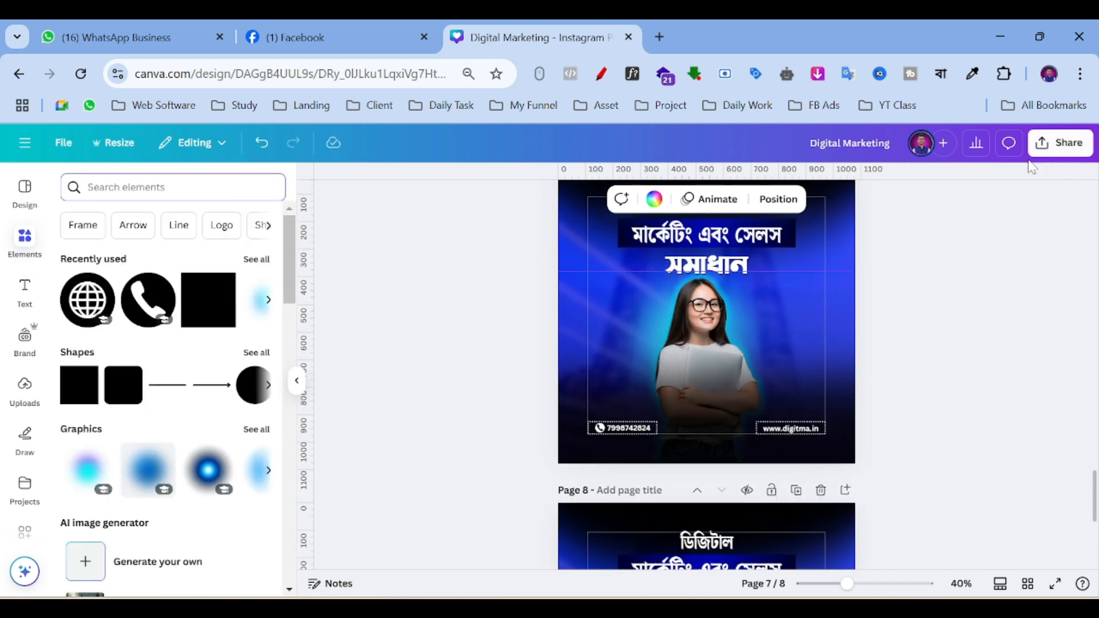
pyautogui.scroll(-5, 824, 338)
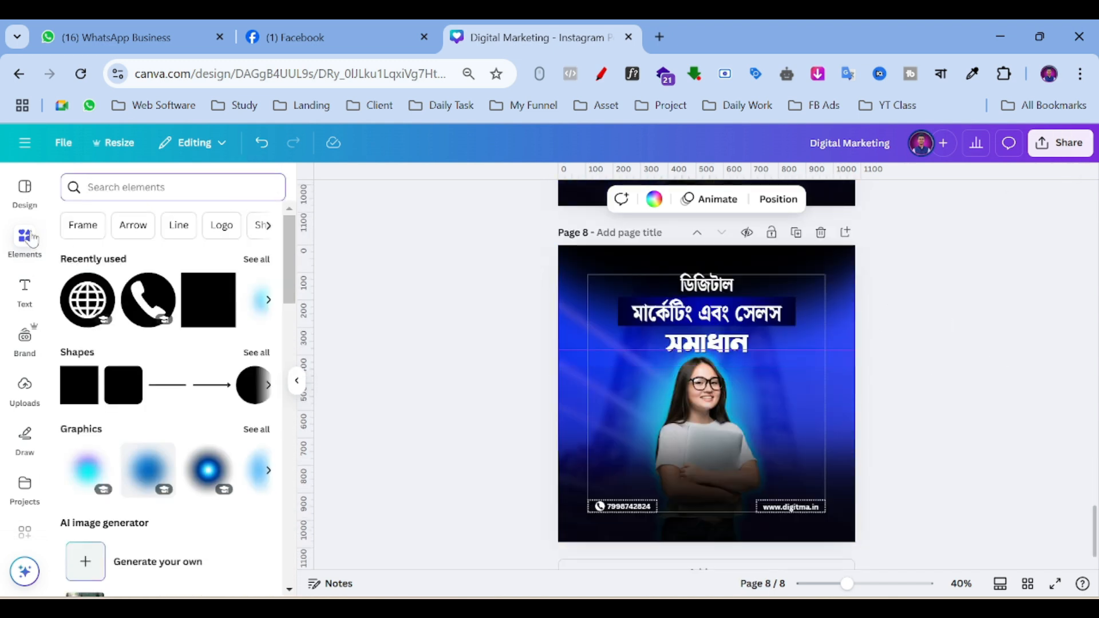
# Search Elements for 'laptop model' and filter the results to photos.
pyautogui.click(25, 241)
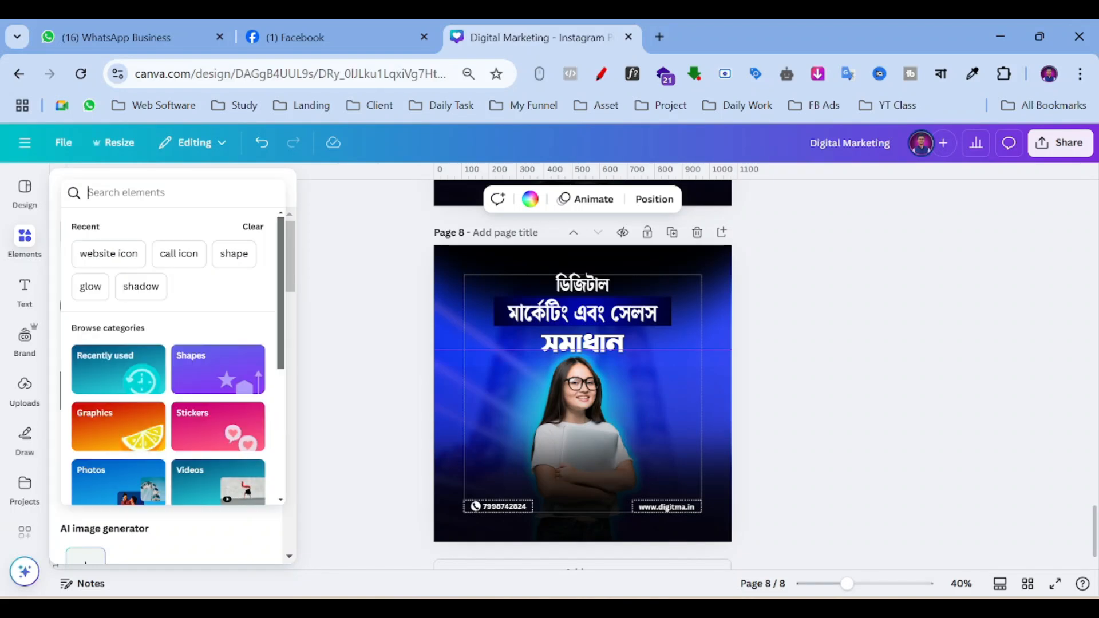
pyautogui.write('lapto')
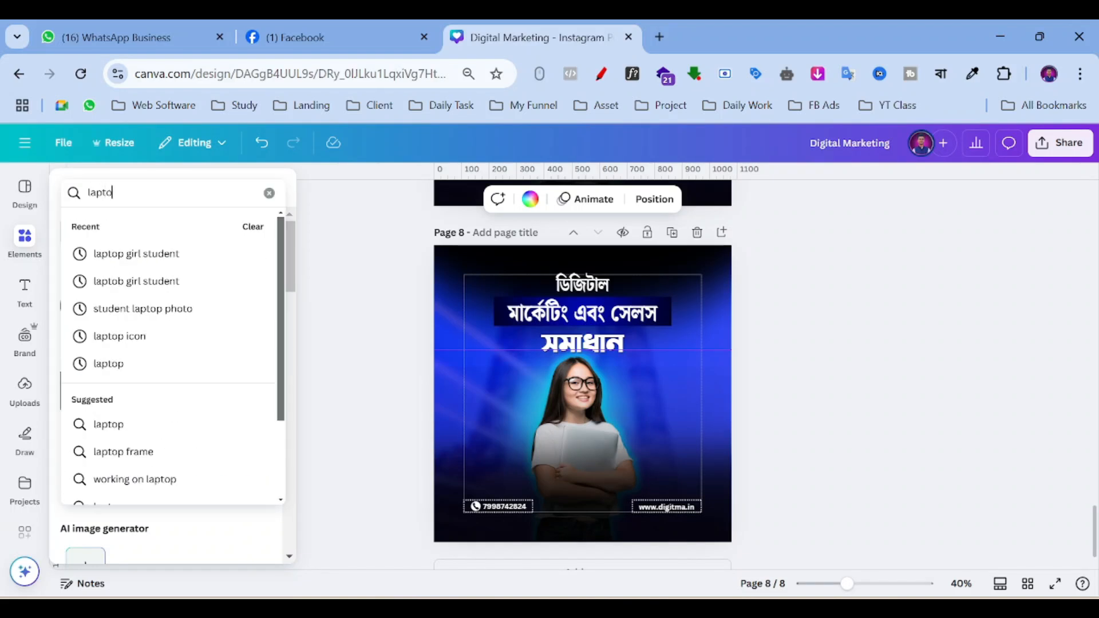
pyautogui.write('p model')
pyautogui.press('Return')
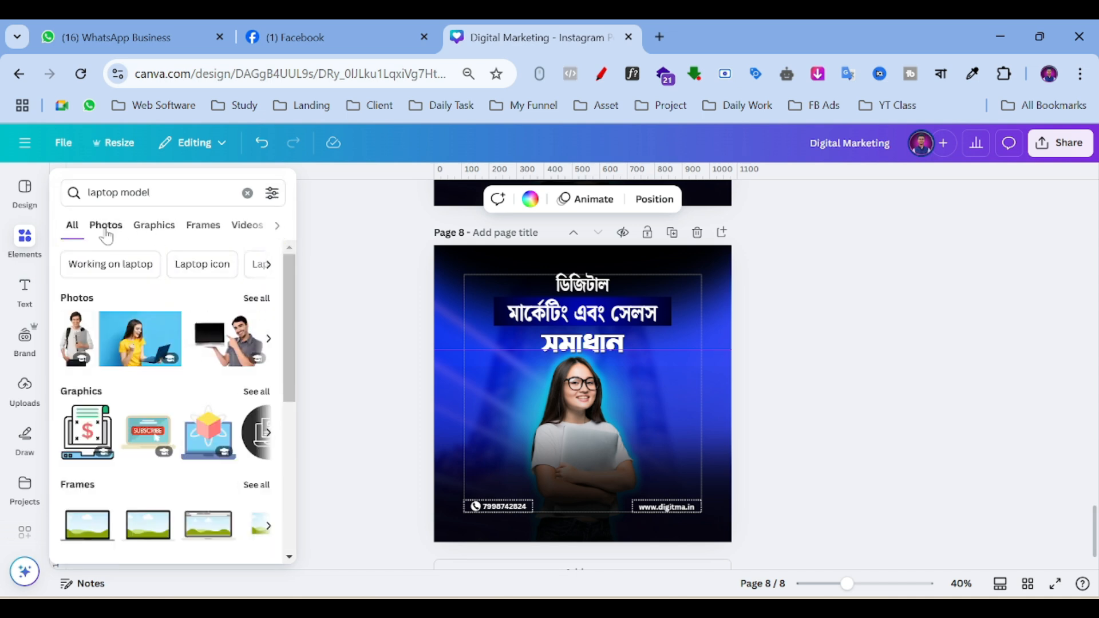
pyautogui.click(106, 228)
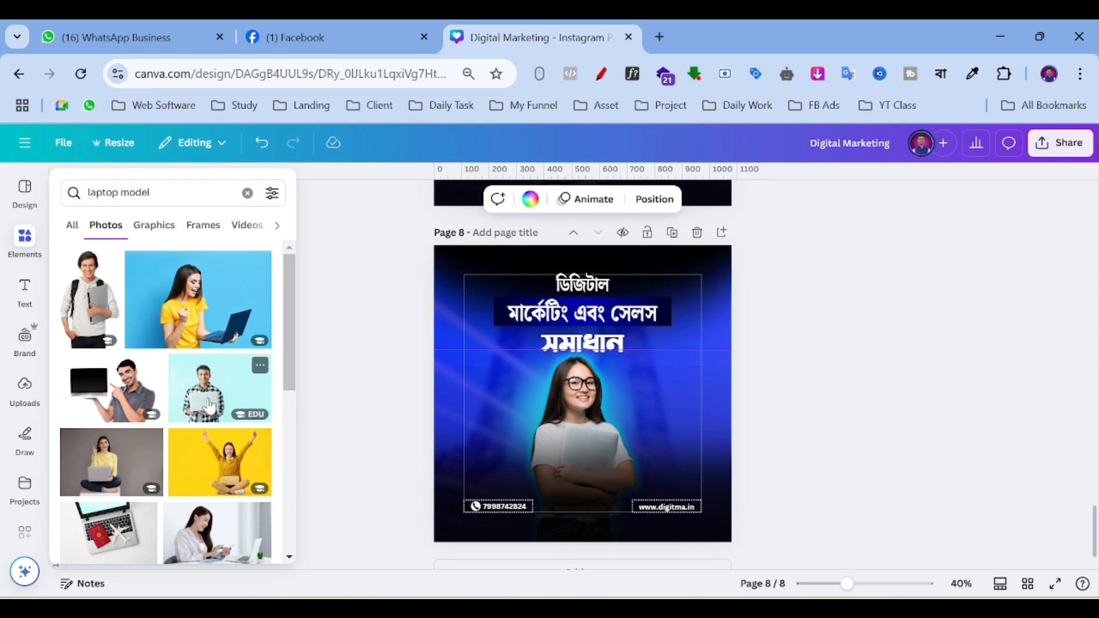
# Add the yellow-background laptop woman photo to page 8, move it down, and remove its background.
pyautogui.scroll(-10, 164, 309)
pyautogui.scroll(-3, 167, 321)
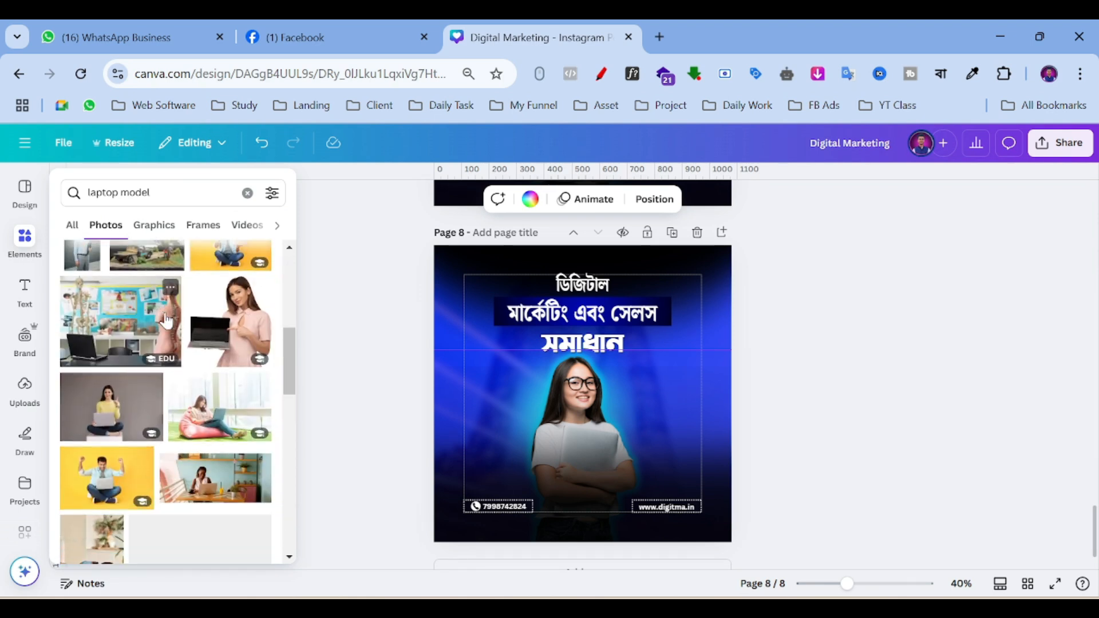
pyautogui.scroll(-8, 167, 321)
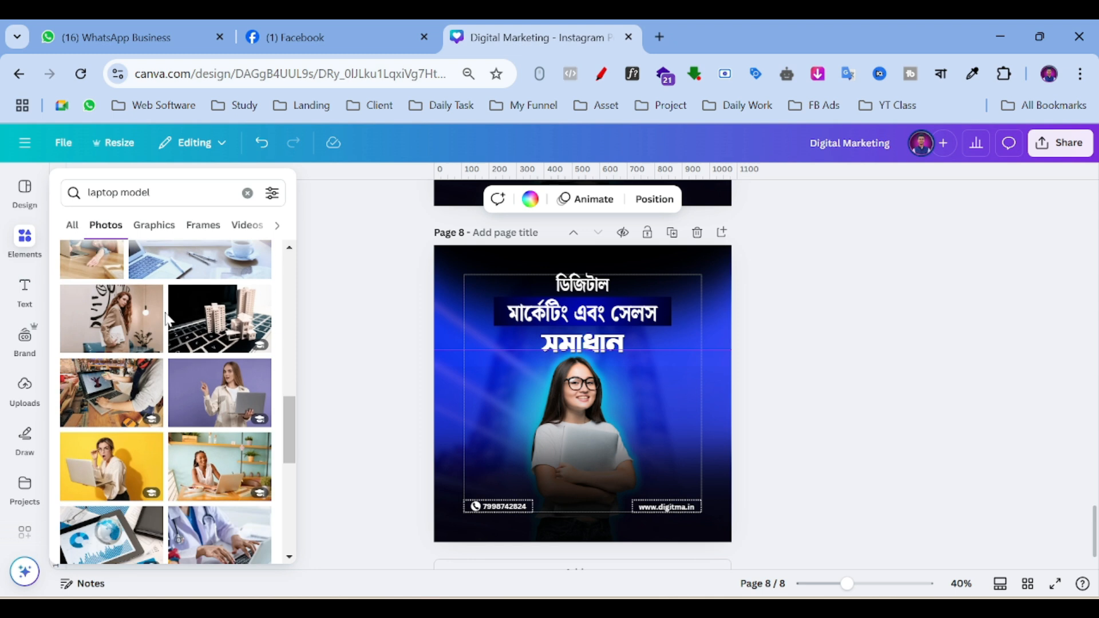
pyautogui.scroll(-8, 167, 321)
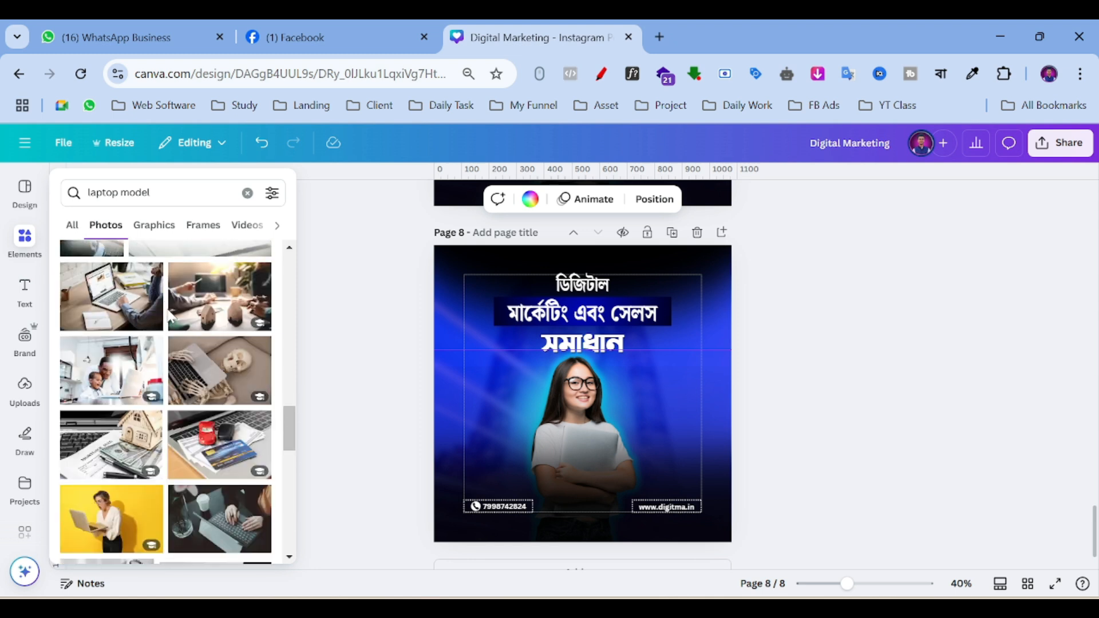
pyautogui.scroll(-6, 169, 316)
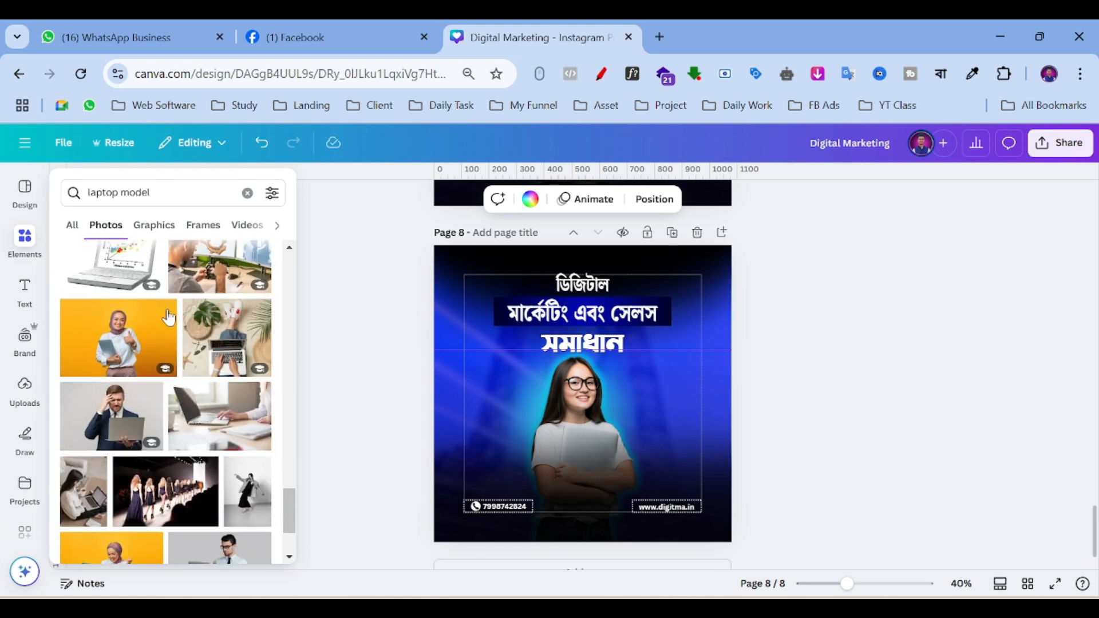
pyautogui.scroll(-2, 167, 316)
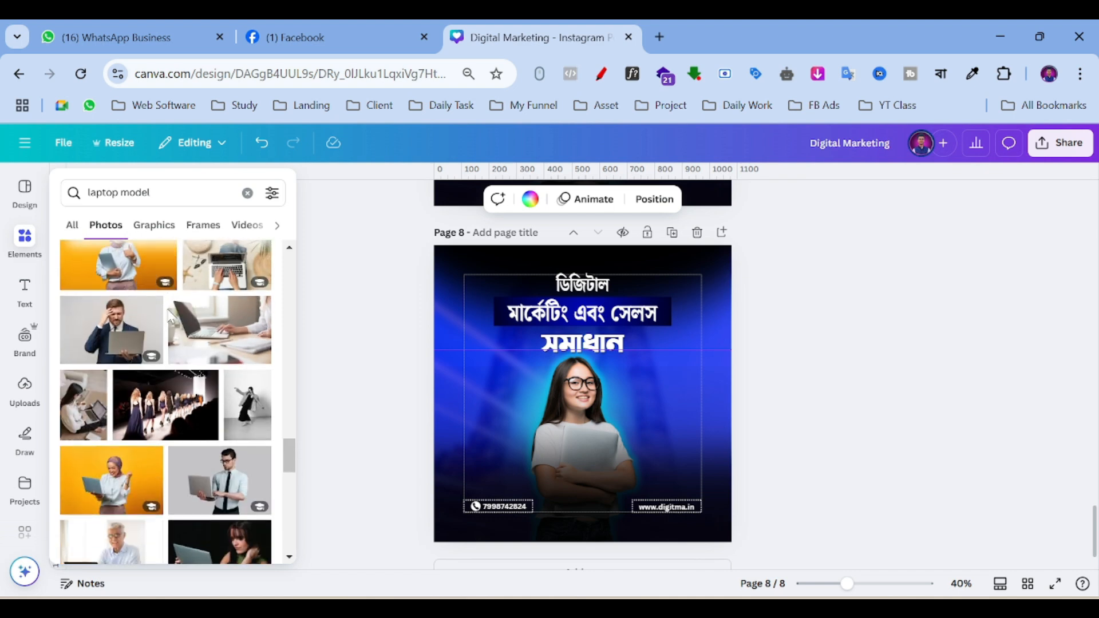
pyautogui.click(105, 482)
pyautogui.moveTo(620, 435); pyautogui.dragTo(619, 451)
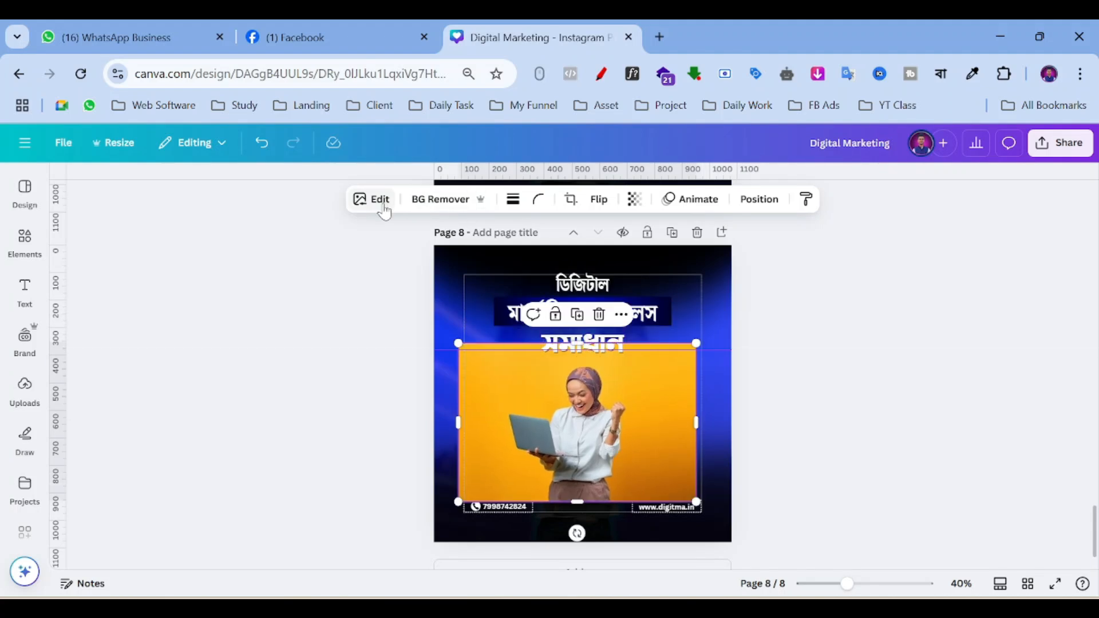
pyautogui.click(437, 202)
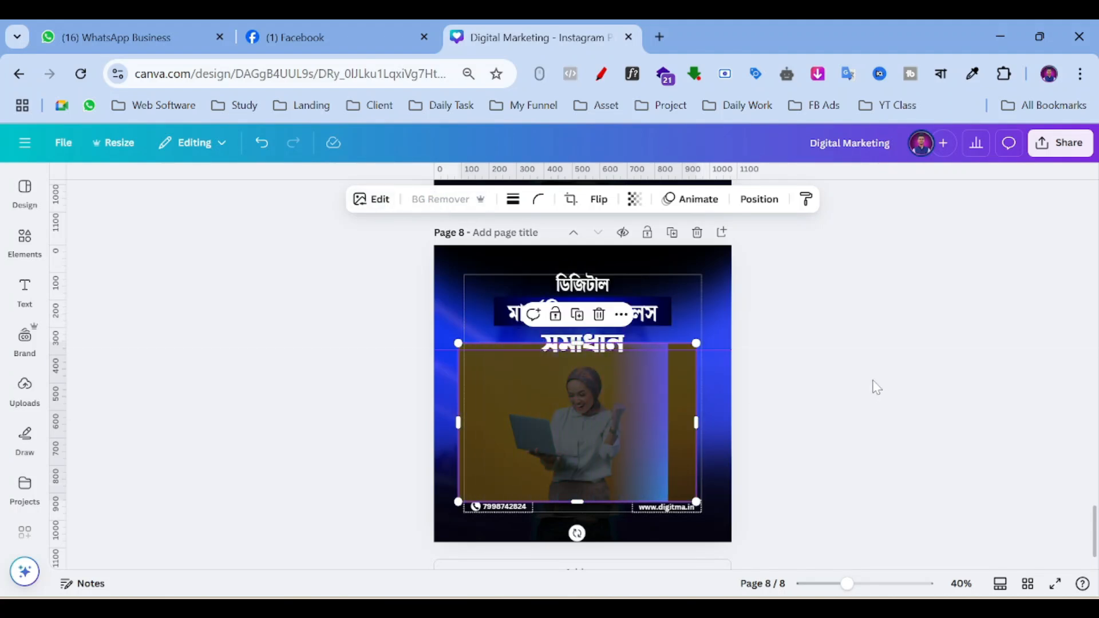
# Delete the old woman-with-glasses image and enlarge and centre the new woman on page 8.
pyautogui.moveTo(625, 439); pyautogui.dragTo(722, 450)
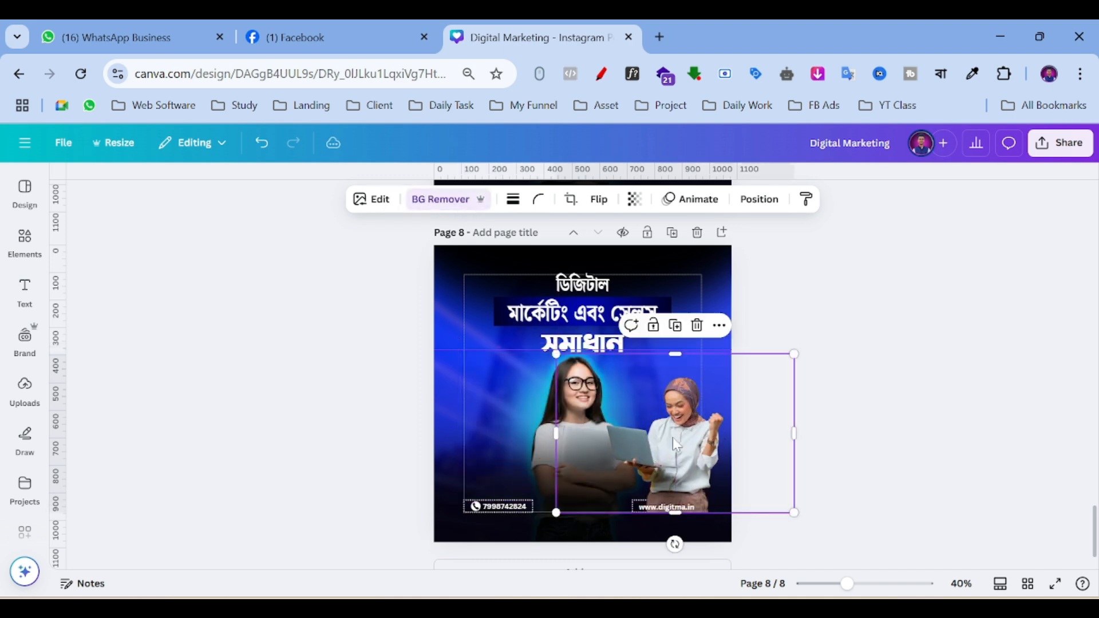
pyautogui.click(764, 202)
pyautogui.moveTo(79, 441)
pyautogui.mouseDown()
pyautogui.moveTo(81, 491)
pyautogui.moveTo(76, 461)
pyautogui.moveTo(93, 417)
pyautogui.moveTo(96, 431)
pyautogui.mouseUp()
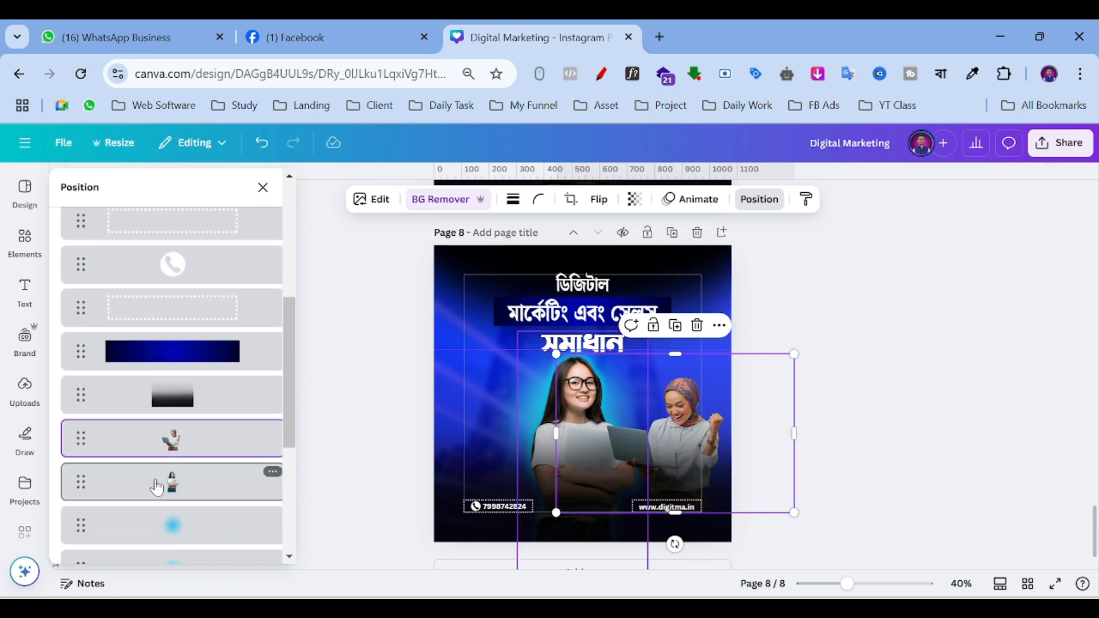
pyautogui.click(156, 487)
pyautogui.press('Delete')
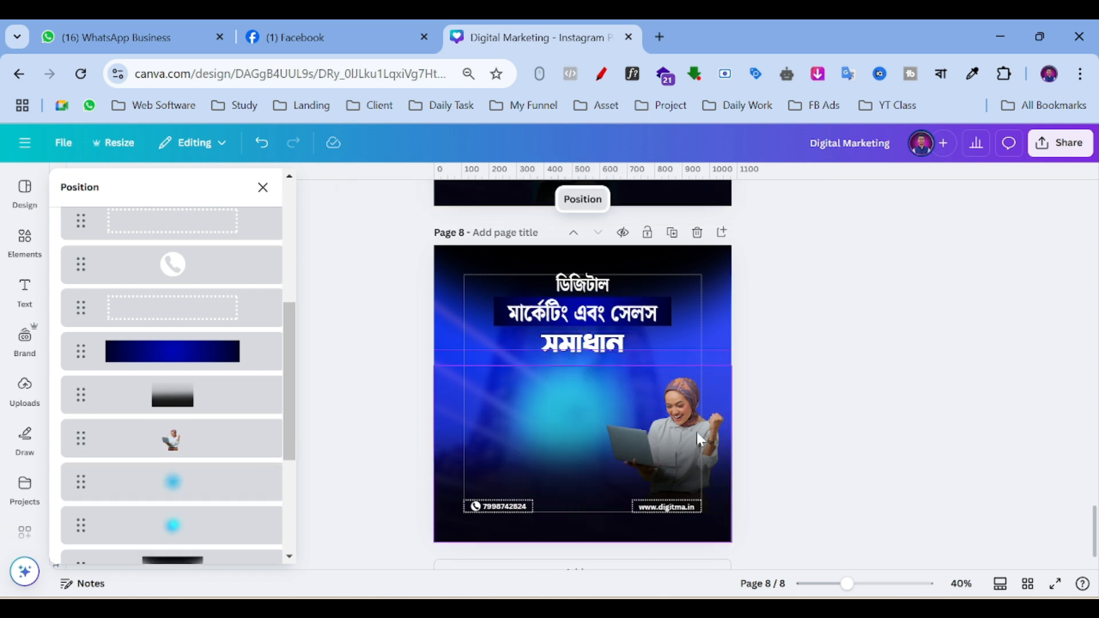
pyautogui.click(682, 412)
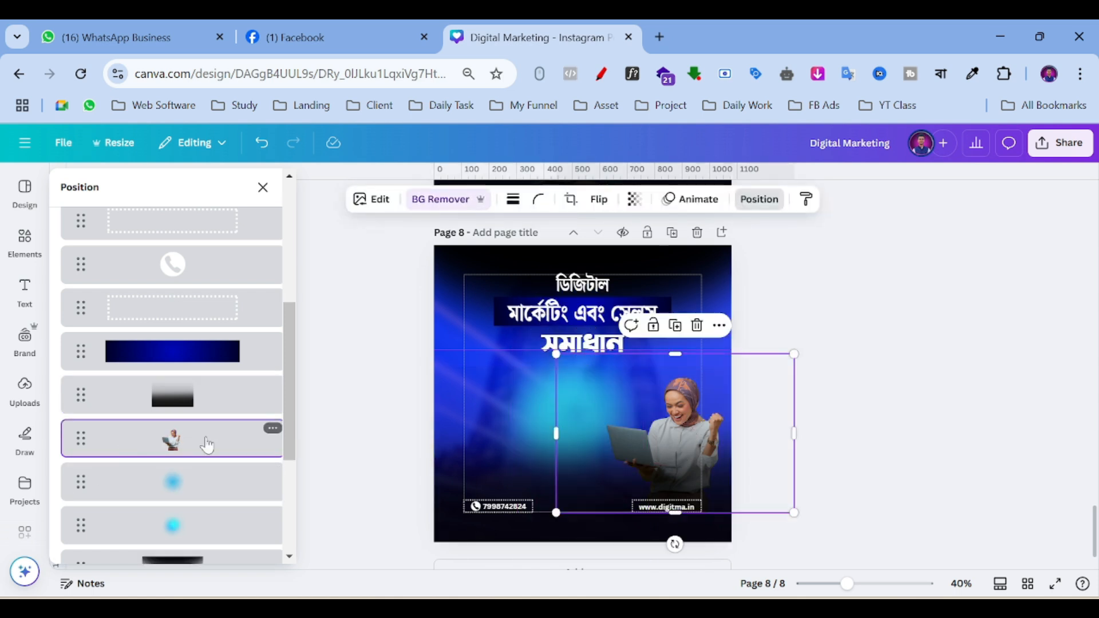
pyautogui.moveTo(640, 434); pyautogui.dragTo(539, 424)
pyautogui.moveTo(696, 537); pyautogui.dragTo(783, 579)
pyautogui.moveTo(647, 426); pyautogui.dragTo(618, 402)
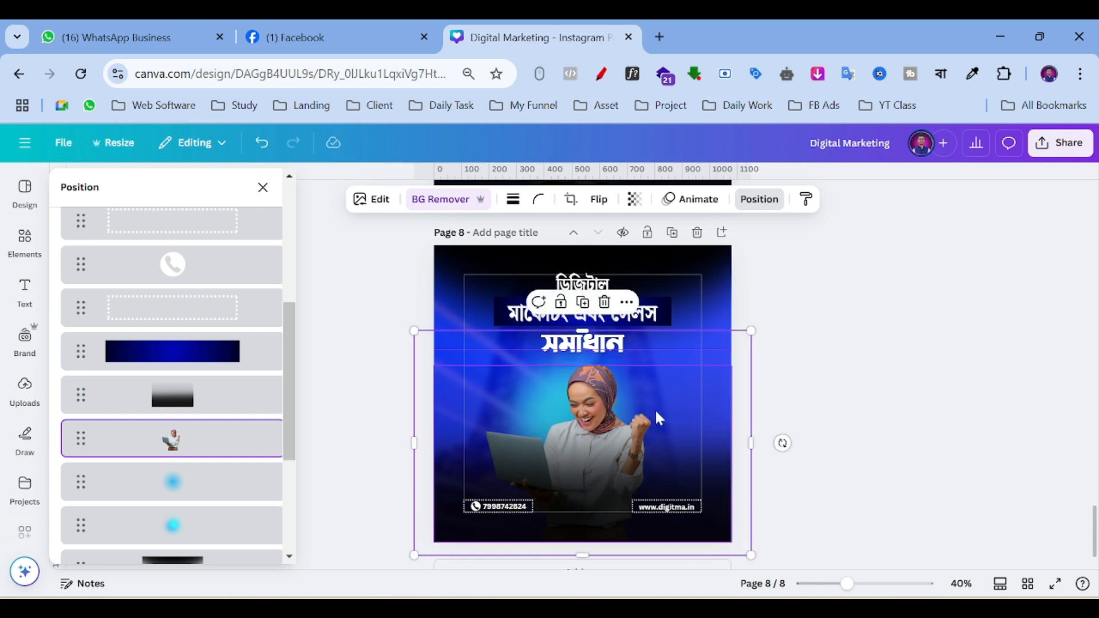
# Position the glow element behind the woman and reorder it in the layer stack.
pyautogui.click(163, 486)
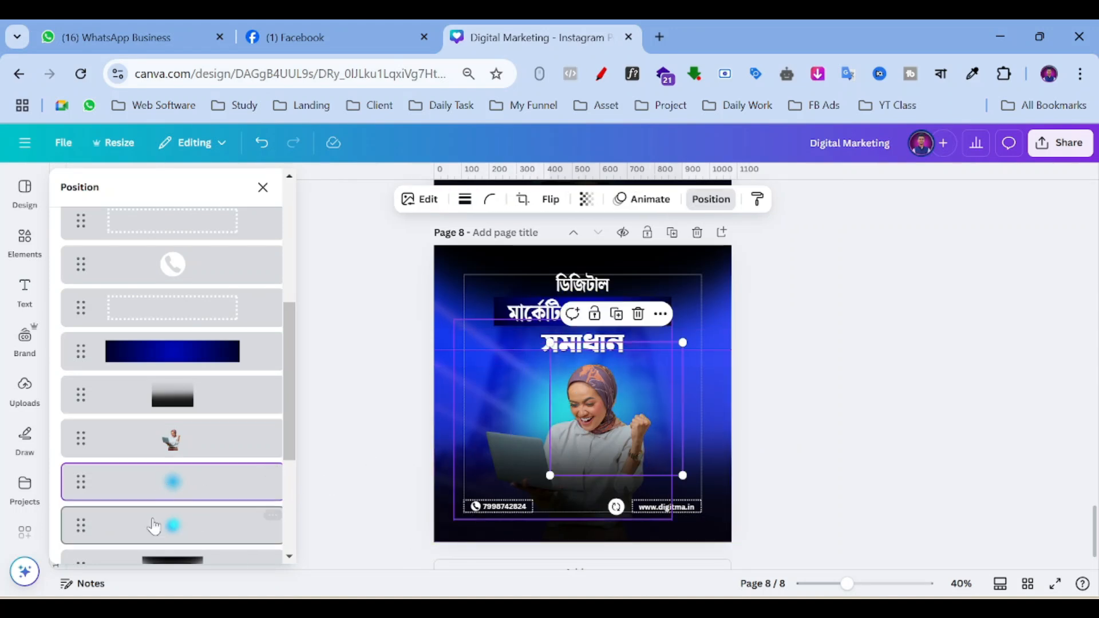
pyautogui.click(252, 518)
pyautogui.moveTo(521, 430); pyautogui.dragTo(561, 419)
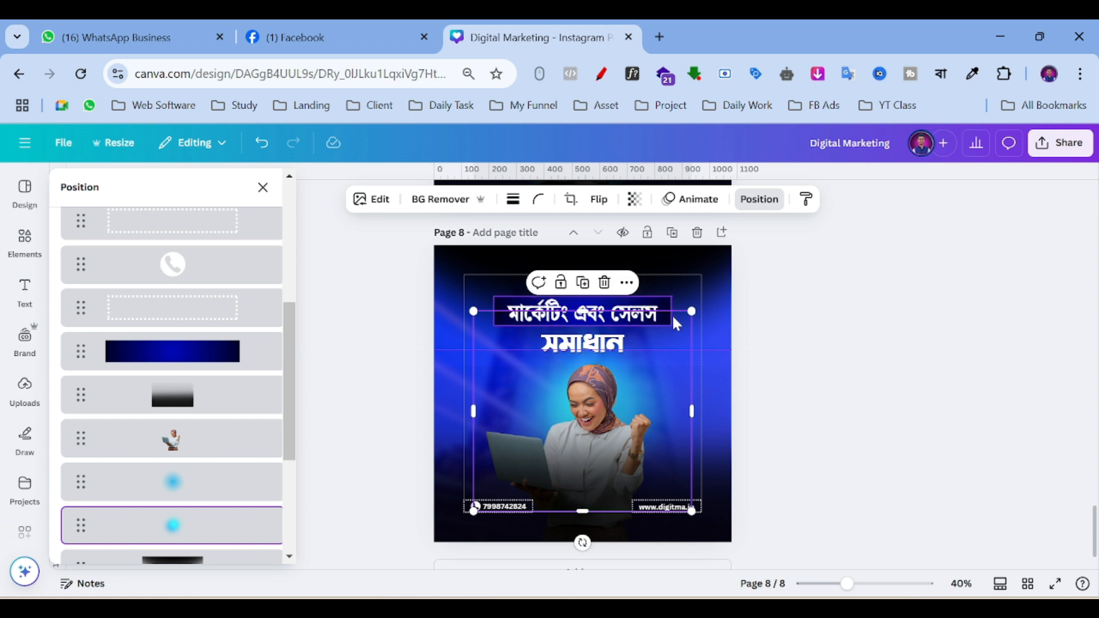
pyautogui.moveTo(675, 319); pyautogui.dragTo(662, 418)
pyautogui.hotkey('ctrl', 'alt', ']')
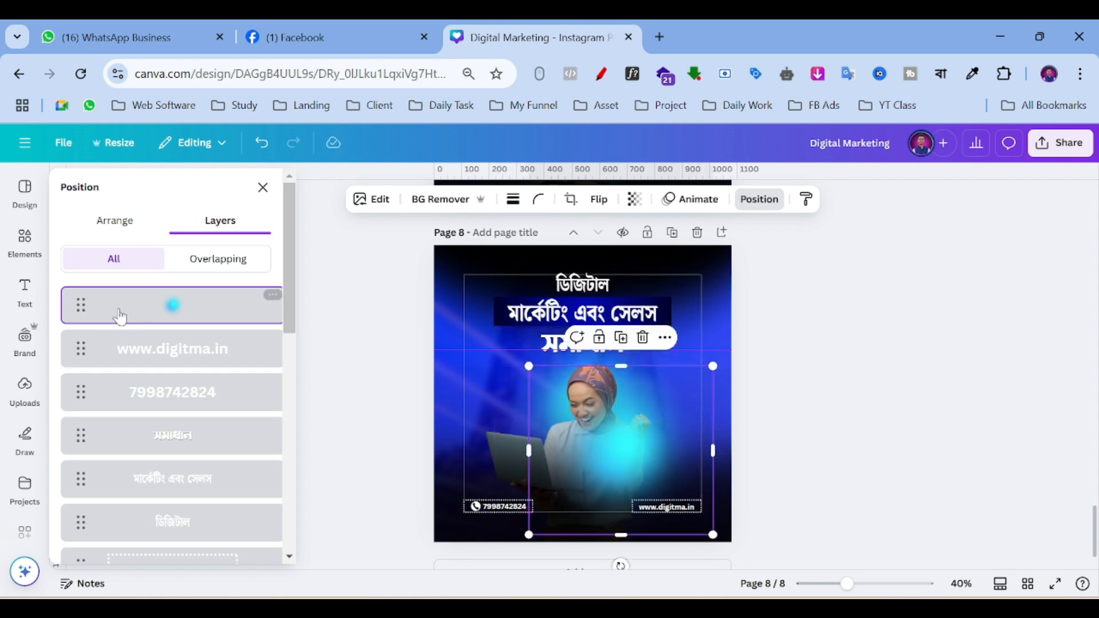
pyautogui.moveTo(80, 312); pyautogui.dragTo(84, 392)
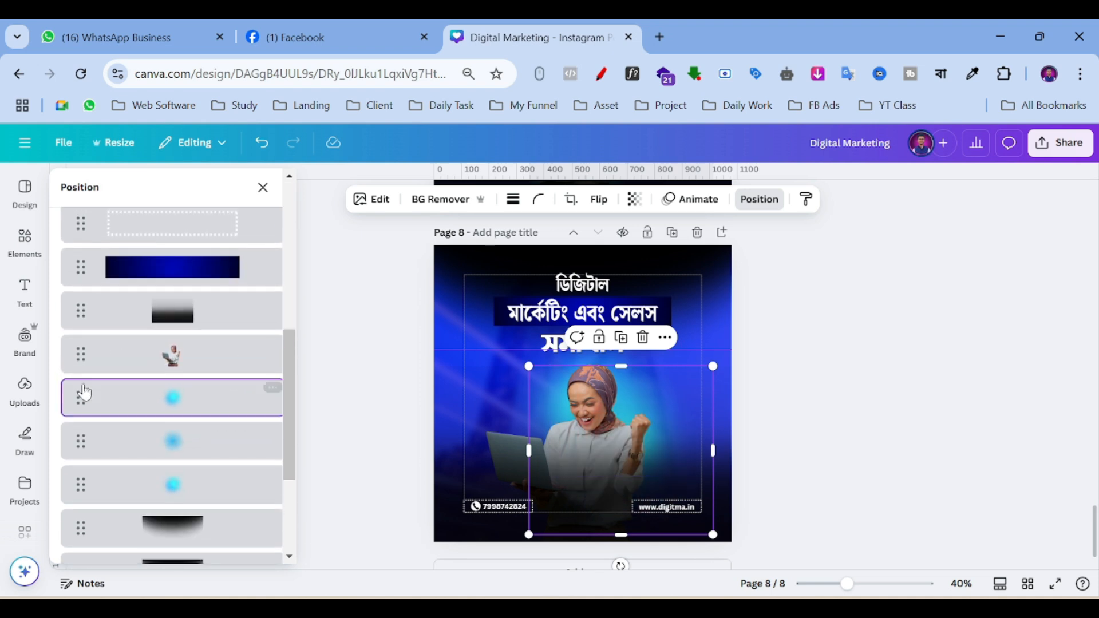
pyautogui.moveTo(674, 393); pyautogui.dragTo(643, 416)
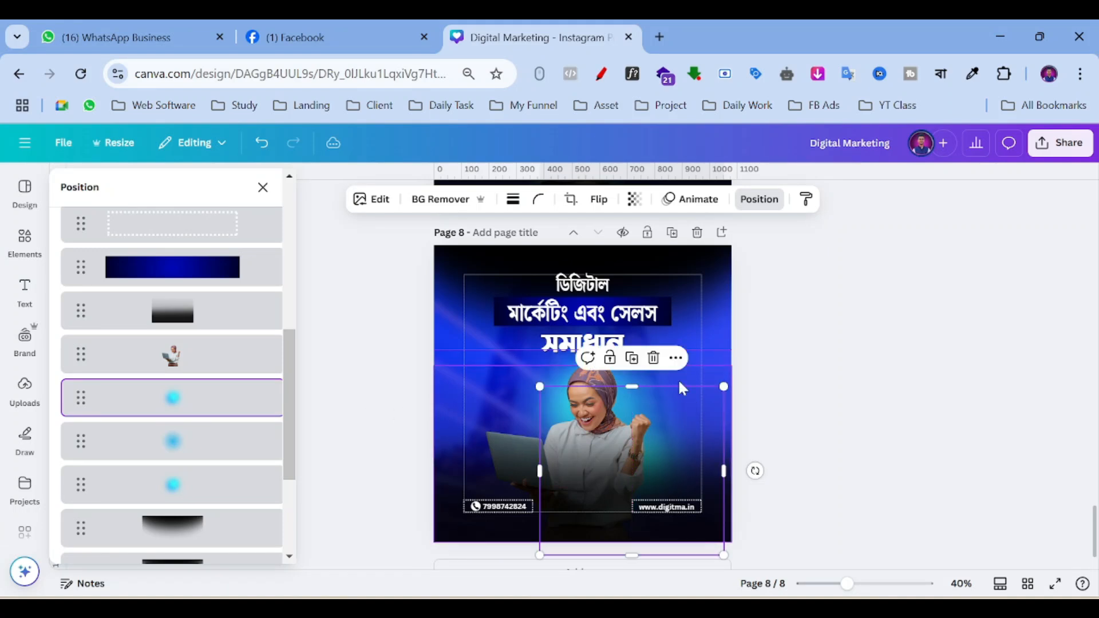
# Duplicate the glow and place the copy lower left, layered behind the woman.
pyautogui.click(631, 356)
pyautogui.moveTo(679, 498); pyautogui.dragTo(514, 392)
pyautogui.moveTo(81, 305); pyautogui.dragTo(83, 503)
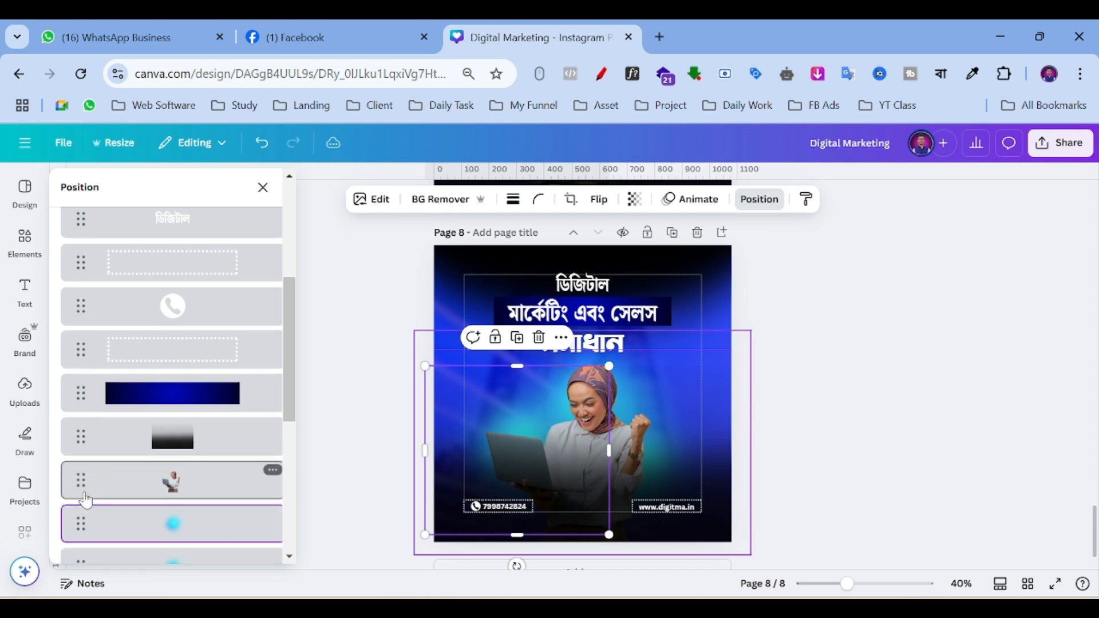
pyautogui.moveTo(519, 405); pyautogui.dragTo(538, 418)
# Select the woman's photo in the Layers list and bring up its Edit filters and effects.
pyautogui.click(821, 363)
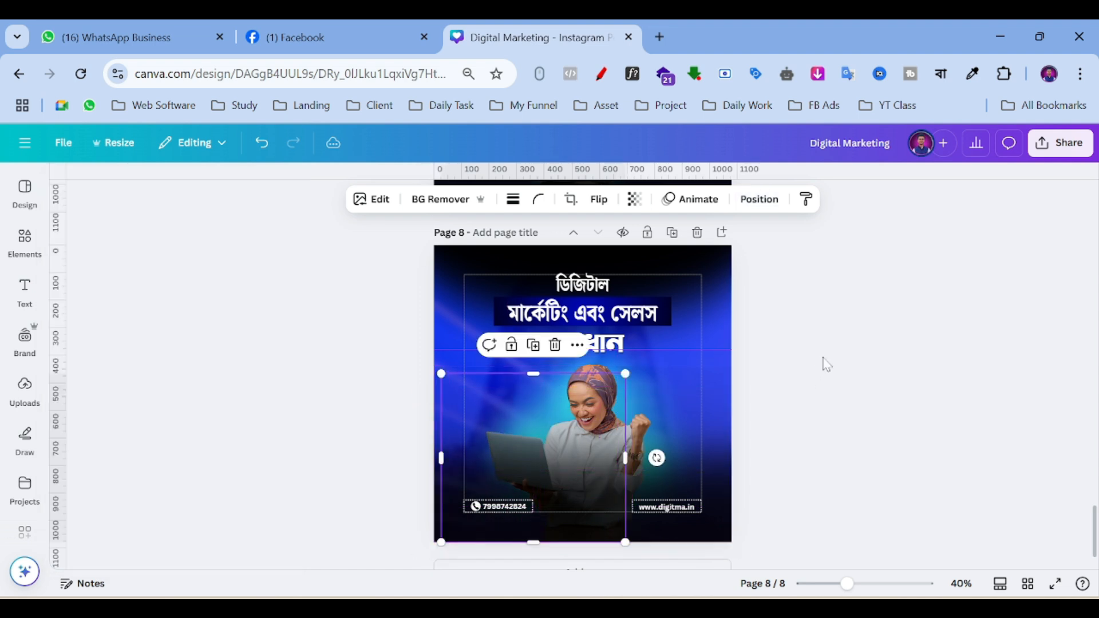
pyautogui.click(589, 382)
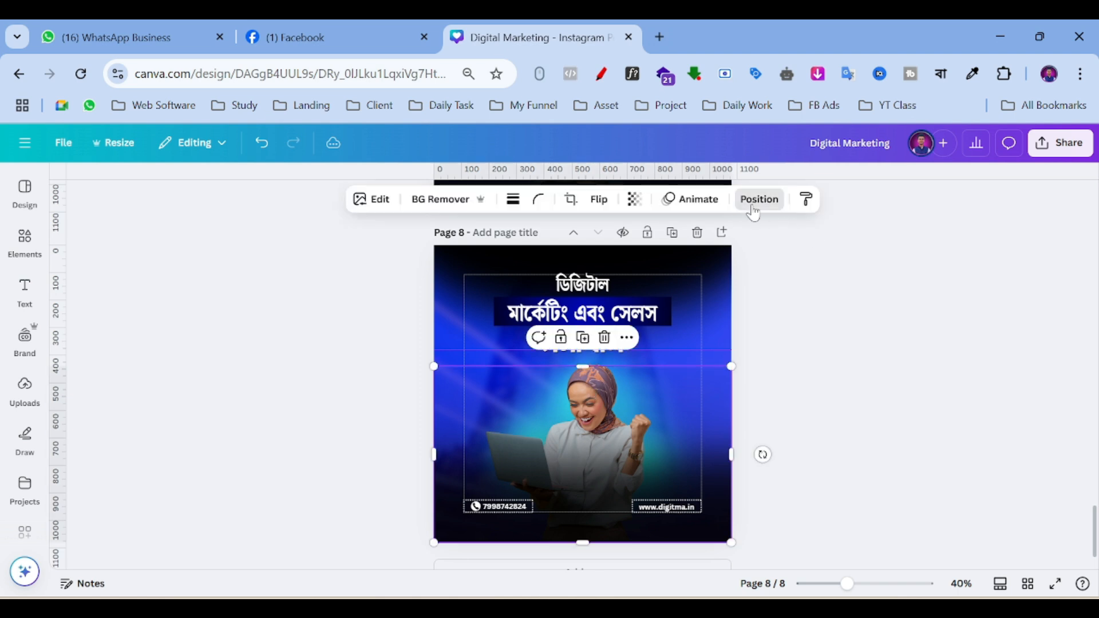
pyautogui.click(757, 199)
pyautogui.scroll(-1, 171, 356)
pyautogui.scroll(-6, 171, 356)
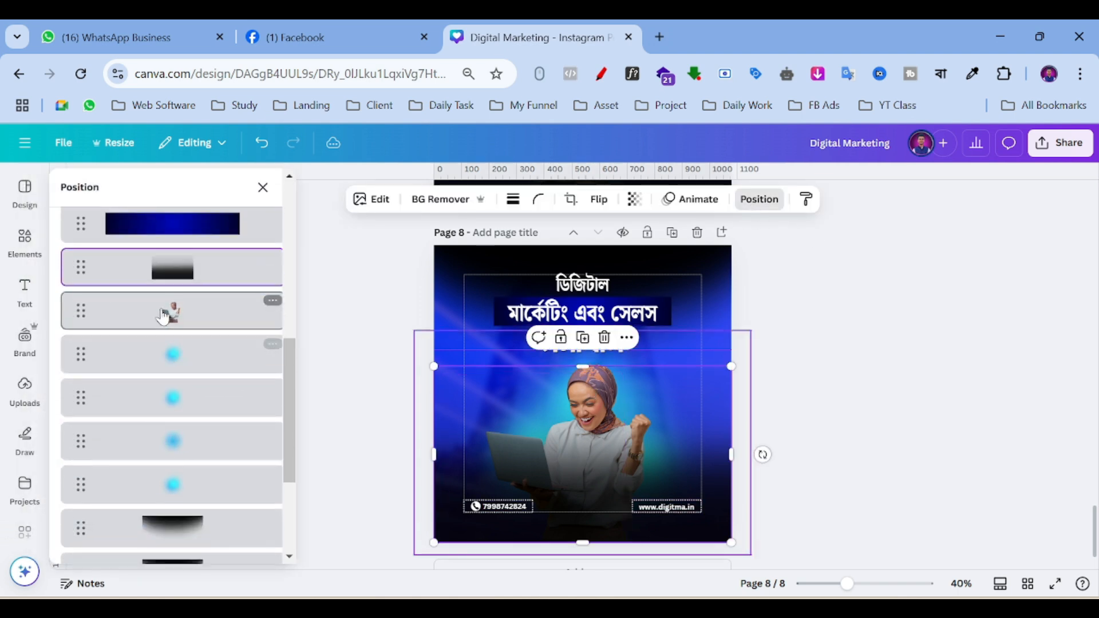
pyautogui.click(175, 315)
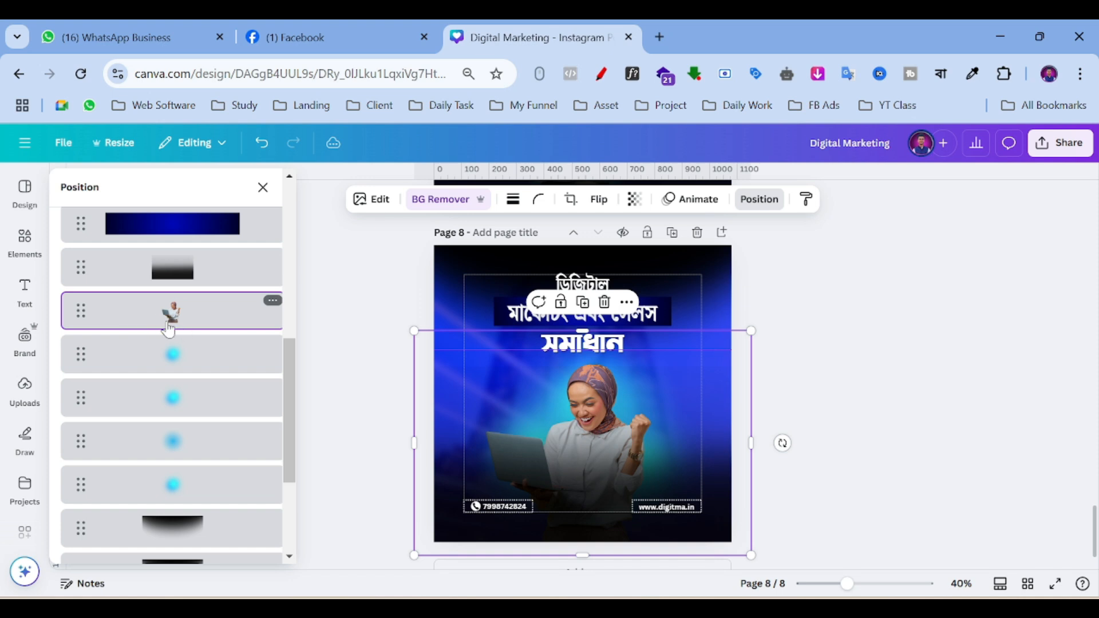
pyautogui.click(371, 199)
pyautogui.scroll(-3, 195, 267)
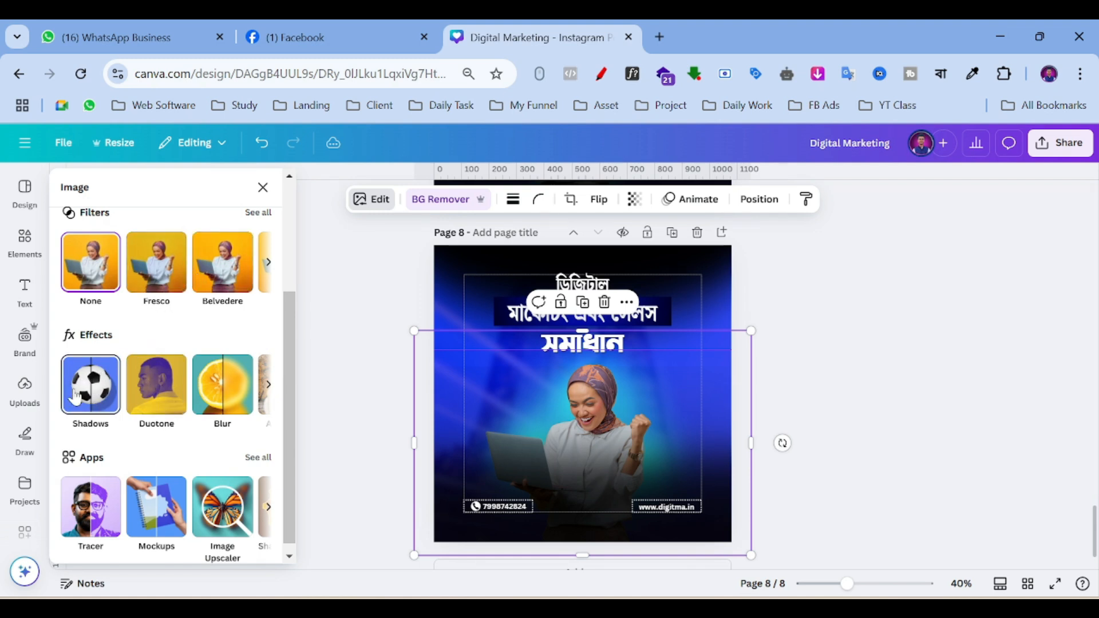
# Give the woman a #00D9FF Glow shadow with size 42, blur 54 and intensity 25.
pyautogui.click(93, 394)
pyautogui.click(94, 355)
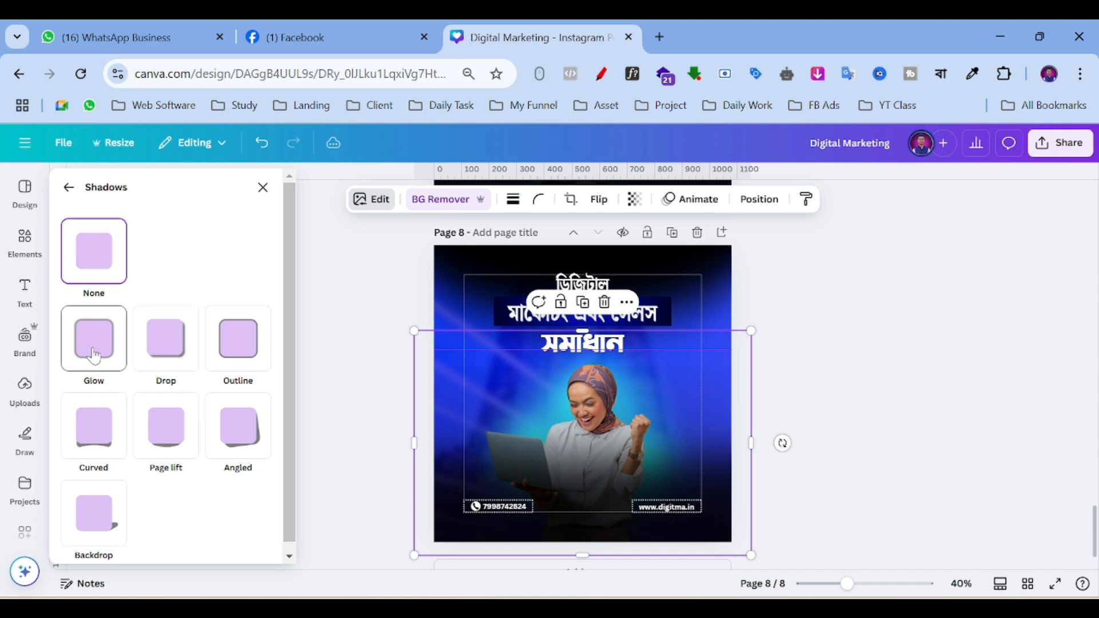
pyautogui.scroll(-3, 235, 292)
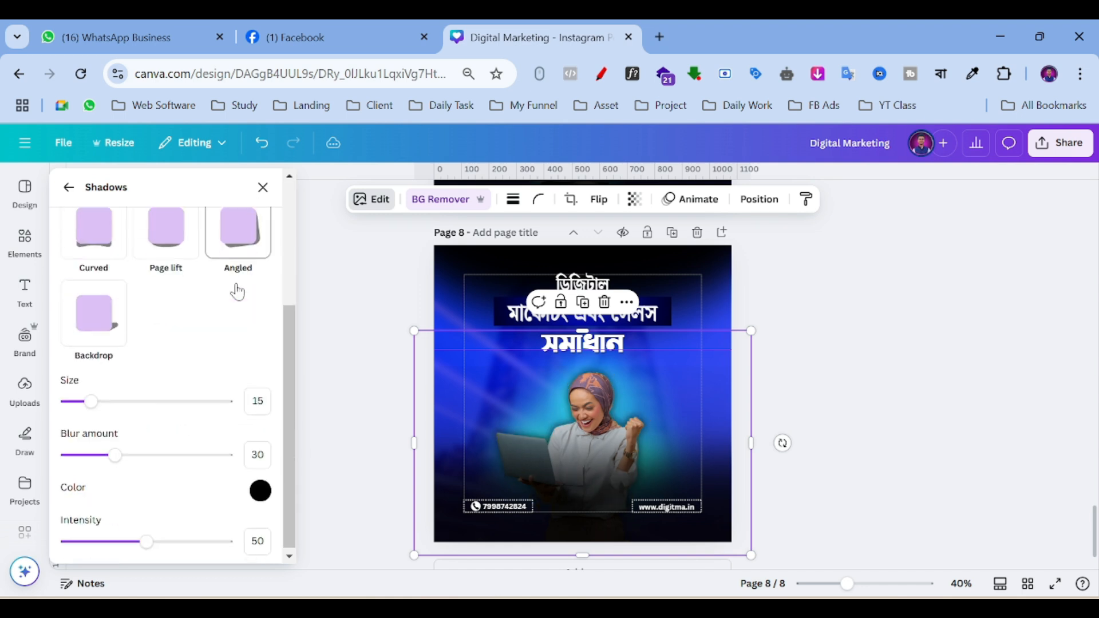
pyautogui.click(262, 490)
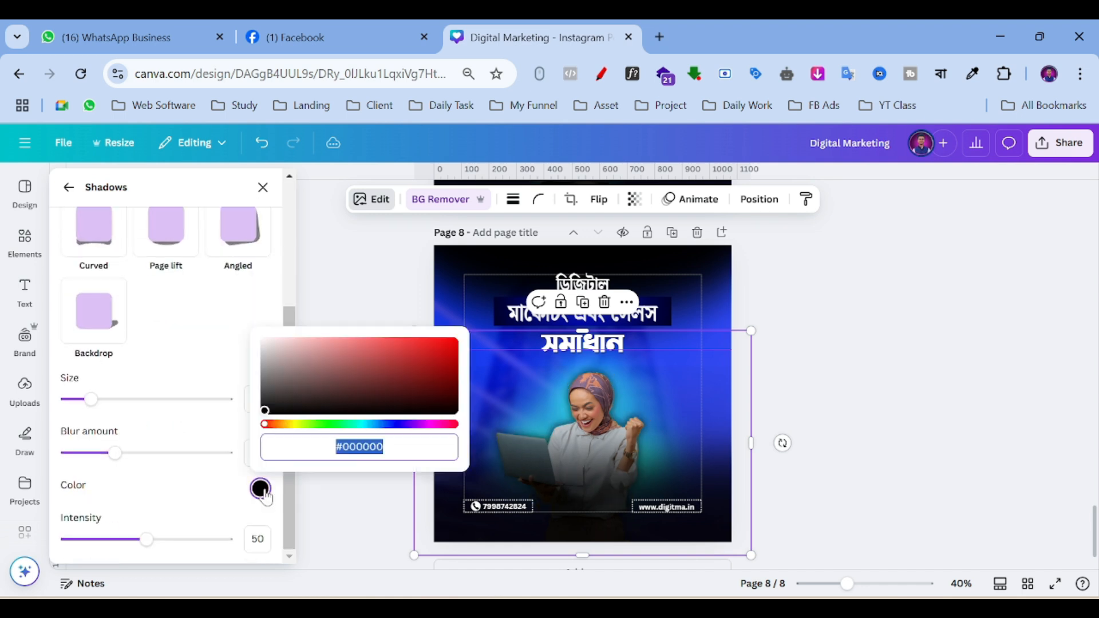
pyautogui.click(365, 424)
pyautogui.moveTo(435, 370); pyautogui.dragTo(470, 325)
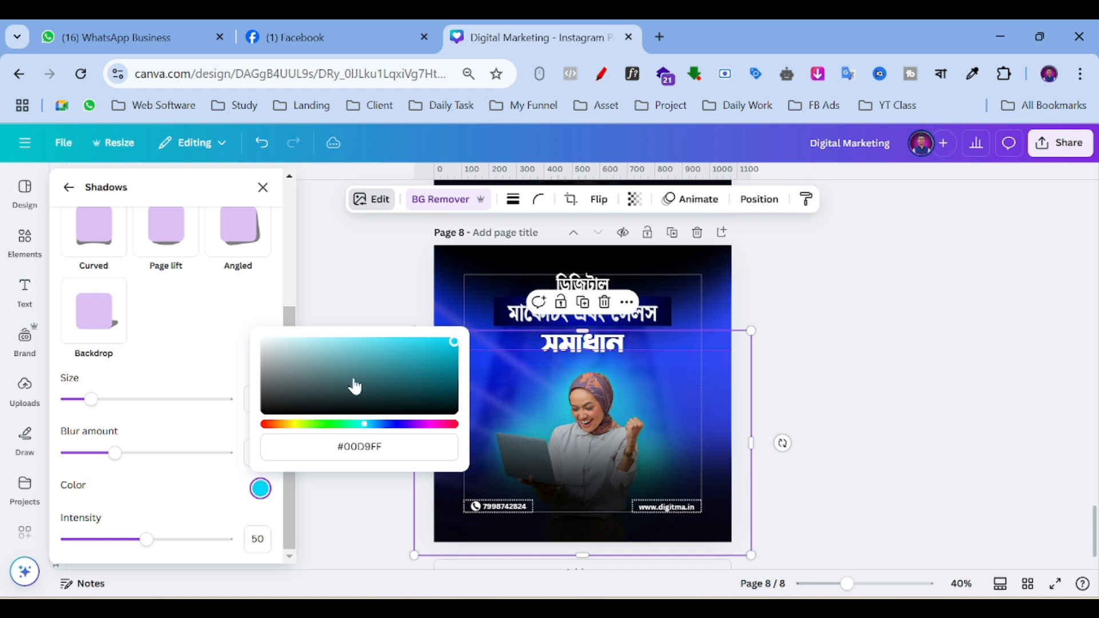
pyautogui.click(183, 356)
pyautogui.moveTo(91, 398); pyautogui.dragTo(125, 411)
pyautogui.moveTo(136, 458); pyautogui.dragTo(153, 453)
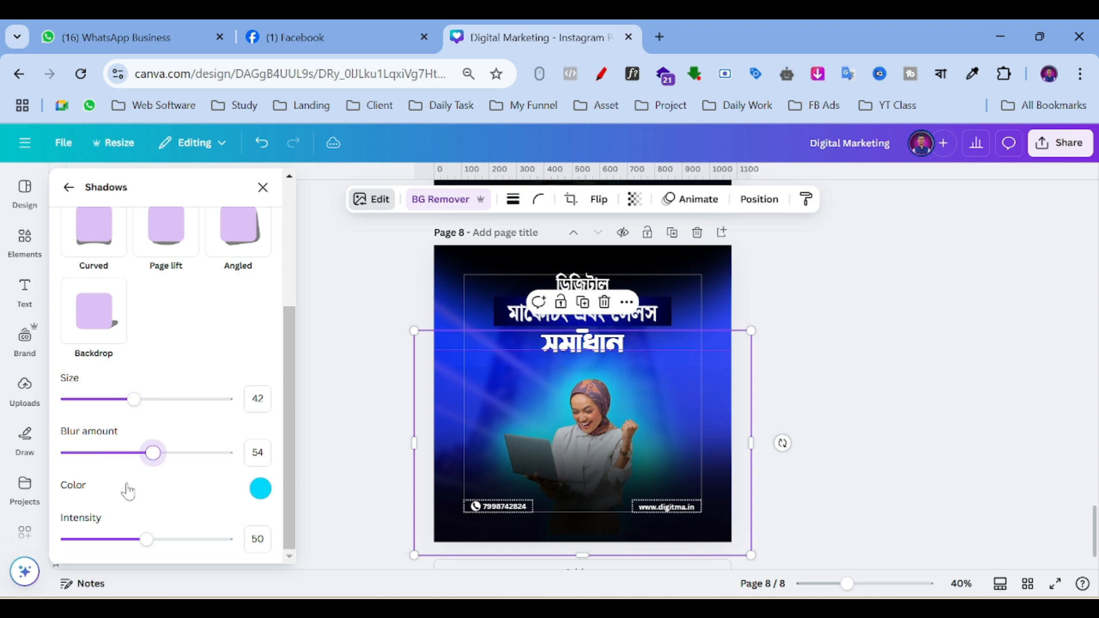
pyautogui.moveTo(145, 543); pyautogui.dragTo(107, 539)
# Enlarge the woman's photo slightly and recentre it on the page.
pyautogui.moveTo(749, 553); pyautogui.dragTo(800, 561)
pyautogui.moveTo(790, 485); pyautogui.dragTo(744, 461)
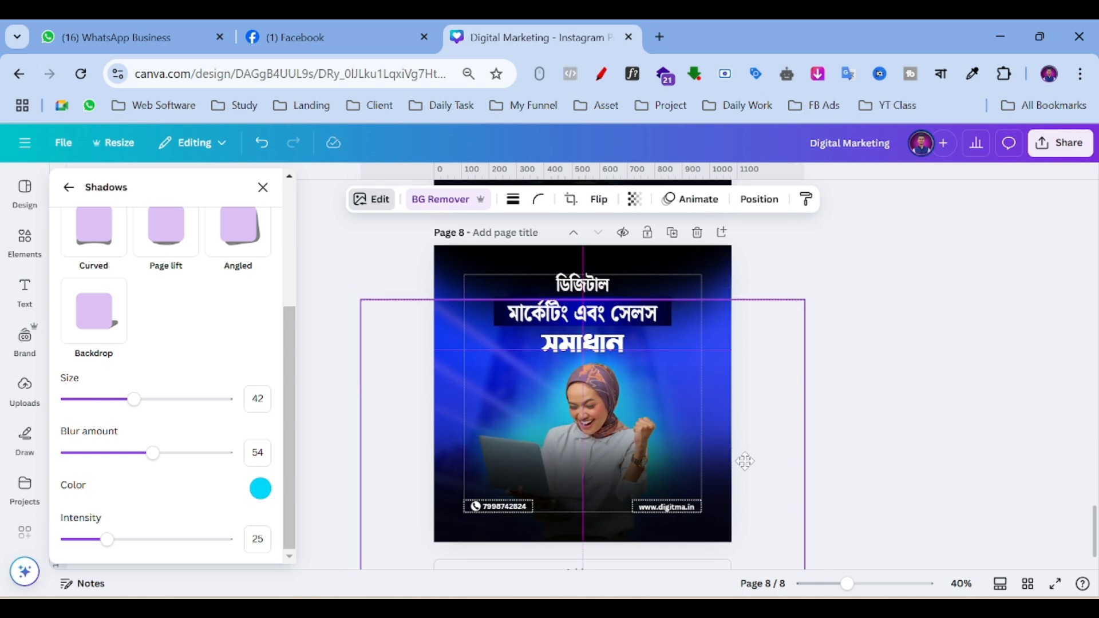
pyautogui.click(945, 342)
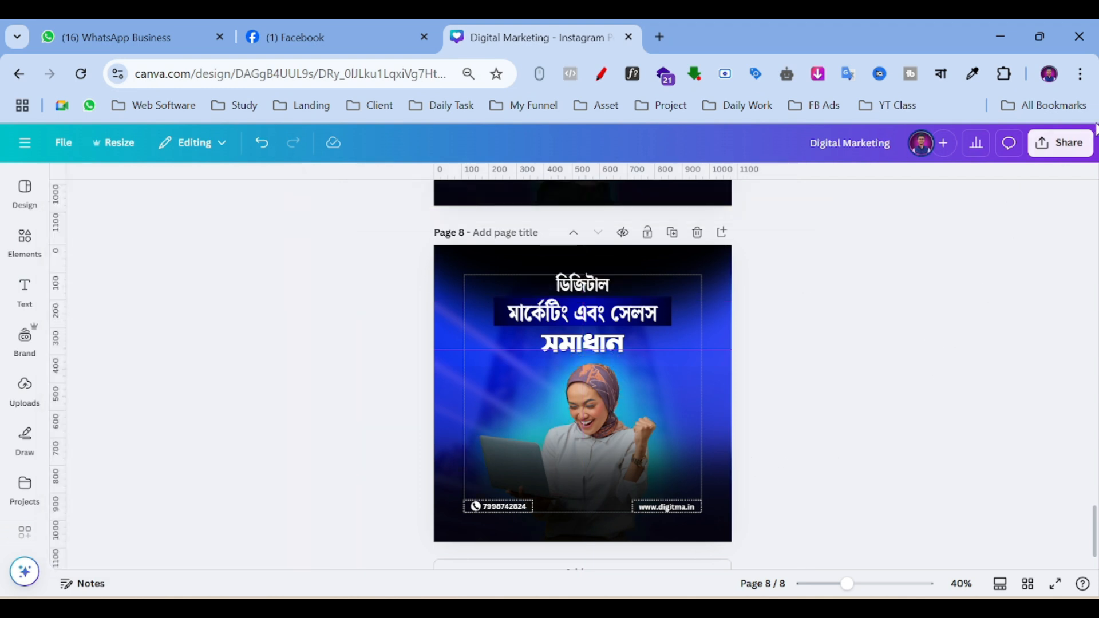
# Download only Page 8 as a PNG through Share > Download.
pyautogui.click(1058, 143)
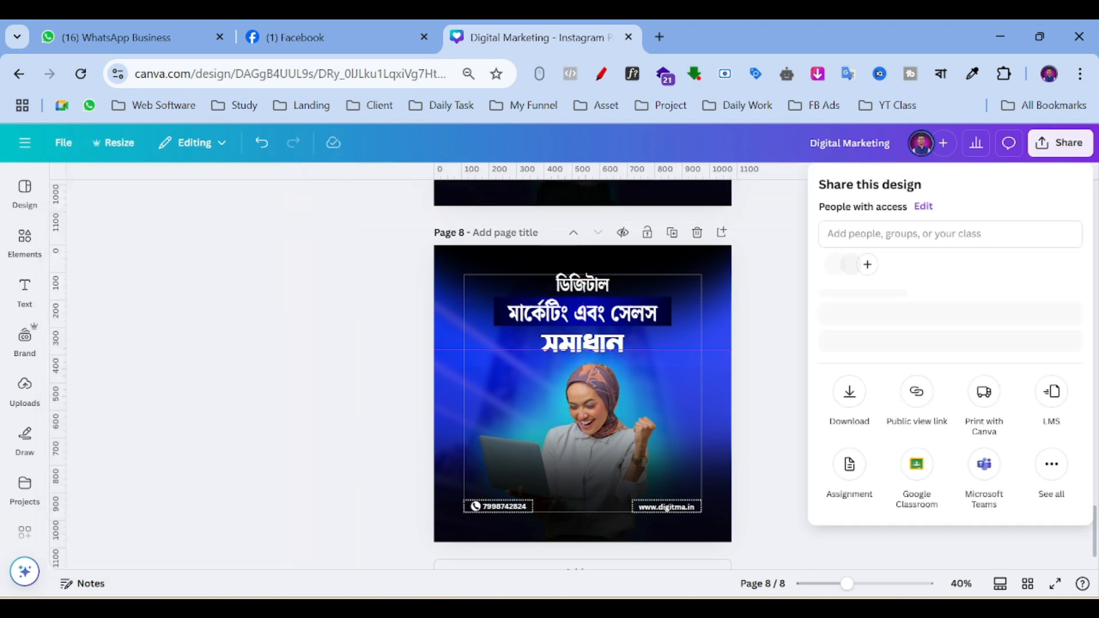
pyautogui.click(847, 417)
pyautogui.click(1054, 440)
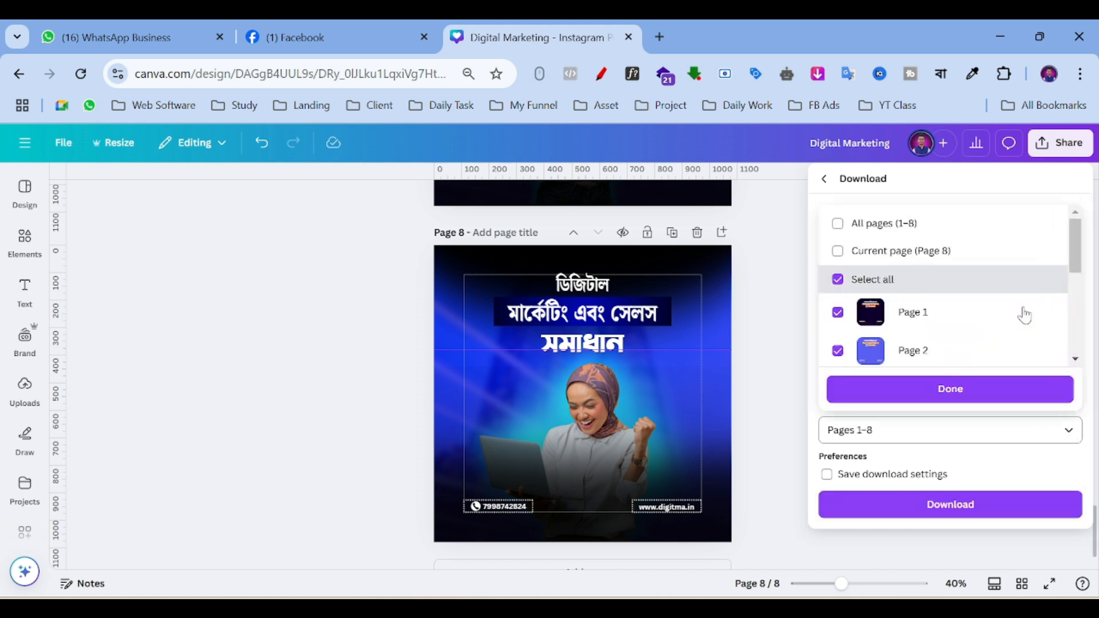
pyautogui.click(887, 223)
pyautogui.click(888, 223)
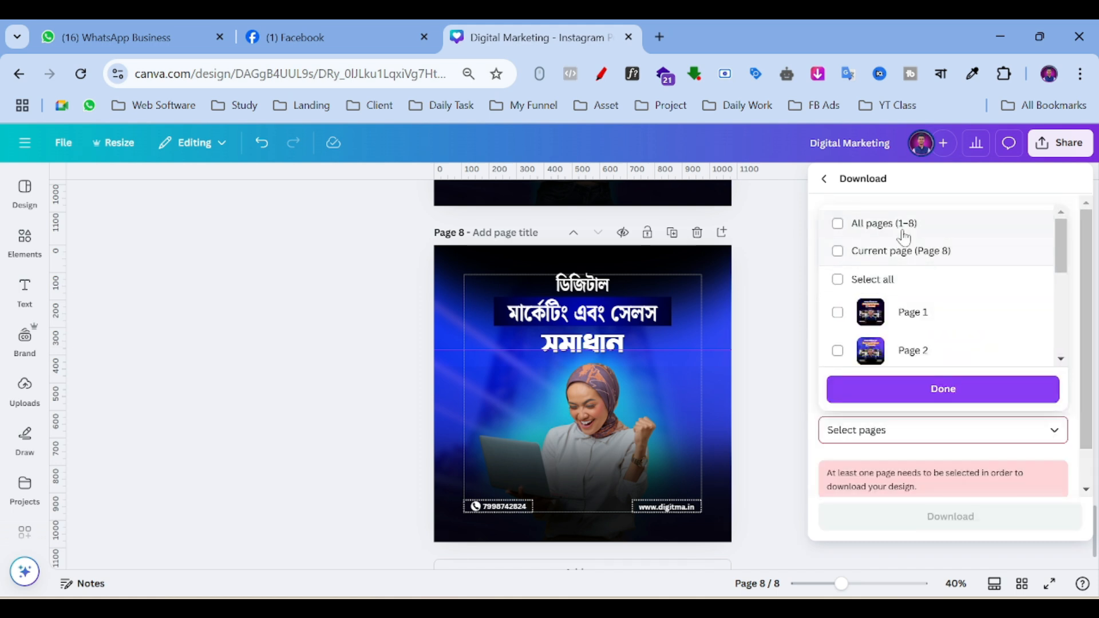
pyautogui.scroll(-5, 912, 265)
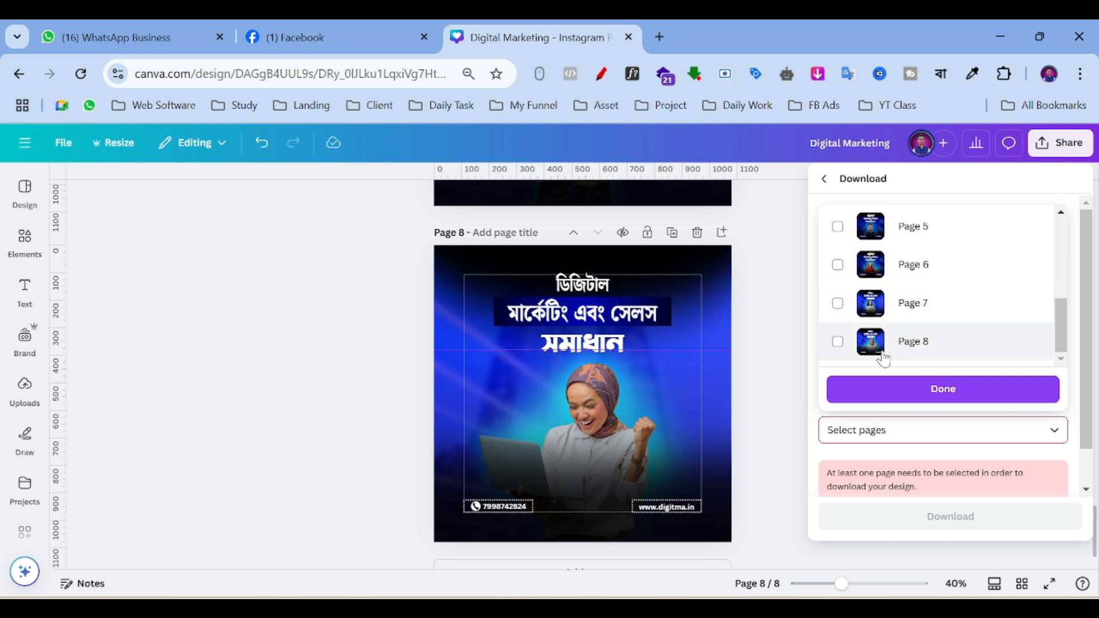
pyautogui.click(922, 340)
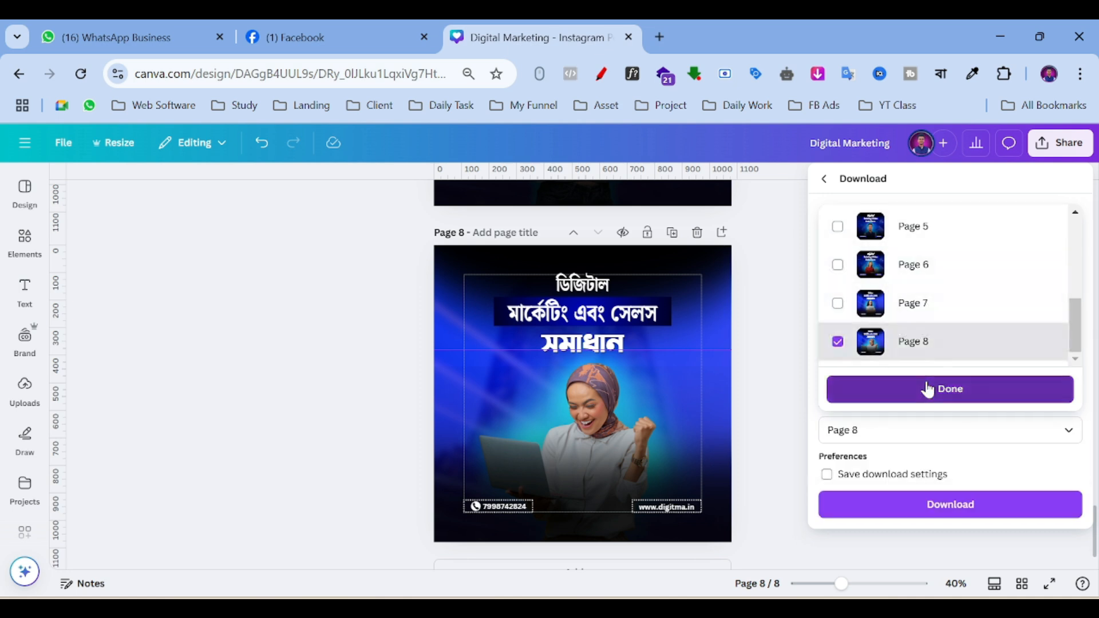
pyautogui.click(927, 388)
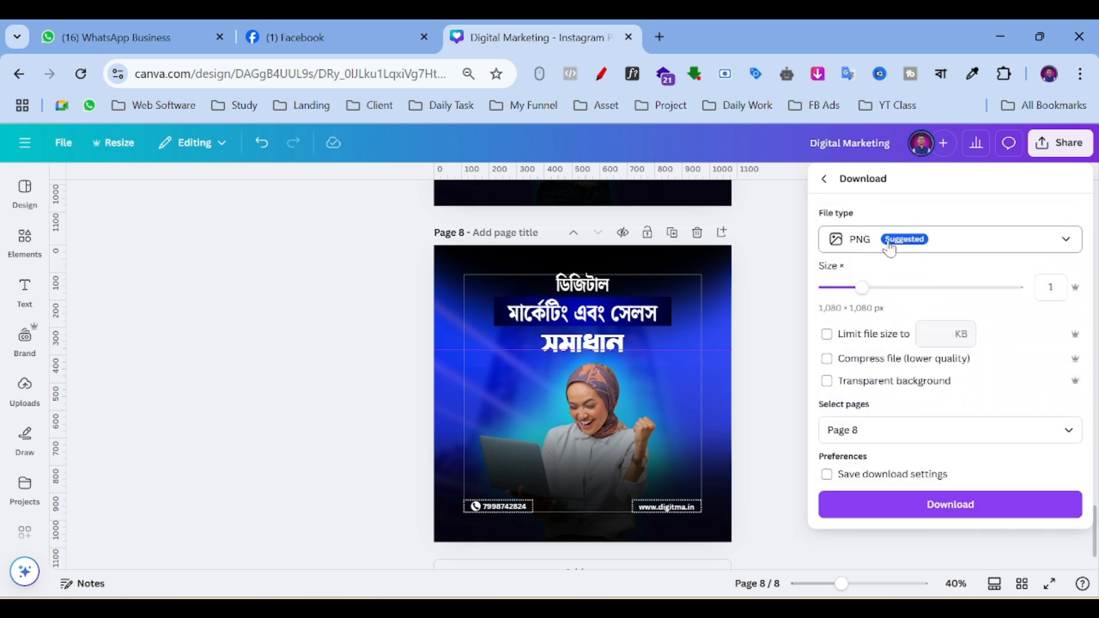
pyautogui.click(853, 430)
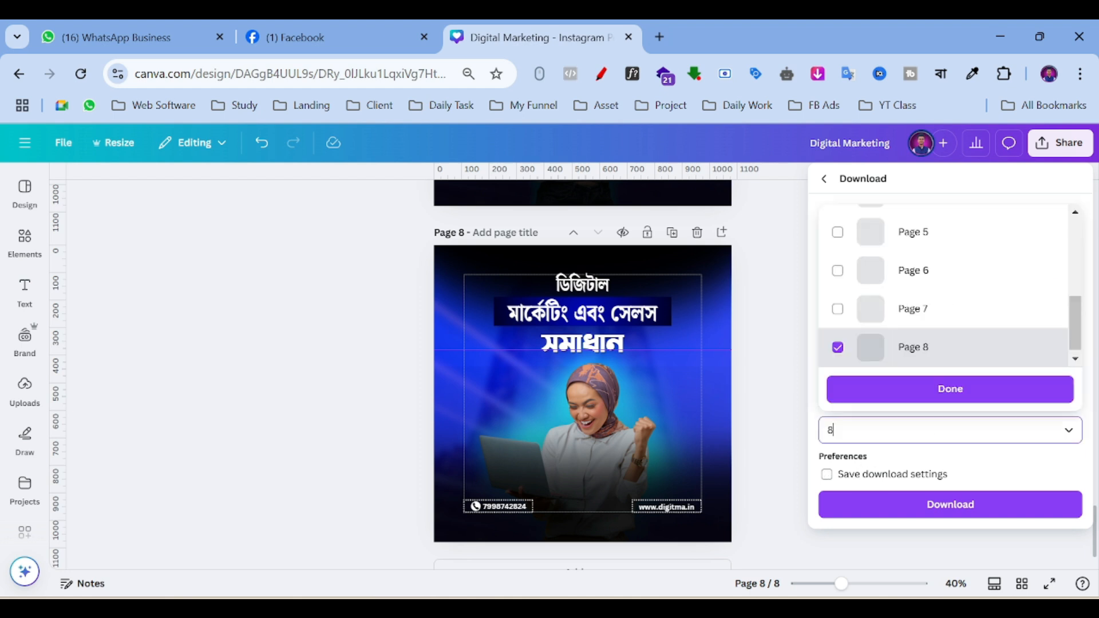
pyautogui.click(910, 394)
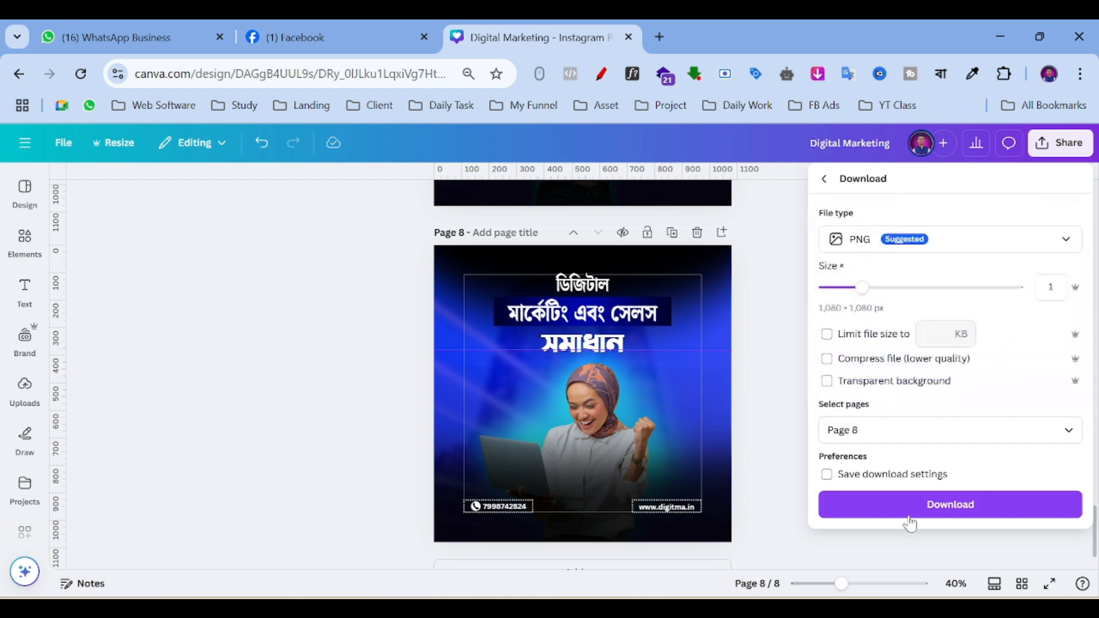
pyautogui.click(921, 510)
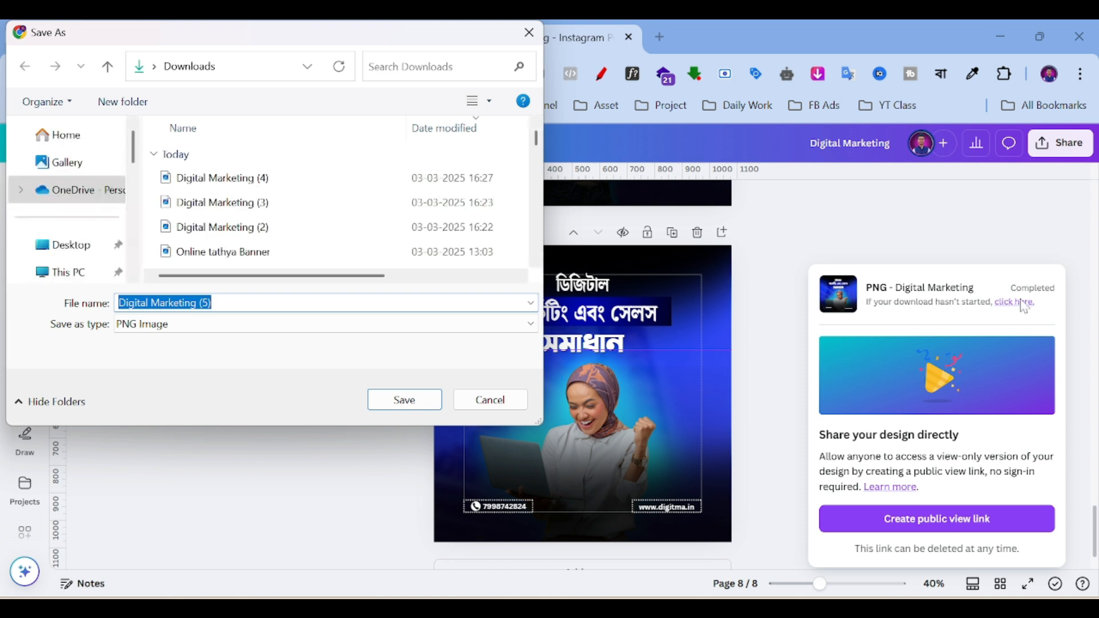
# Save the PNG as 'Digital Marketing (5)' in the Downloads folder.
pyautogui.scroll(-3, 74, 186)
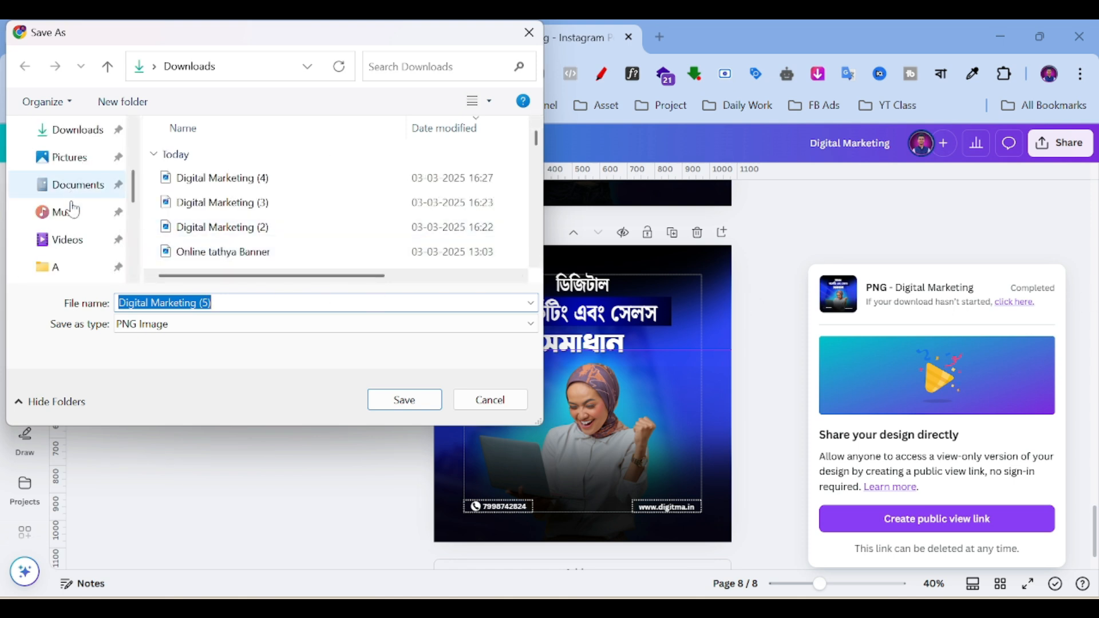
pyautogui.click(76, 131)
pyautogui.click(403, 400)
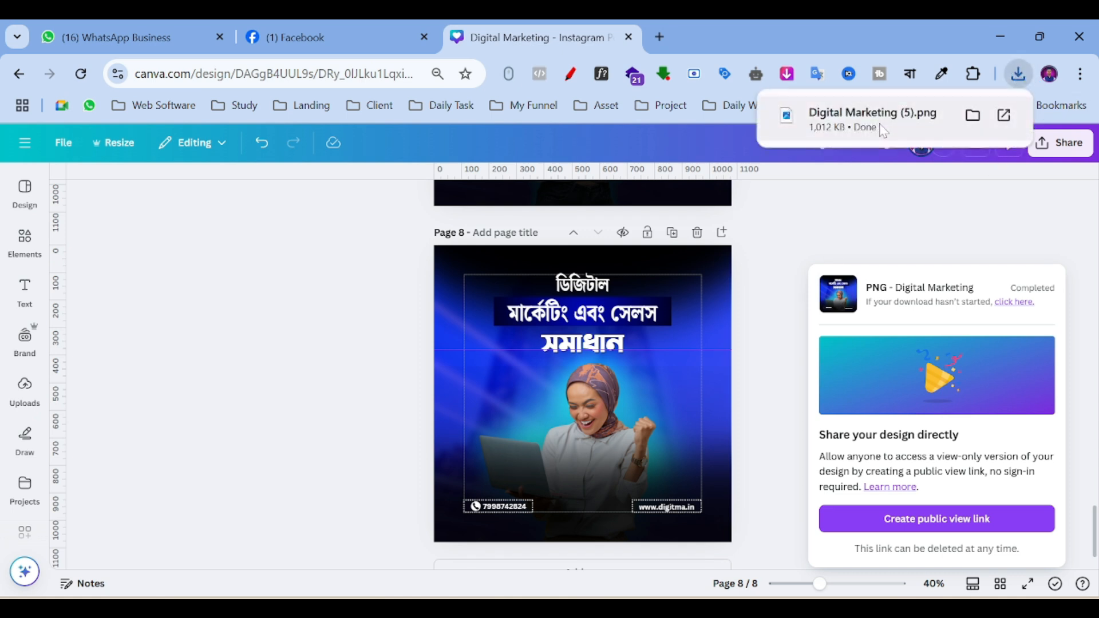
# Open Digital Marketing (5).png in Photos and maximize the window.
pyautogui.click(884, 130)
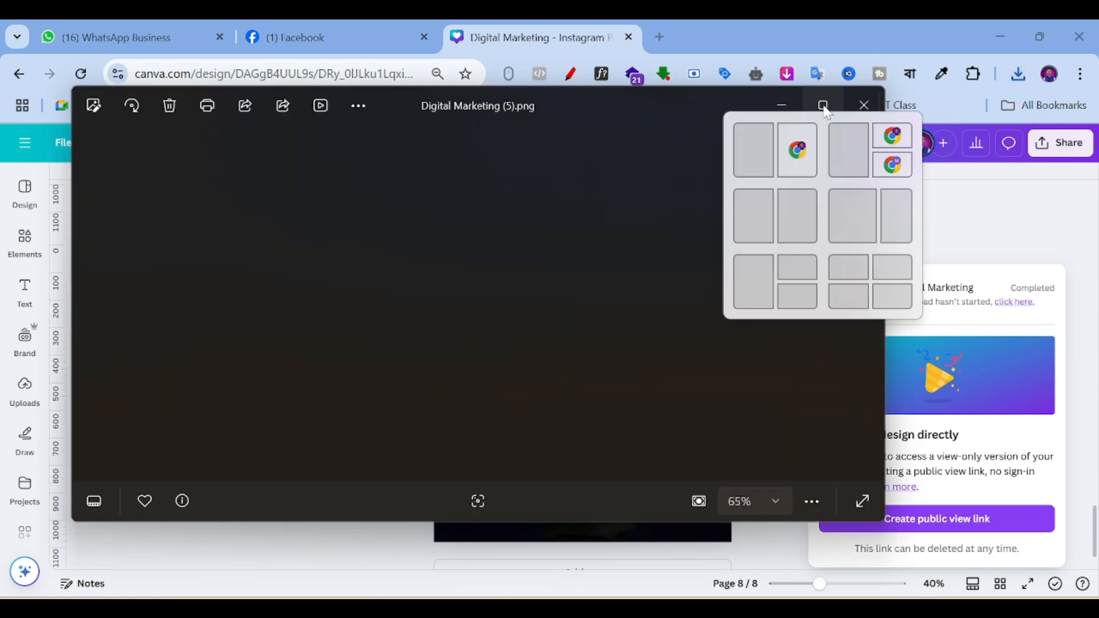
pyautogui.click(823, 106)
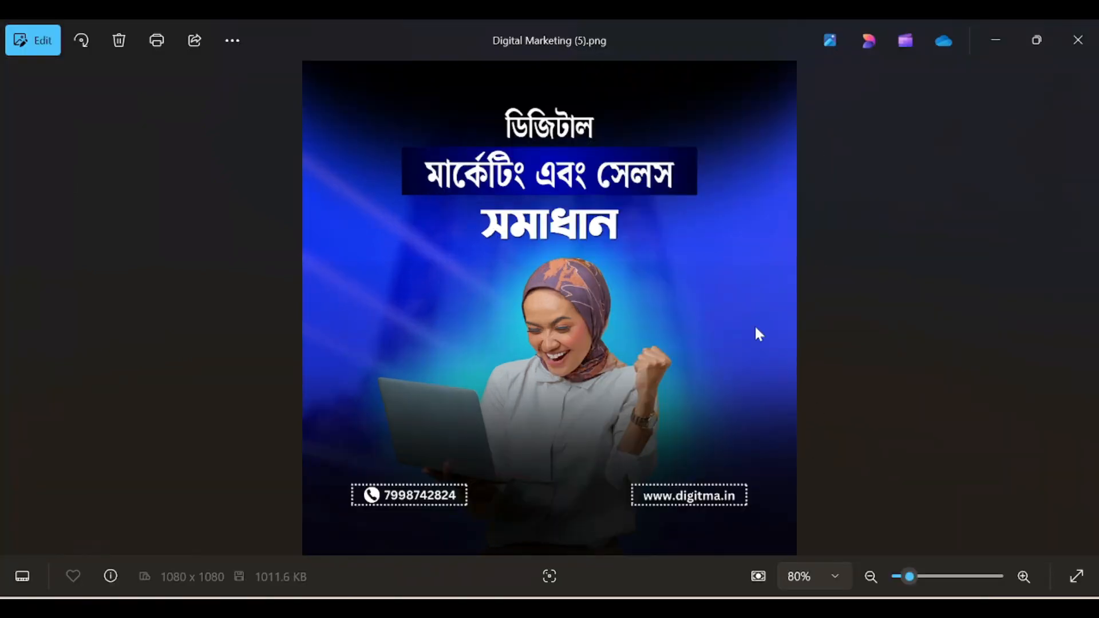